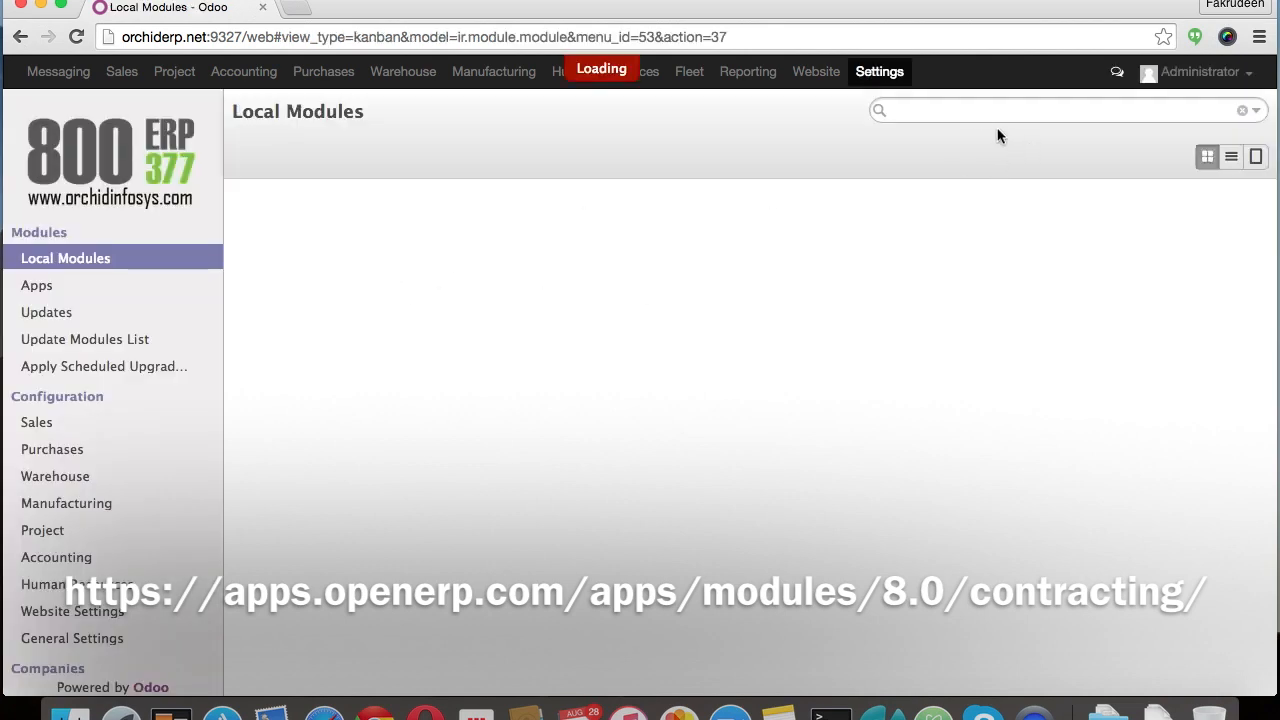
# Step: Search the local modules for "Contracting" and open the Job Costing (Contracting) module
pyautogui.click(964, 115)
pyautogui.press('BackSpace')
pyautogui.write('Contracting')
pyautogui.press('Return')
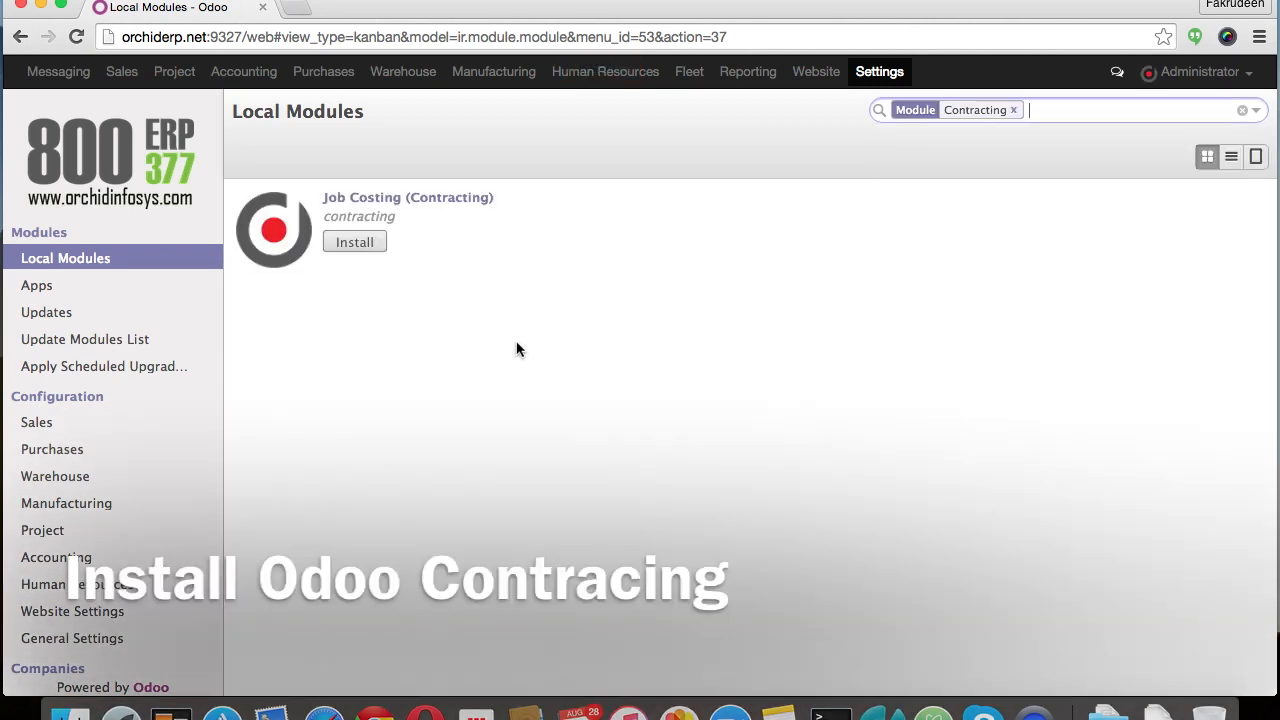
pyautogui.click(375, 208)
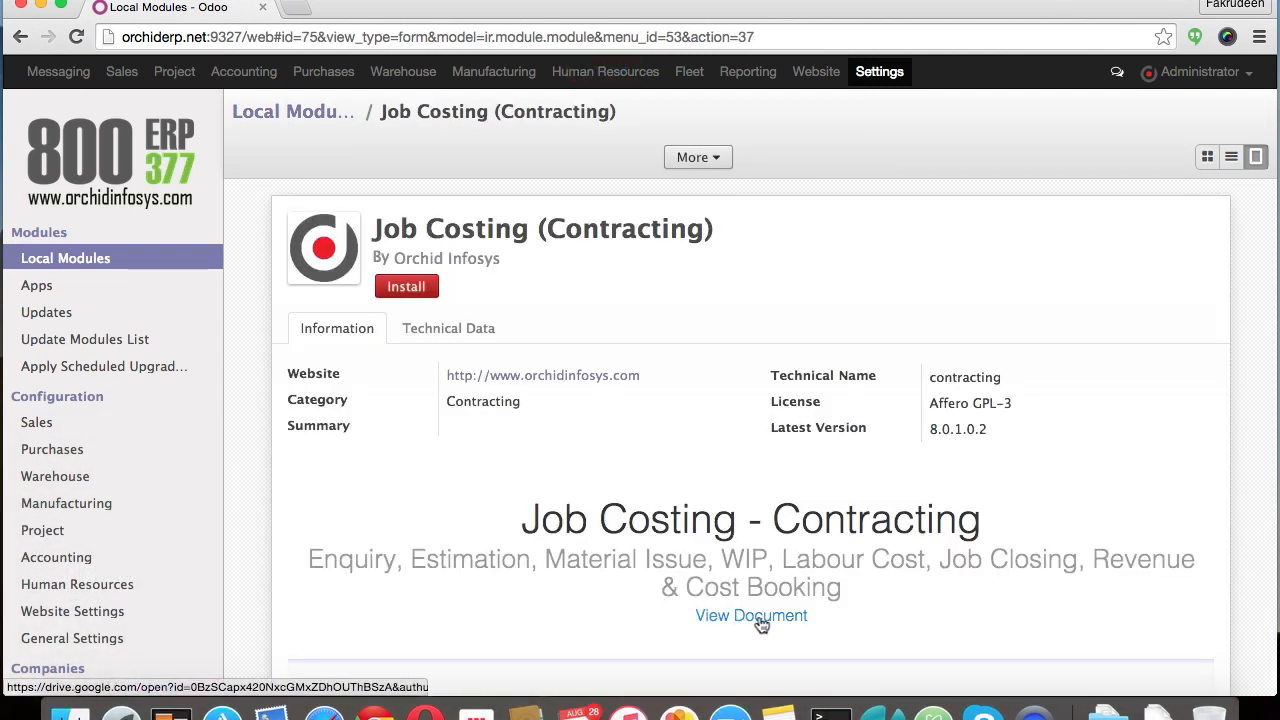
# Step: Examine the technical data and dependencies of the Job Costing (Contracting) module
pyautogui.click(438, 330)
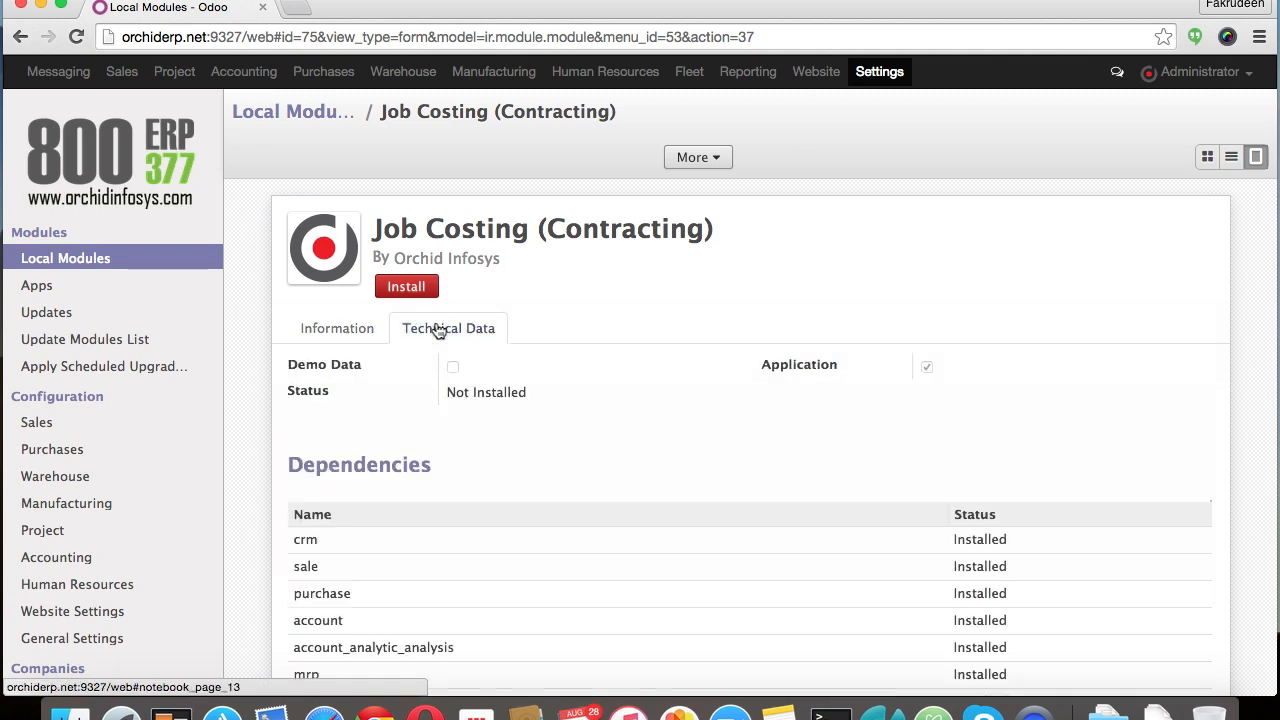
pyautogui.scroll(-3, 400, 543)
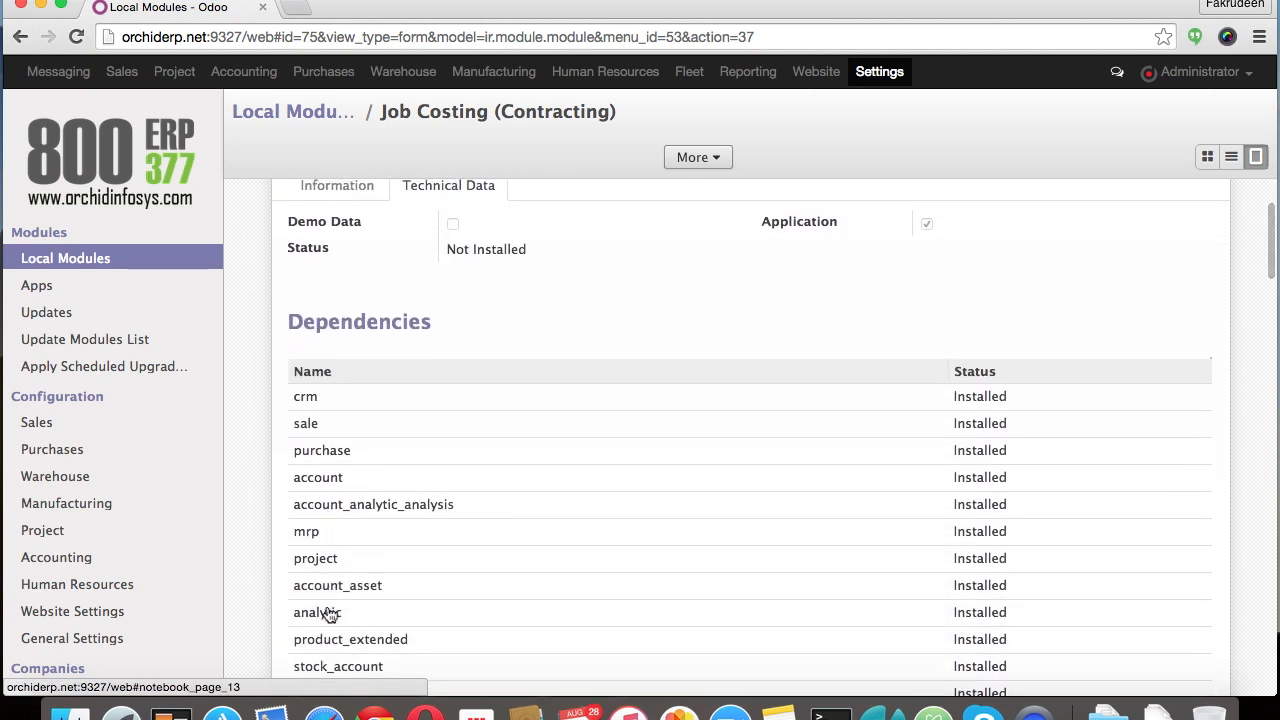
pyautogui.scroll(-2, 330, 615)
pyautogui.scroll(5, 330, 628)
# Step: Review the feature description in the module's information and install Job Costing (Contracting)
pyautogui.click(338, 332)
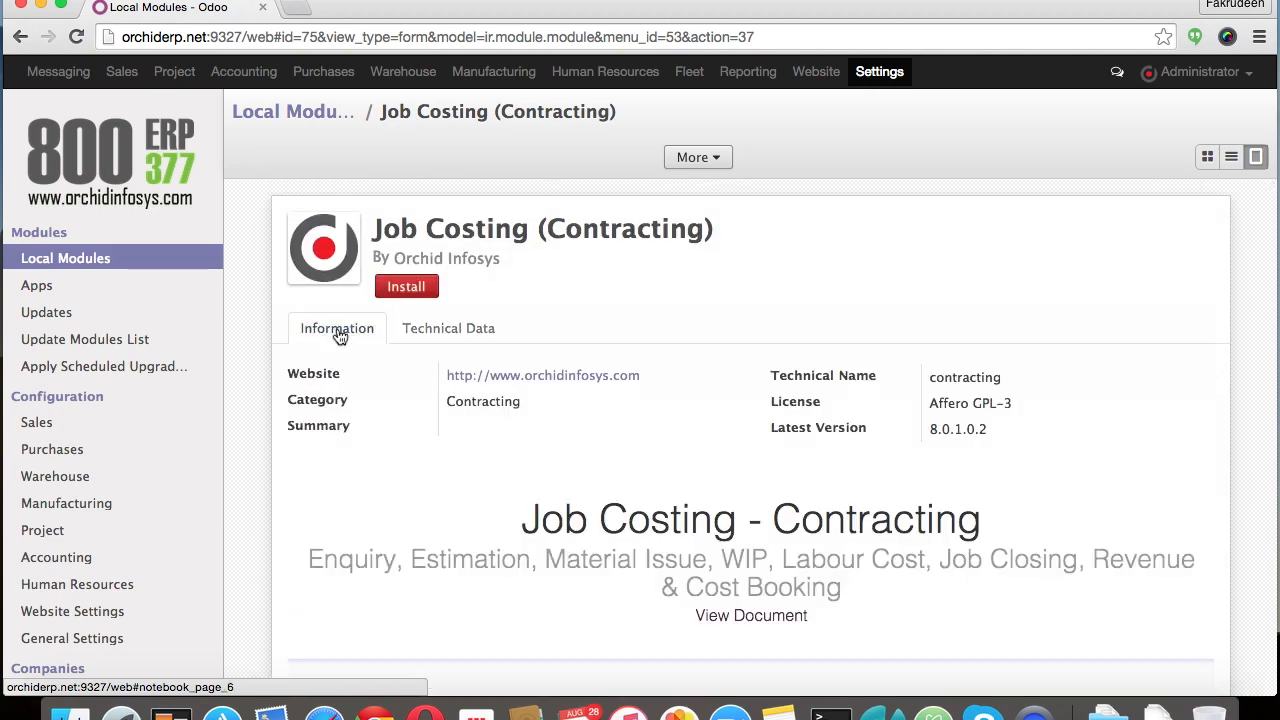
pyautogui.scroll(-15, 309, 547)
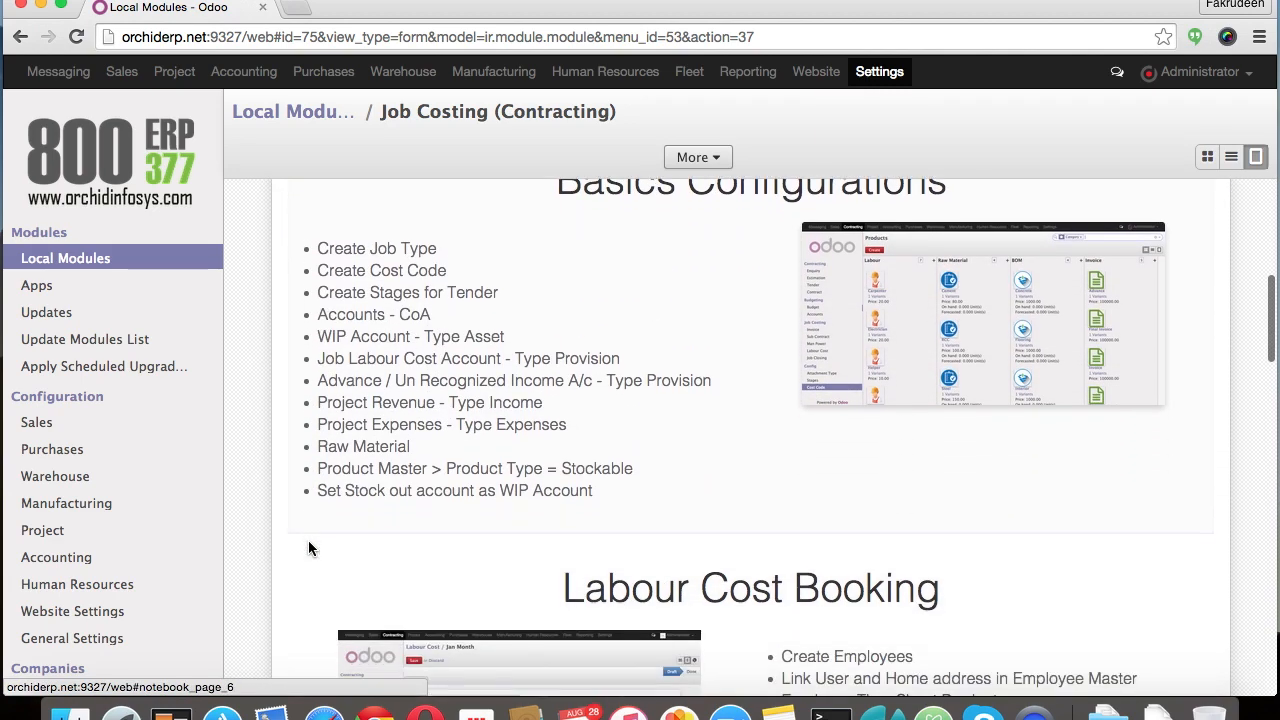
pyautogui.scroll(-10, 308, 547)
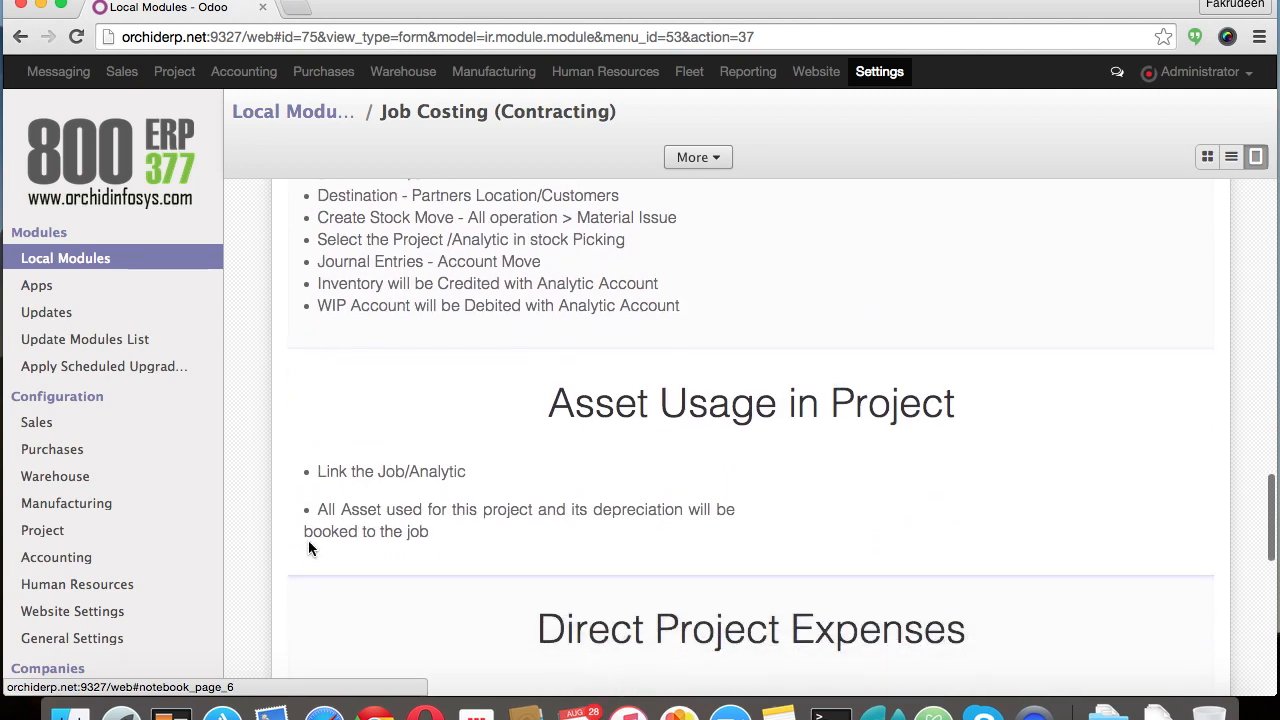
pyautogui.scroll(20, 308, 547)
pyautogui.click(408, 287)
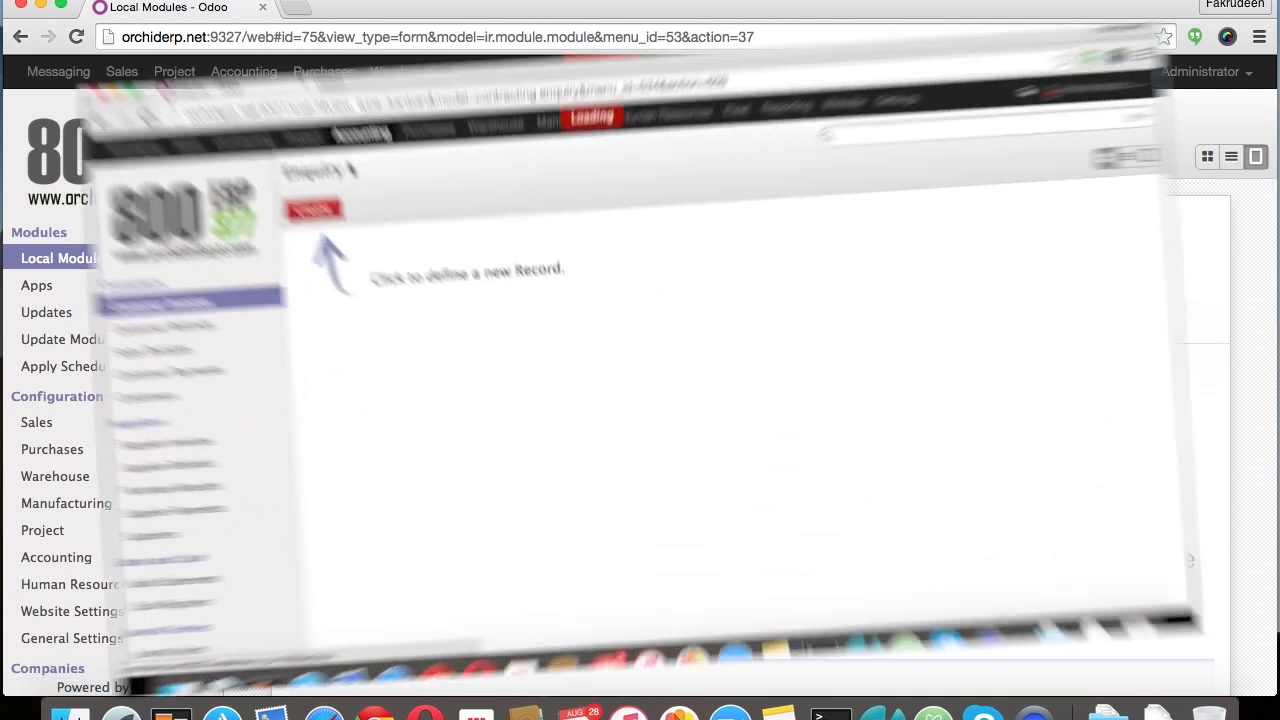
# Step: Open the accounts list in the accounting configuration and view the Project WIP A/c account's settings
pyautogui.scroll(-8, 156, 433)
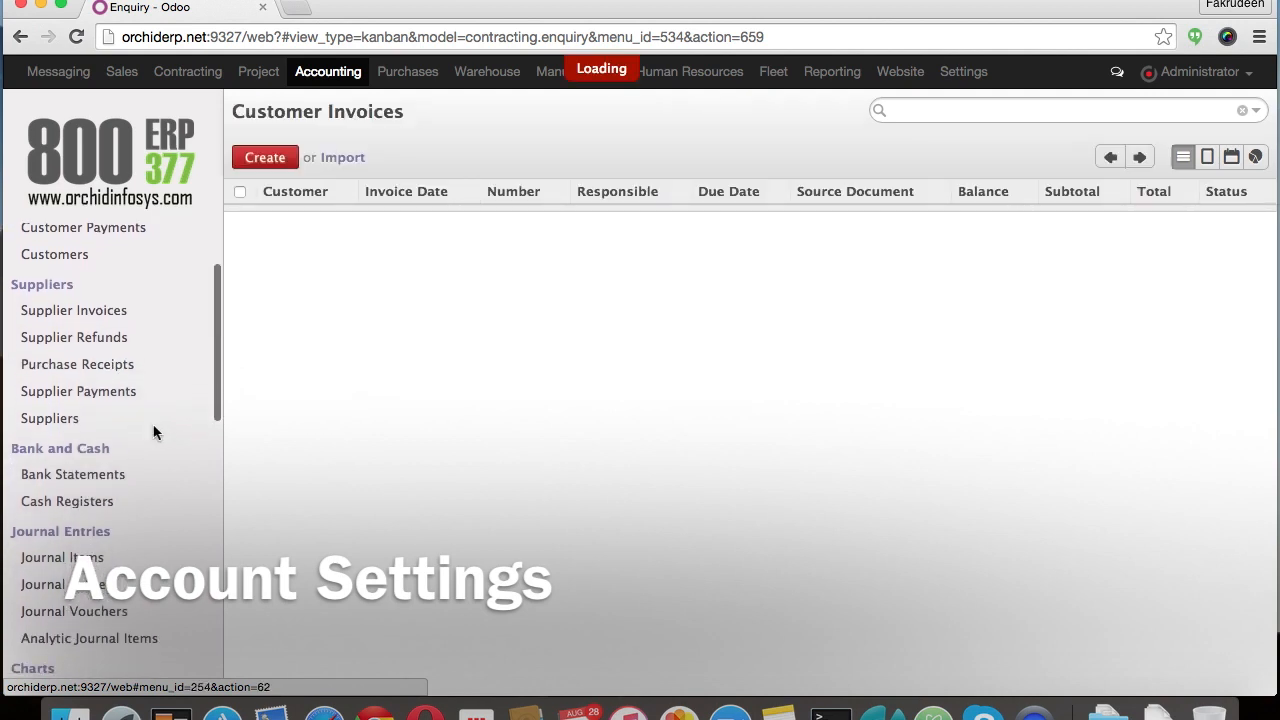
pyautogui.scroll(-10, 156, 433)
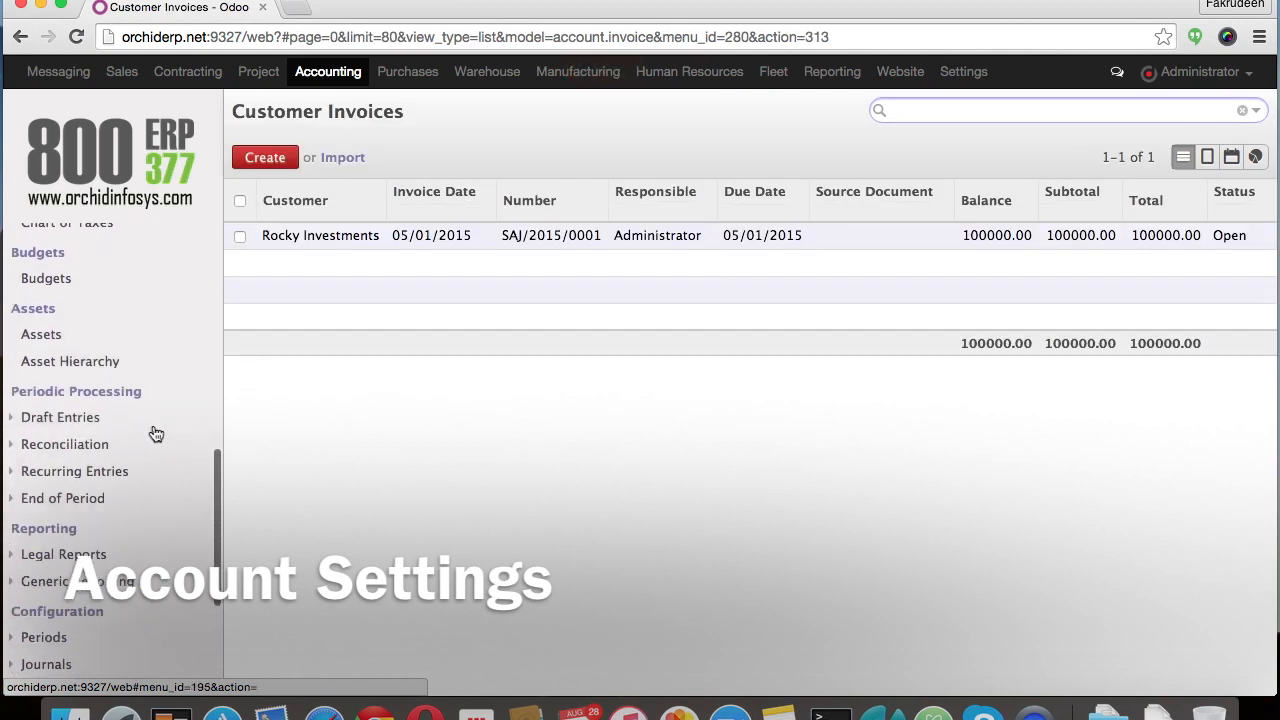
pyautogui.scroll(-2, 155, 430)
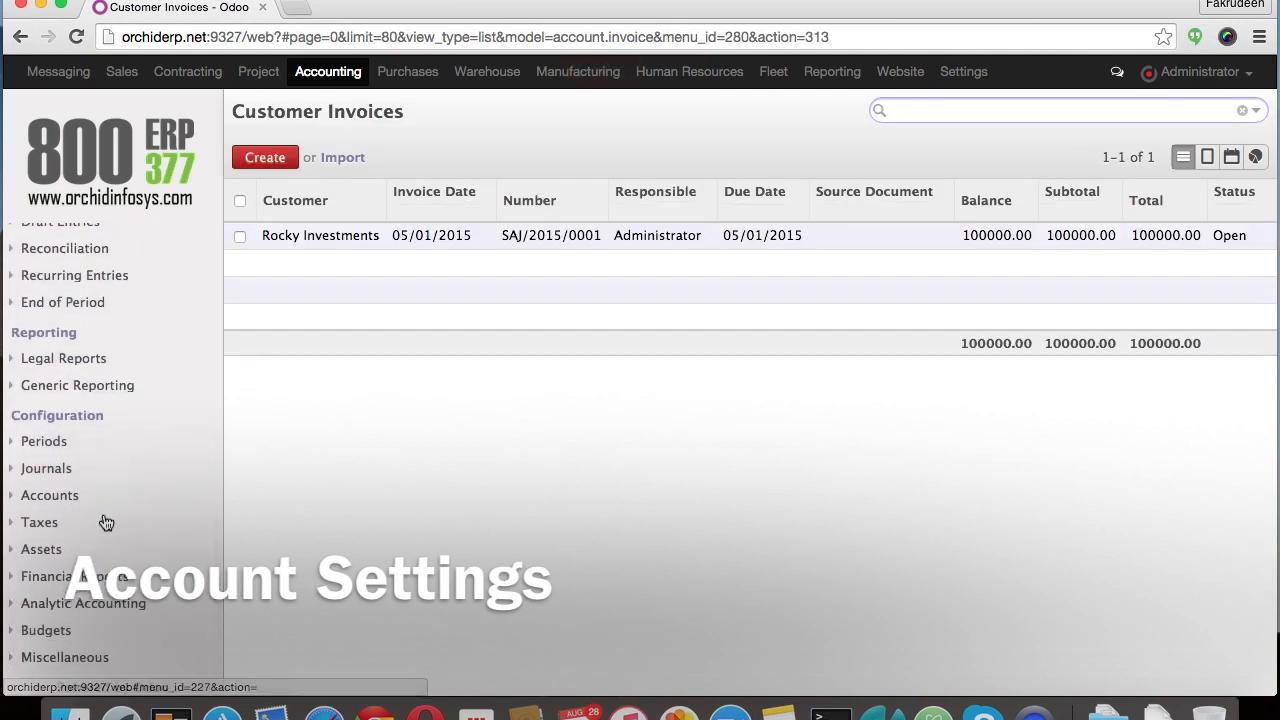
pyautogui.click(43, 497)
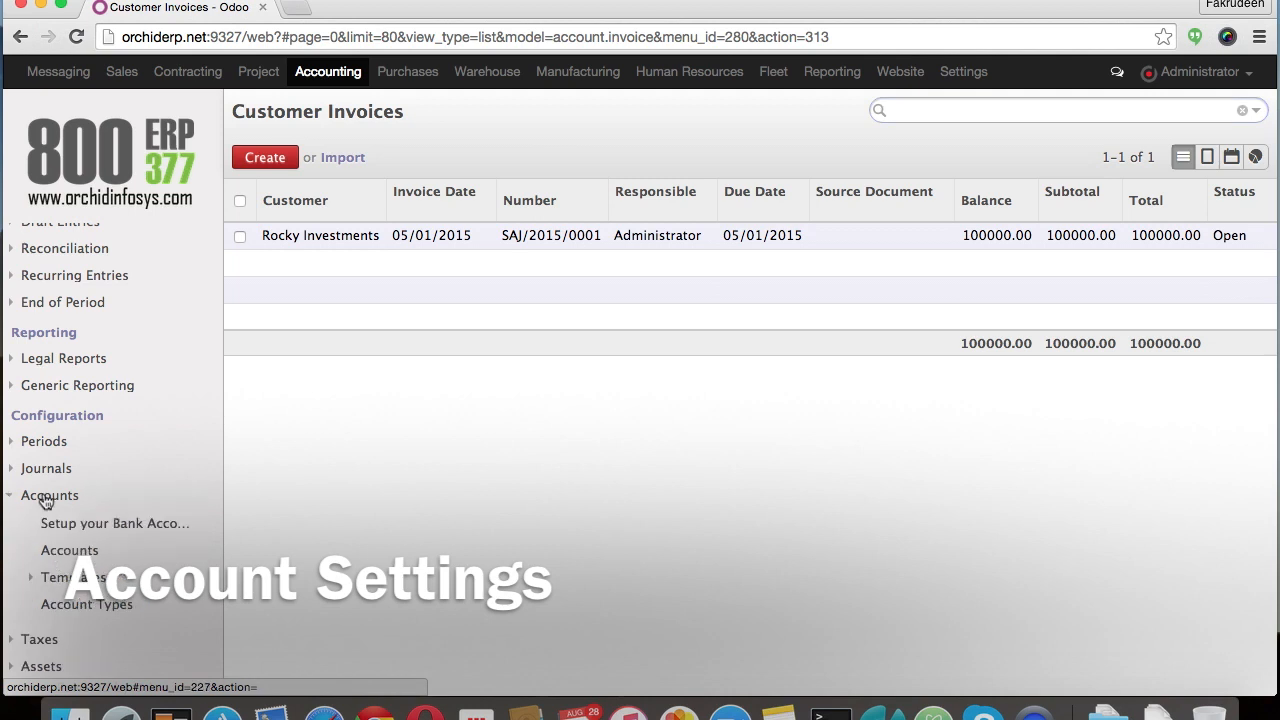
pyautogui.click(62, 555)
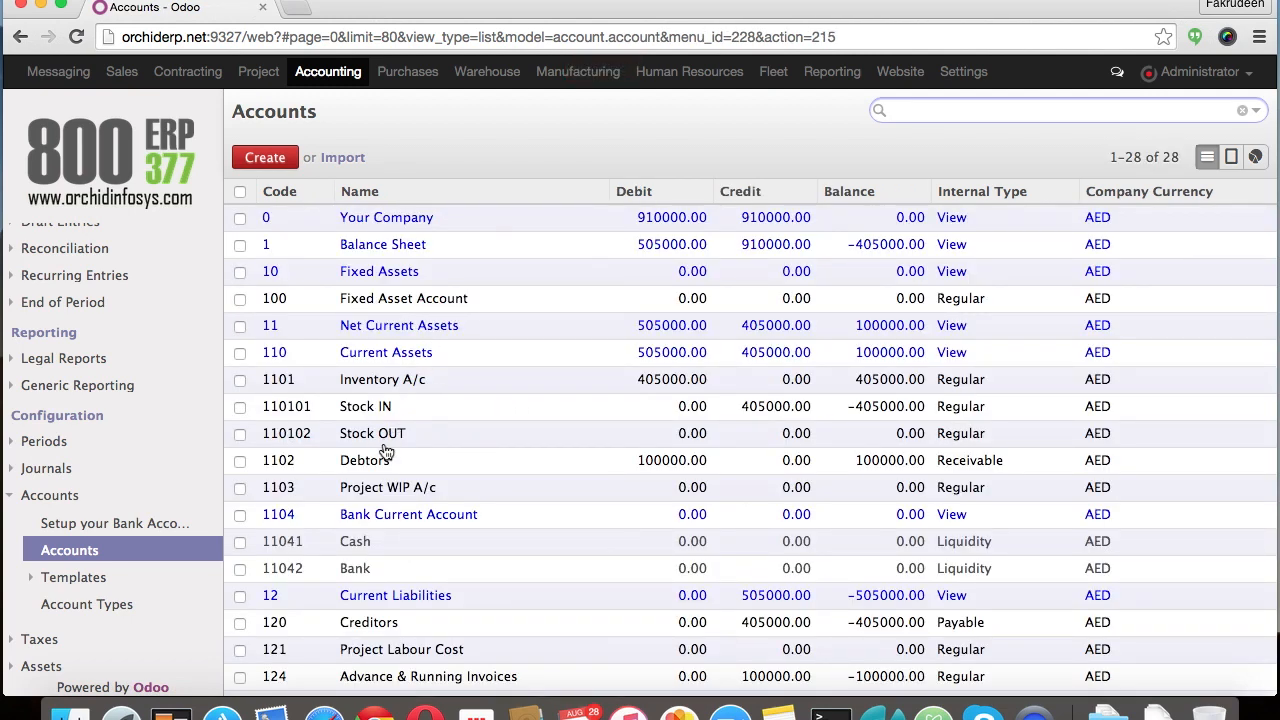
pyautogui.click(378, 495)
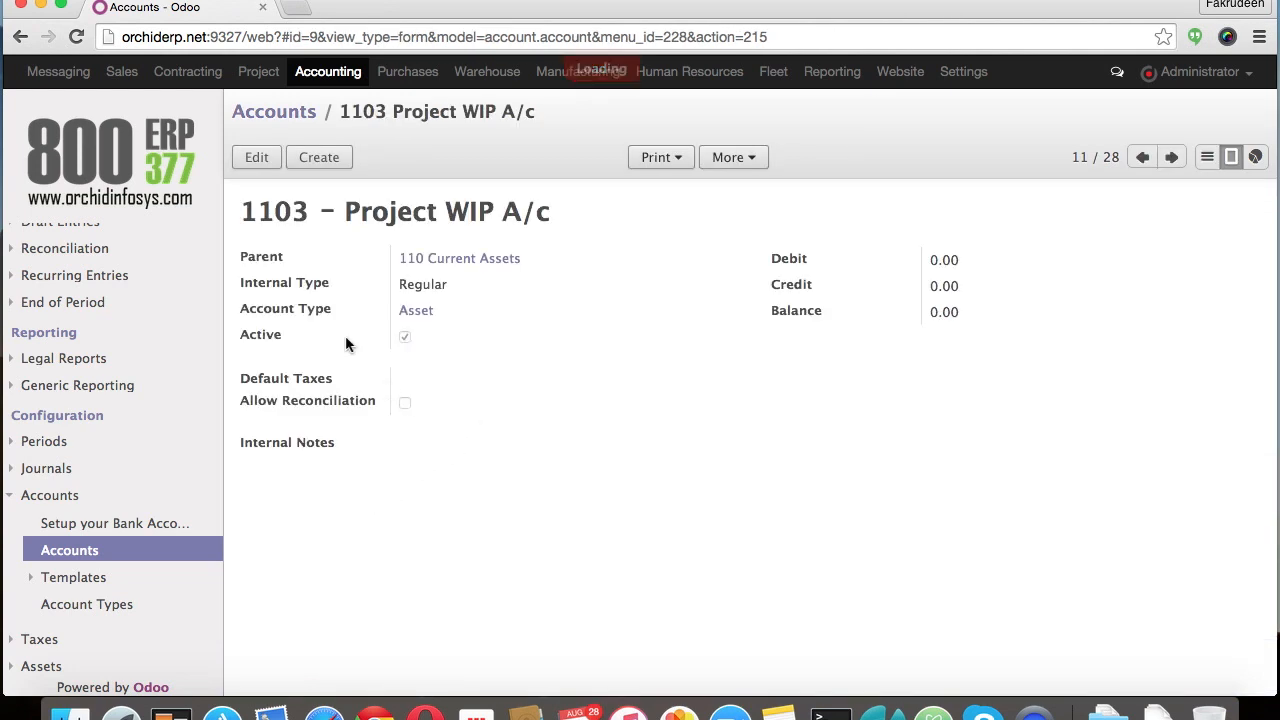
pyautogui.click(303, 117)
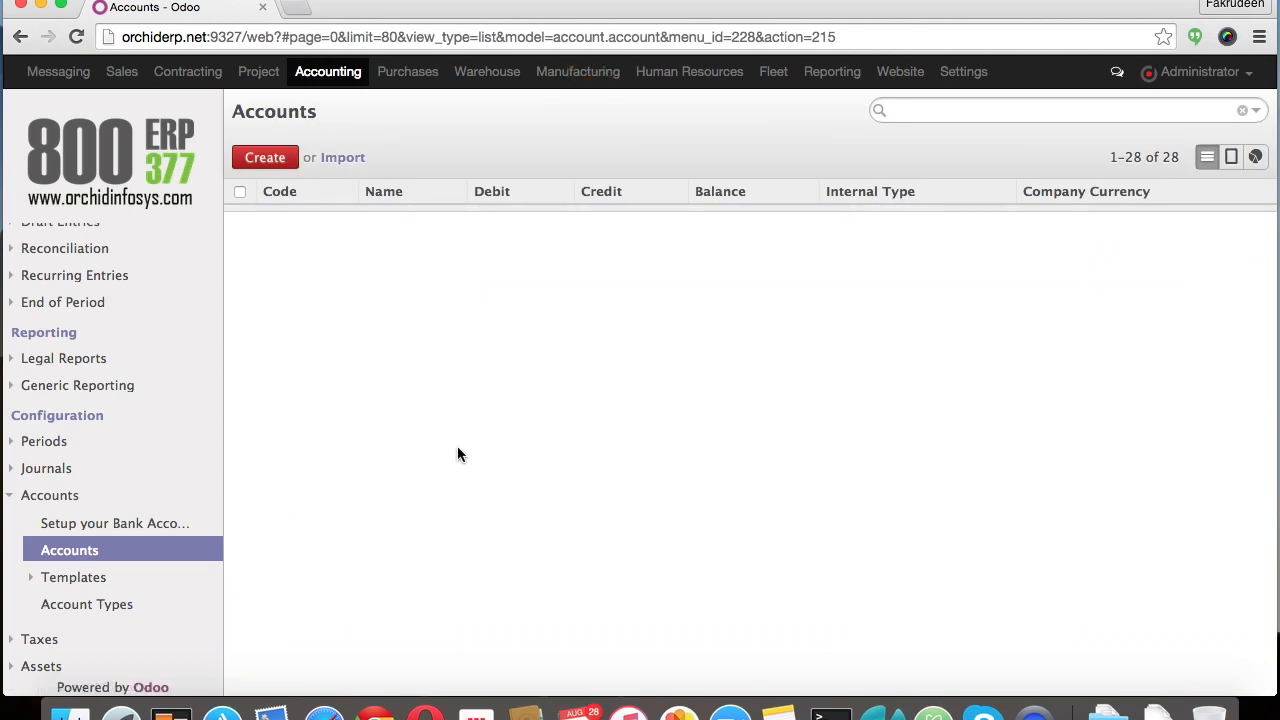
# Step: View the settings of the Project Labour Cost account, the Advance & Running Invoices account and the accounts following them
pyautogui.scroll(-2, 459, 544)
pyautogui.scroll(-5, 459, 544)
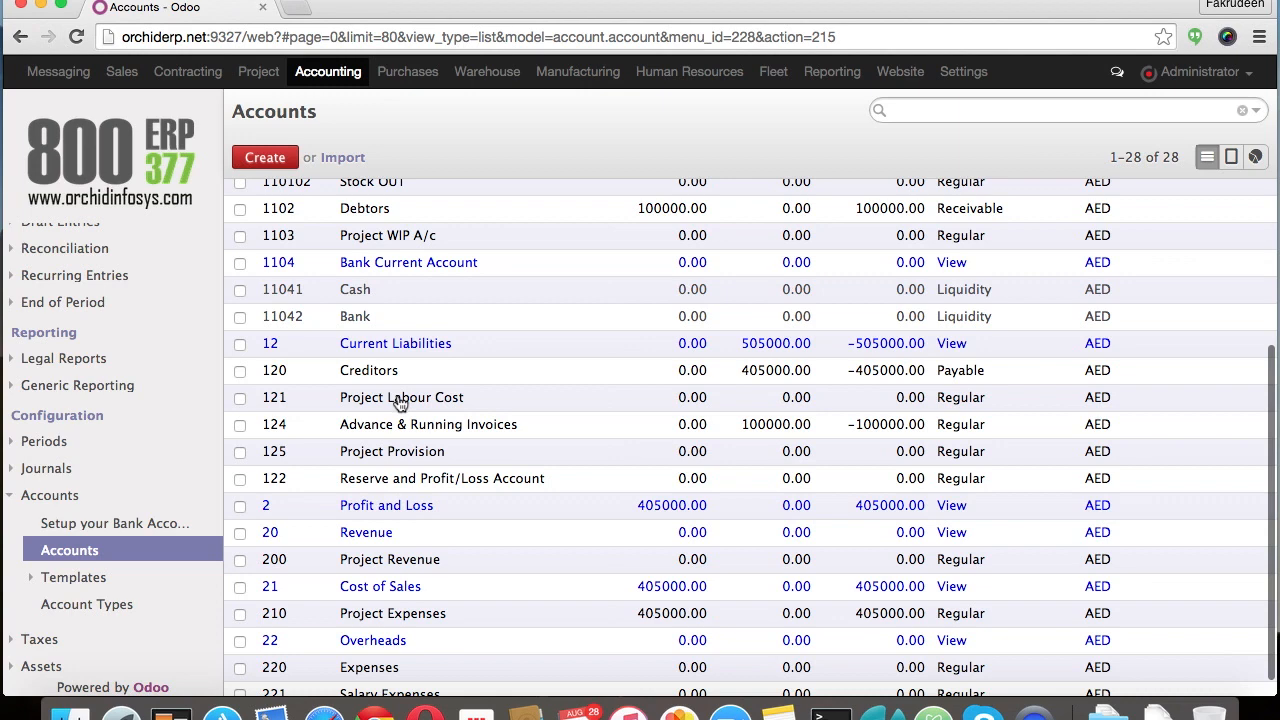
pyautogui.click(400, 400)
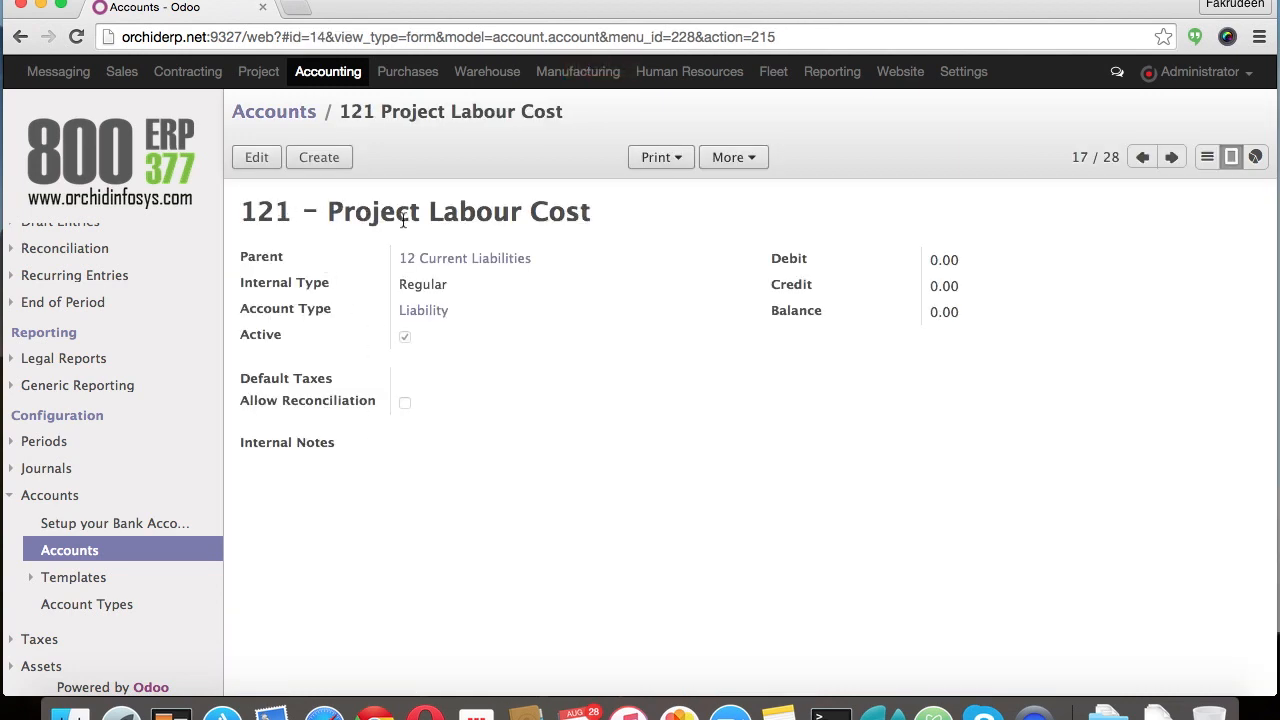
pyautogui.click(1172, 158)
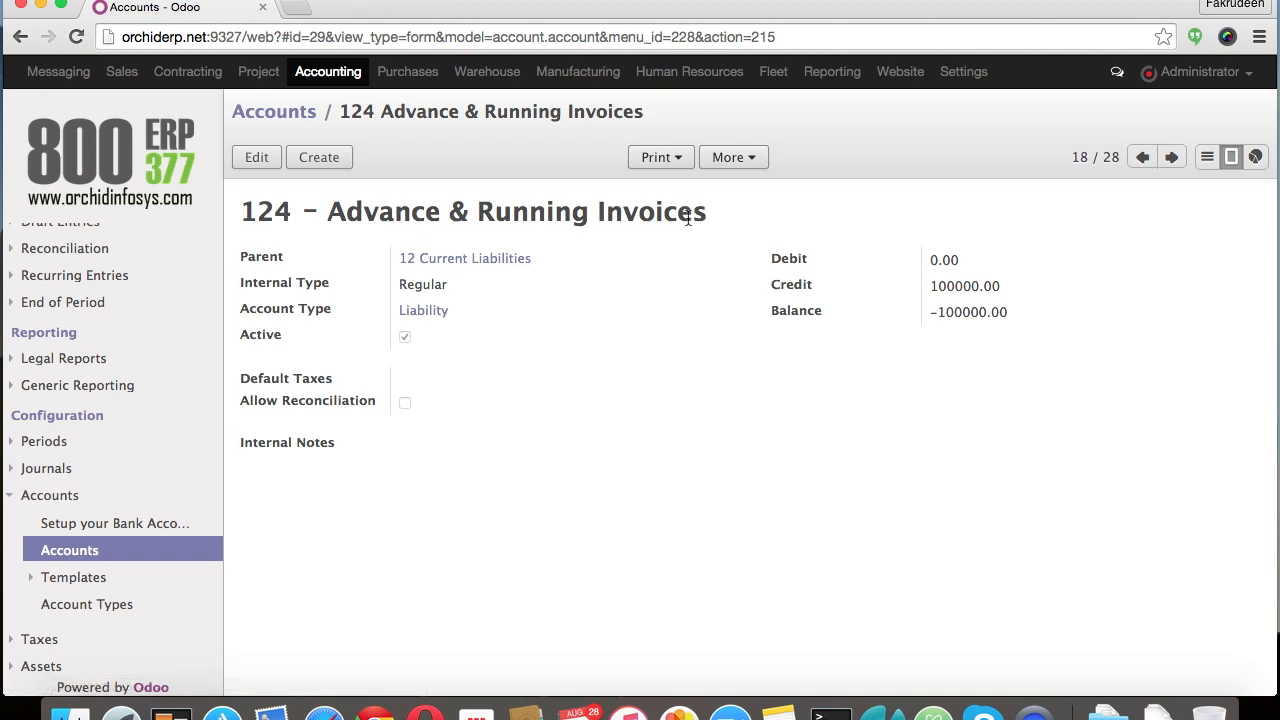
pyautogui.click(1172, 160)
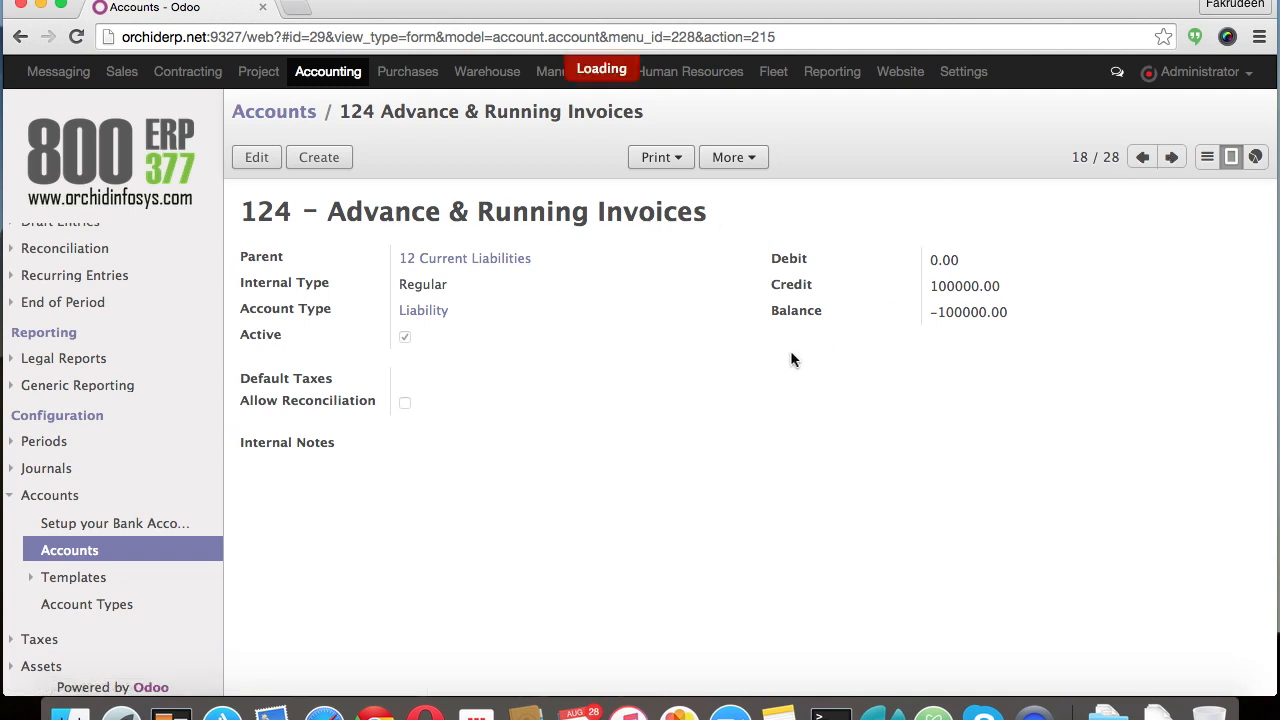
pyautogui.click(1176, 160)
pyautogui.click(274, 112)
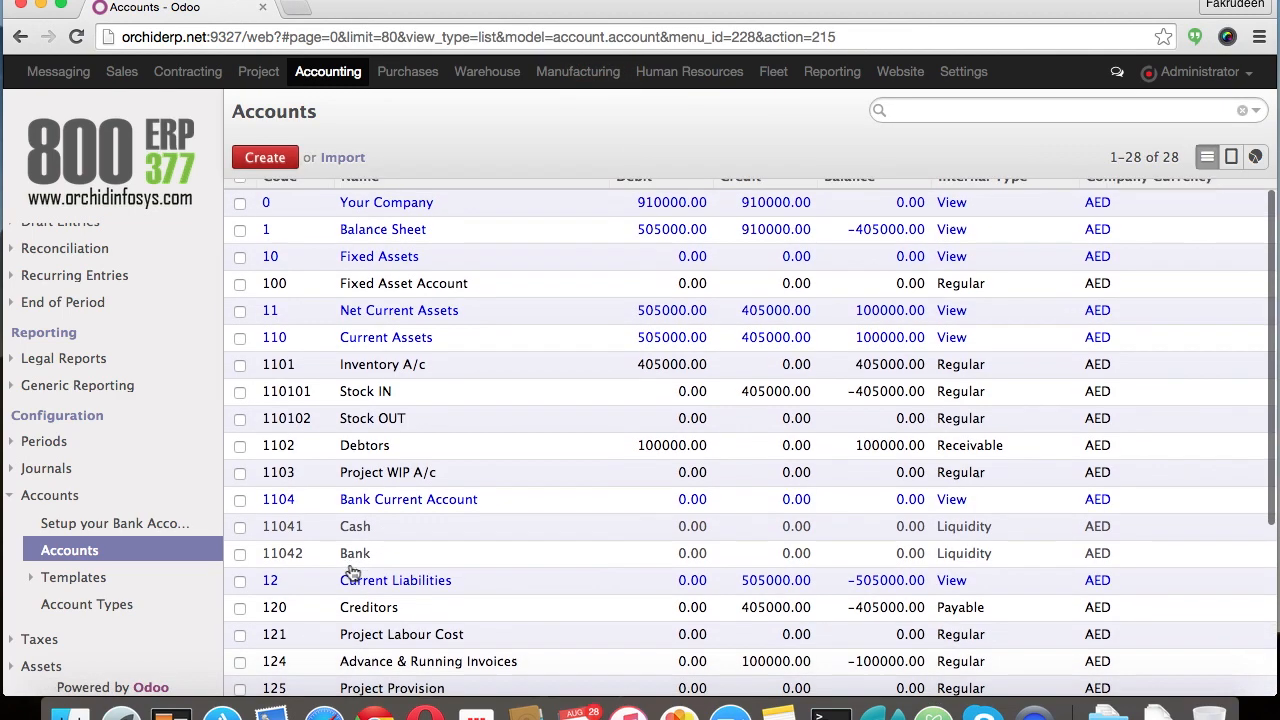
# Step: Open the warehouse's product list and look through the Labour, Raw Material, BOM and Invoice categories
pyautogui.scroll(-2, 352, 572)
pyautogui.scroll(-4, 352, 572)
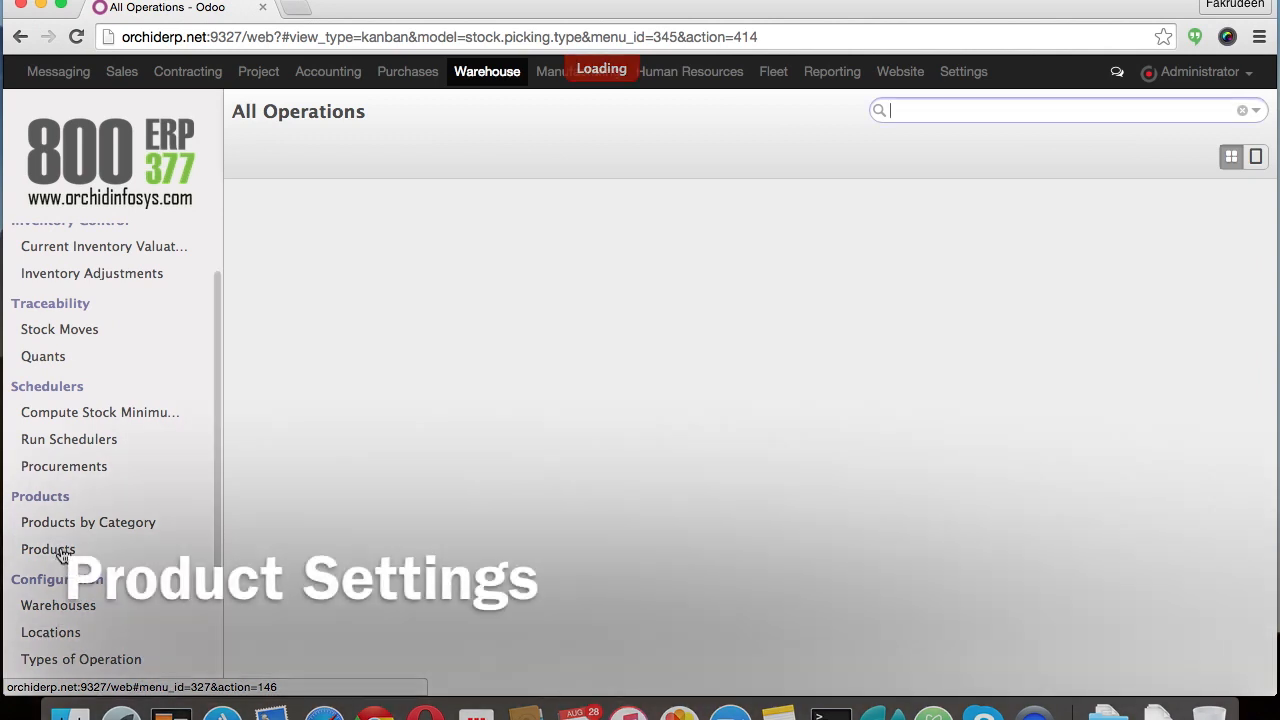
pyautogui.click(58, 551)
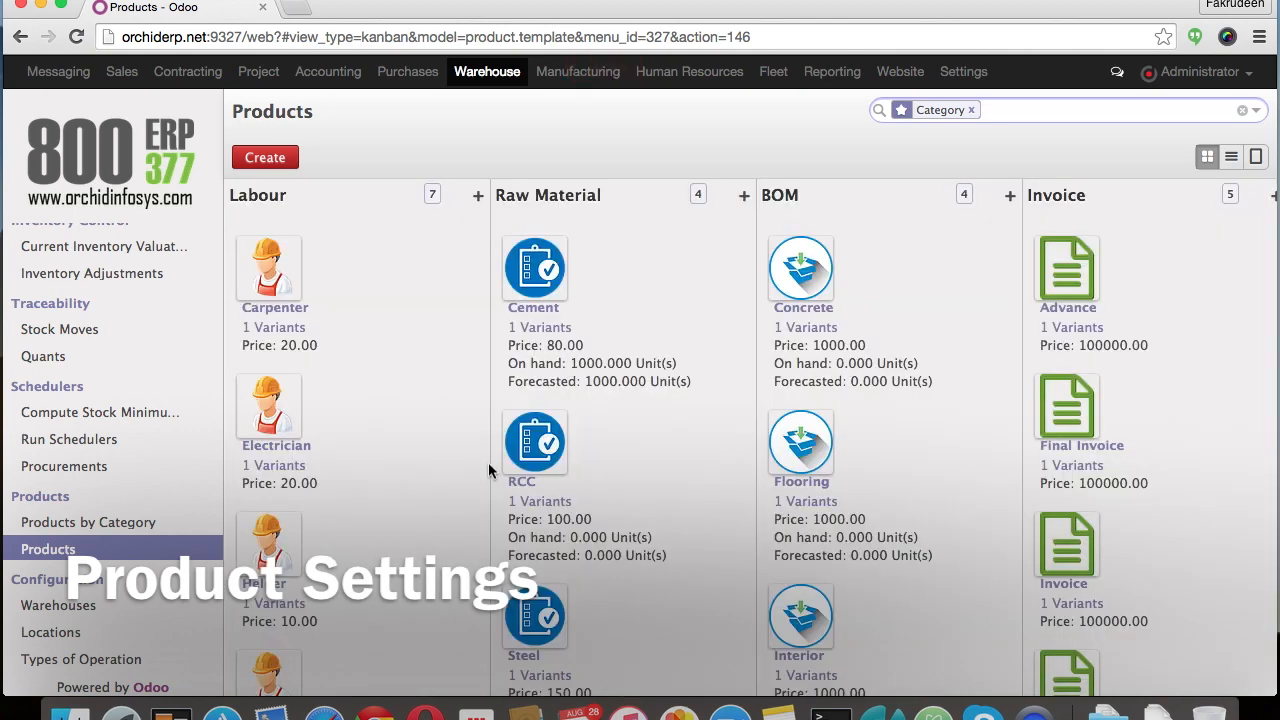
pyautogui.scroll(-5, 354, 459)
pyautogui.scroll(5, 357, 466)
pyautogui.scroll(-4, 1172, 510)
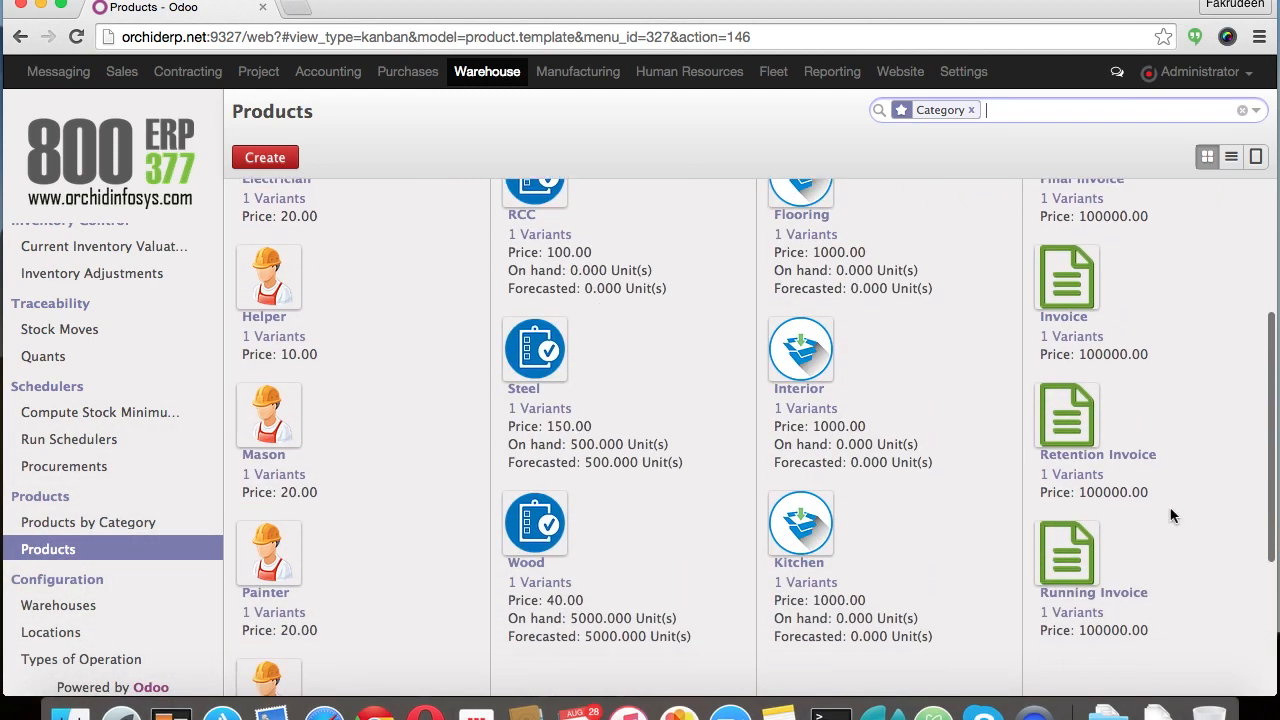
pyautogui.scroll(4, 1172, 510)
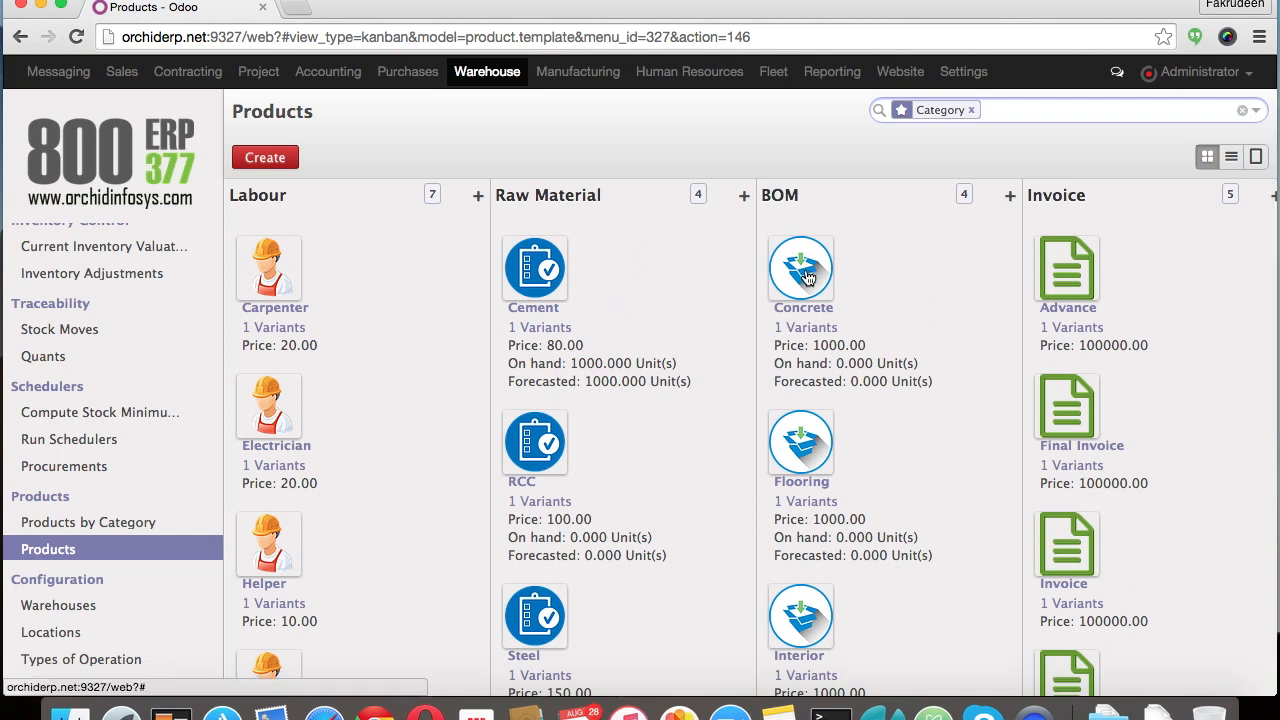
pyautogui.scroll(-2, 886, 451)
pyautogui.scroll(-2, 888, 574)
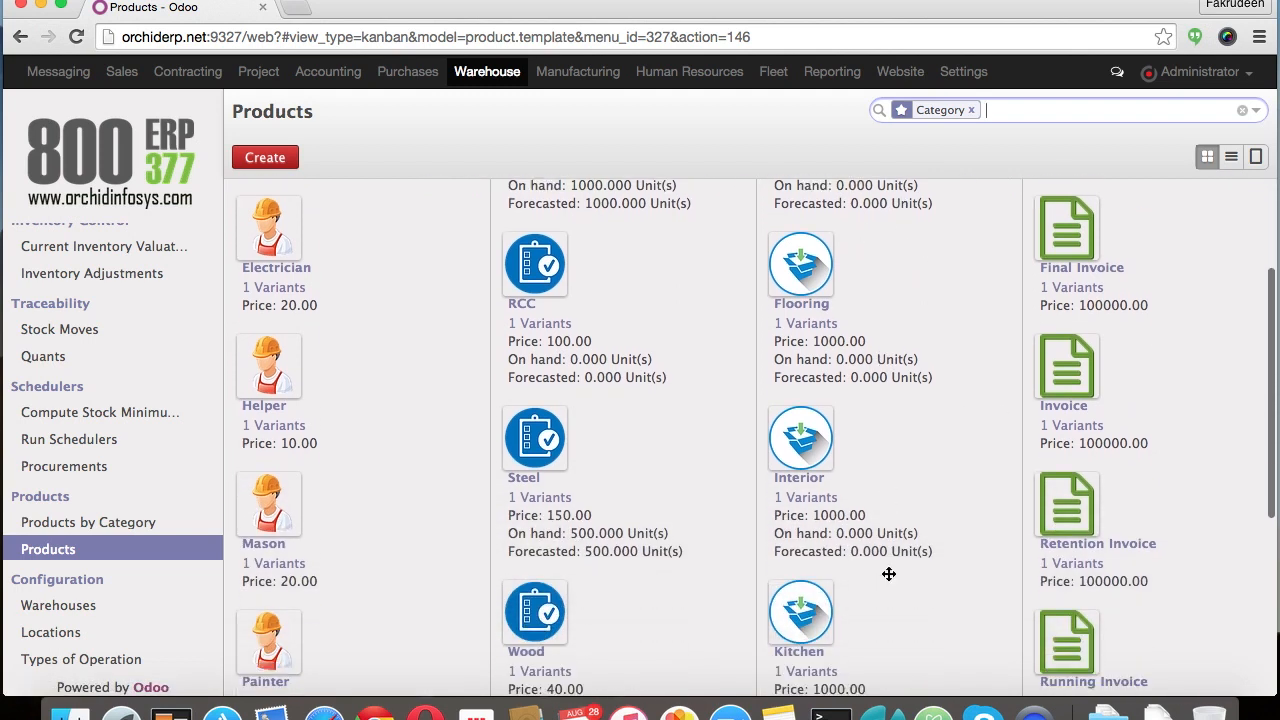
# Step: View the Flooring product and the components of its bill of materials, and return to the product list
pyautogui.click(803, 633)
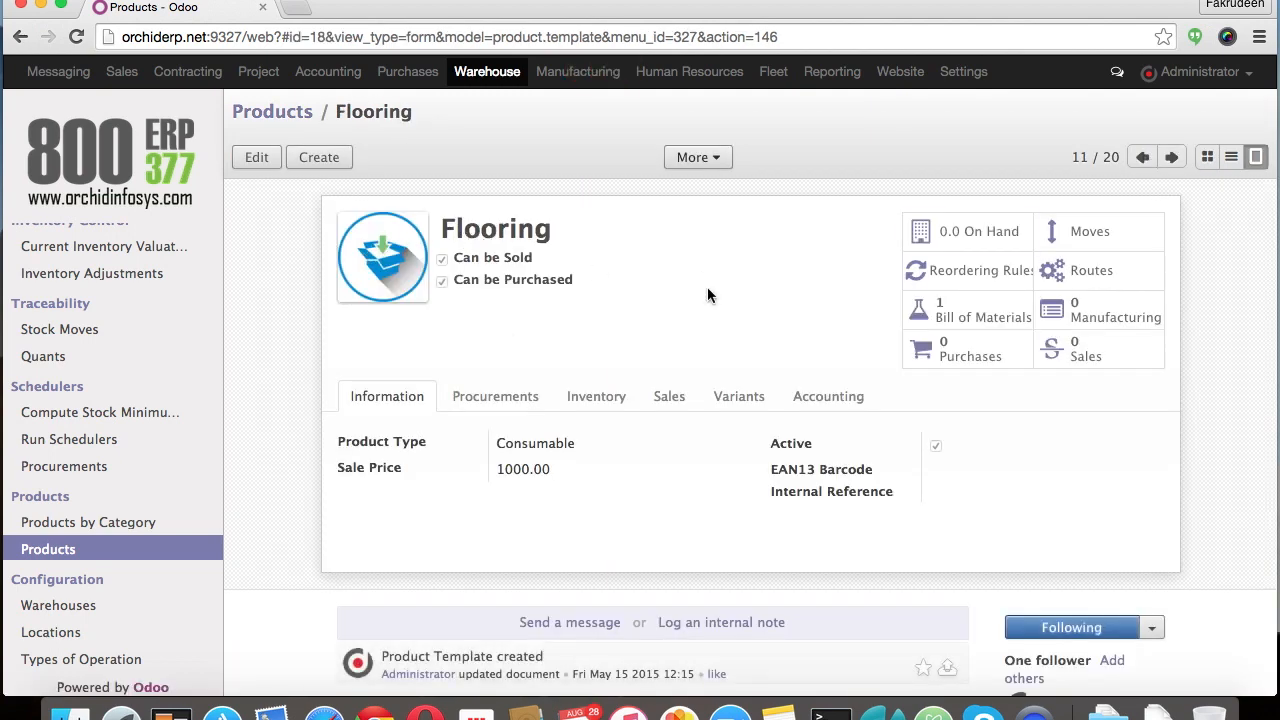
pyautogui.click(958, 309)
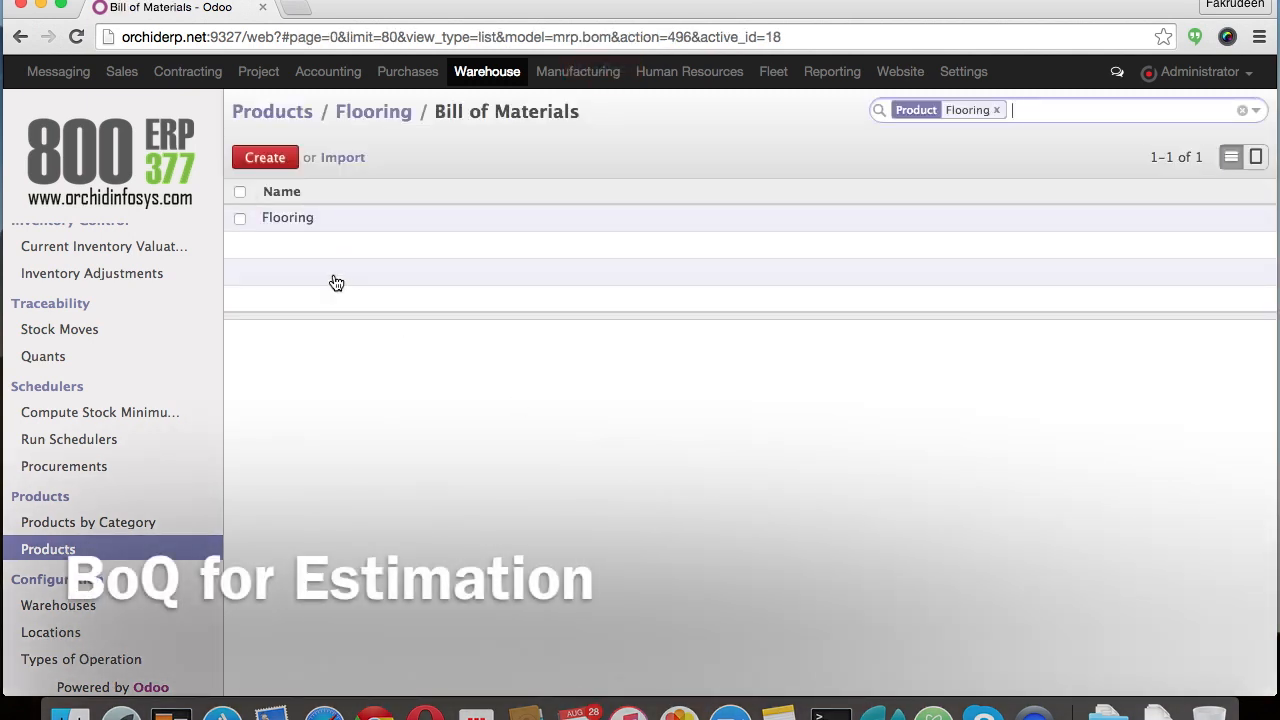
pyautogui.click(289, 222)
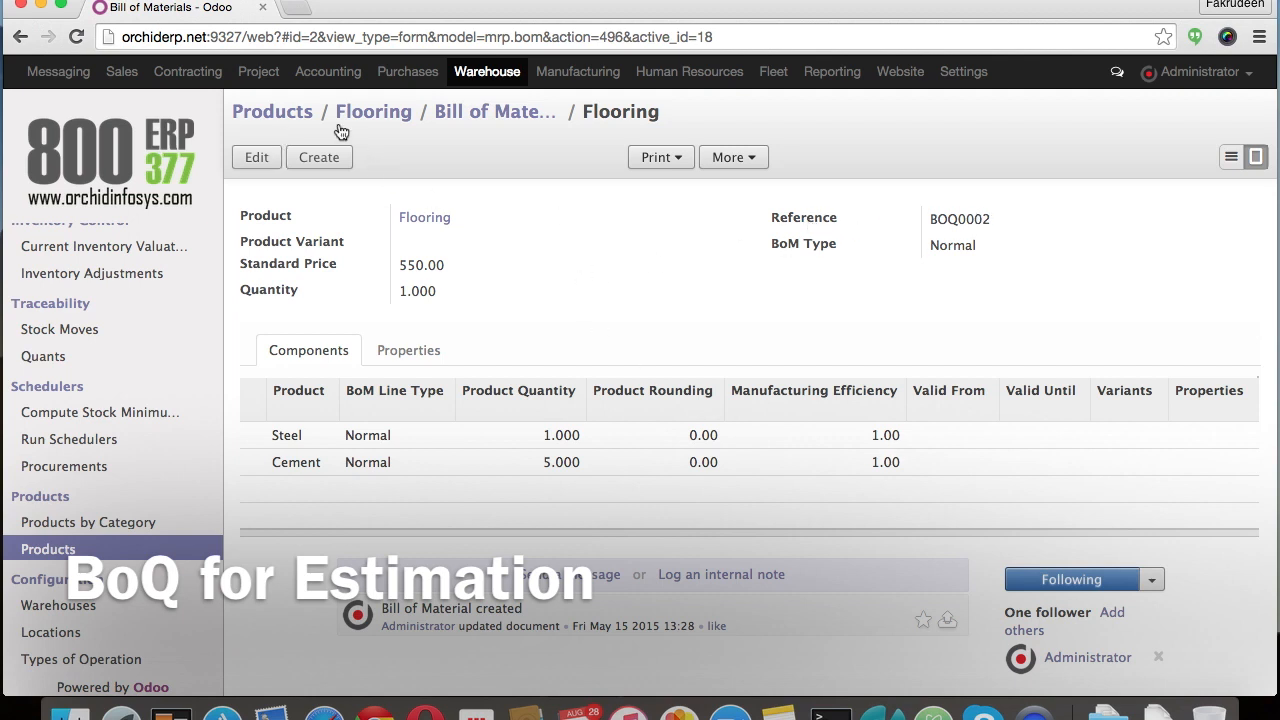
pyautogui.click(463, 118)
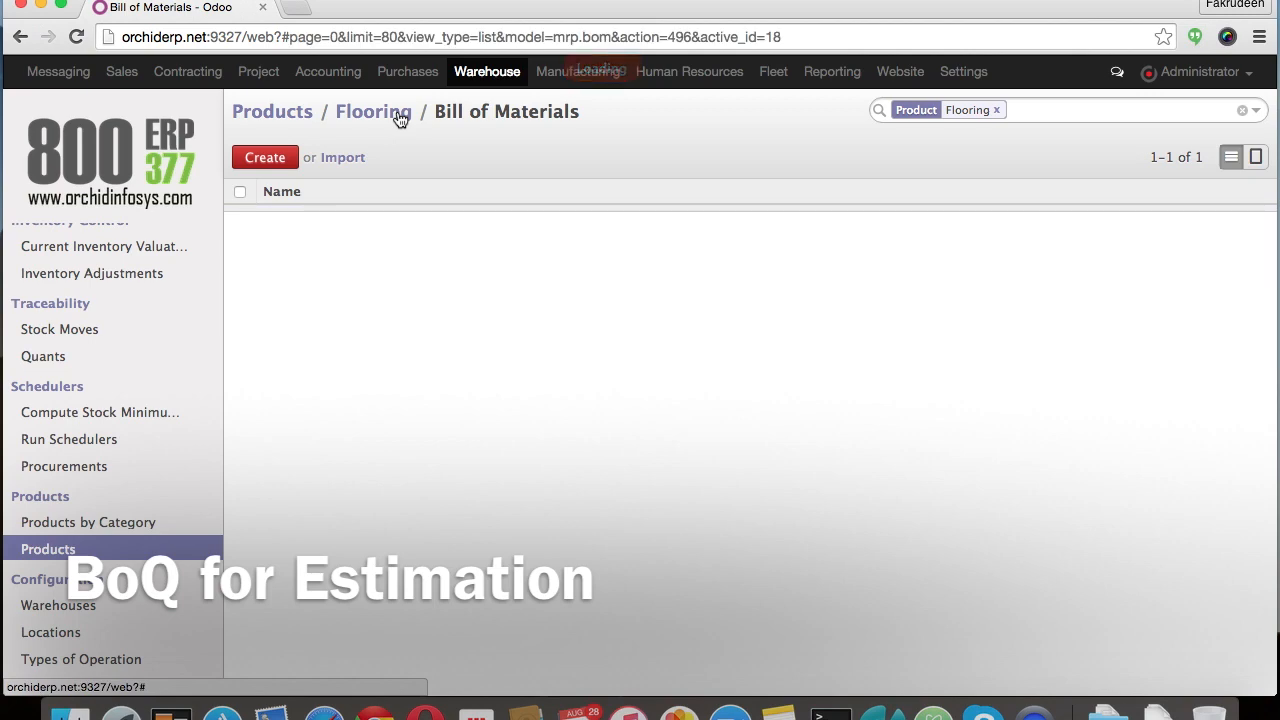
pyautogui.click(400, 118)
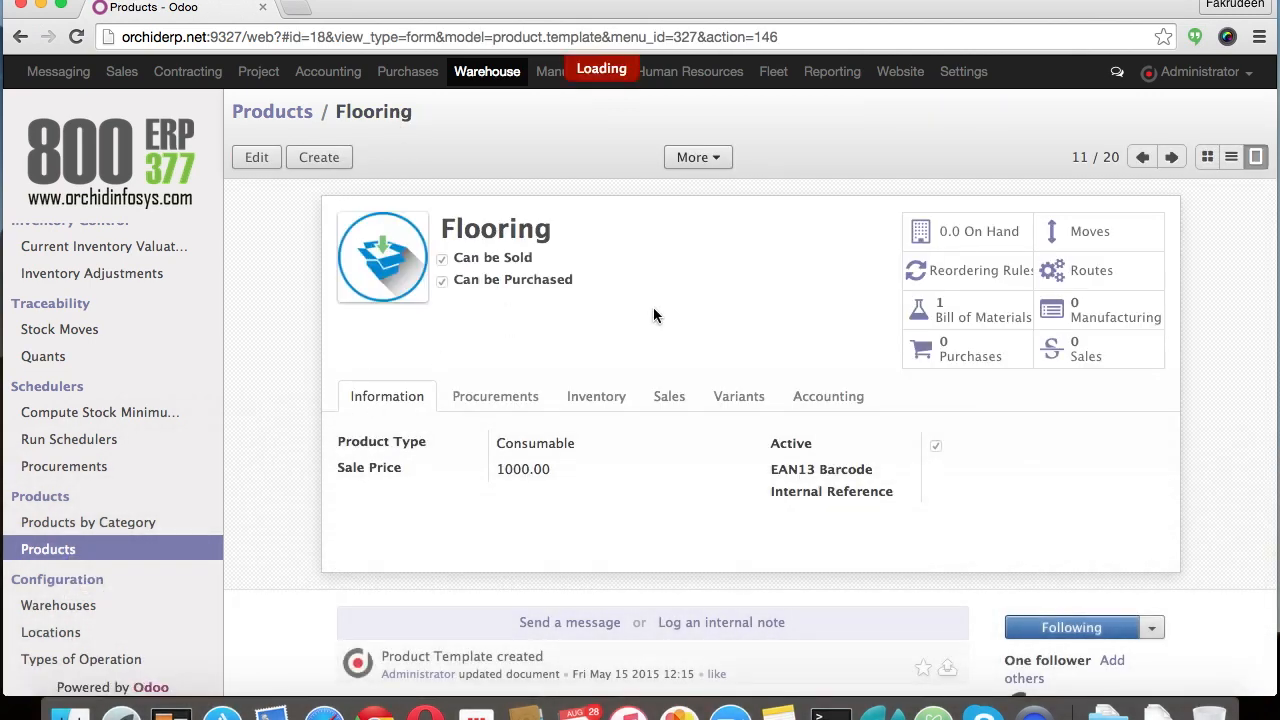
pyautogui.click(281, 121)
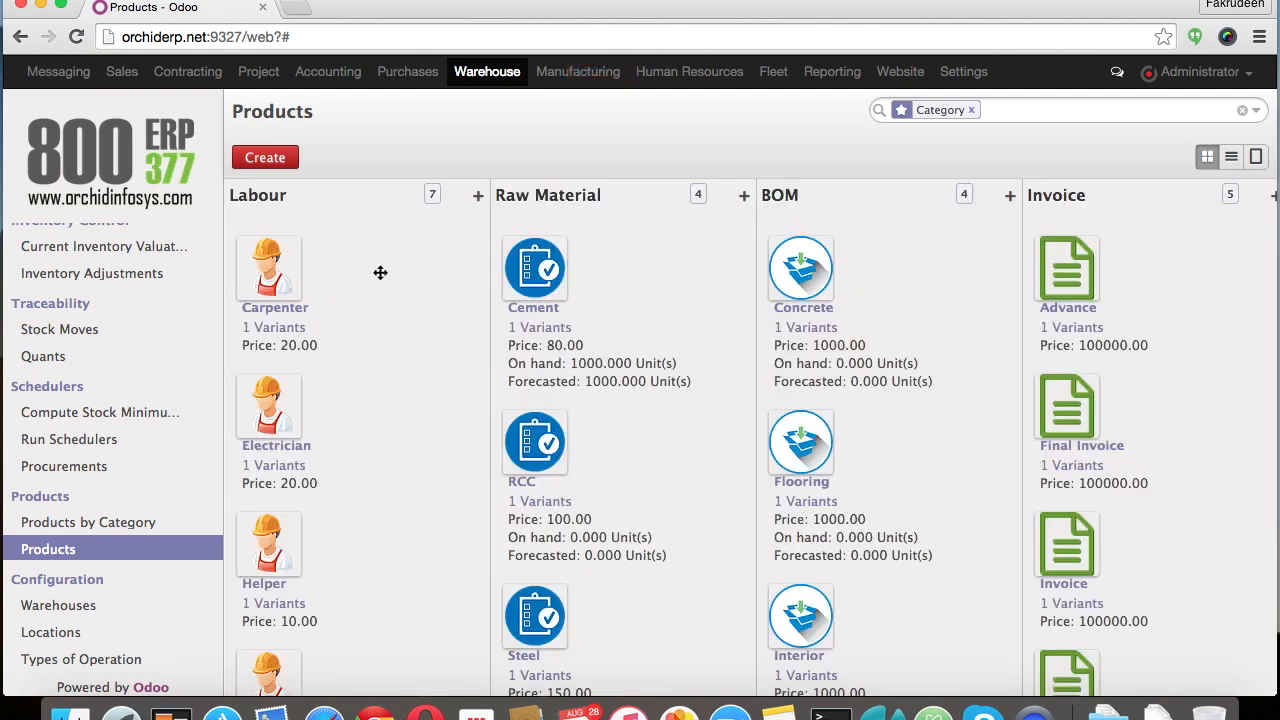
# Step: Check the sale price and the procurement cost price of the Carpenter labour product
pyautogui.click(265, 280)
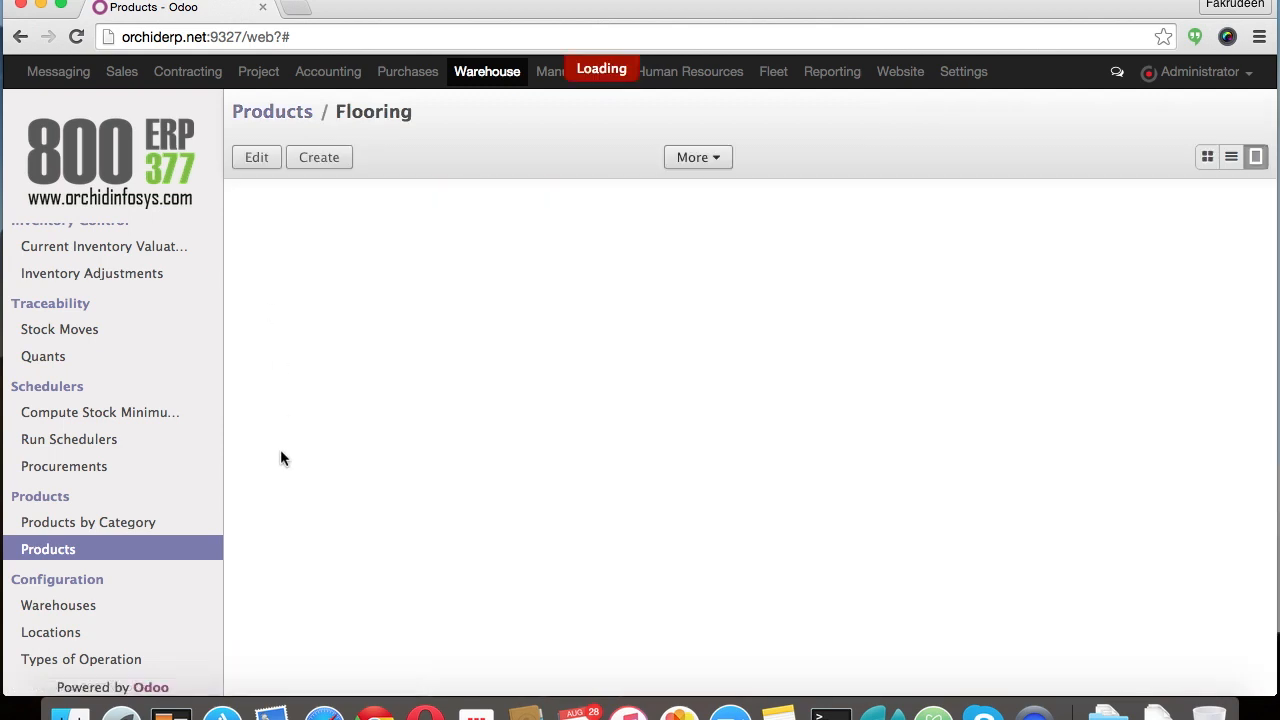
pyautogui.doubleClick(514, 413)
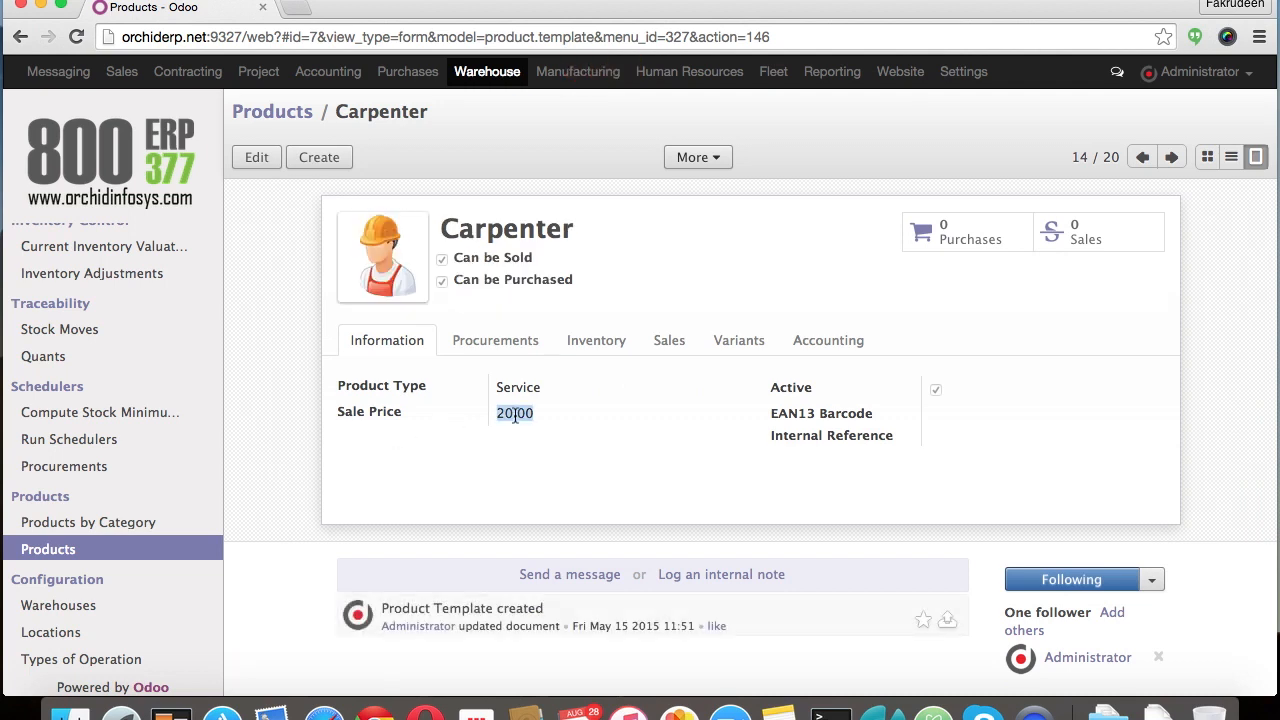
pyautogui.click(500, 342)
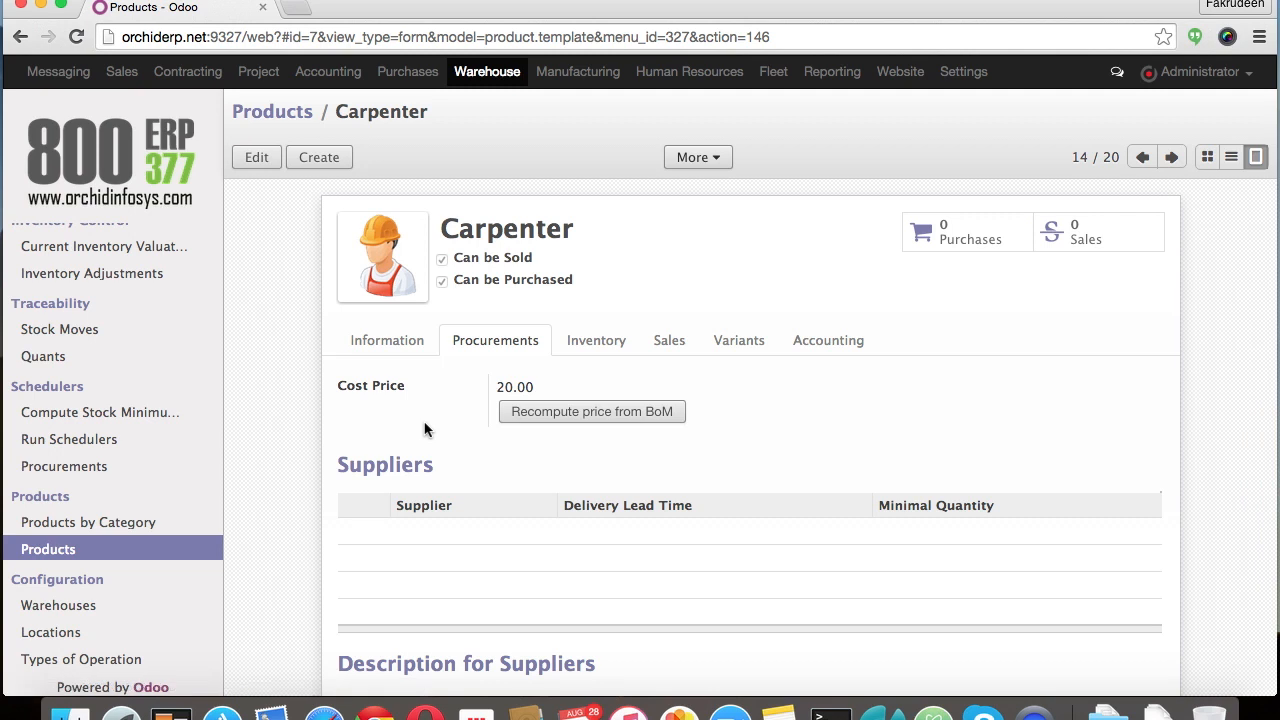
# Step: View the HR settings of the Carpenter employee, including the timesheet product and analytic journal
pyautogui.click(690, 80)
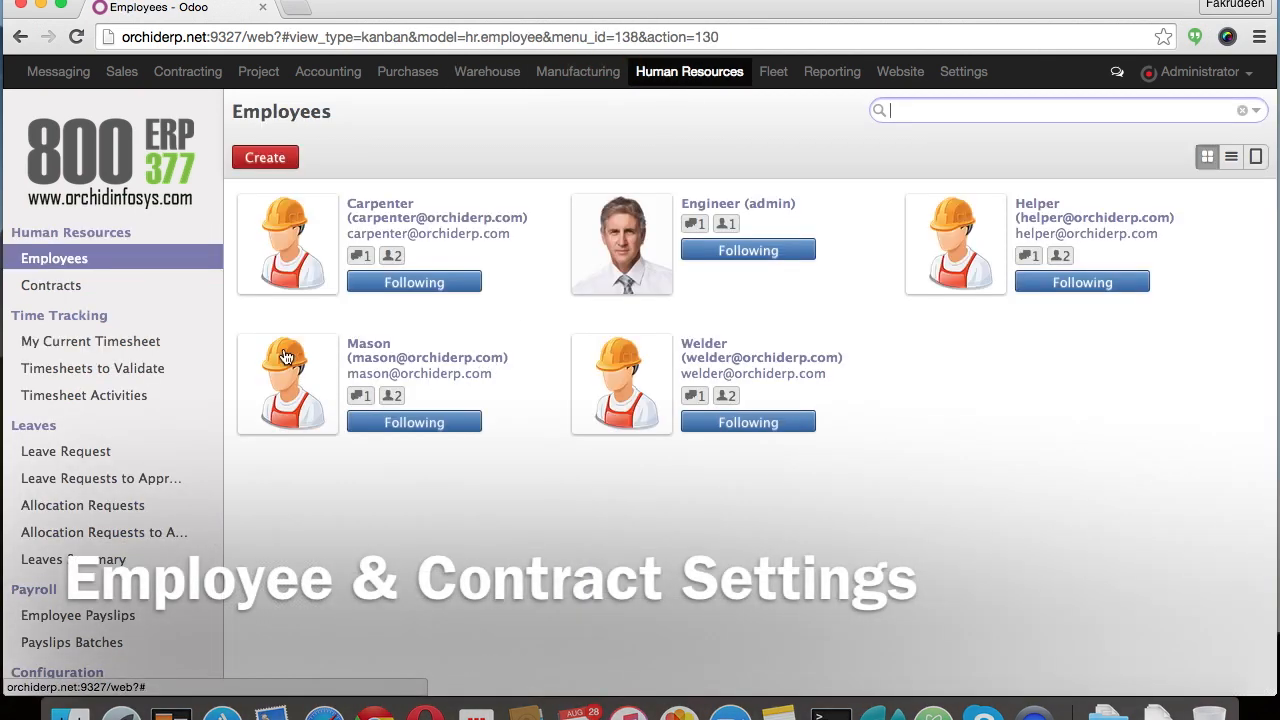
pyautogui.click(282, 275)
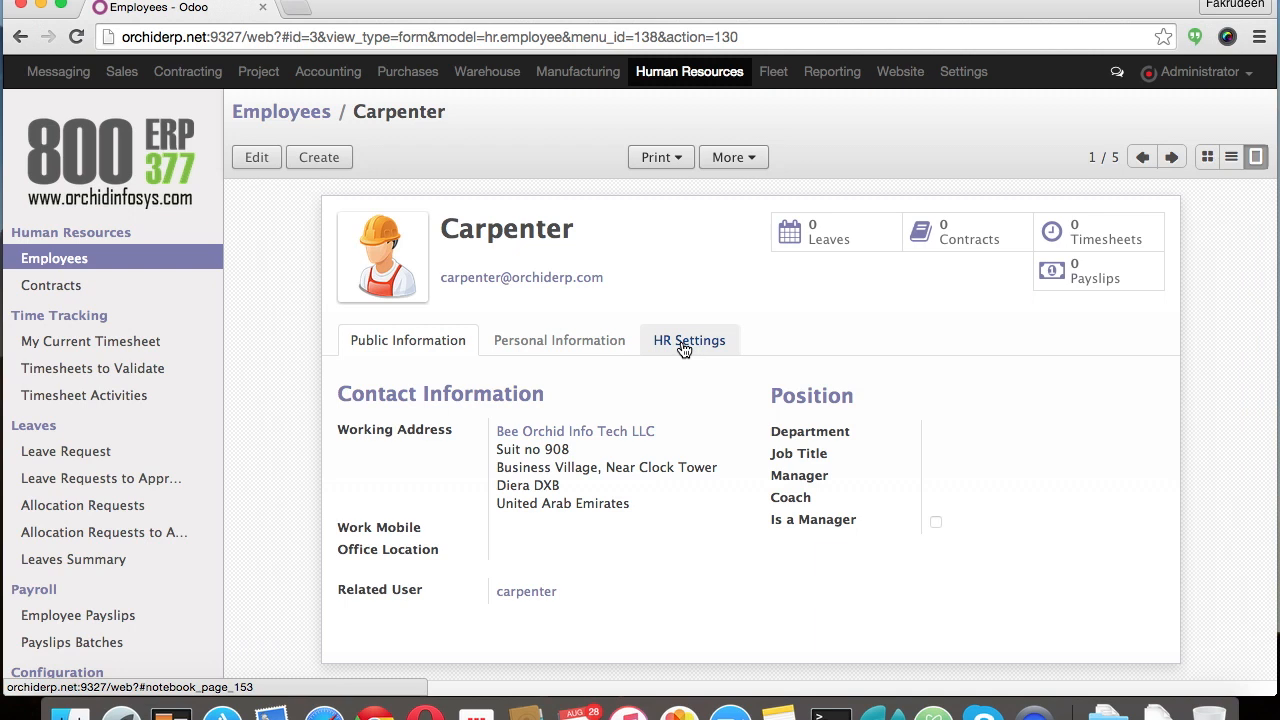
pyautogui.click(683, 344)
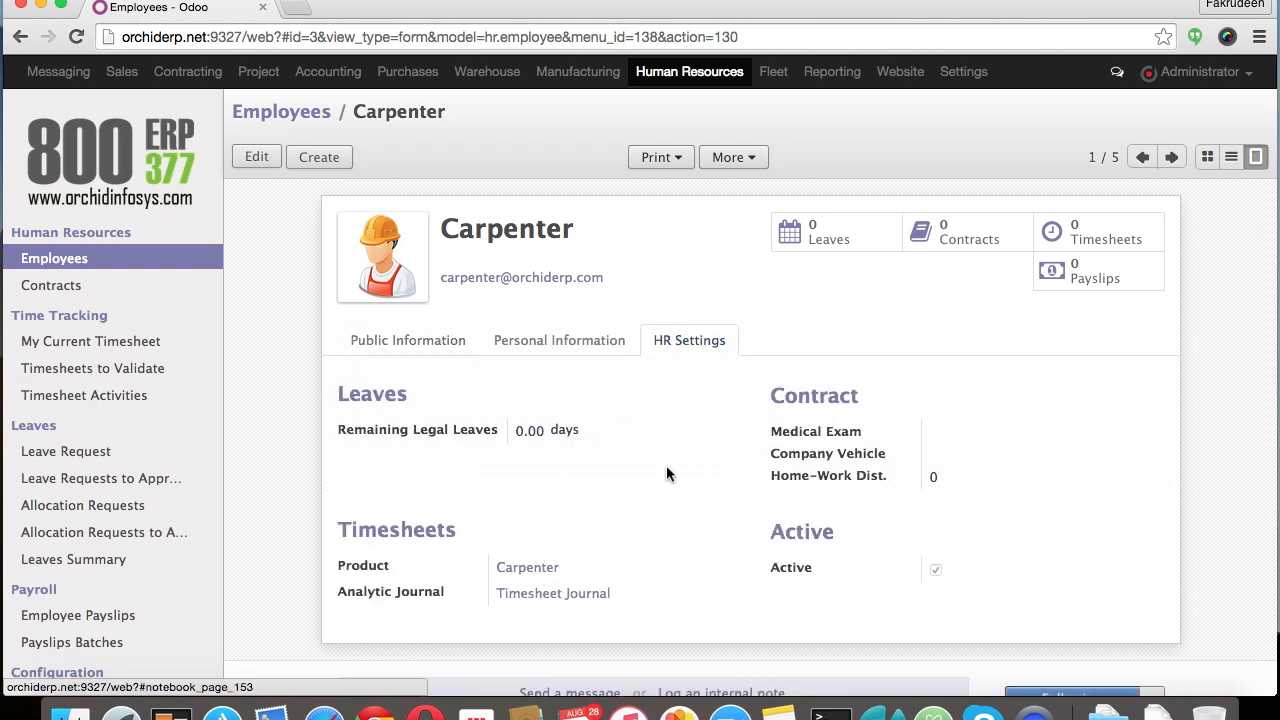
# Step: Start a new contract for the Carpenter employee with the reference Ca Contract and mark it active
pyautogui.click(978, 234)
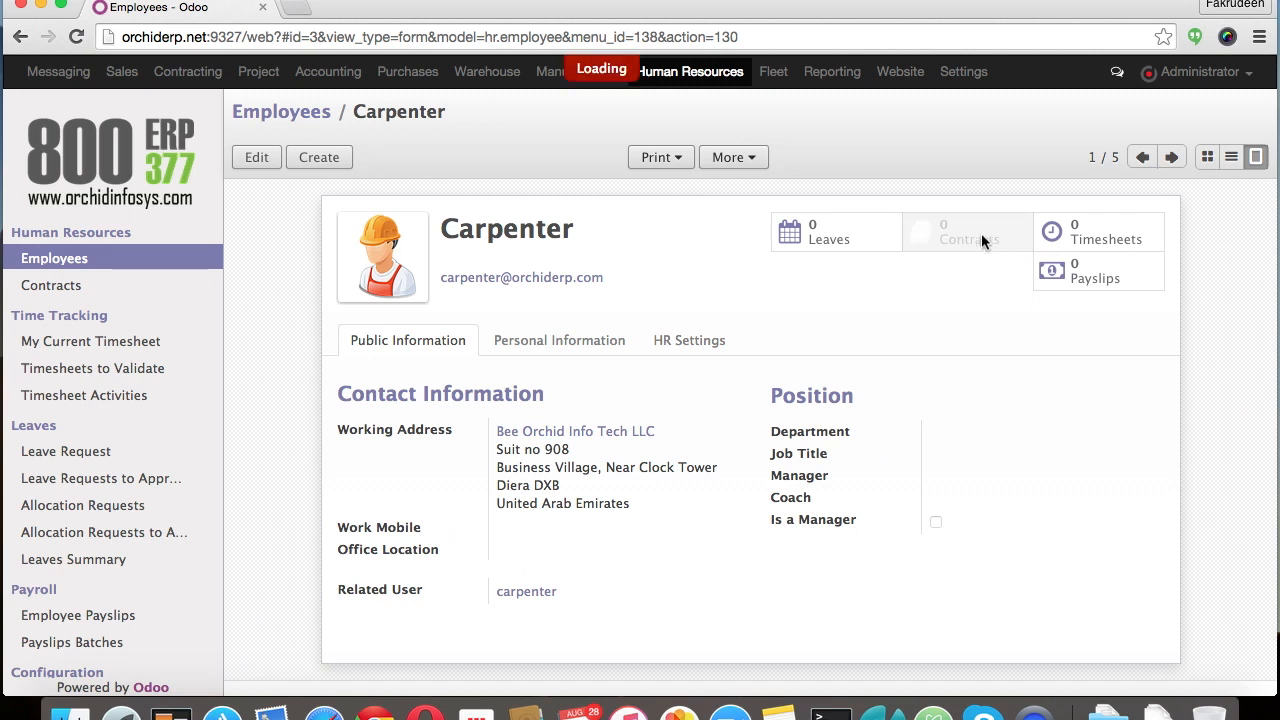
pyautogui.click(266, 158)
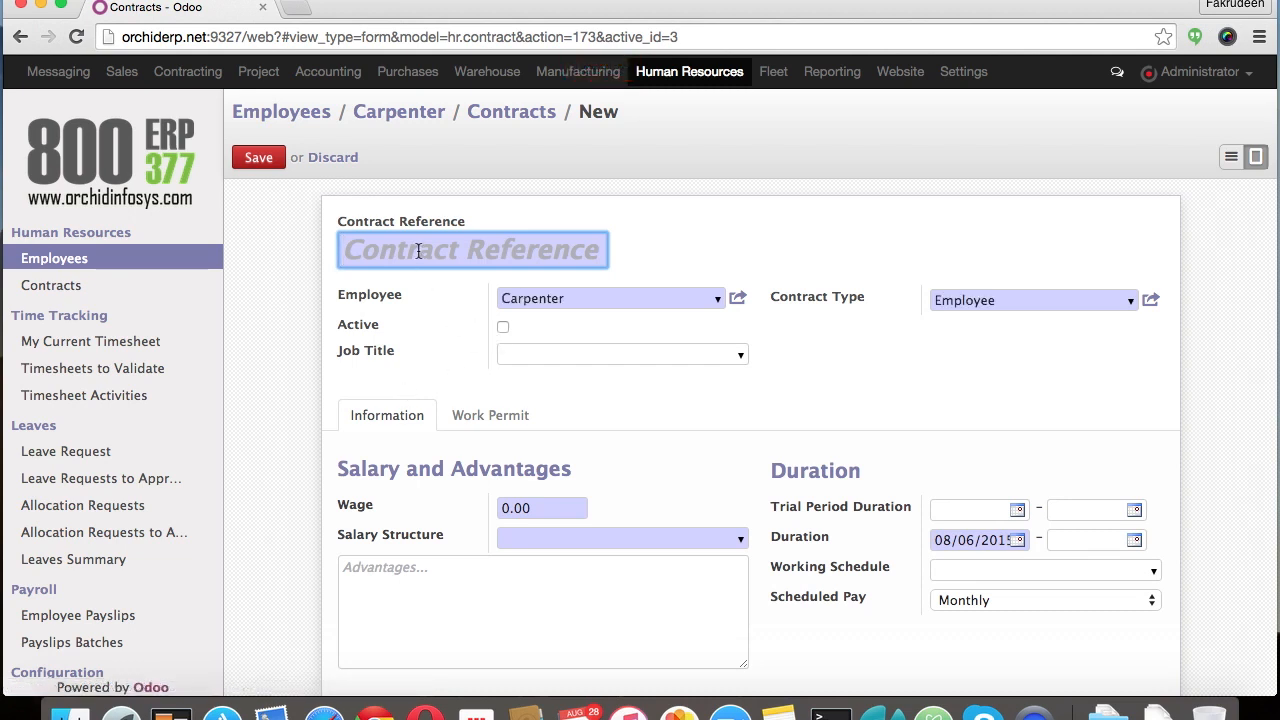
pyautogui.write('Ca C')
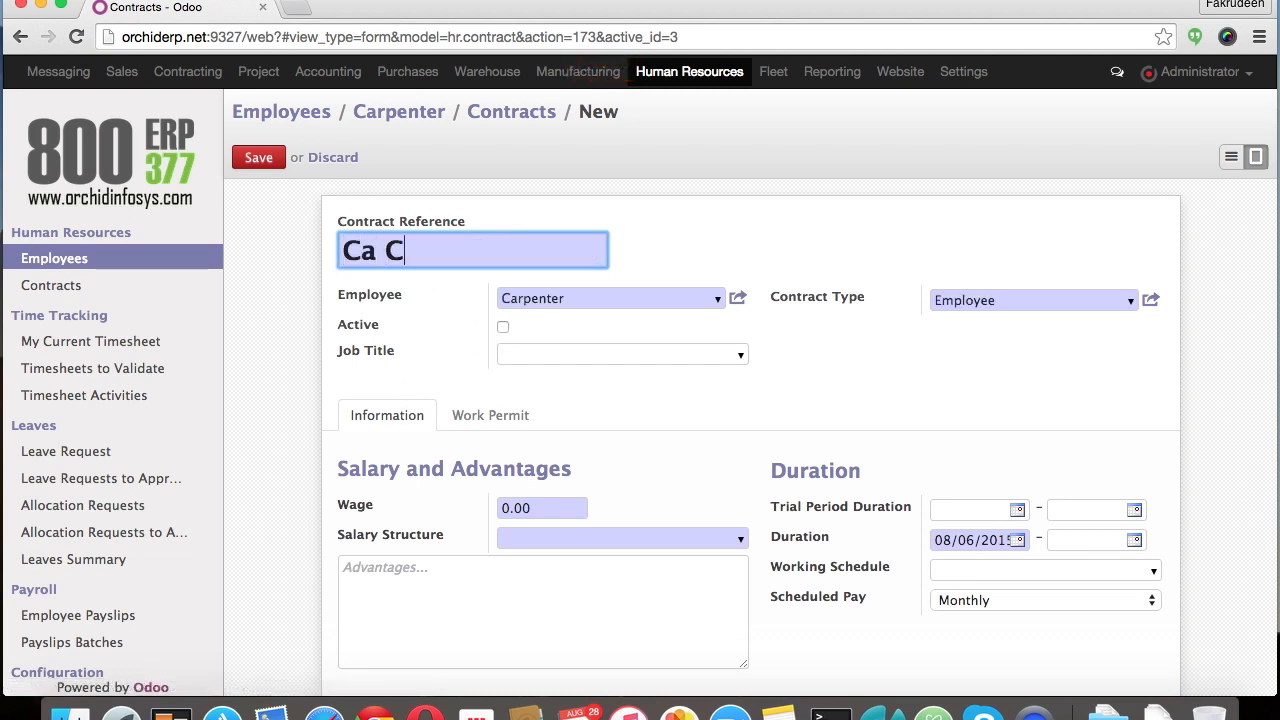
pyautogui.write('ontract')
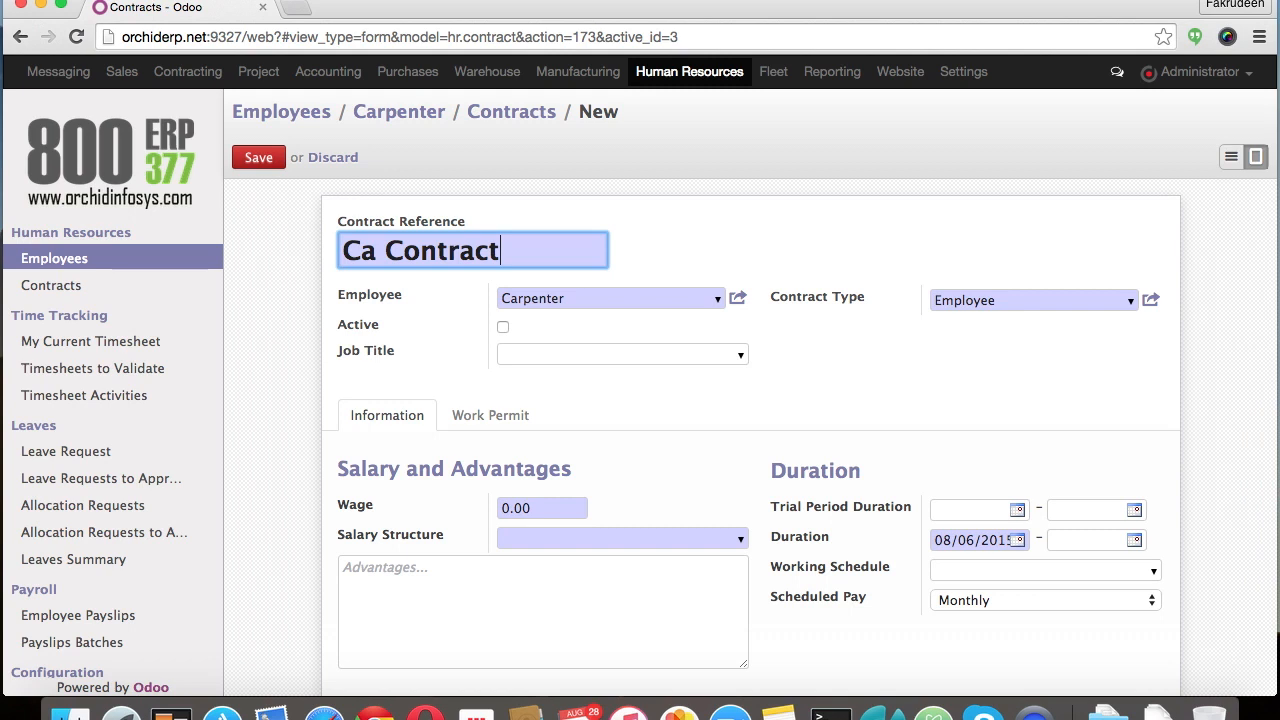
pyautogui.click(503, 327)
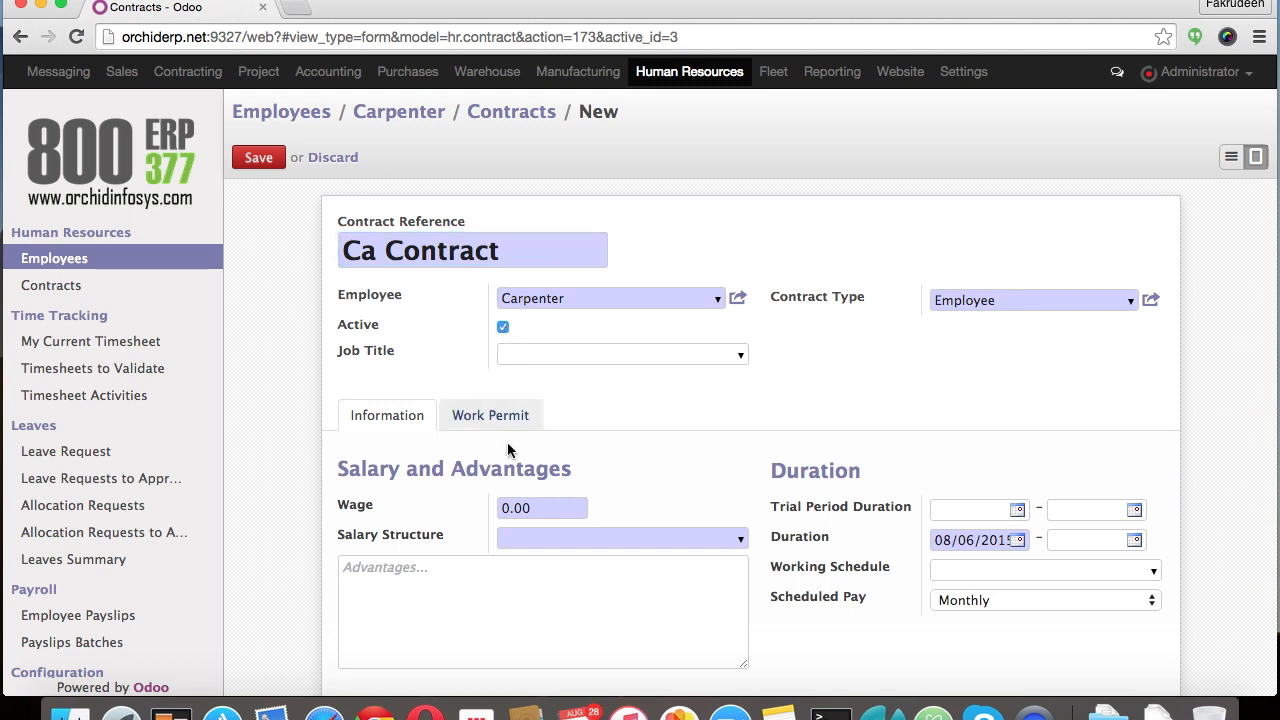
# Step: Set the contract's wage to 2000.00 and its salary structure to Base for new structures
pyautogui.click(503, 508)
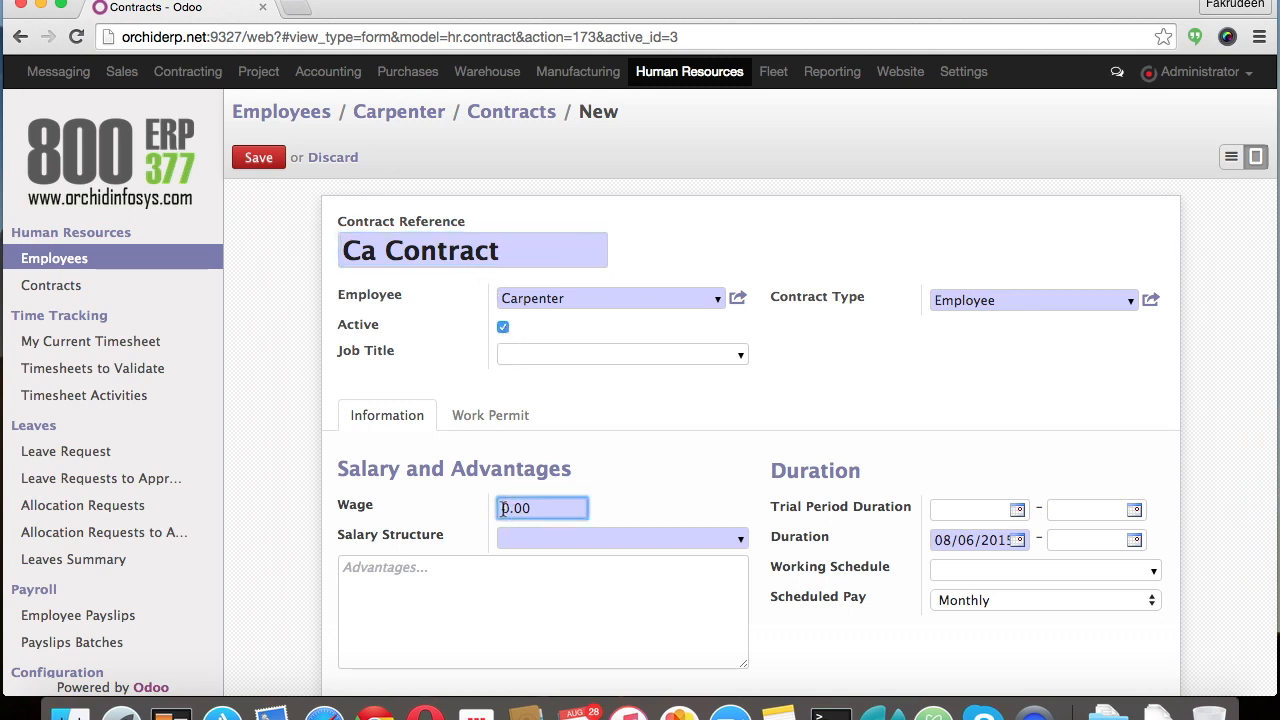
pyautogui.click(556, 535)
pyautogui.click(560, 563)
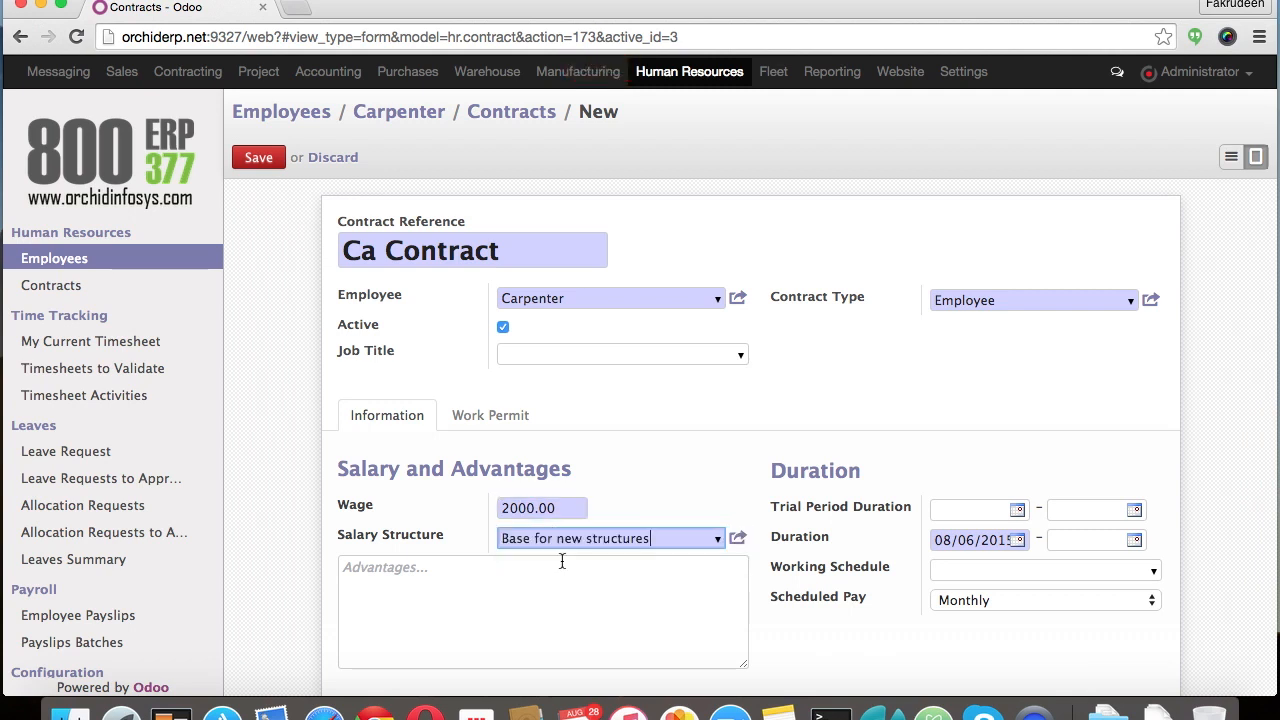
# Step: Set the contract's duration start date to 02/01/2015 and save the contract
pyautogui.click(1019, 541)
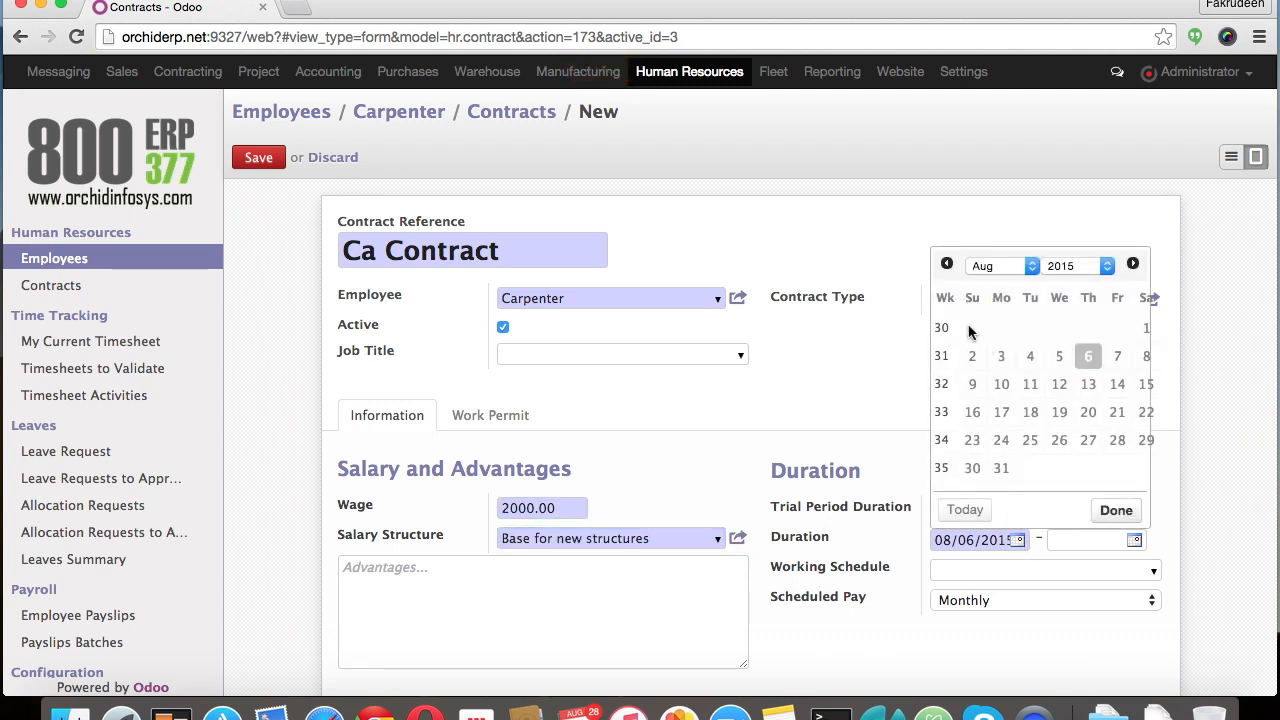
pyautogui.click(984, 268)
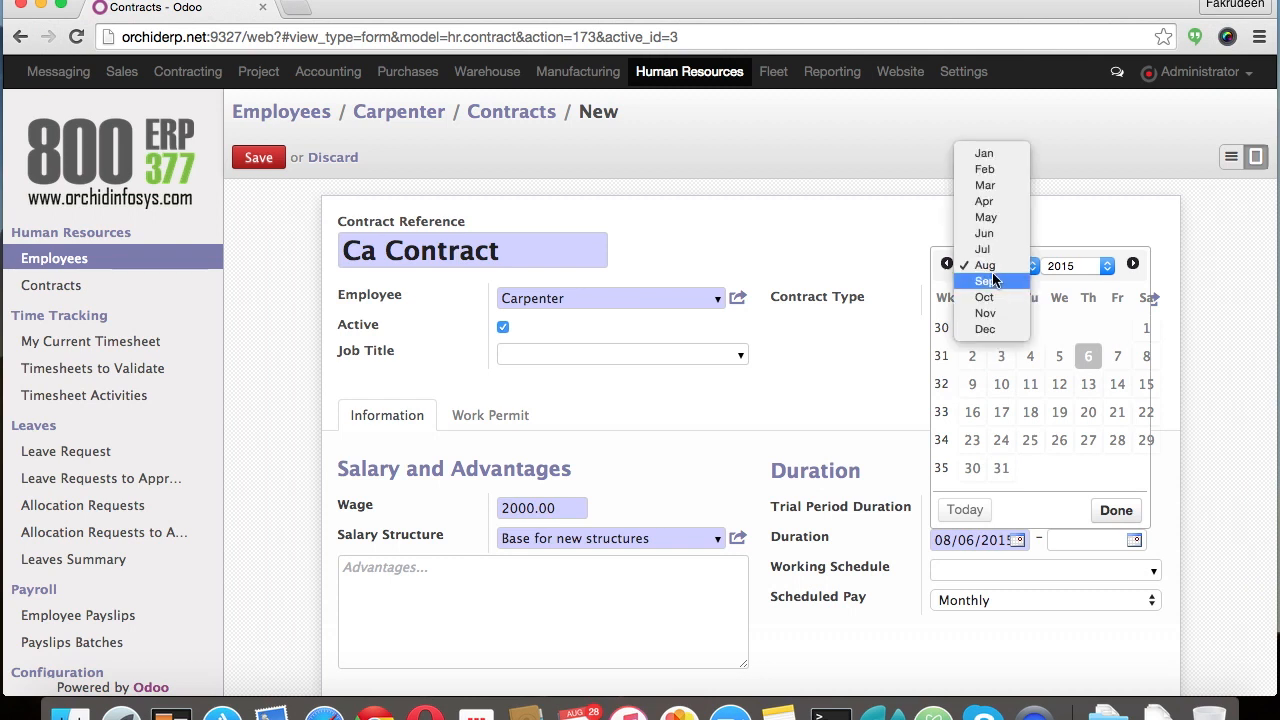
pyautogui.click(996, 167)
pyautogui.click(976, 334)
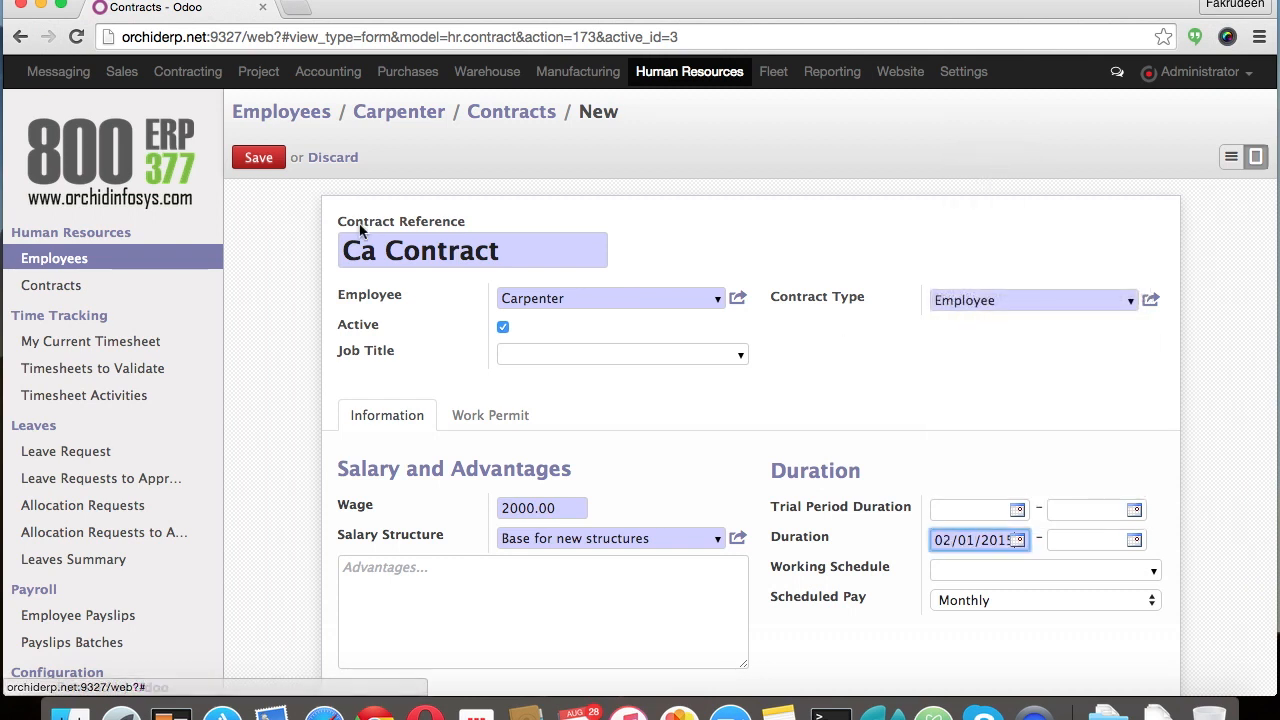
pyautogui.click(266, 160)
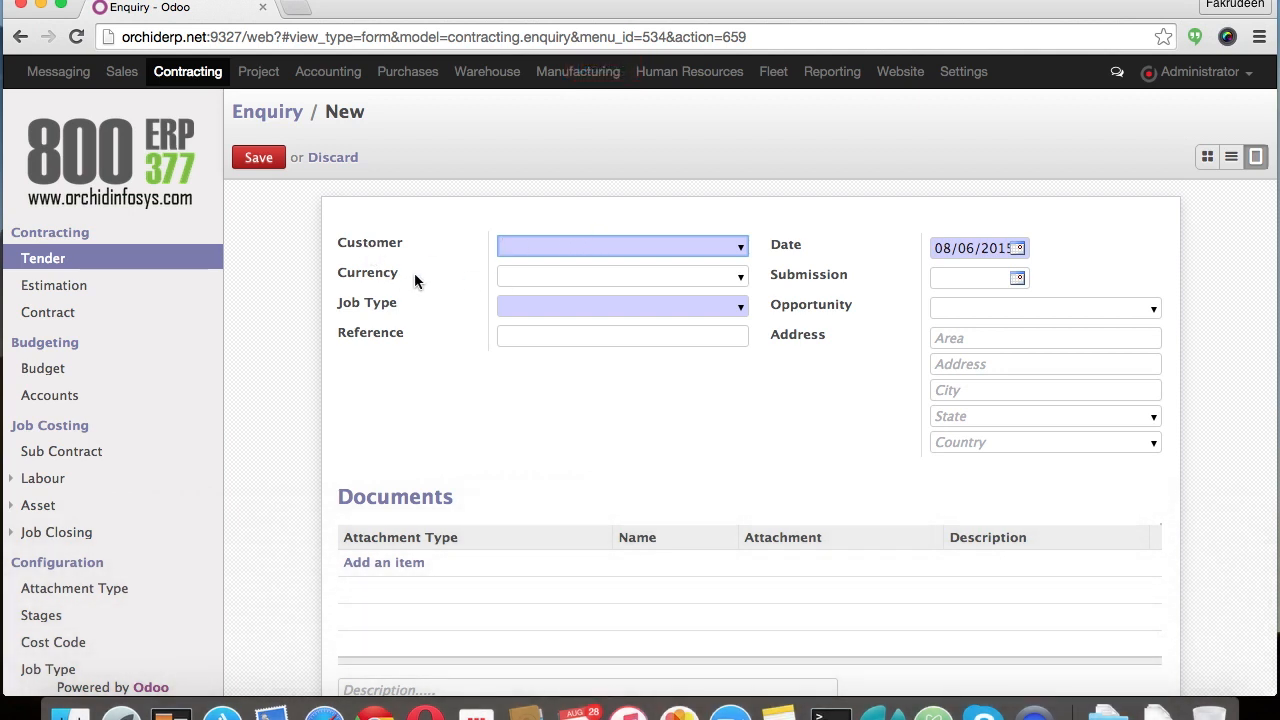
# Step: Create and save a contracting job type with code 001 and the name Villa Project
pyautogui.click(558, 306)
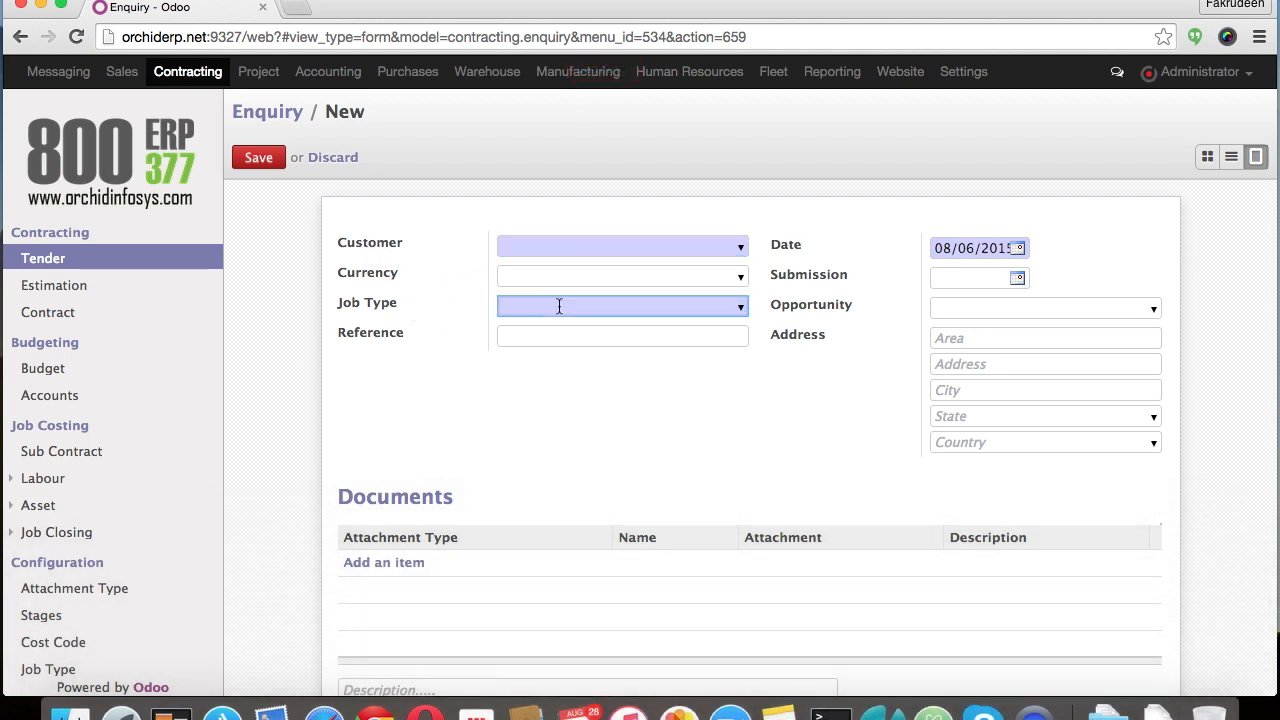
pyautogui.scroll(-1, 166, 520)
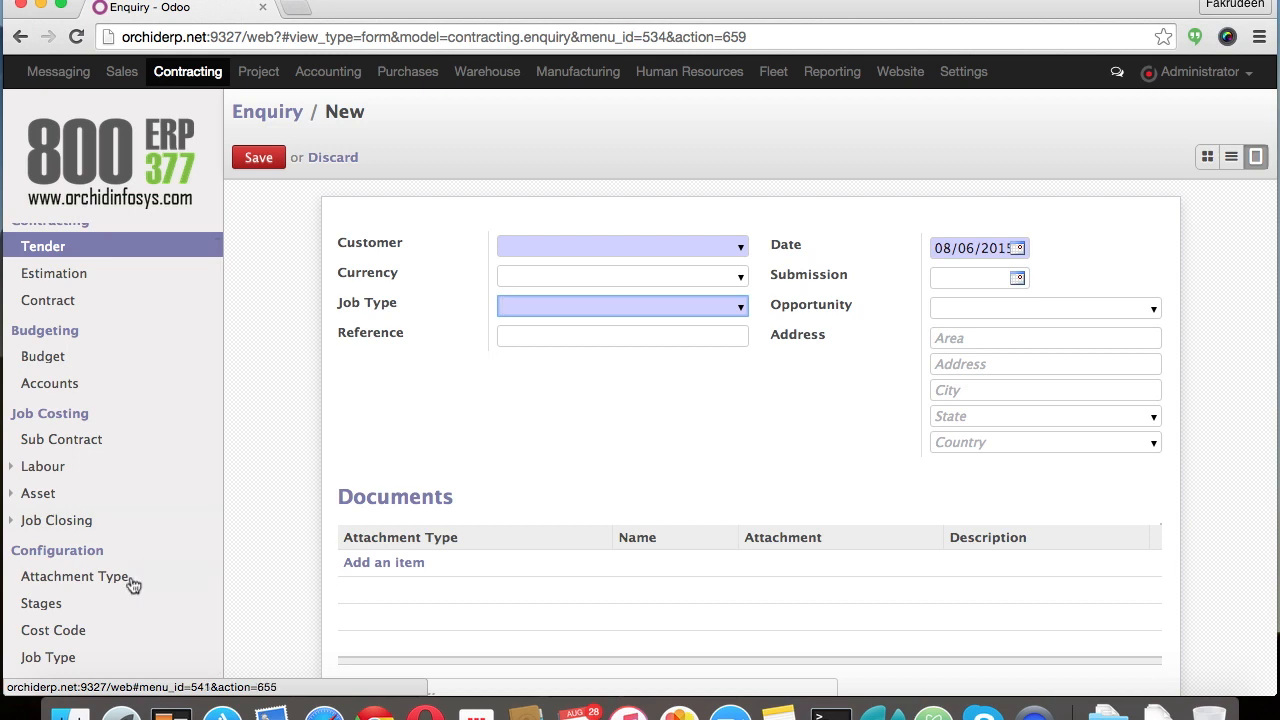
pyautogui.click(62, 660)
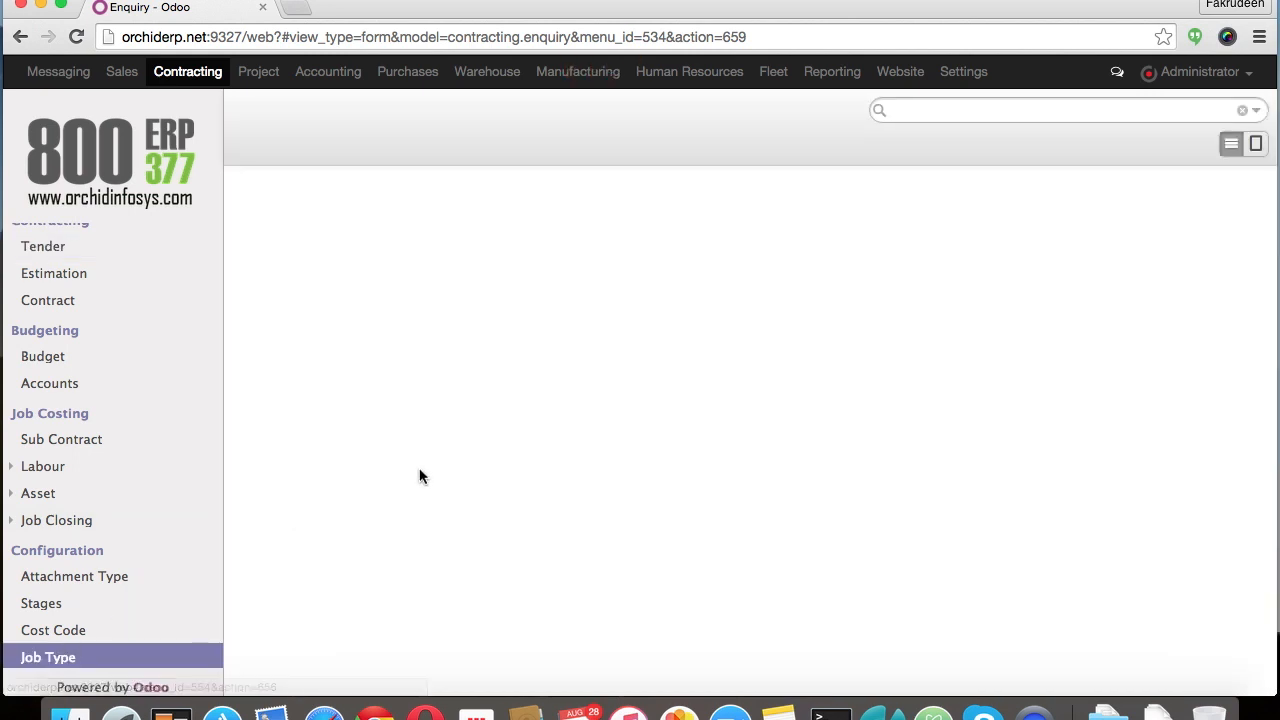
pyautogui.click(270, 158)
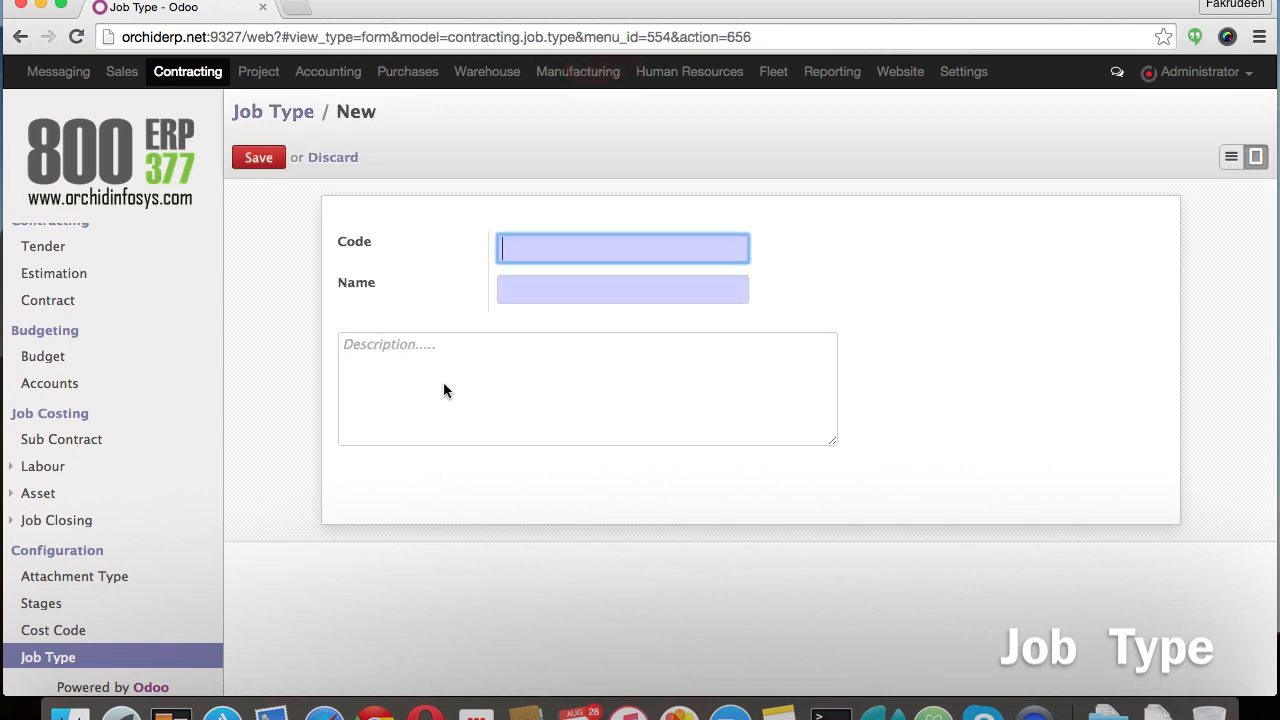
pyautogui.write('001')
pyautogui.press('Tab')
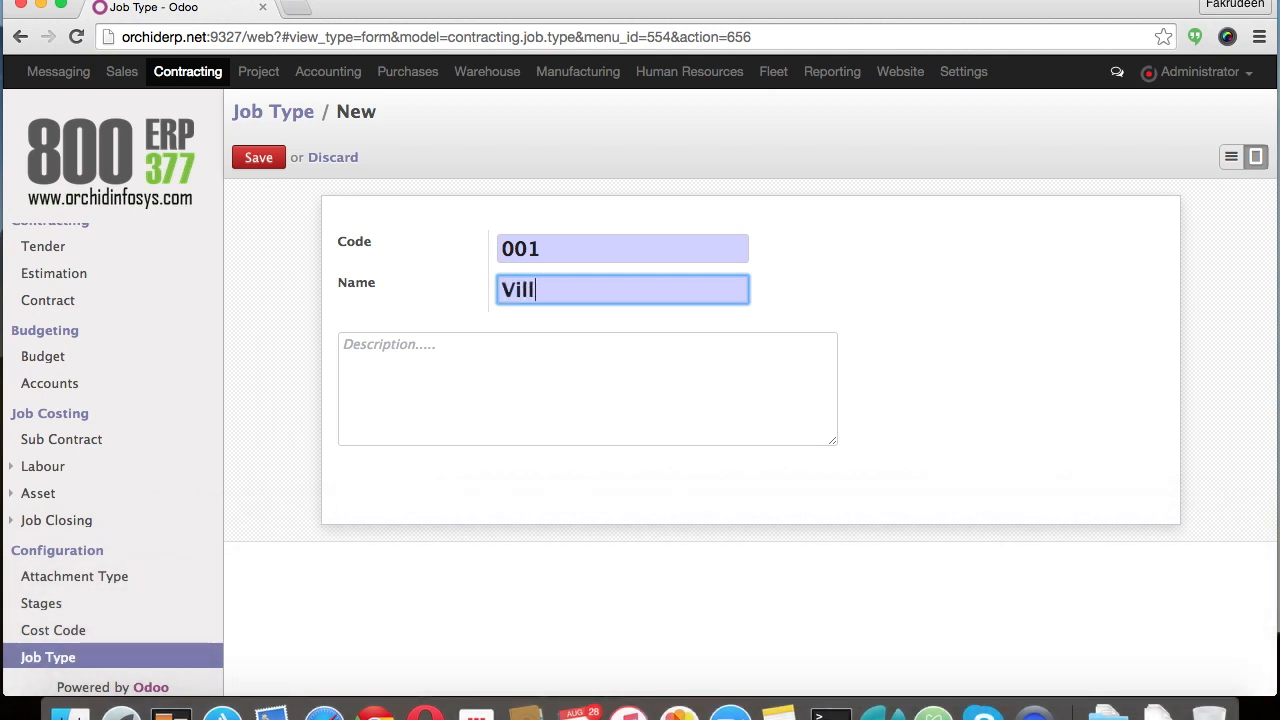
pyautogui.write('Villa Project')
pyautogui.click(259, 159)
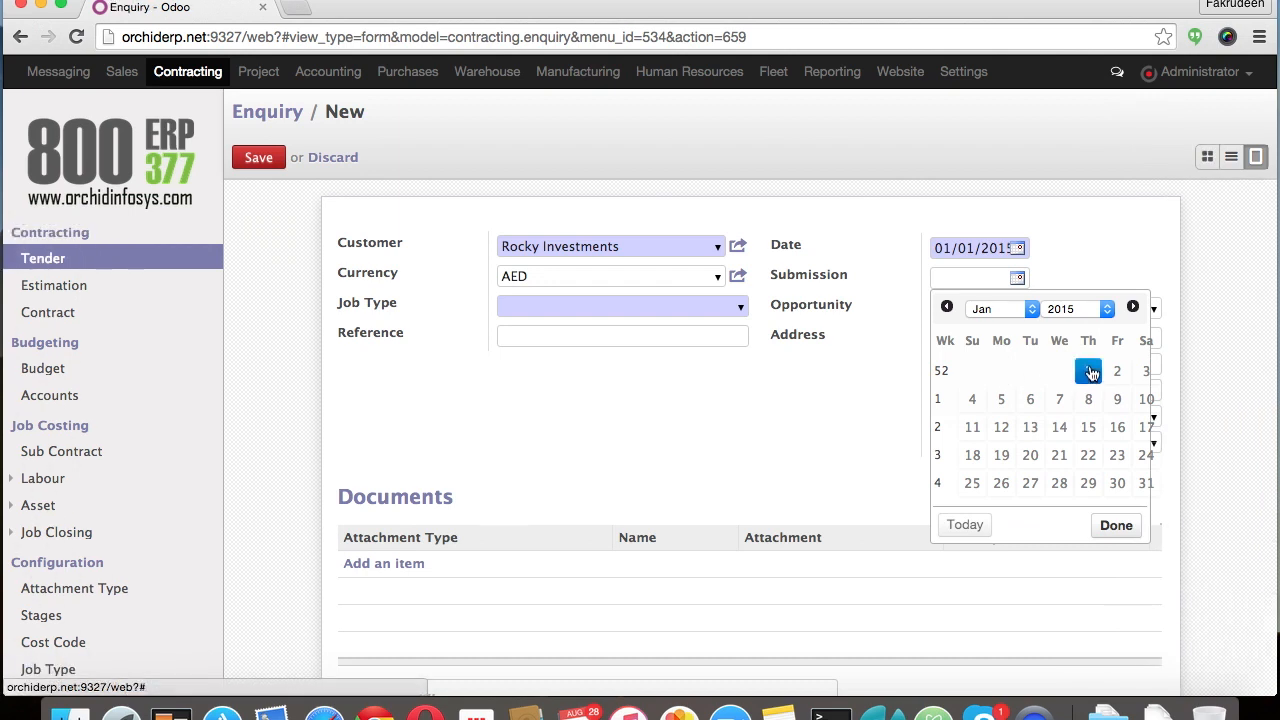
# Step: Complete the Rocky Investments tender enquiry with submission date 01/01/2015, job type Villa Project and the reference number
pyautogui.click(1003, 365)
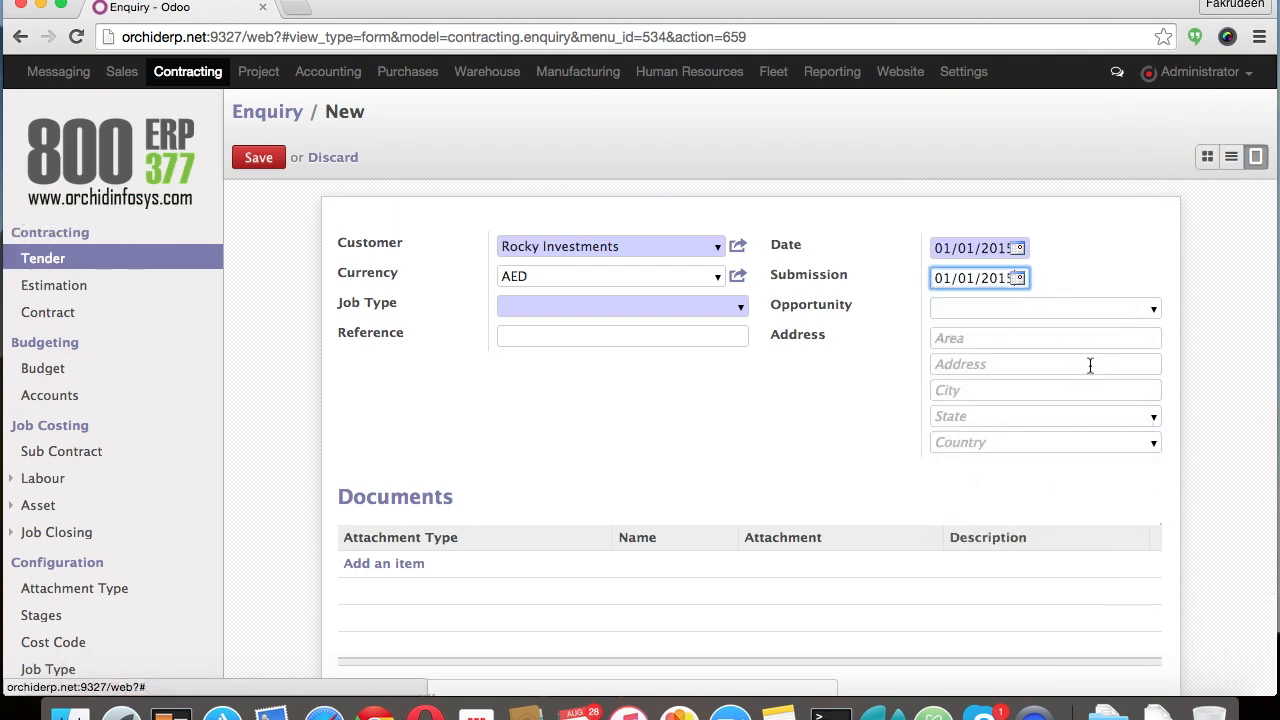
pyautogui.click(588, 313)
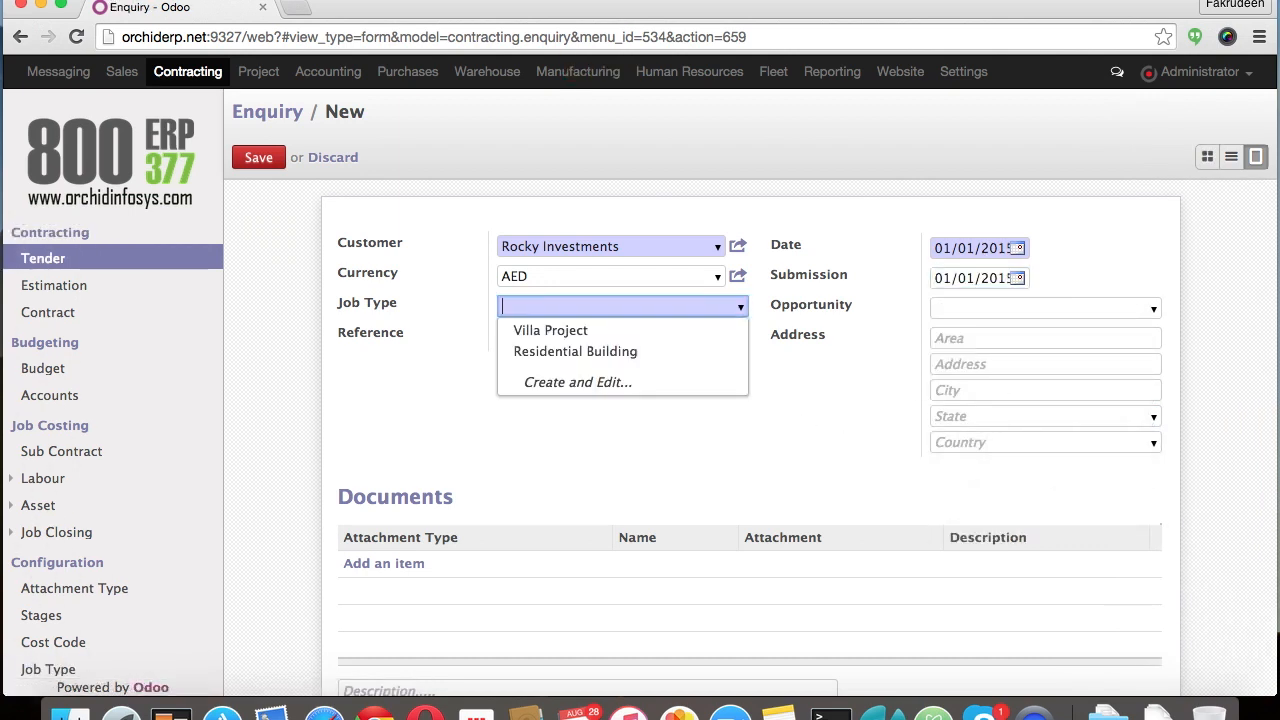
pyautogui.click(560, 333)
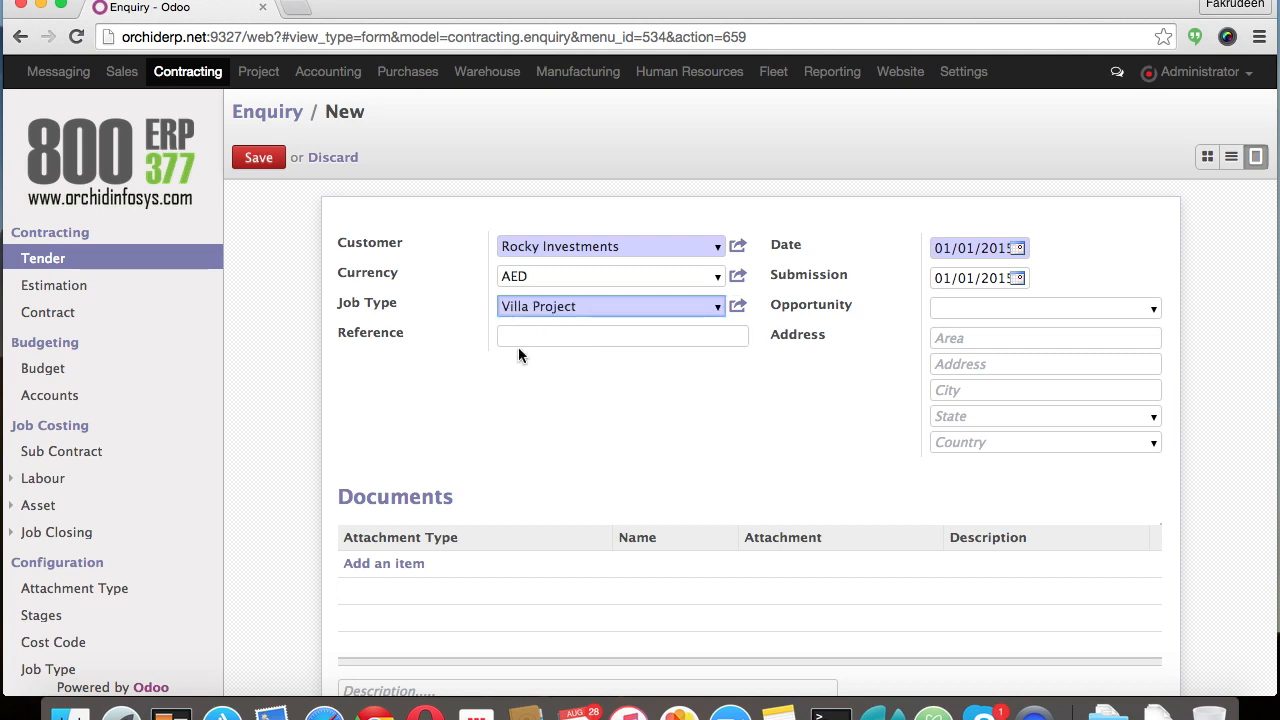
pyautogui.click(527, 340)
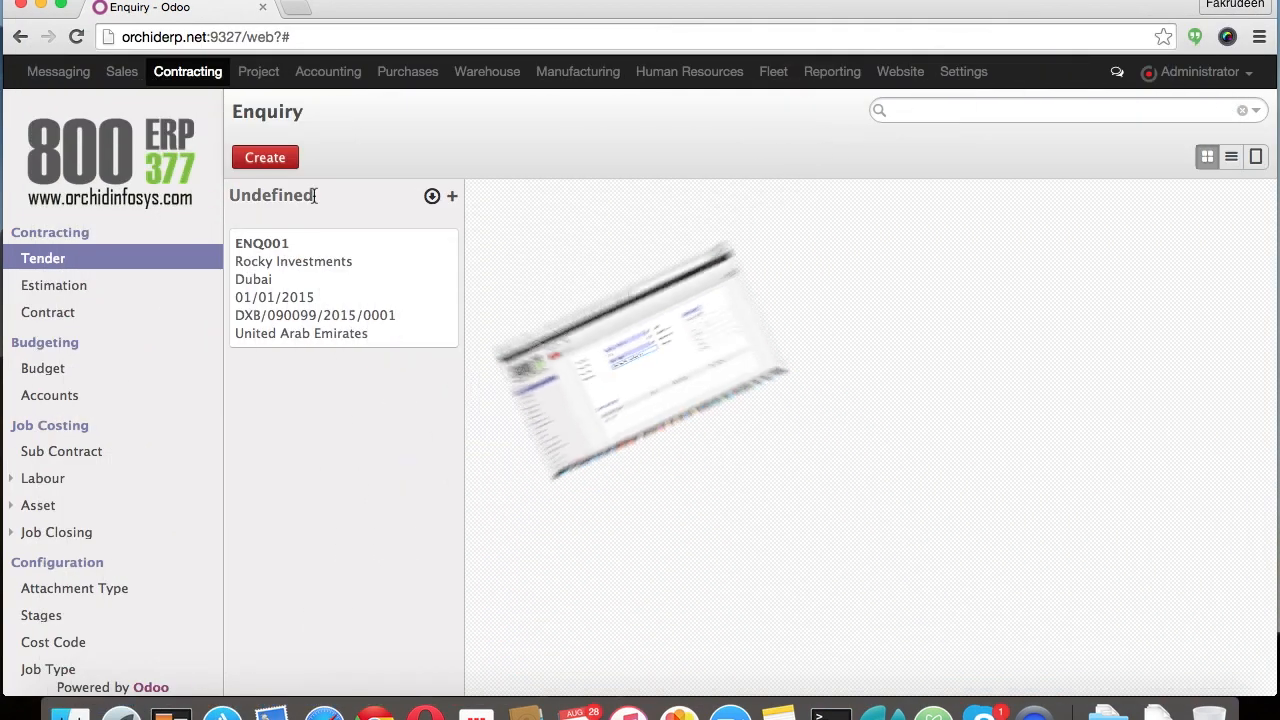
# Step: Create and save a tender enquiry stage named New
pyautogui.scroll(-1, 98, 605)
pyautogui.click(48, 604)
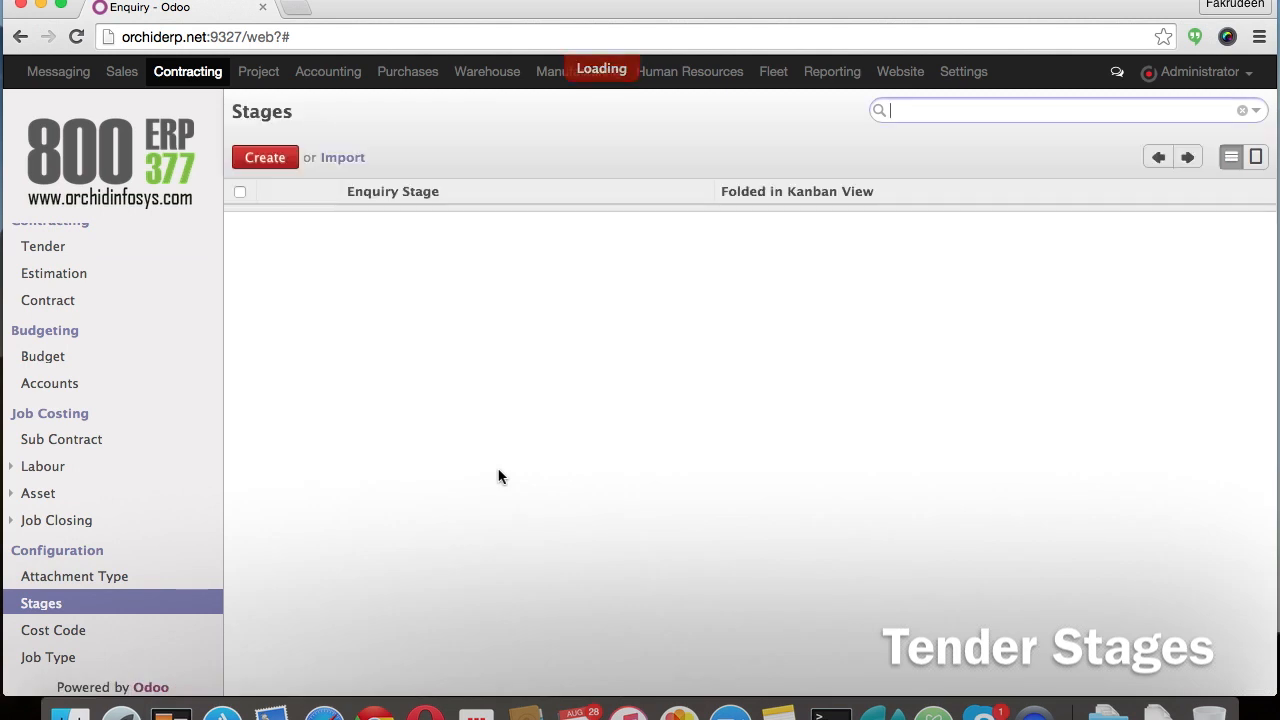
pyautogui.click(268, 160)
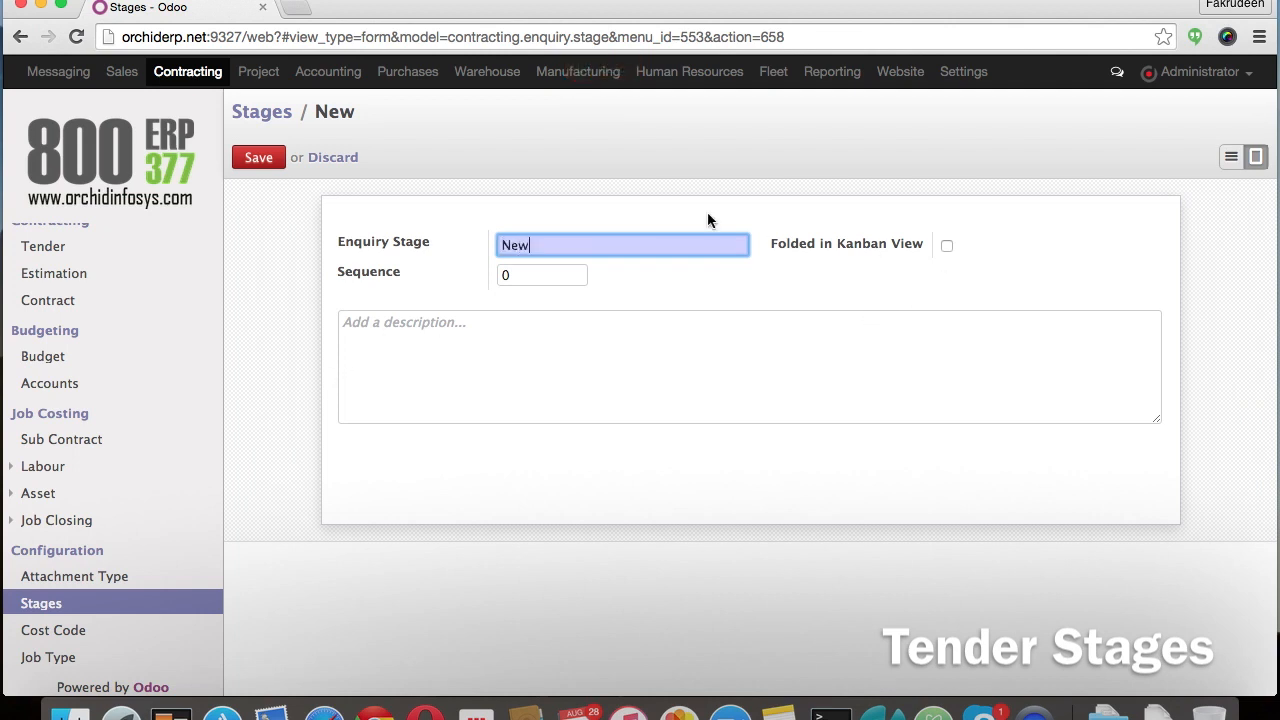
pyautogui.click(263, 157)
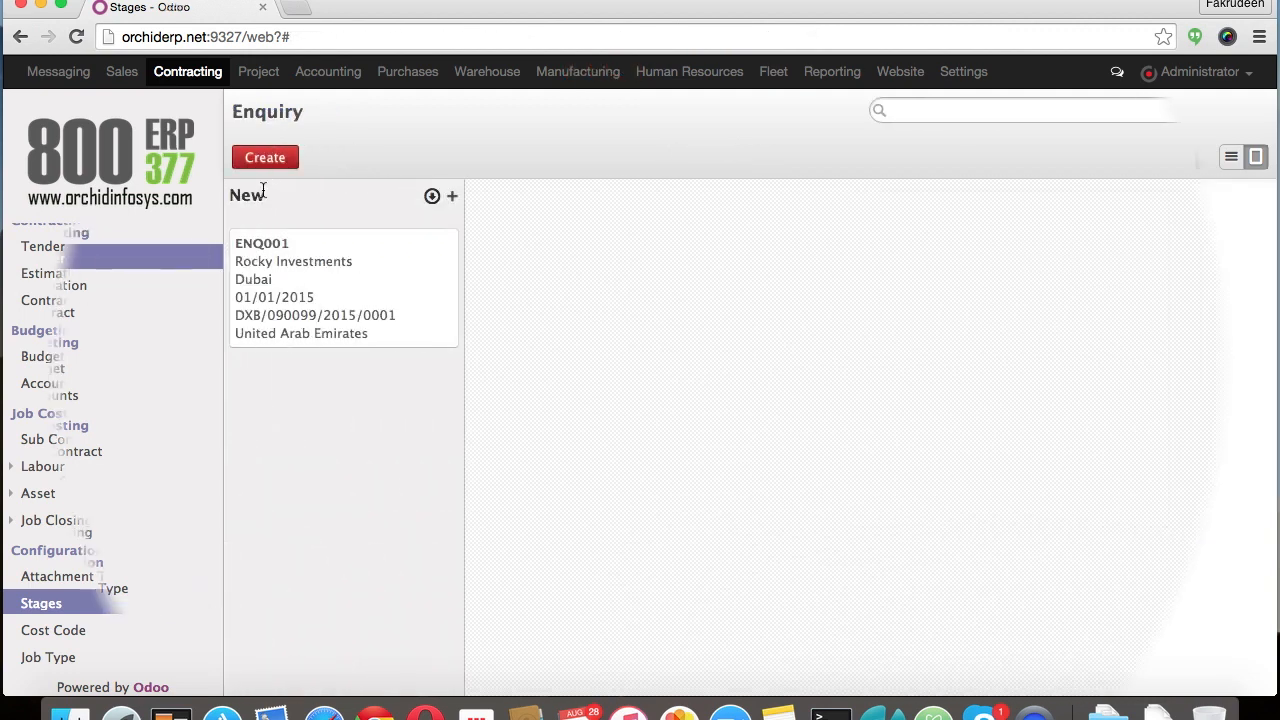
# Step: Create a new estimation based on enquiry ENQ001 and set its distance to 100.00
pyautogui.click(214, 298)
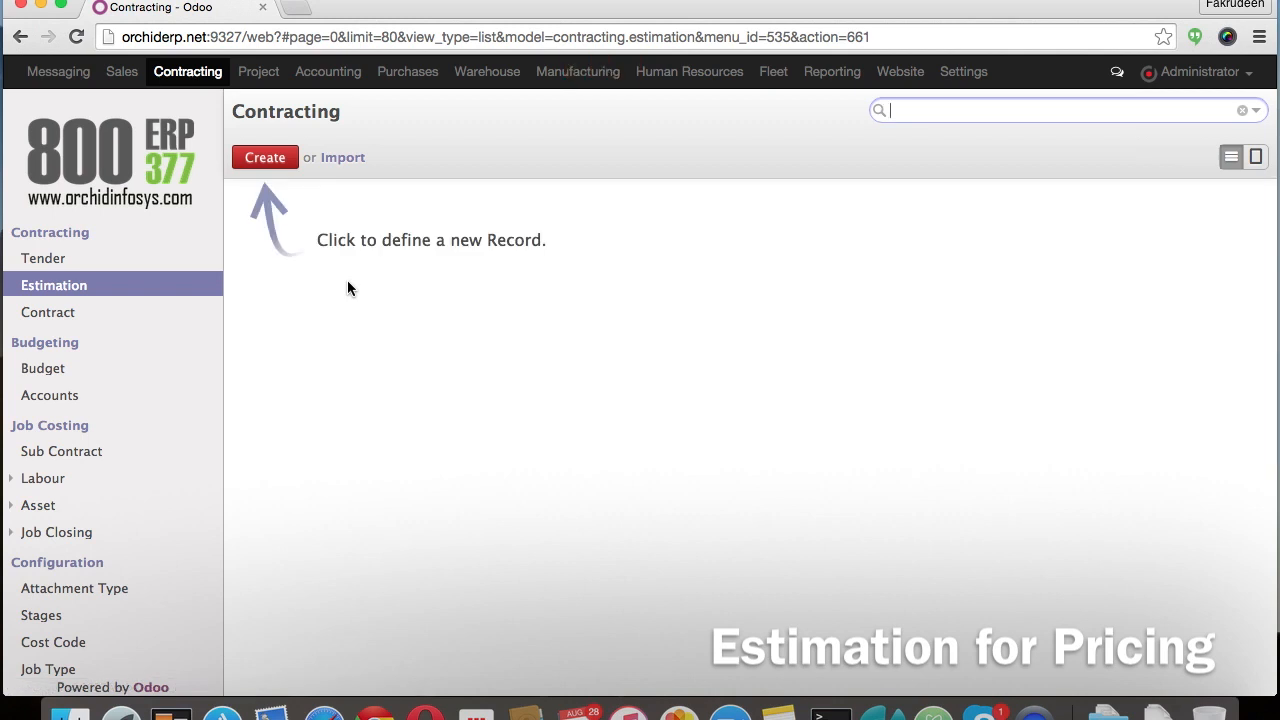
pyautogui.click(261, 164)
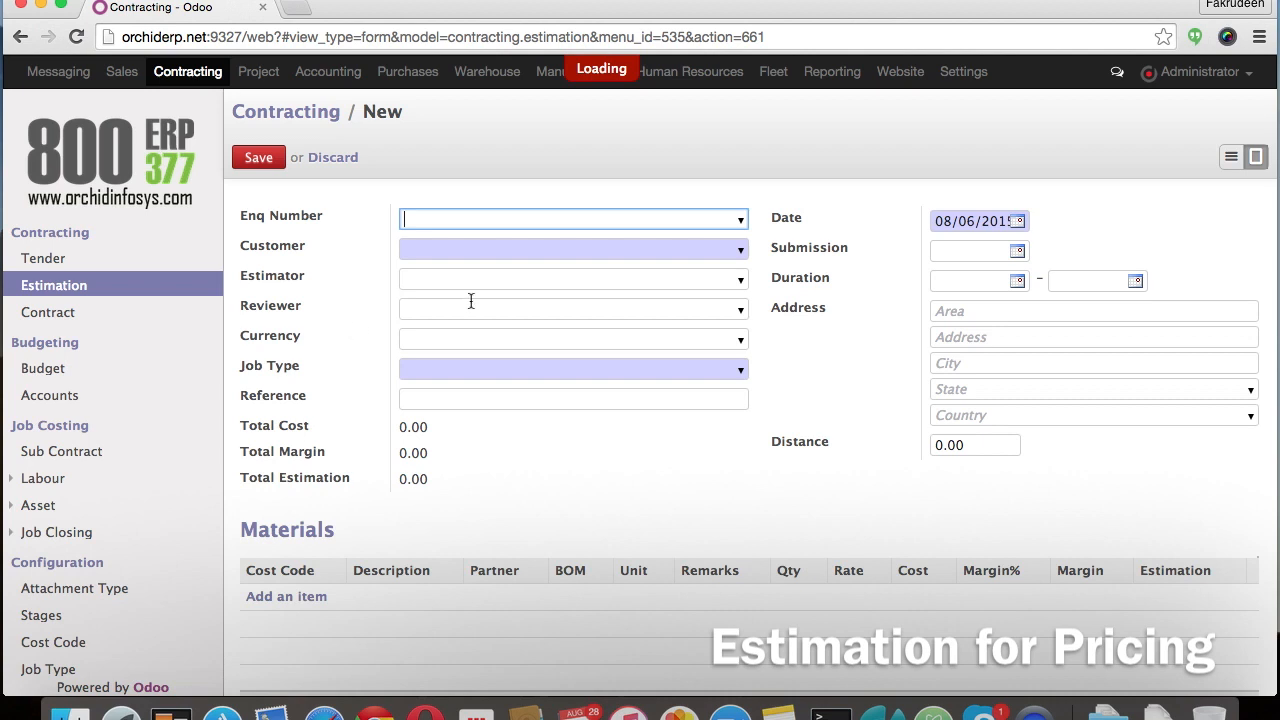
pyautogui.press('Down')
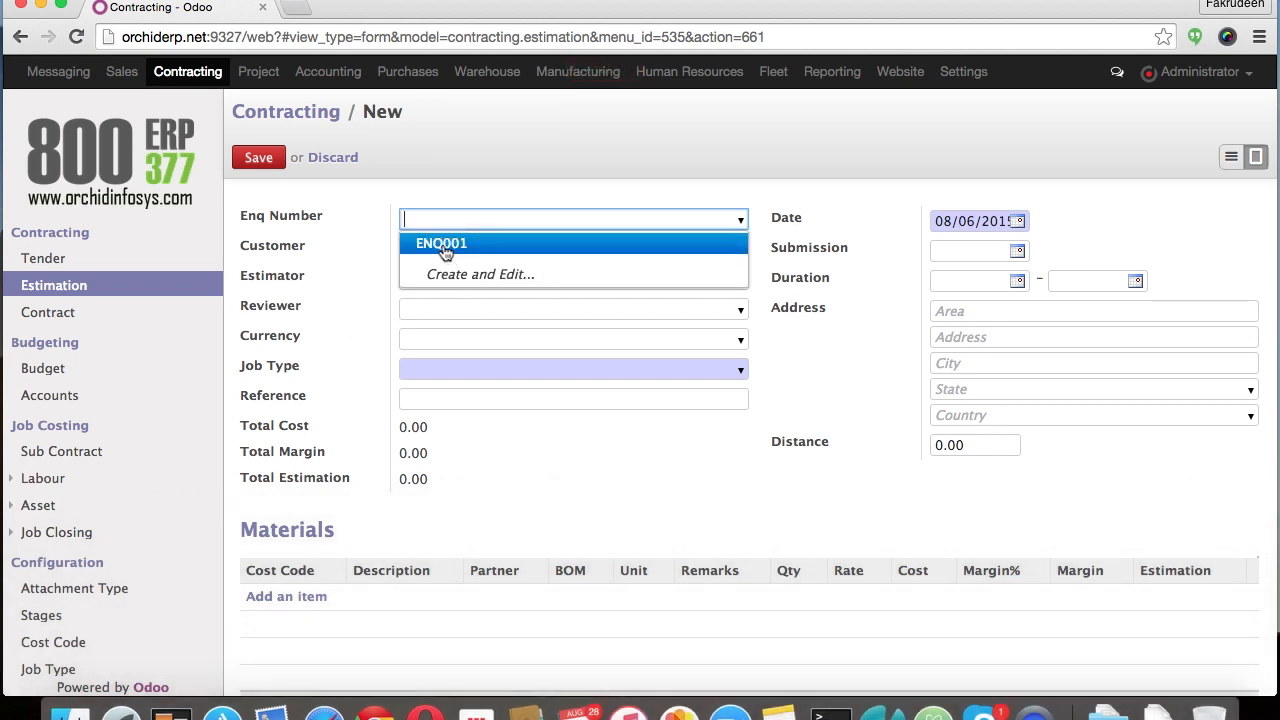
pyautogui.click(443, 245)
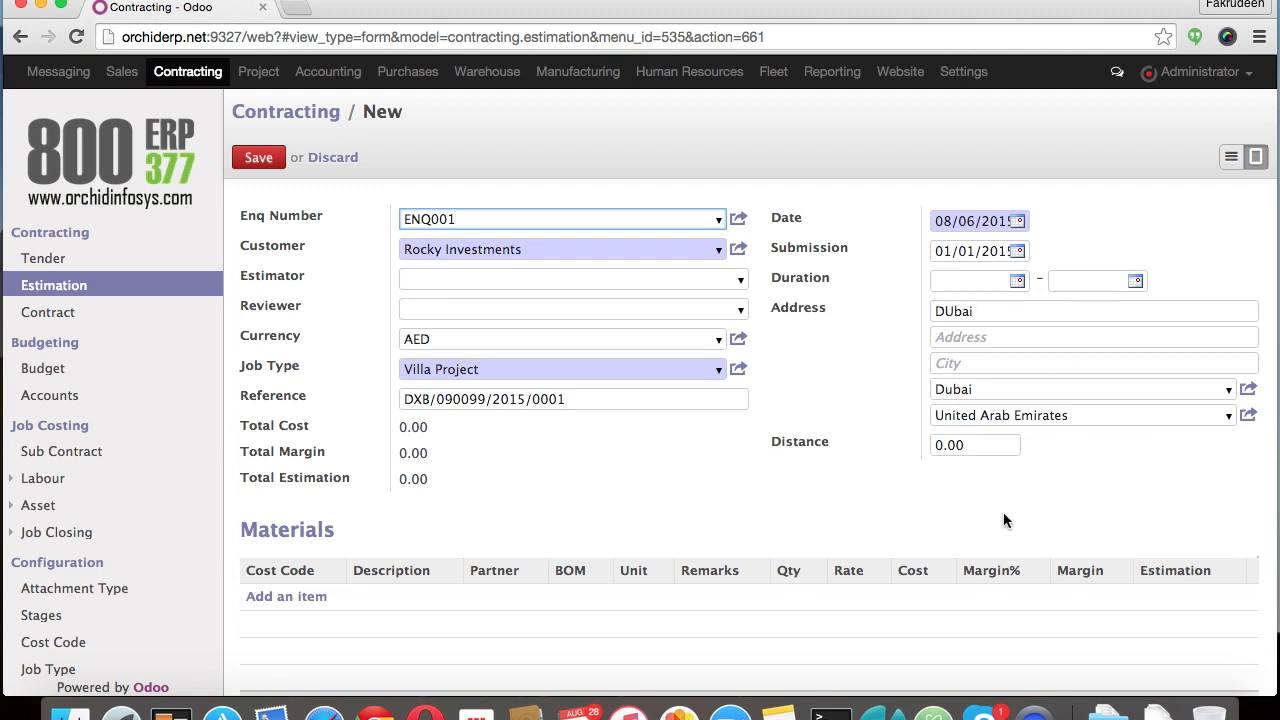
pyautogui.click(932, 448)
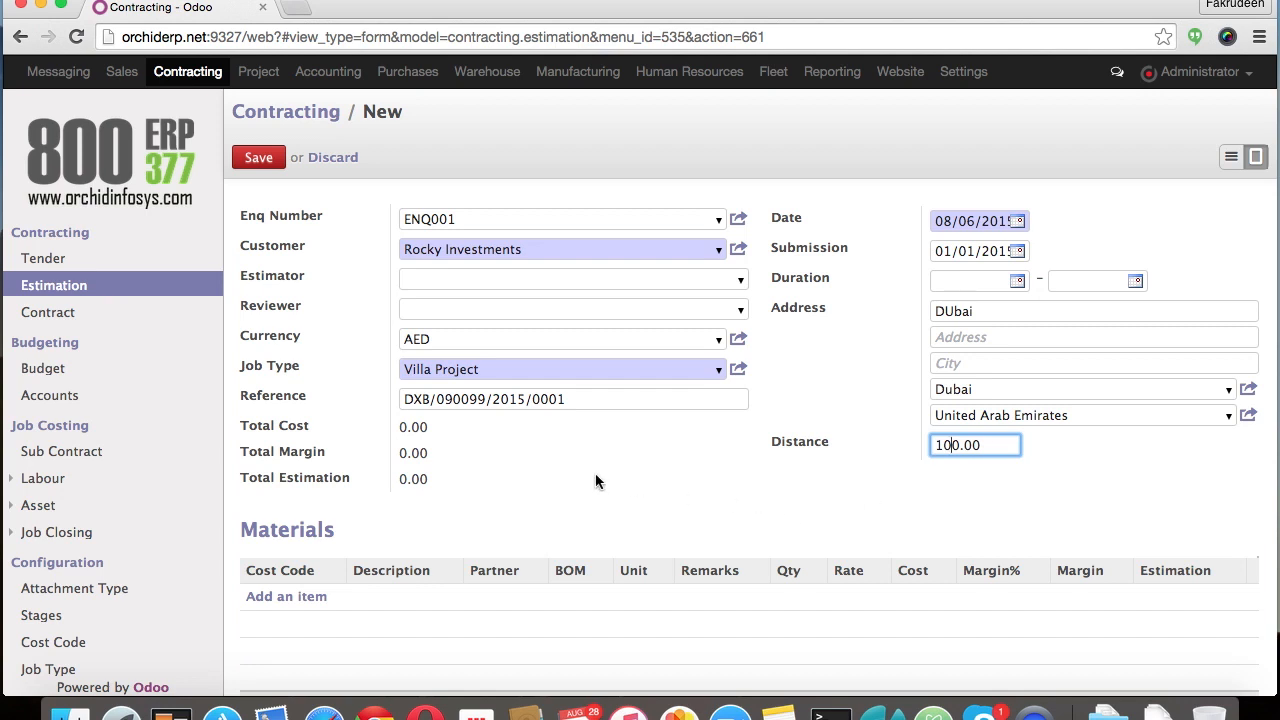
# Step: Assign an estimator and a different user as reviewer to the estimation
pyautogui.click(741, 282)
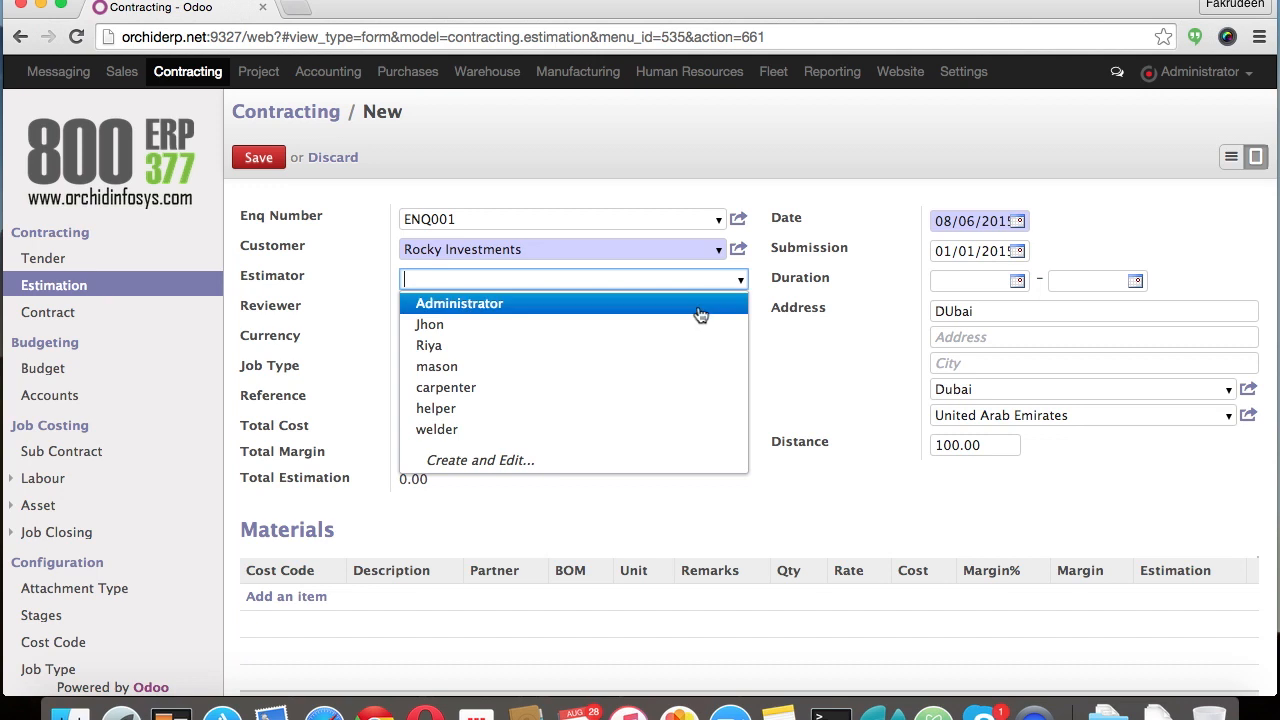
pyautogui.click(692, 327)
pyautogui.click(741, 311)
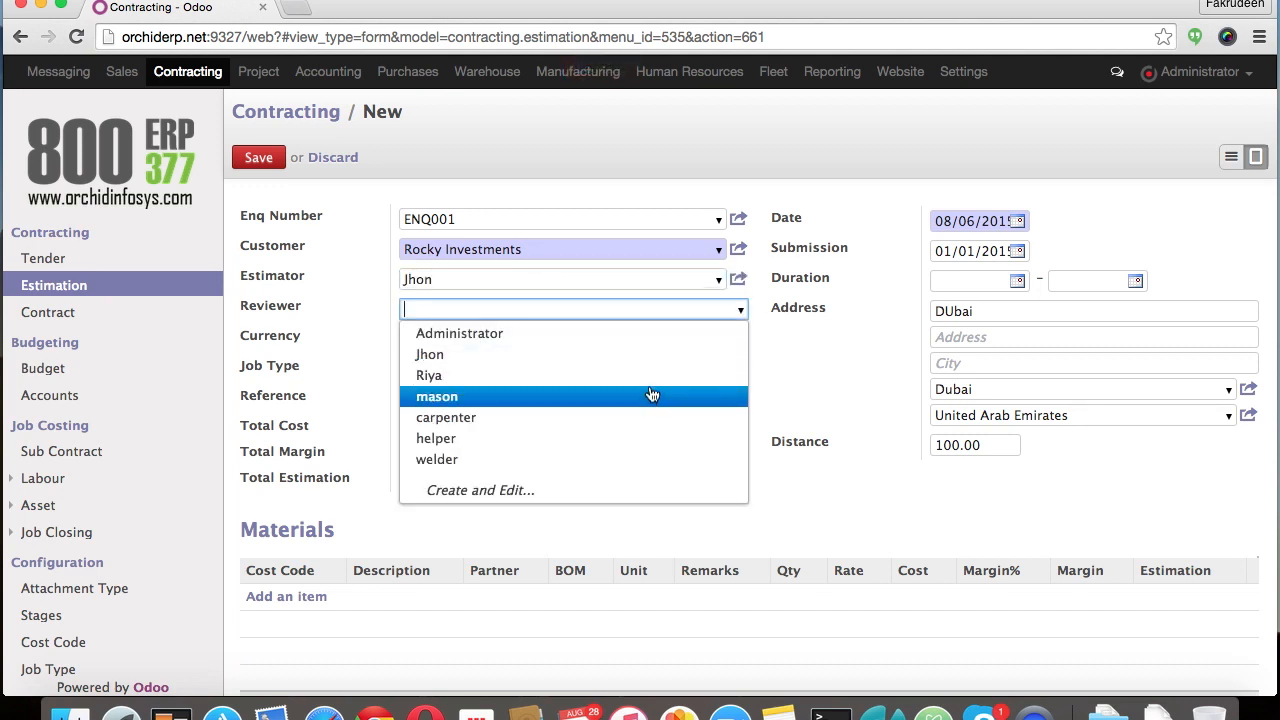
pyautogui.click(651, 376)
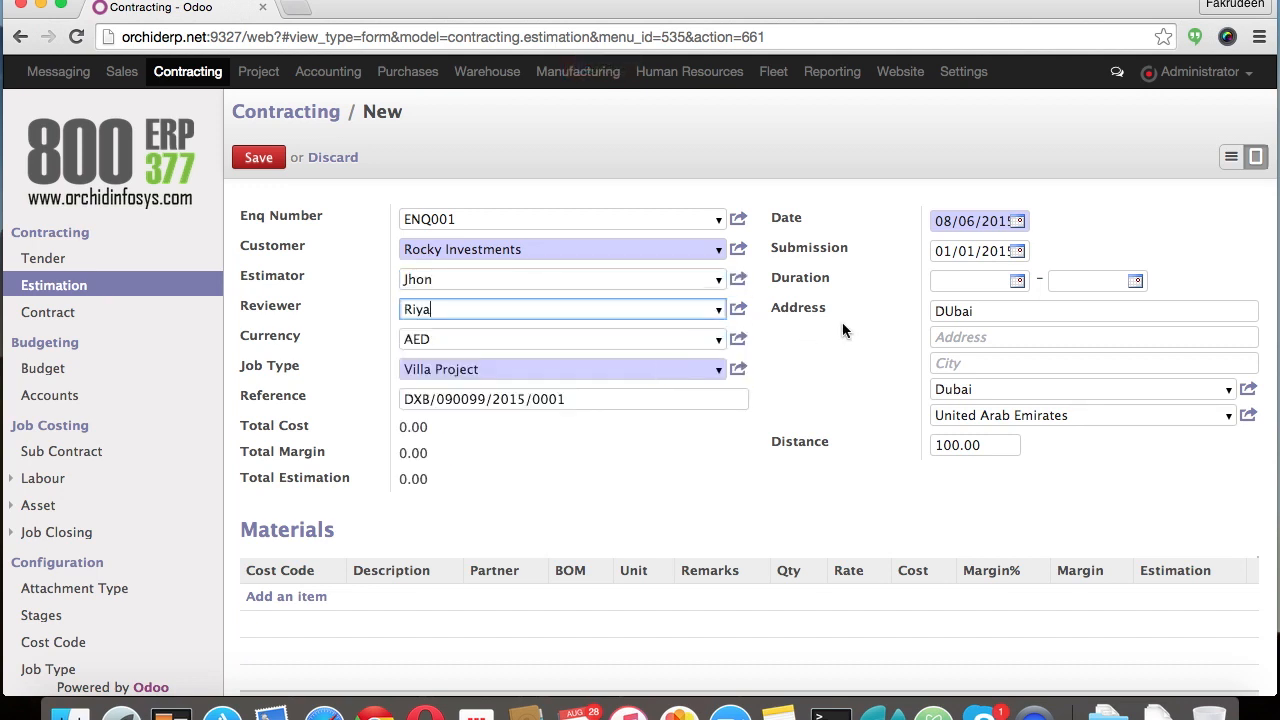
# Step: Set the estimation's duration from 08/04/2015 to 08/31/2017 and save the estimation
pyautogui.click(1017, 282)
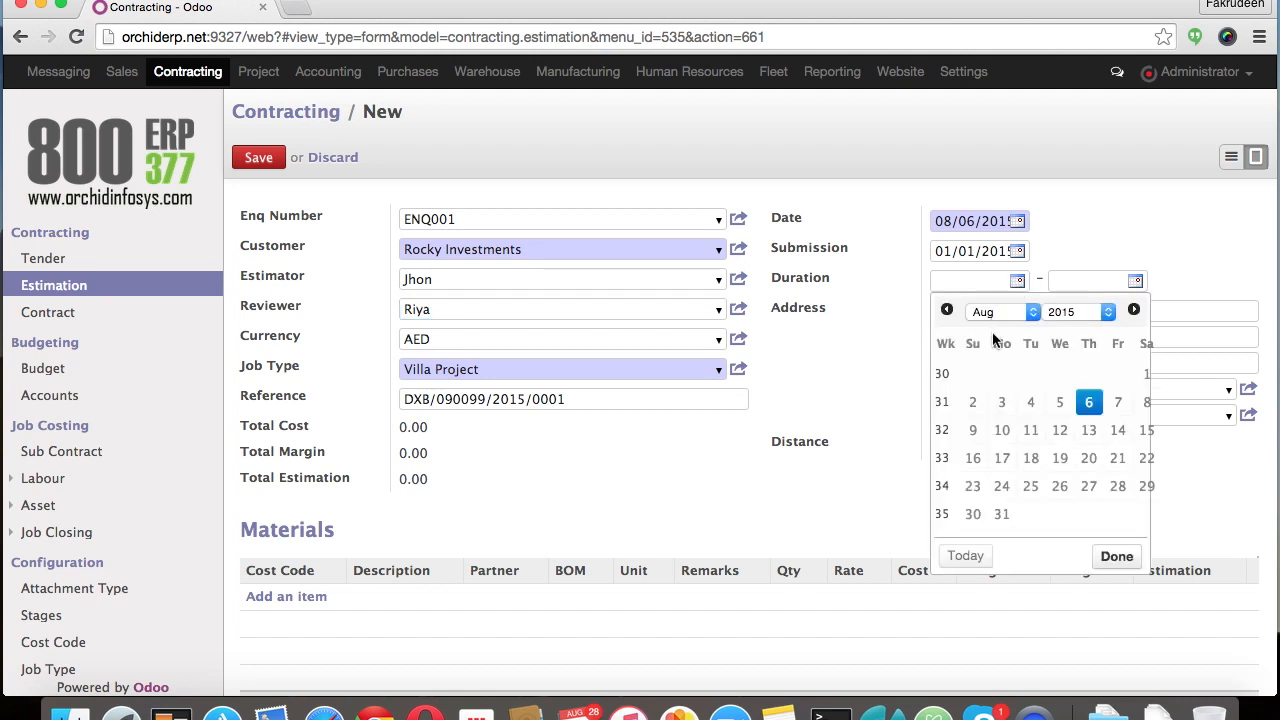
pyautogui.click(1030, 402)
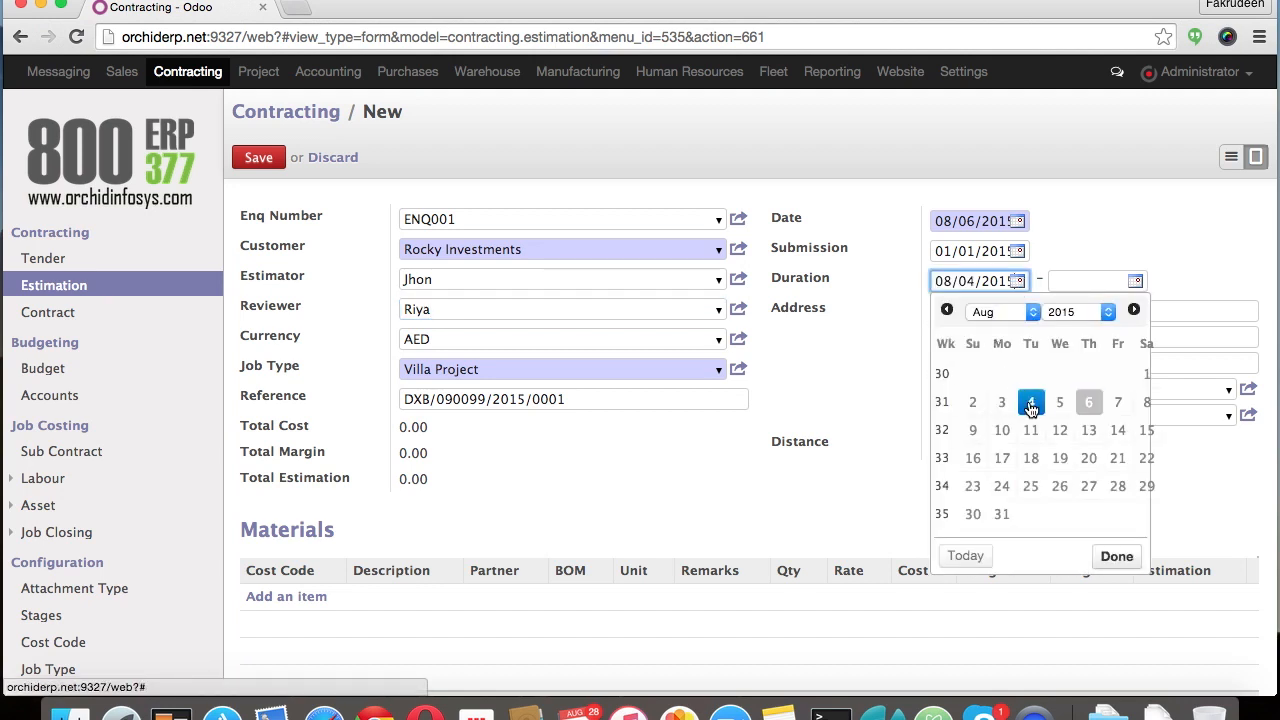
pyautogui.click(1135, 281)
pyautogui.click(1205, 318)
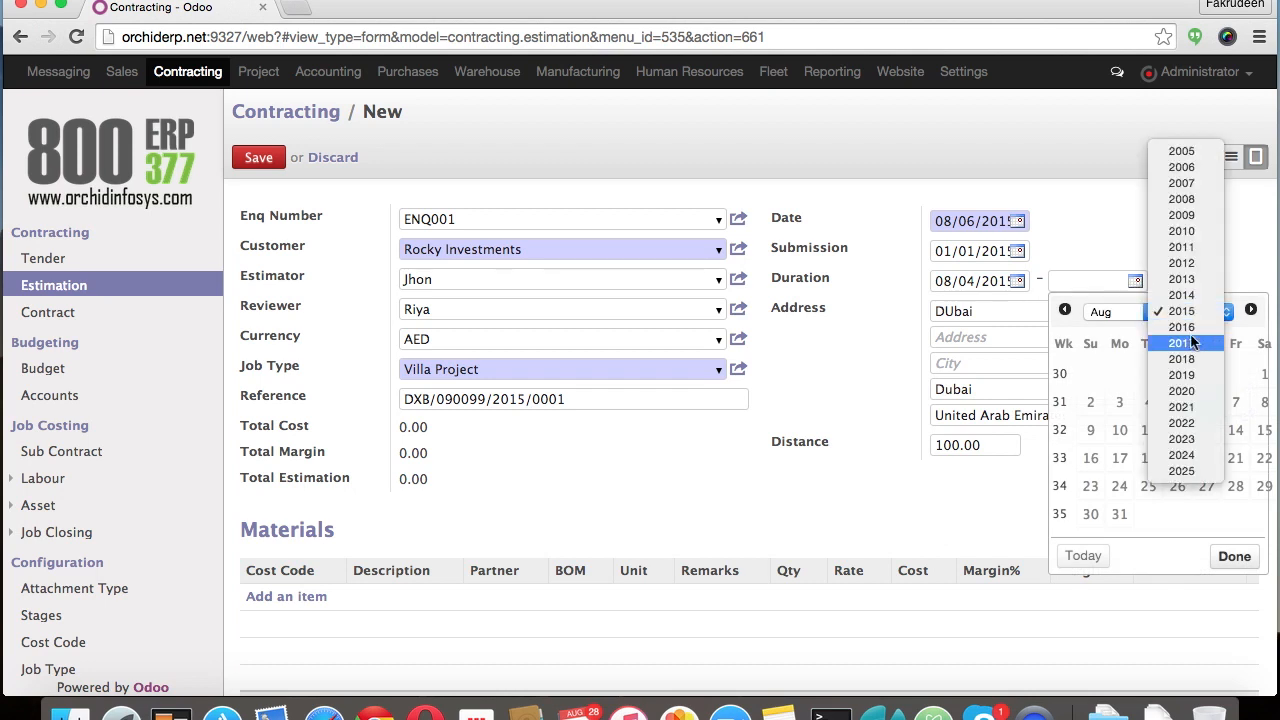
pyautogui.click(1192, 343)
pyautogui.click(1200, 488)
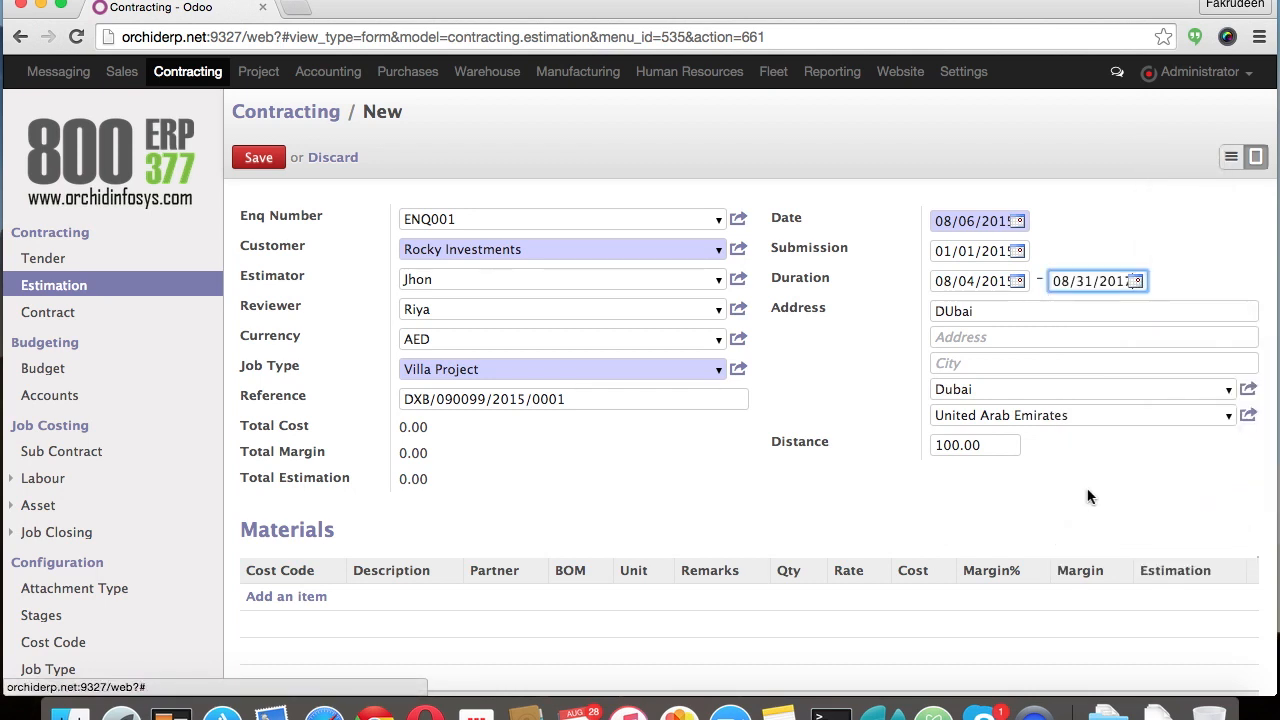
pyautogui.click(257, 160)
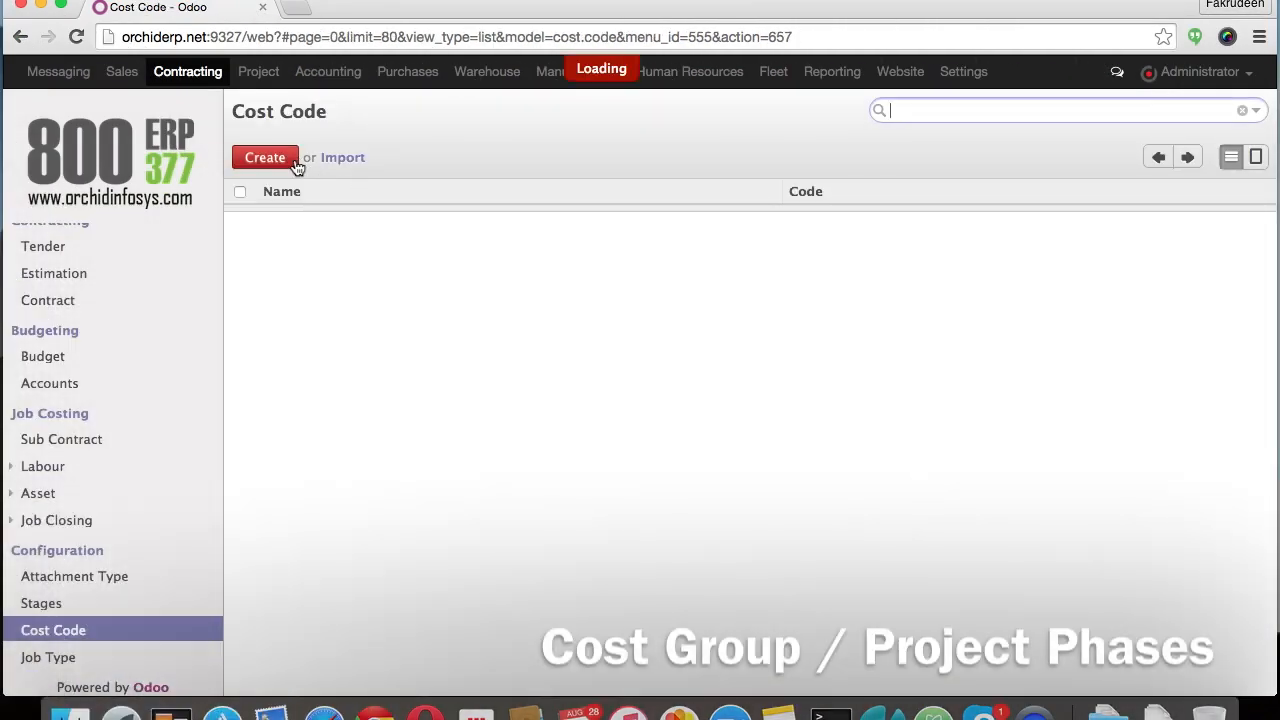
# Step: Create and save a cost code with code 001 and name Planning
pyautogui.click(286, 160)
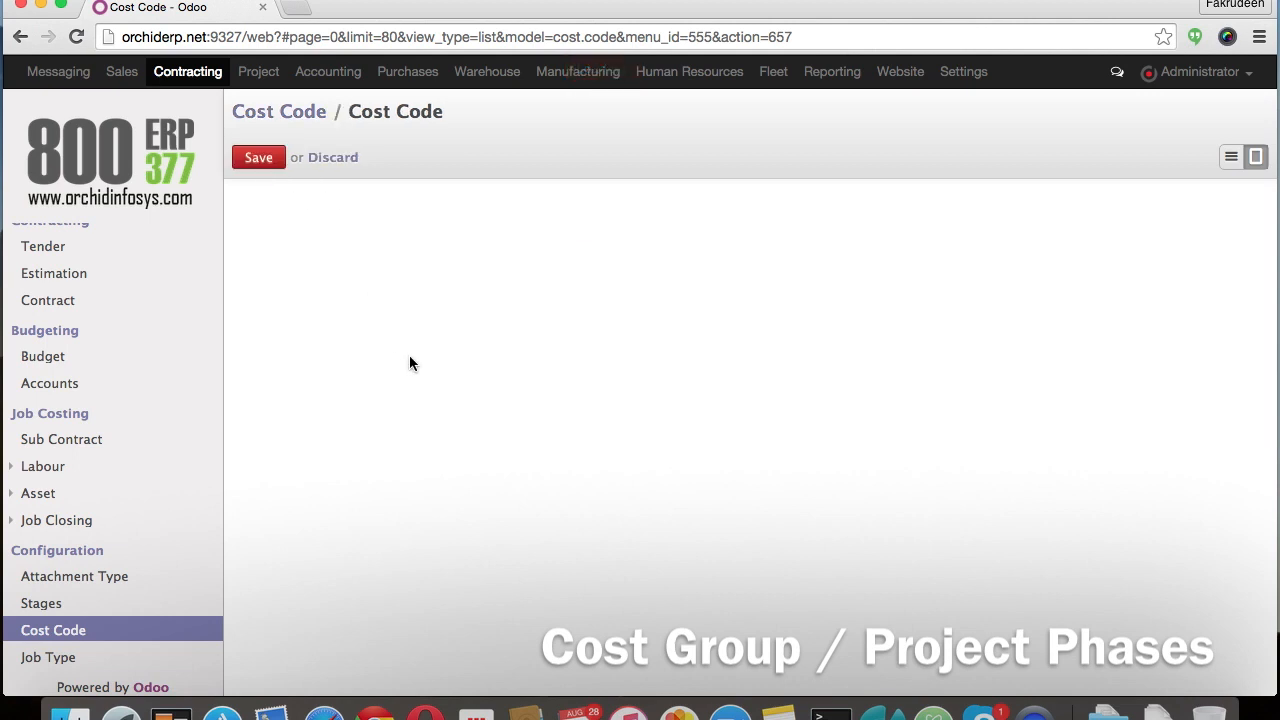
pyautogui.write('001')
pyautogui.press('Tab')
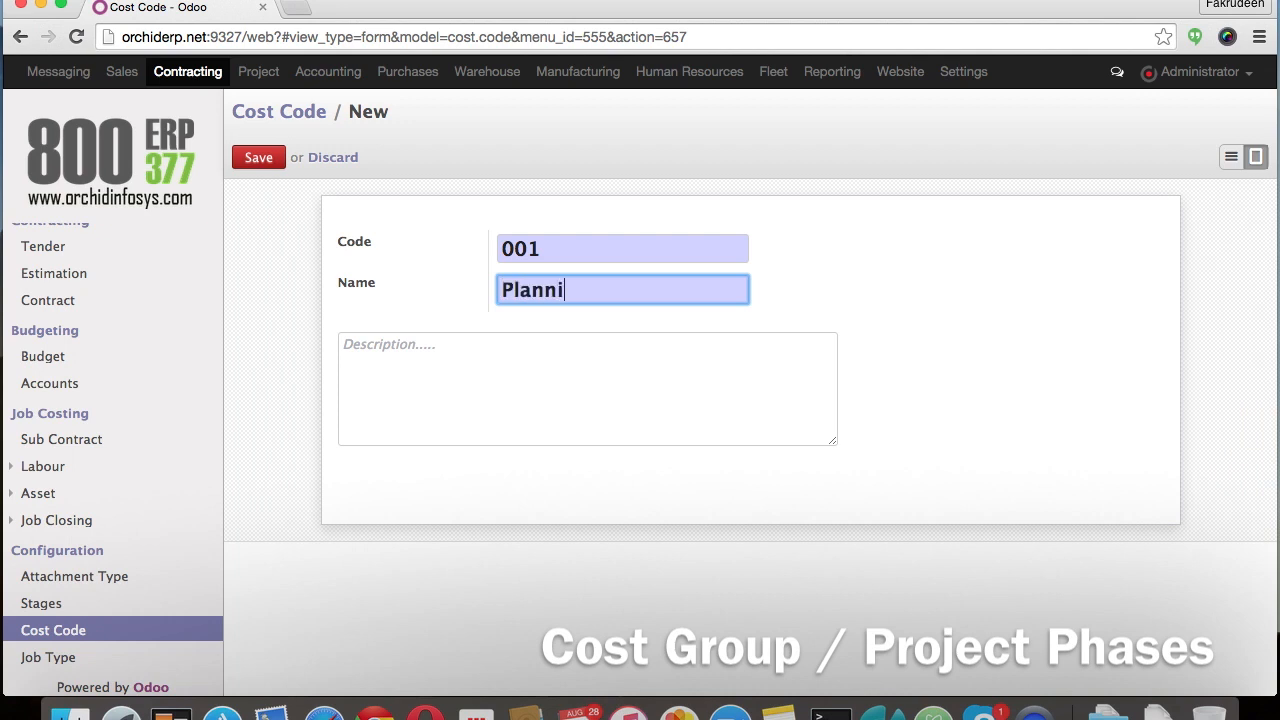
pyautogui.click(274, 163)
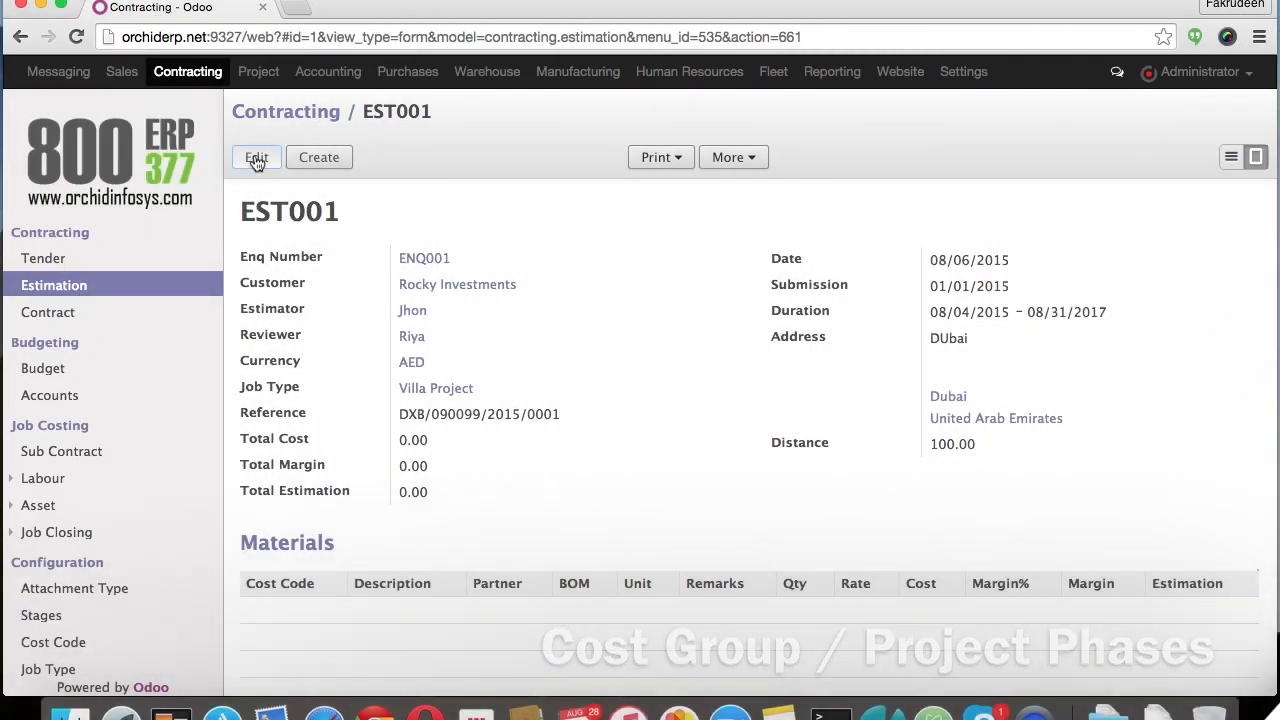
# Step: Add a Materials line to estimation EST001 with cost code Planning, BOM Flooring, quantity 12 and rate 550.00
pyautogui.click(257, 158)
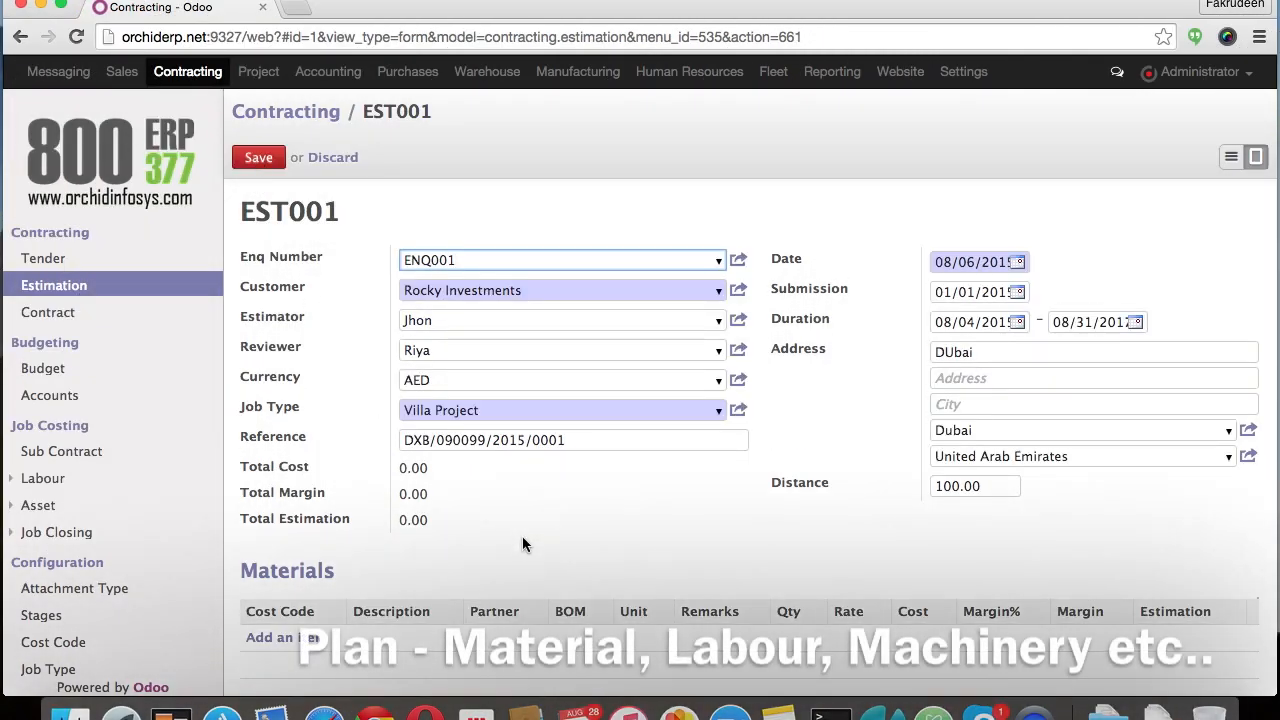
pyautogui.scroll(-2, 522, 544)
pyautogui.click(305, 575)
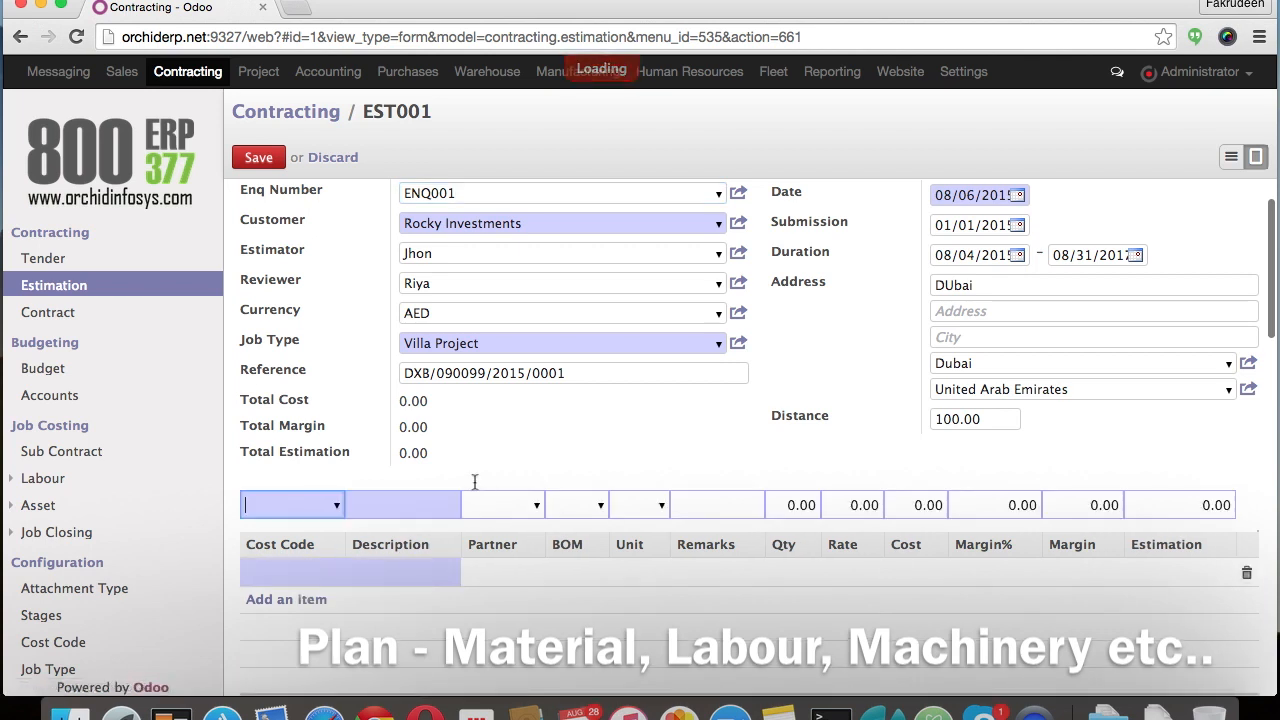
pyautogui.scroll(-2, 475, 485)
pyautogui.click(335, 431)
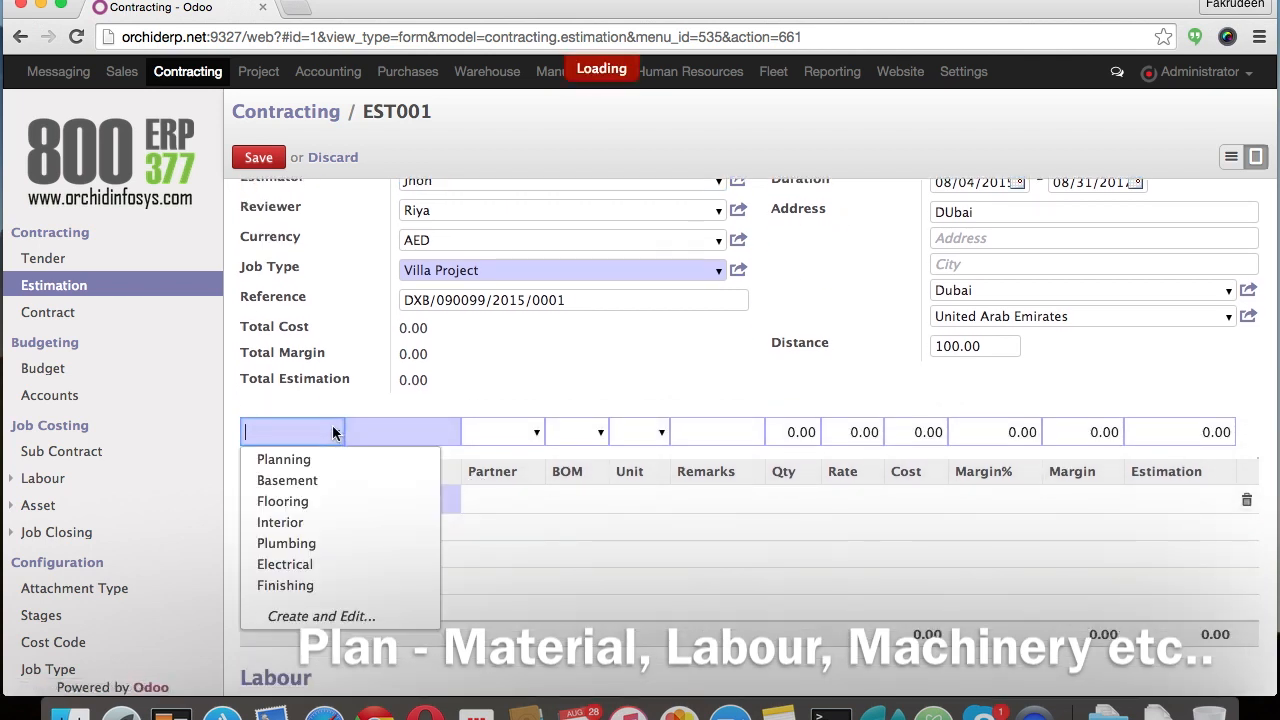
pyautogui.click(327, 461)
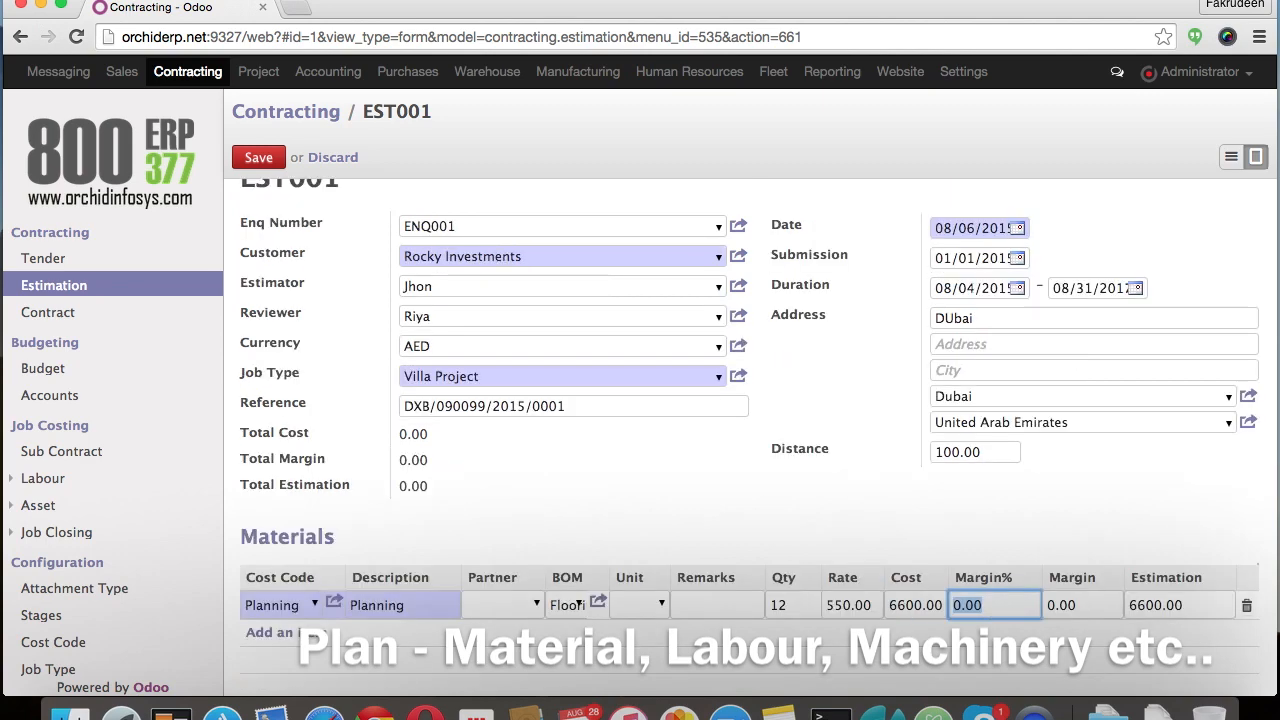
# Step: Set the Planning material line's margin to 10% and save the estimation
pyautogui.write('10')
pyautogui.press('Tab')
pyautogui.scroll(-4, 1074, 636)
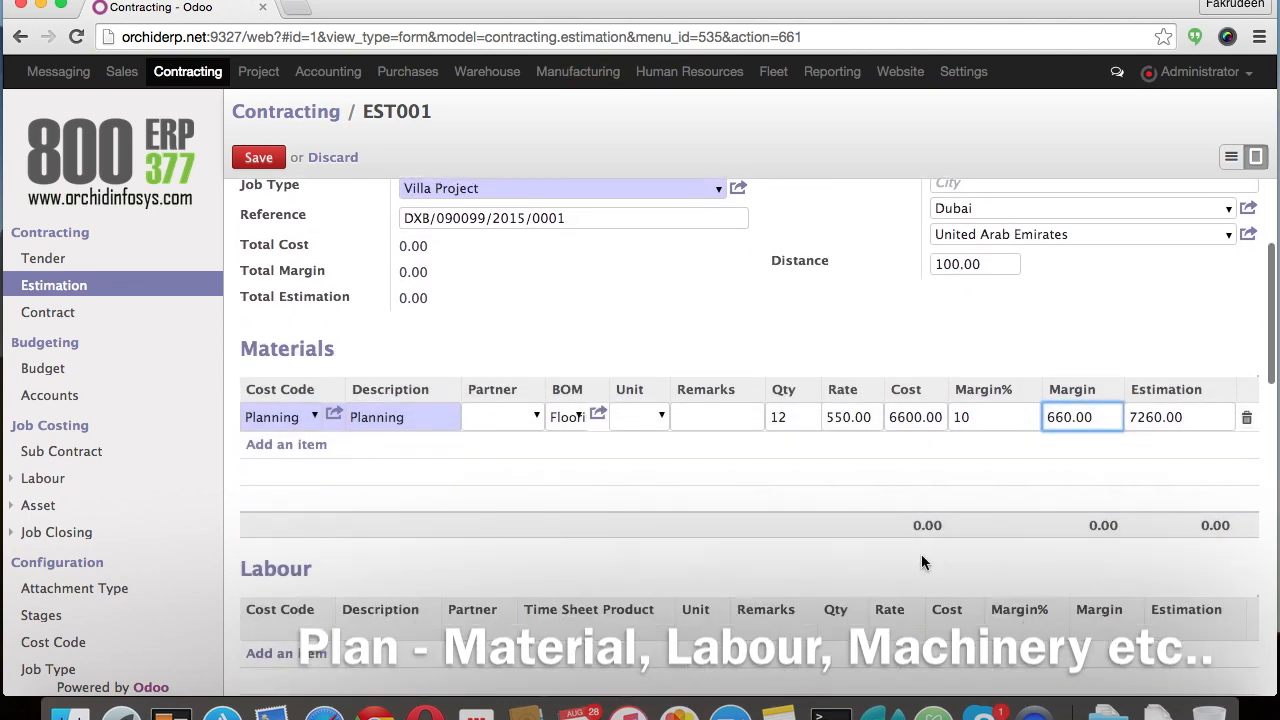
pyautogui.scroll(-10, 474, 588)
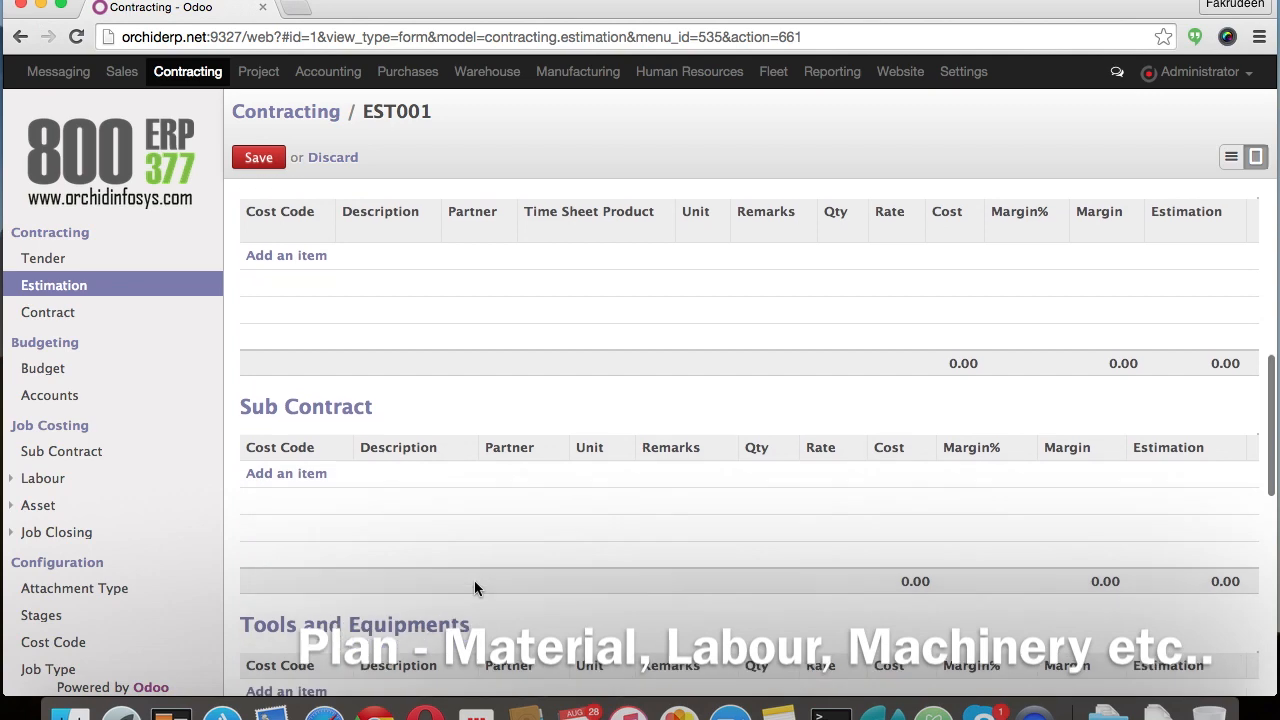
pyautogui.scroll(-8, 477, 590)
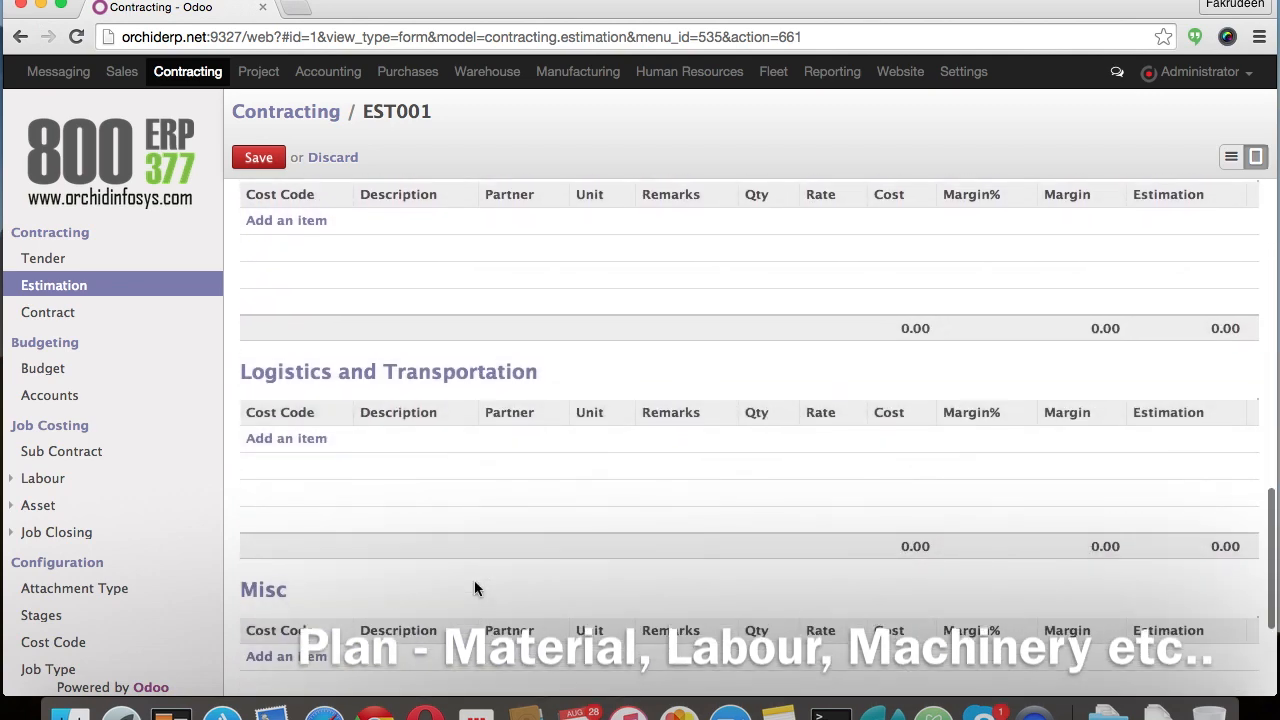
pyautogui.scroll(-4, 477, 590)
pyautogui.scroll(20, 474, 583)
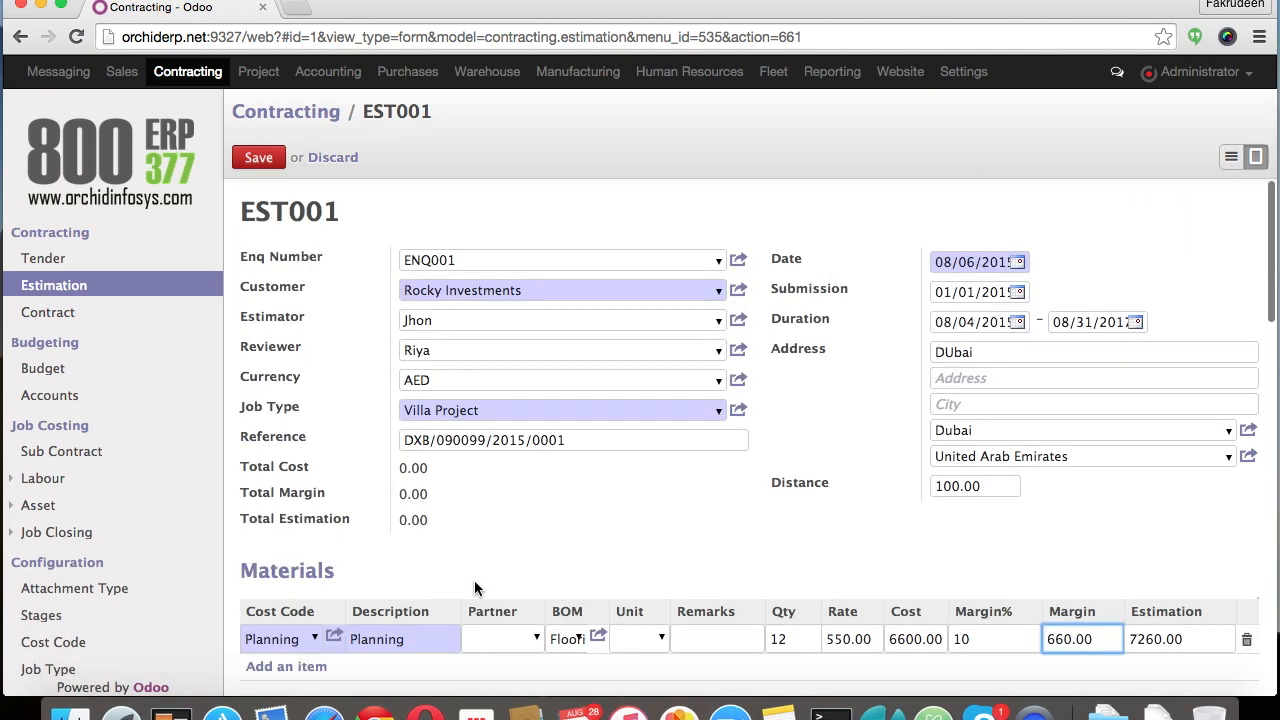
pyautogui.click(259, 162)
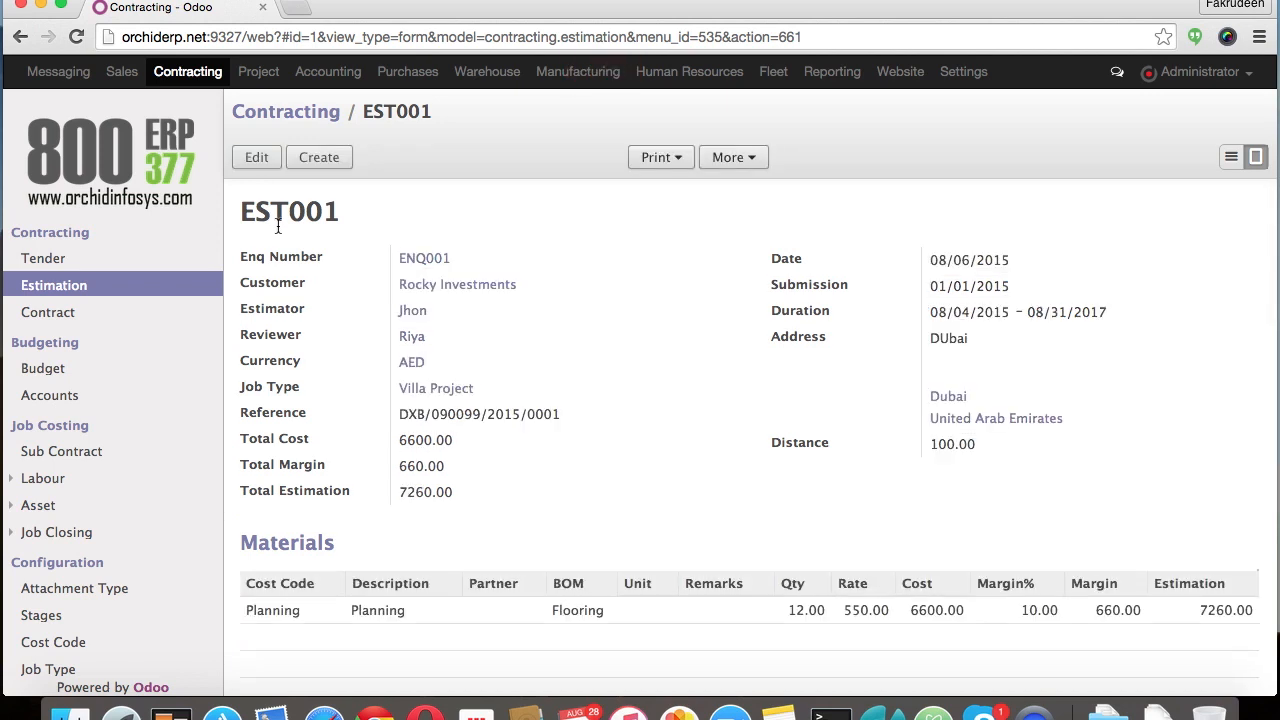
pyautogui.click(648, 160)
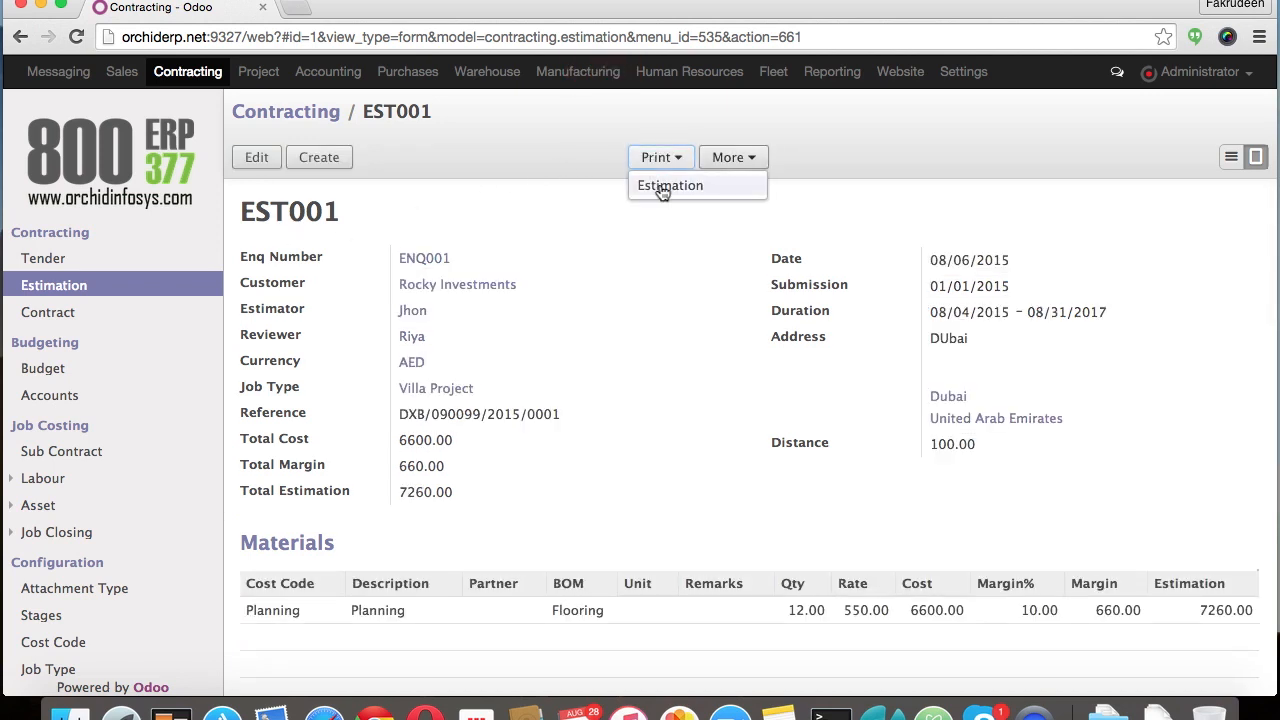
pyautogui.click(643, 283)
pyautogui.click(741, 163)
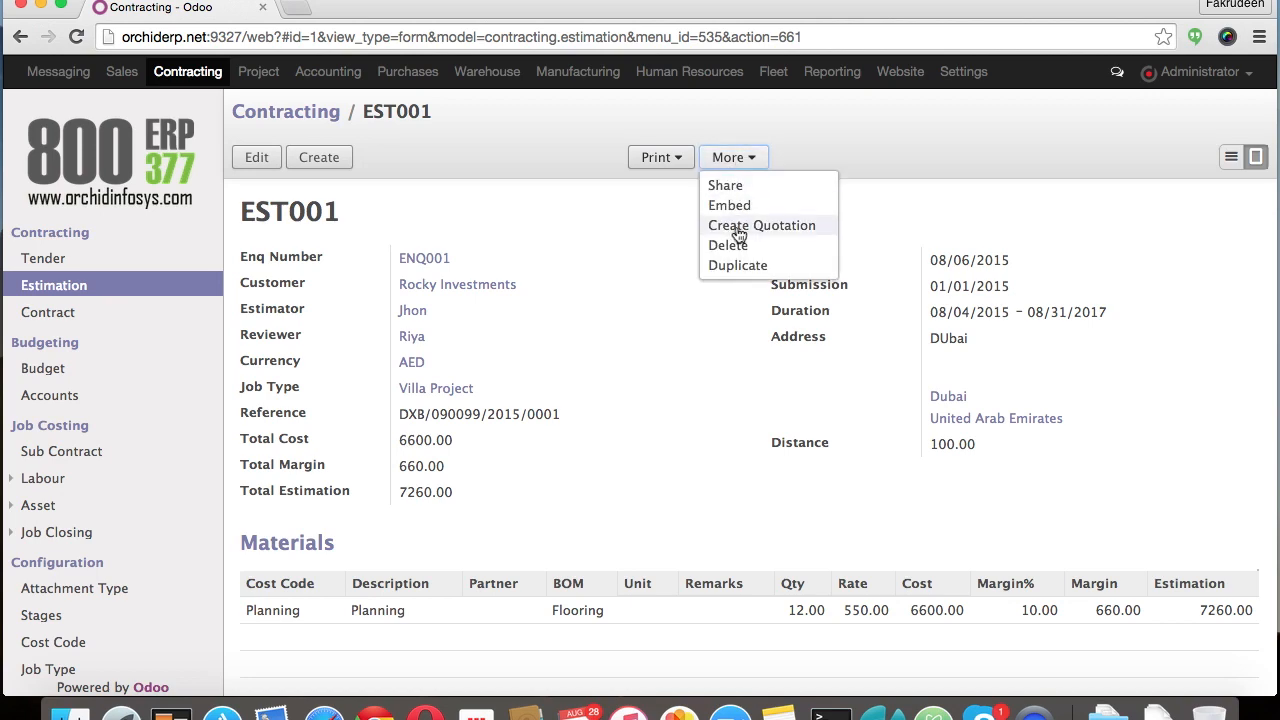
pyautogui.click(657, 349)
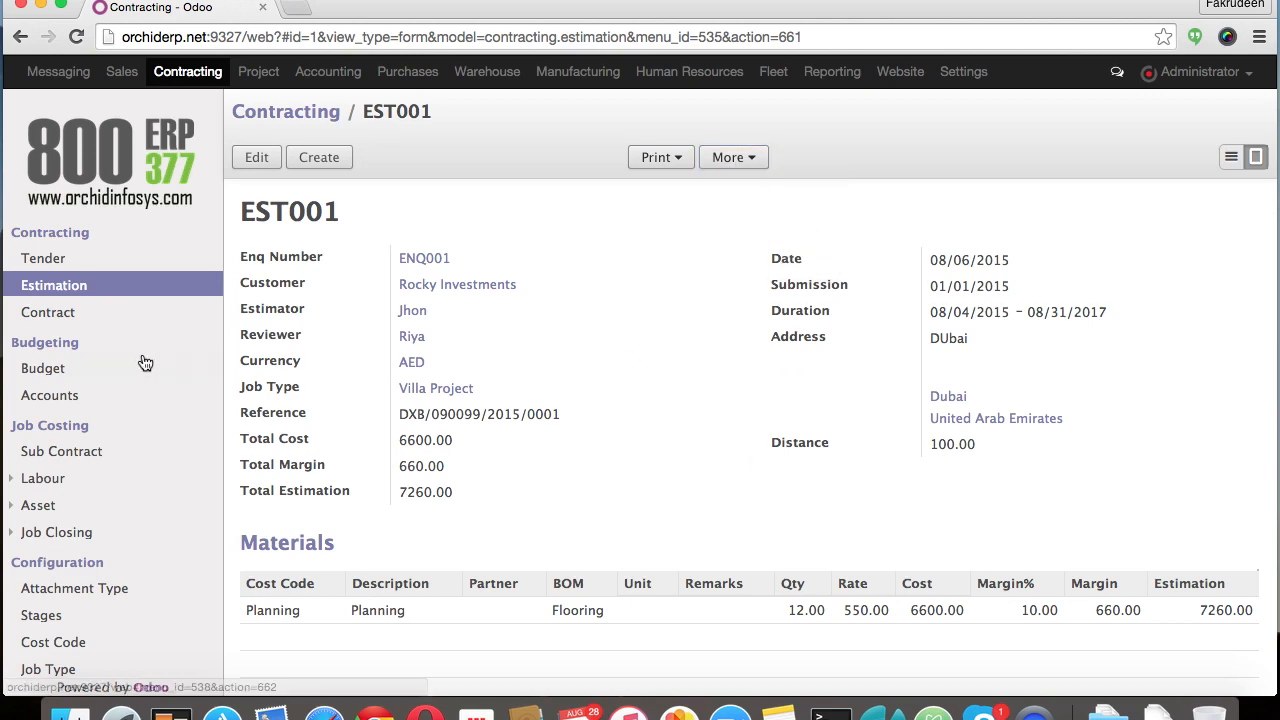
# Step: Open contract JB10001 and examine its renewal and invoicing information and its budget lines
pyautogui.click(78, 314)
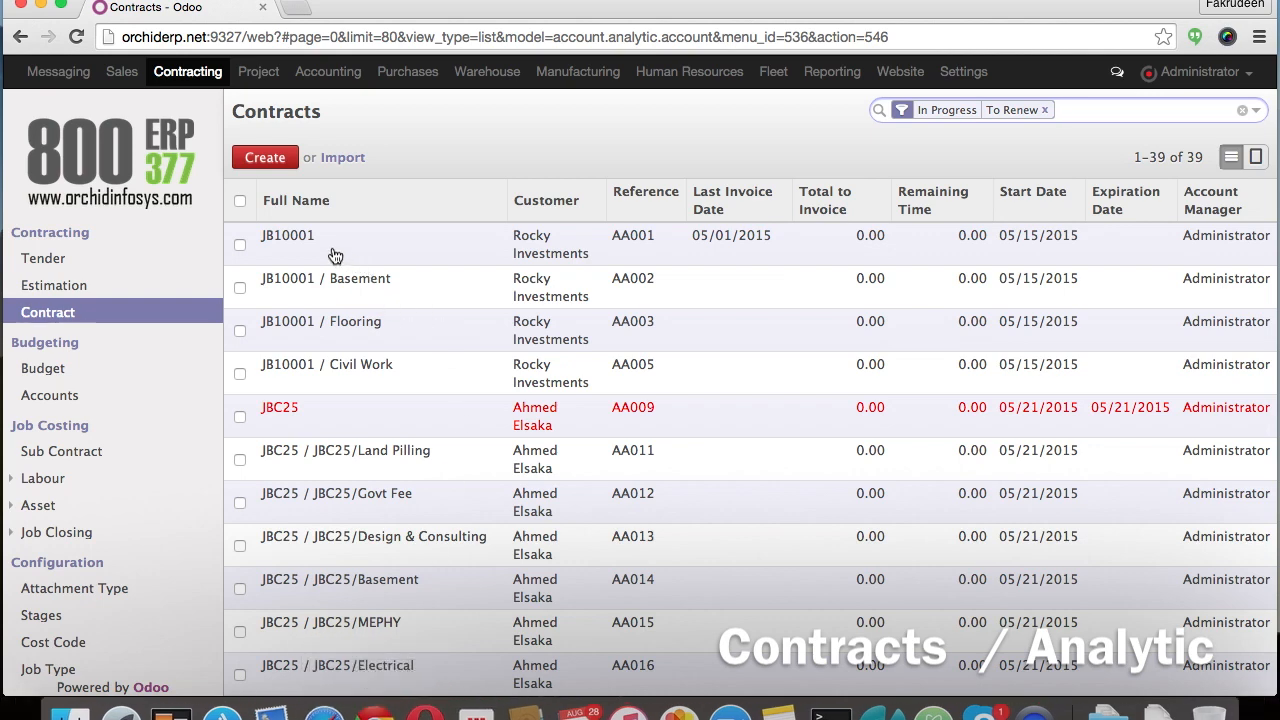
pyautogui.click(395, 260)
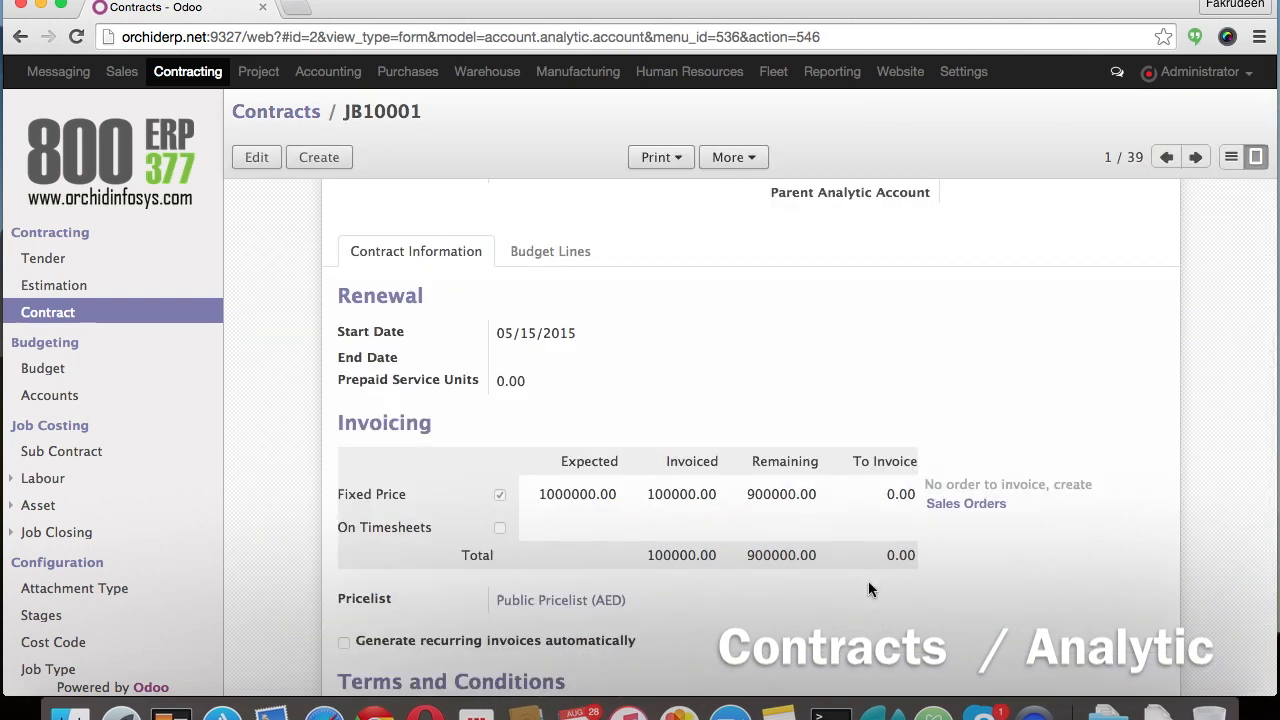
pyautogui.scroll(3, 868, 589)
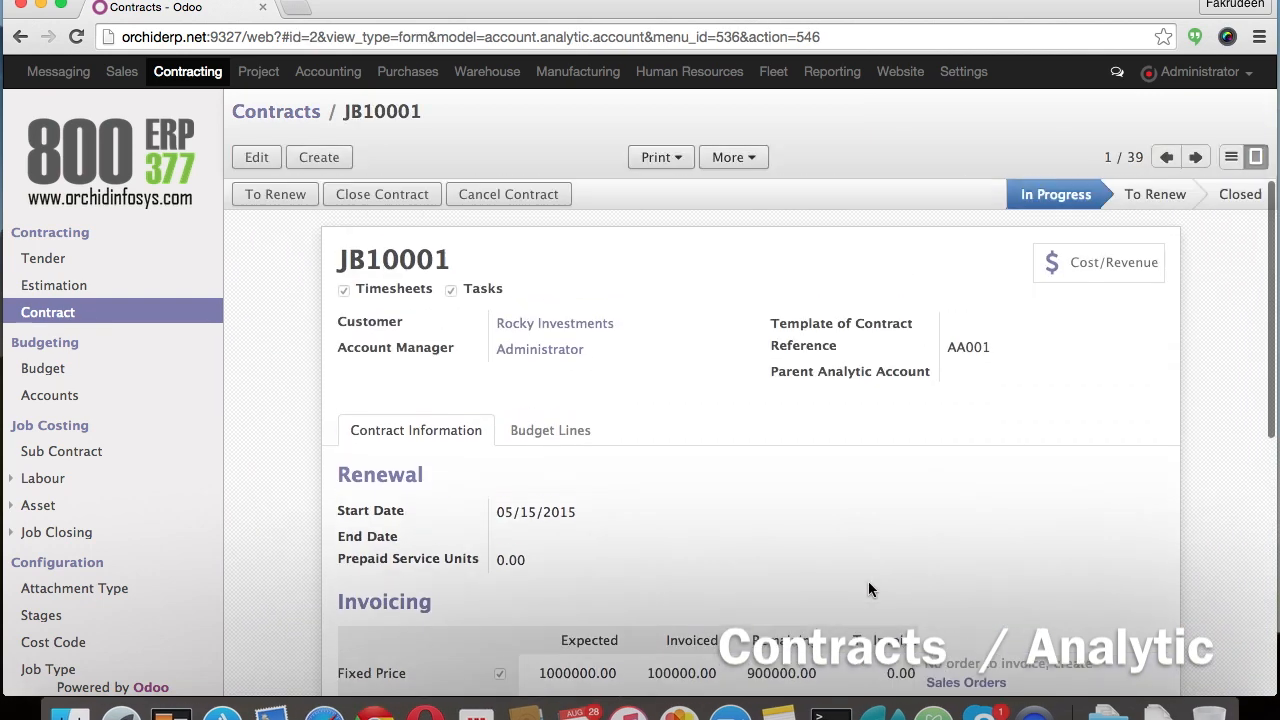
pyautogui.click(576, 436)
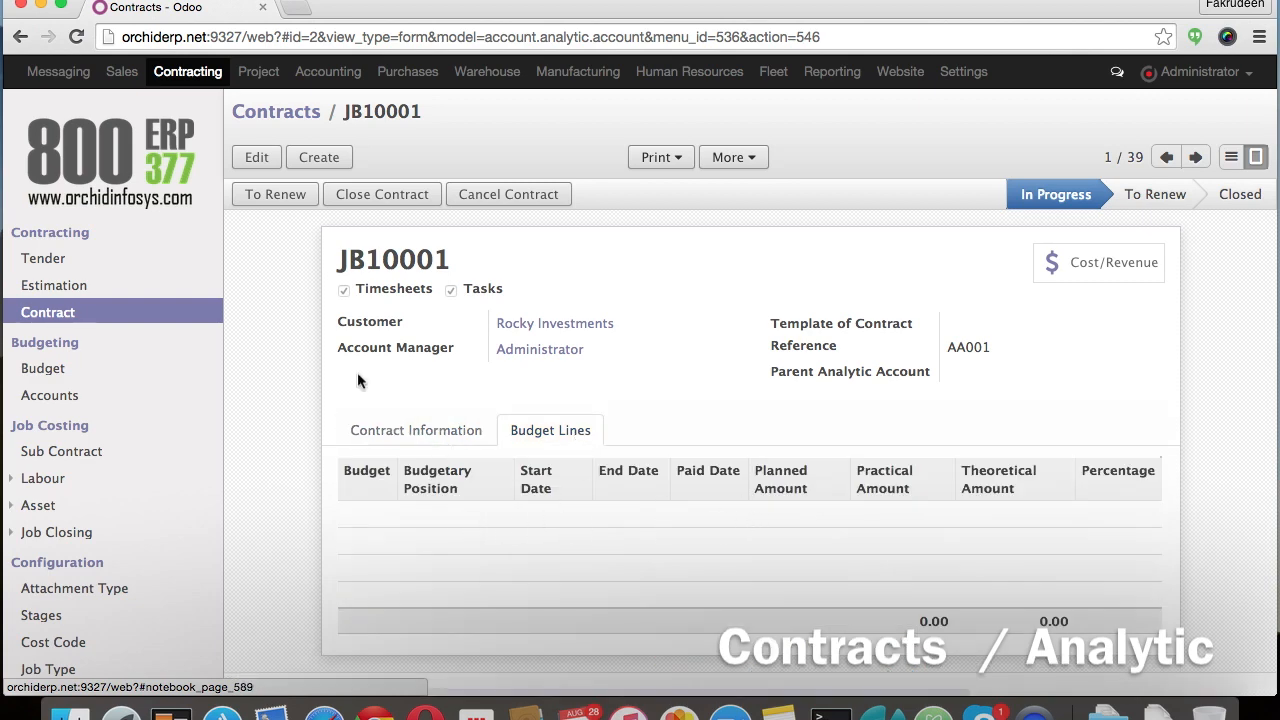
pyautogui.click(278, 114)
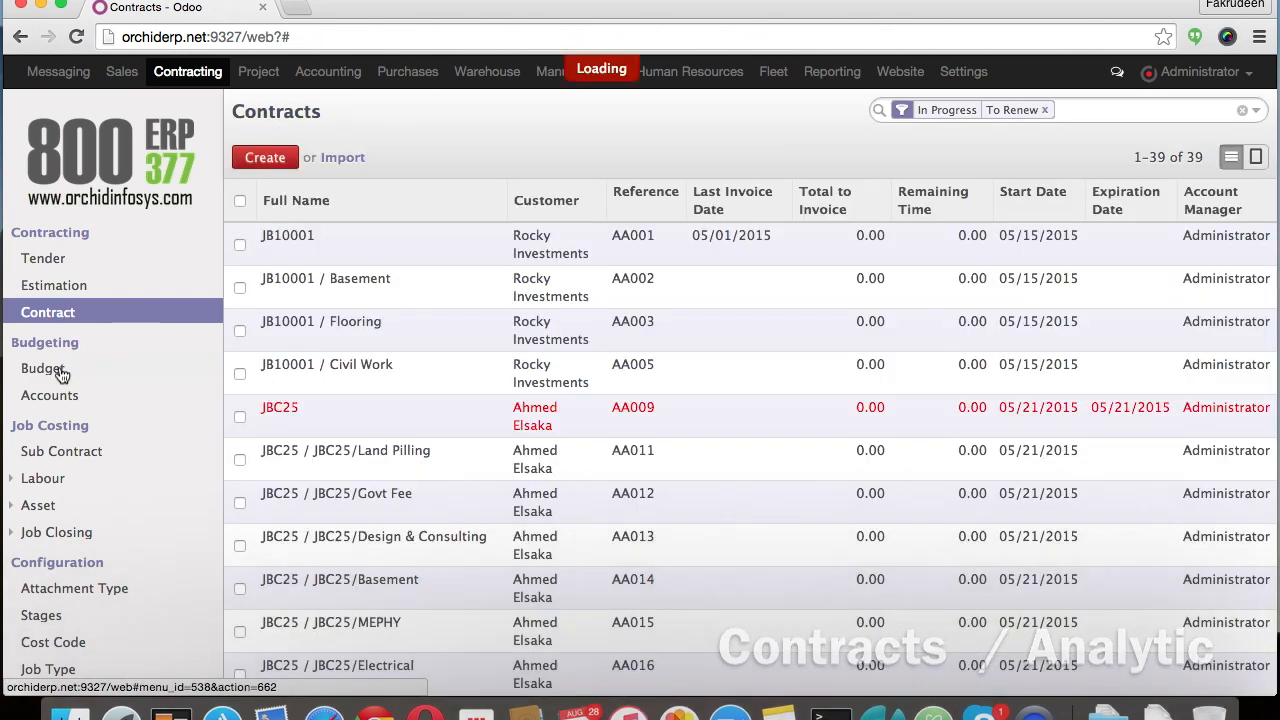
# Step: Create a new budget based on estimation EST001 and assign contract JB10001 to it
pyautogui.click(58, 370)
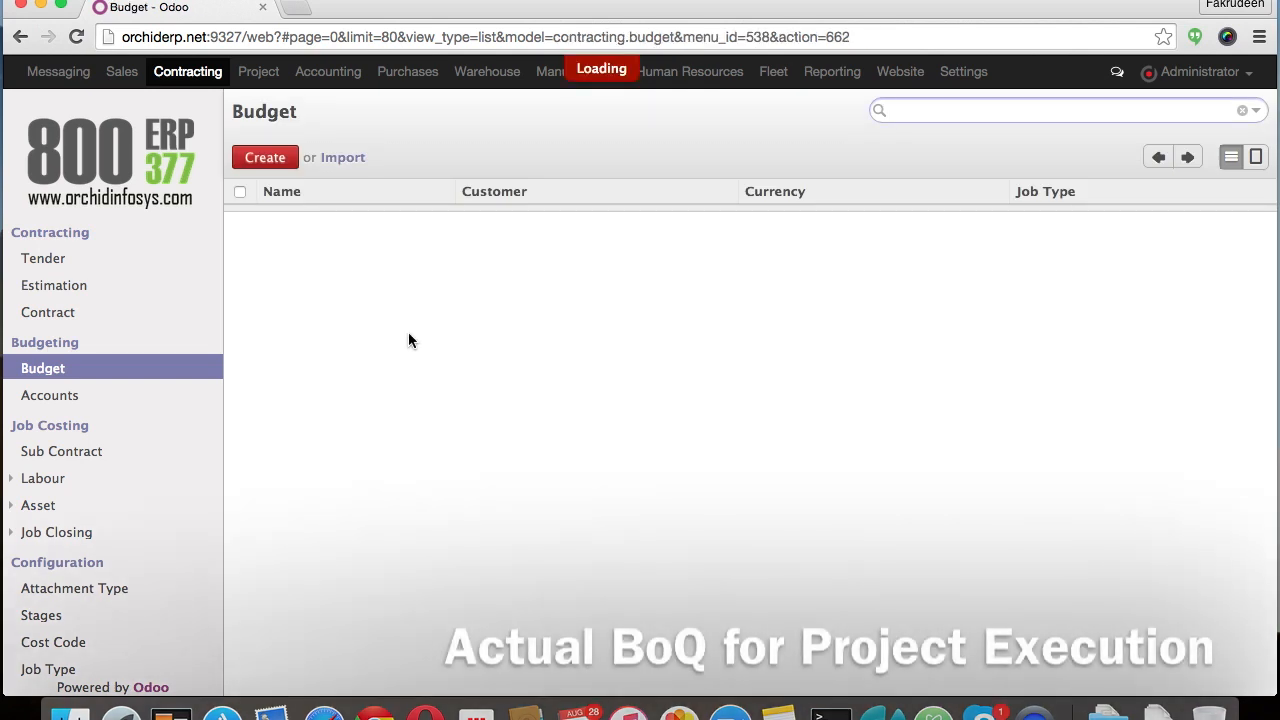
pyautogui.click(280, 170)
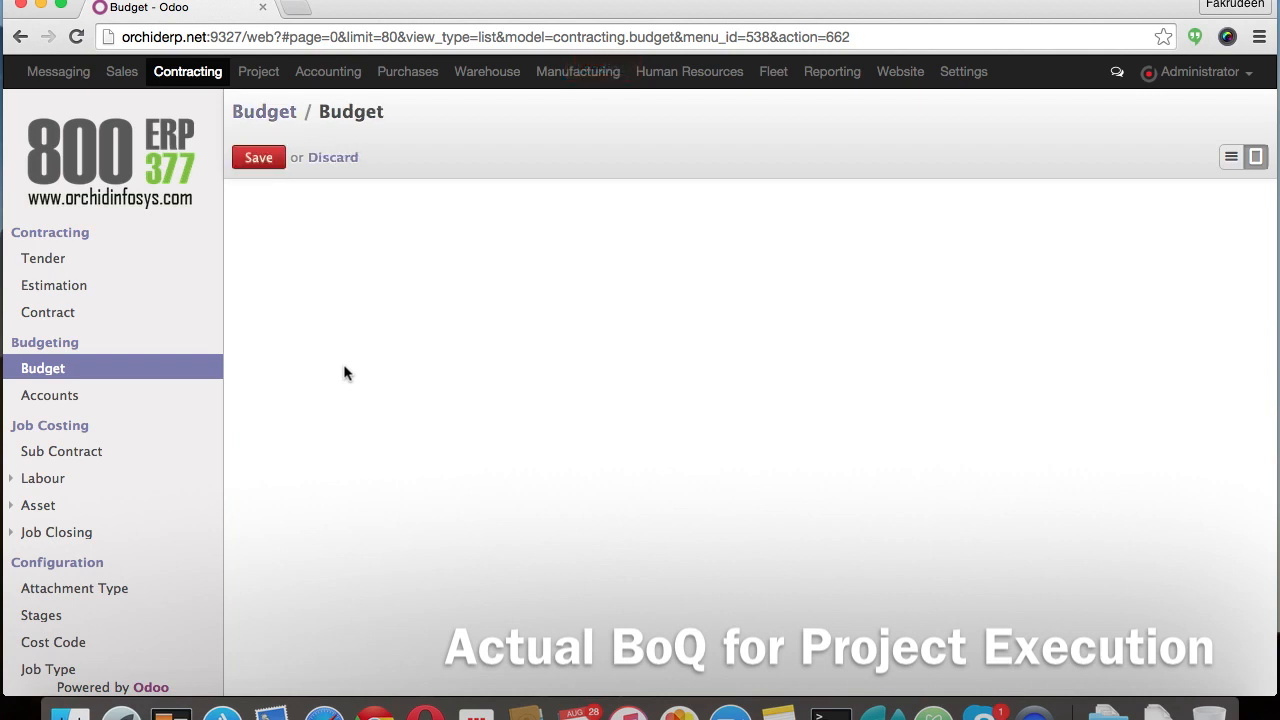
pyautogui.click(545, 246)
pyautogui.click(520, 264)
pyautogui.click(741, 323)
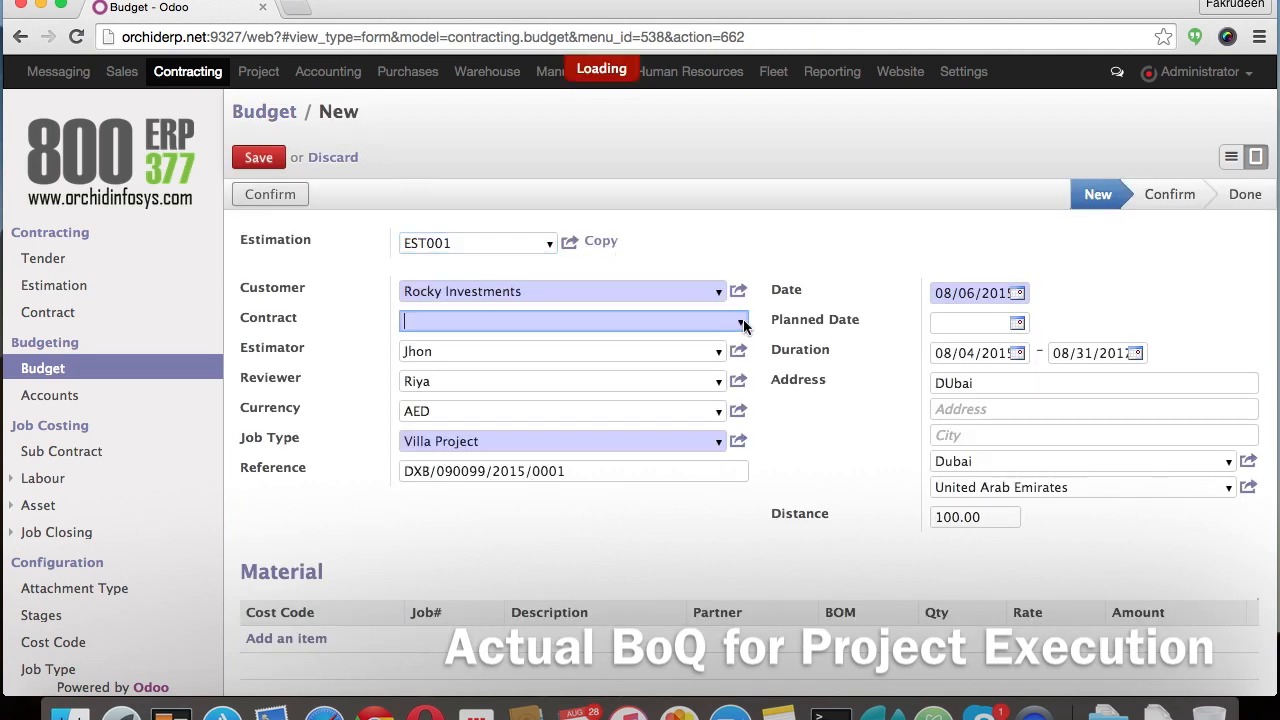
pyautogui.click(643, 347)
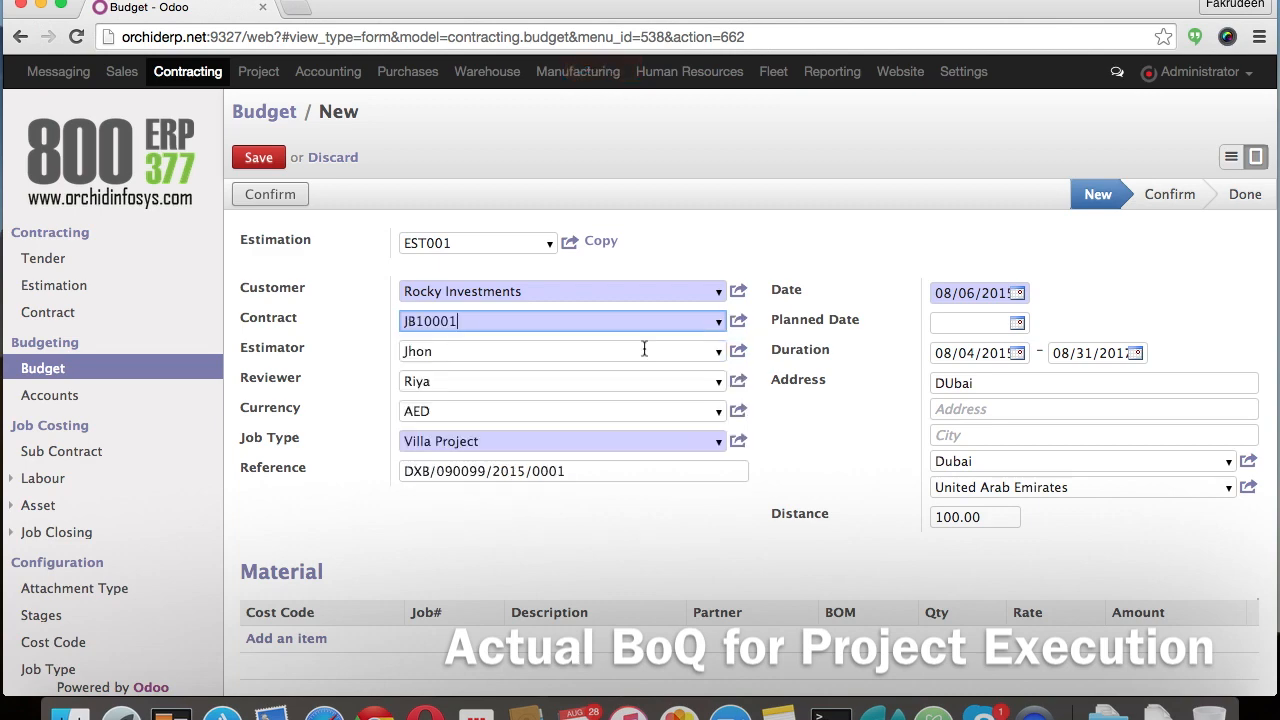
# Step: Copy the cost lines of estimation EST001 into the new budget
pyautogui.scroll(-1, 563, 538)
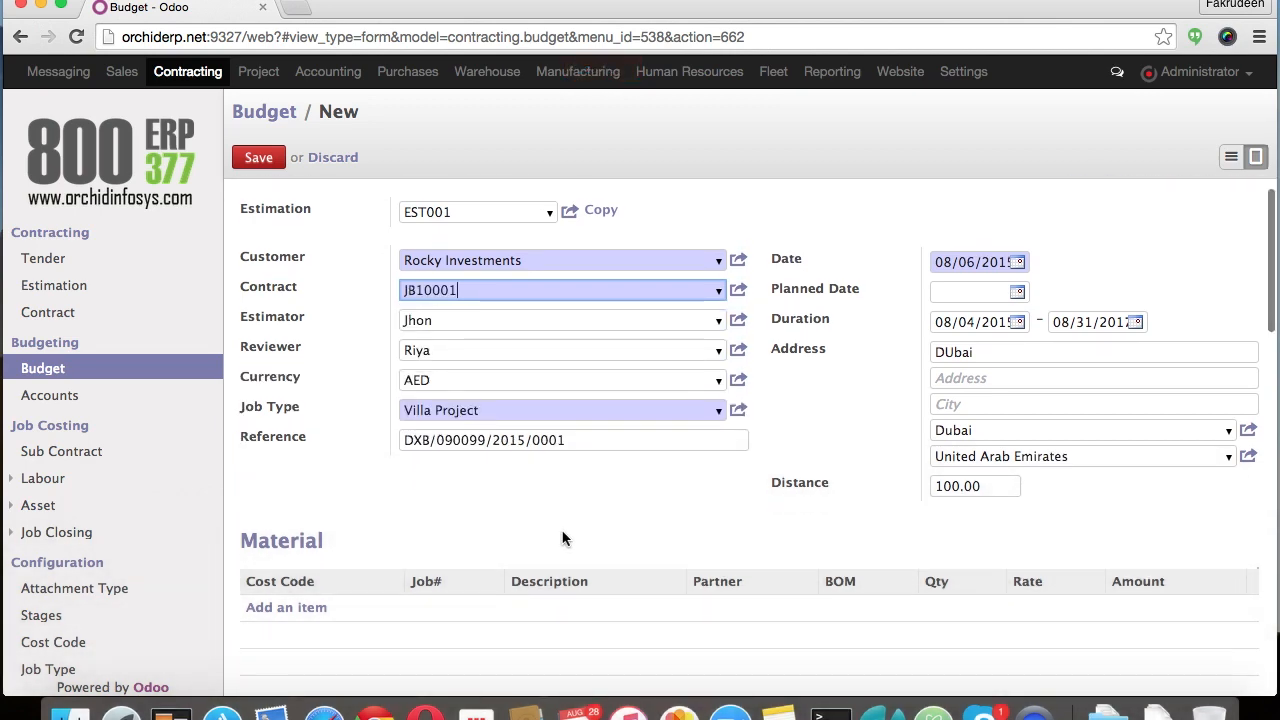
pyautogui.scroll(1, 564, 190)
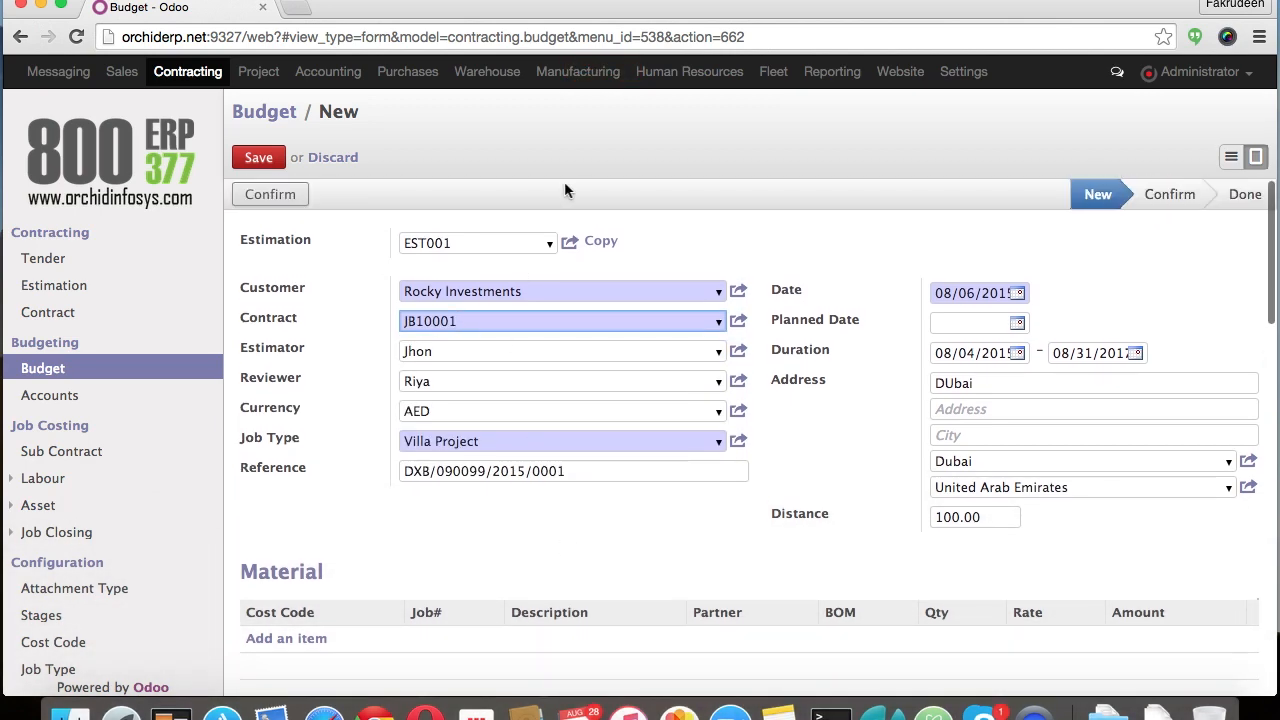
pyautogui.click(602, 242)
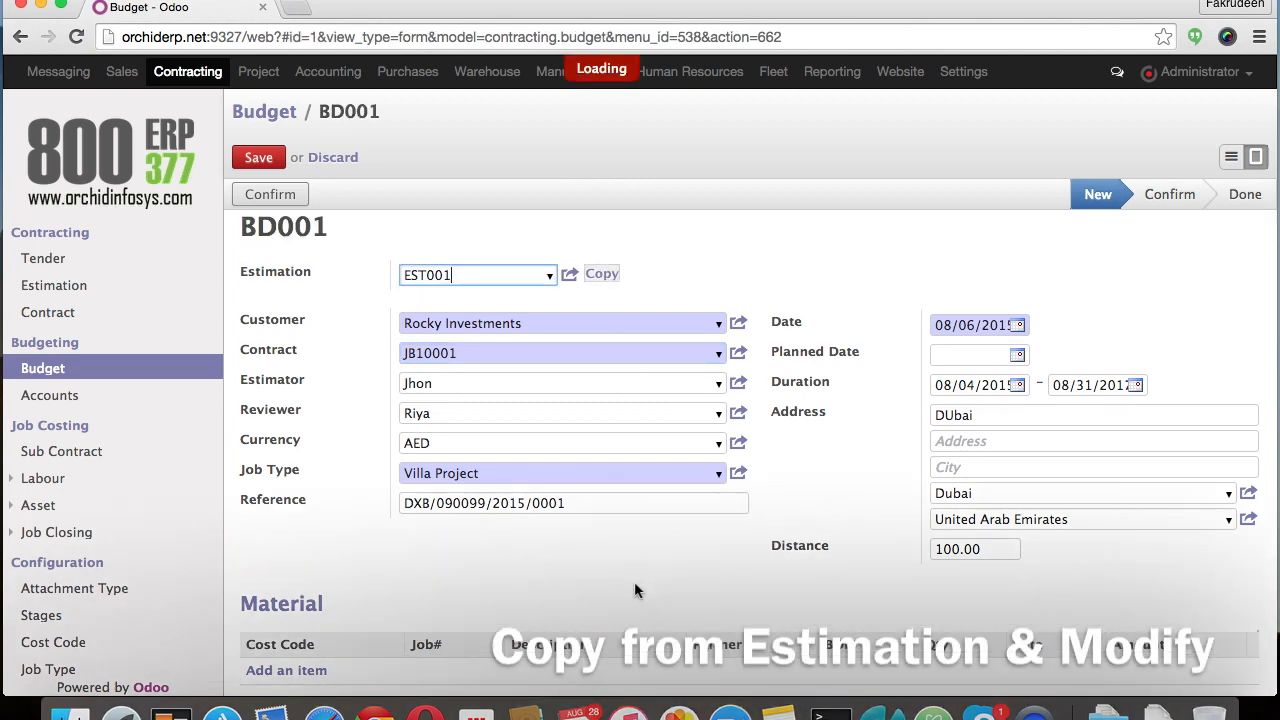
# Step: Assign the budget's Planning material line to the job JB10001 / Flooring
pyautogui.scroll(-6, 634, 590)
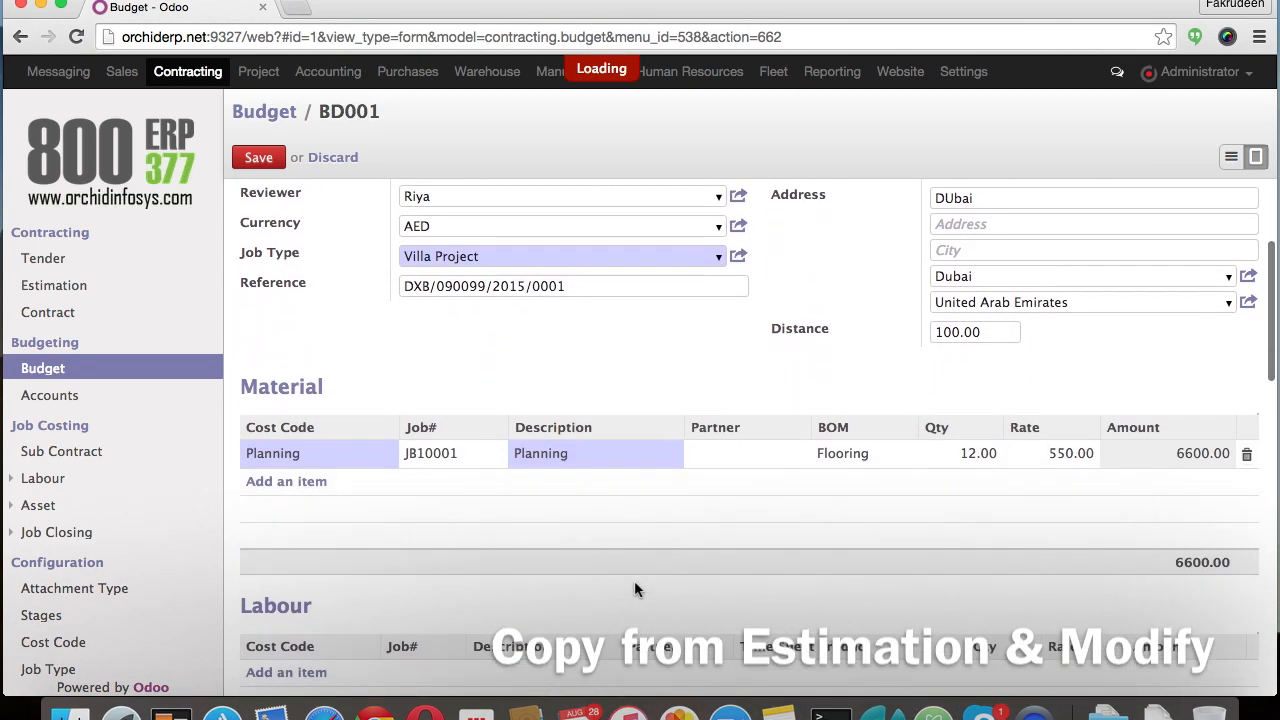
pyautogui.scroll(-2, 634, 590)
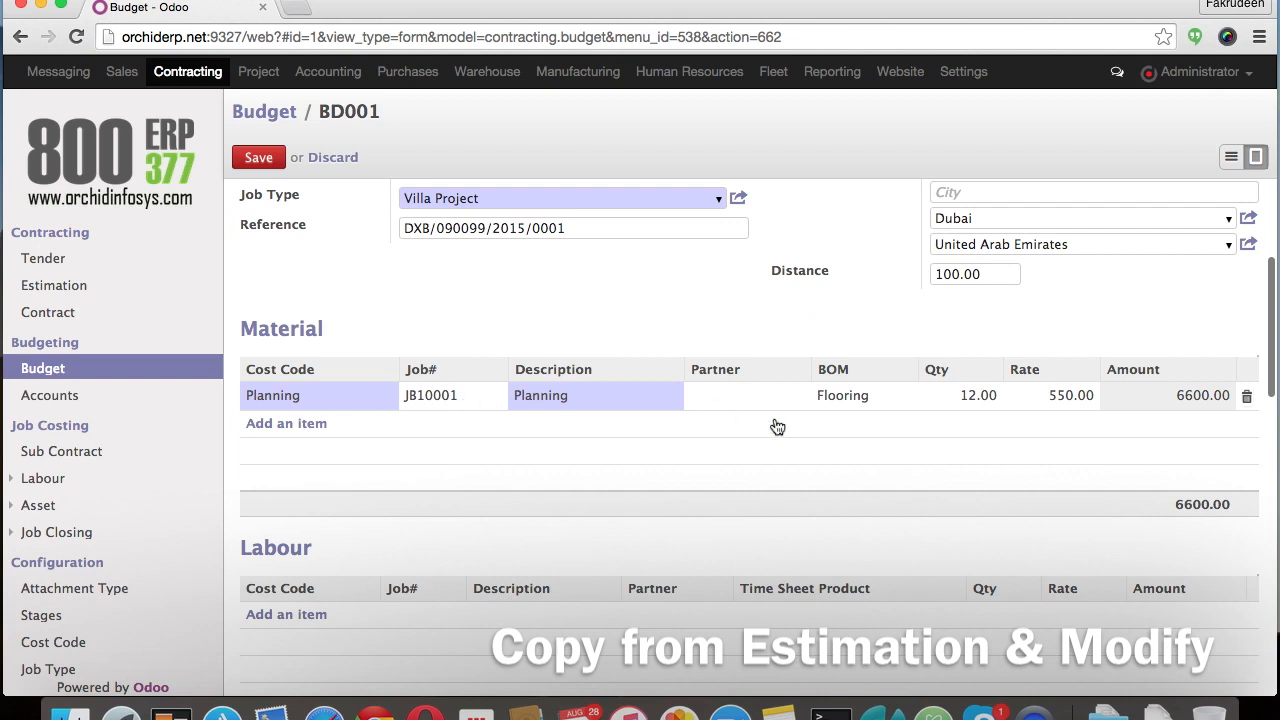
pyautogui.click(462, 400)
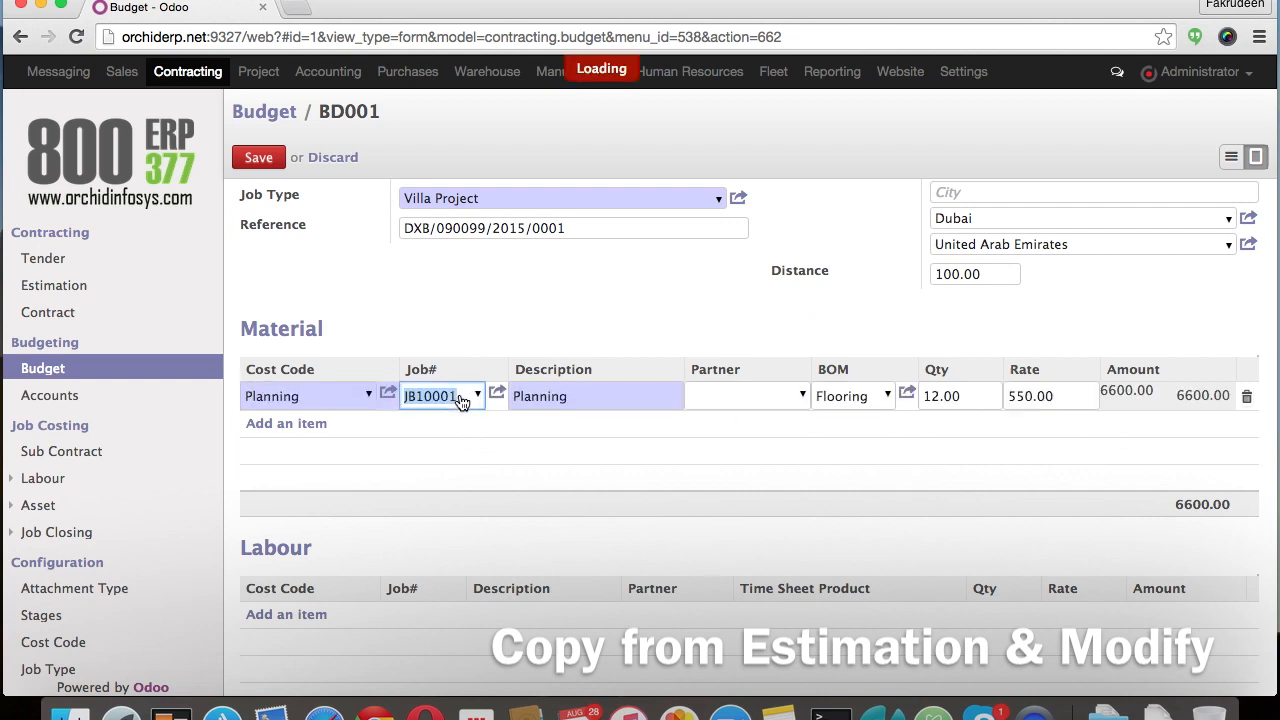
pyautogui.press('BackSpace')
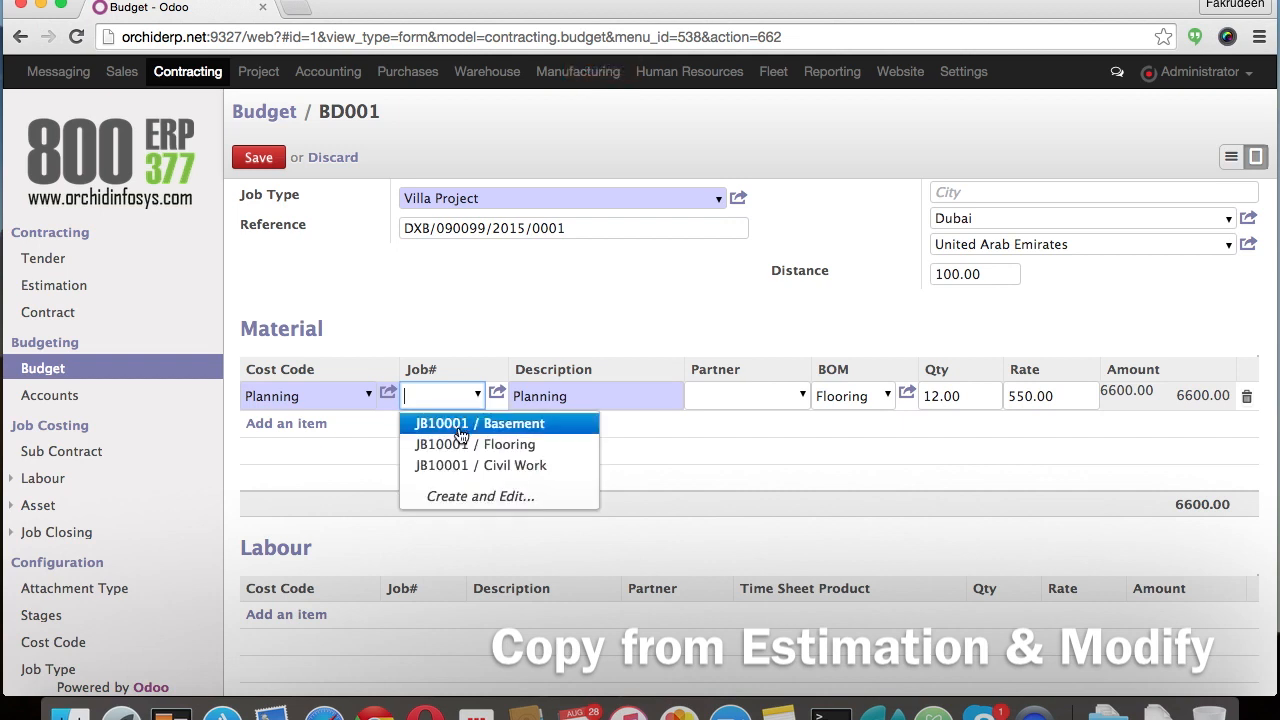
pyautogui.click(500, 444)
pyautogui.scroll(-1, 760, 400)
# Step: Set the Planning material line's rate to 750 and quantity to 13, and save the budget
pyautogui.click(1023, 351)
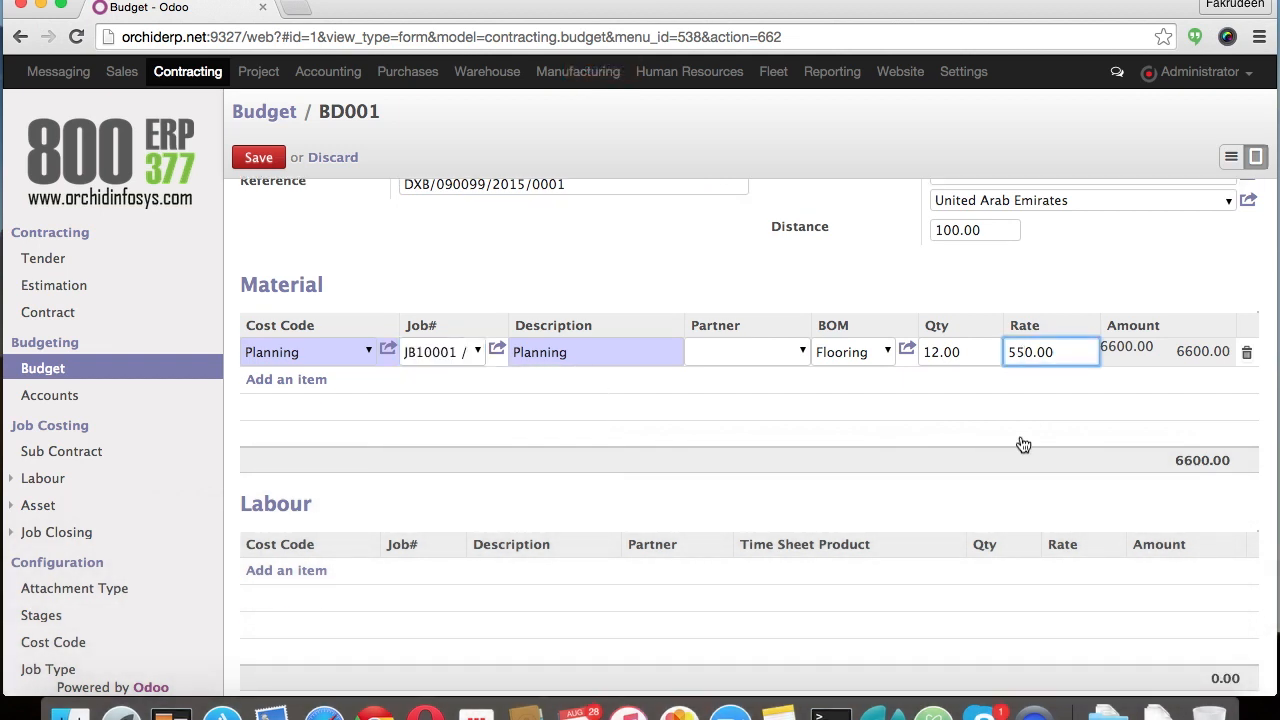
pyautogui.press('BackSpace')
pyautogui.click(975, 352)
pyautogui.write('3')
pyautogui.press('Tab')
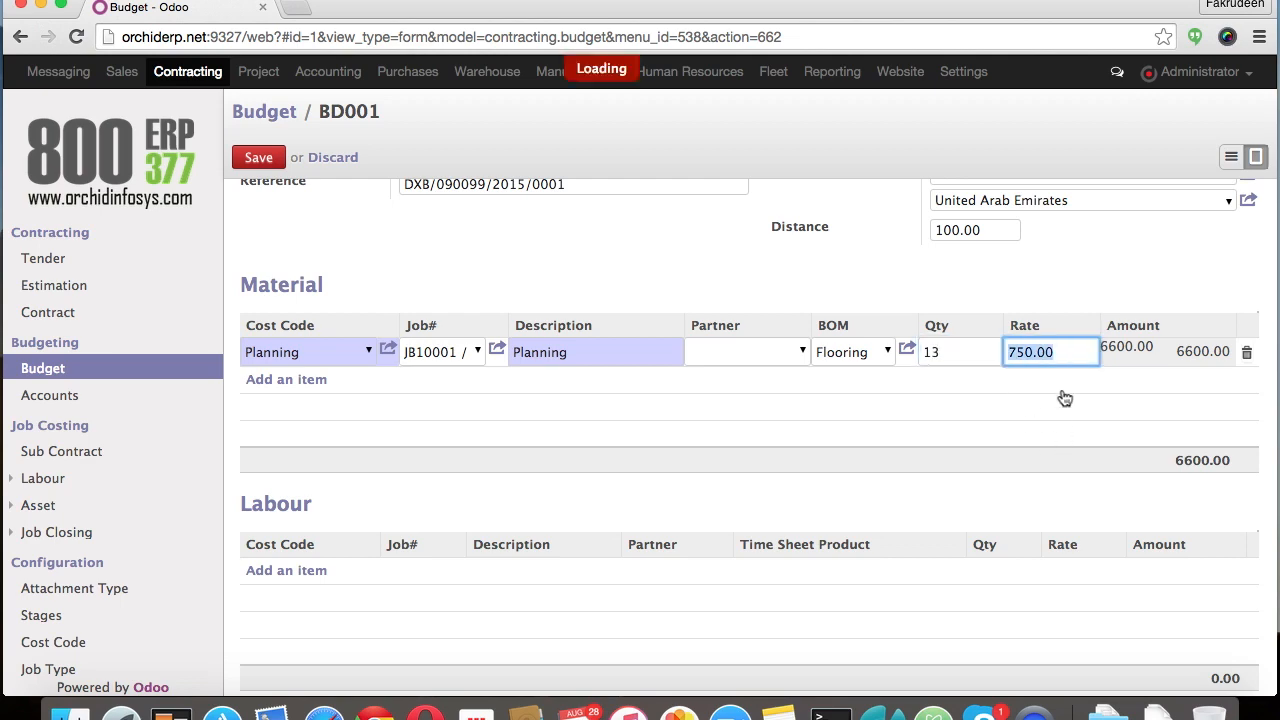
pyautogui.click(258, 157)
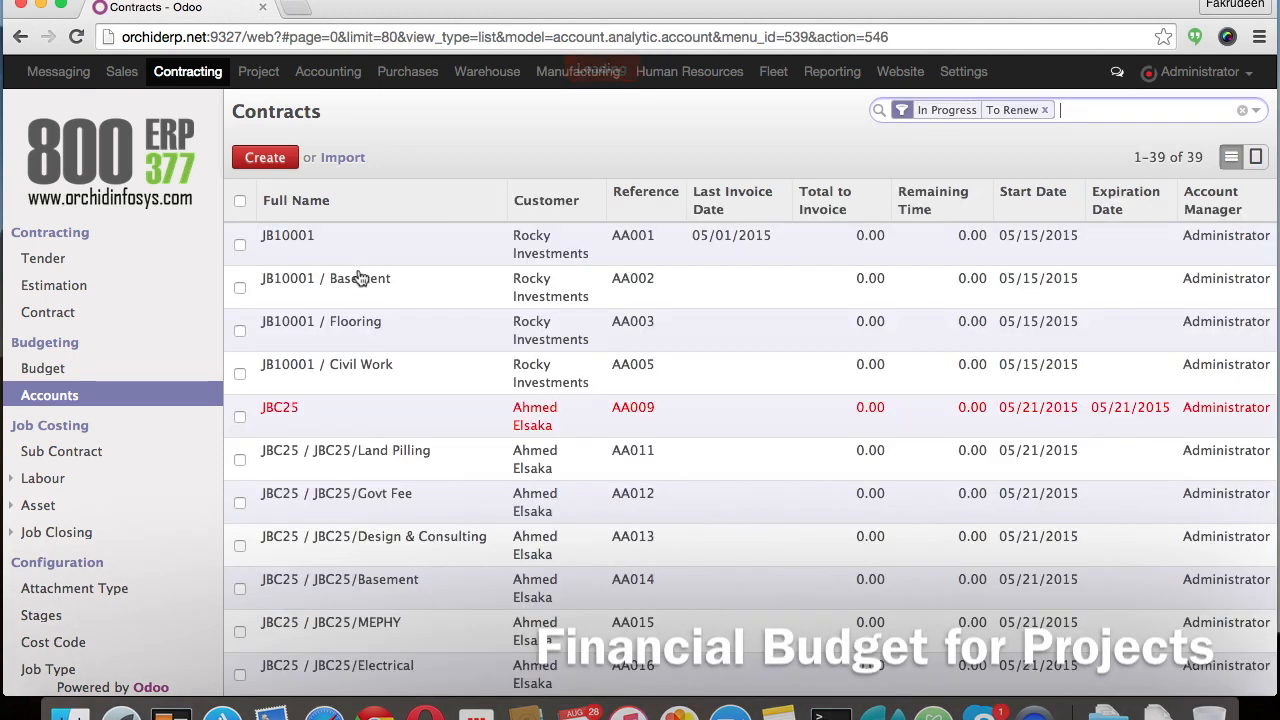
# Step: Open the budgeting account JB10001 and examine its budget lines
pyautogui.click(360, 248)
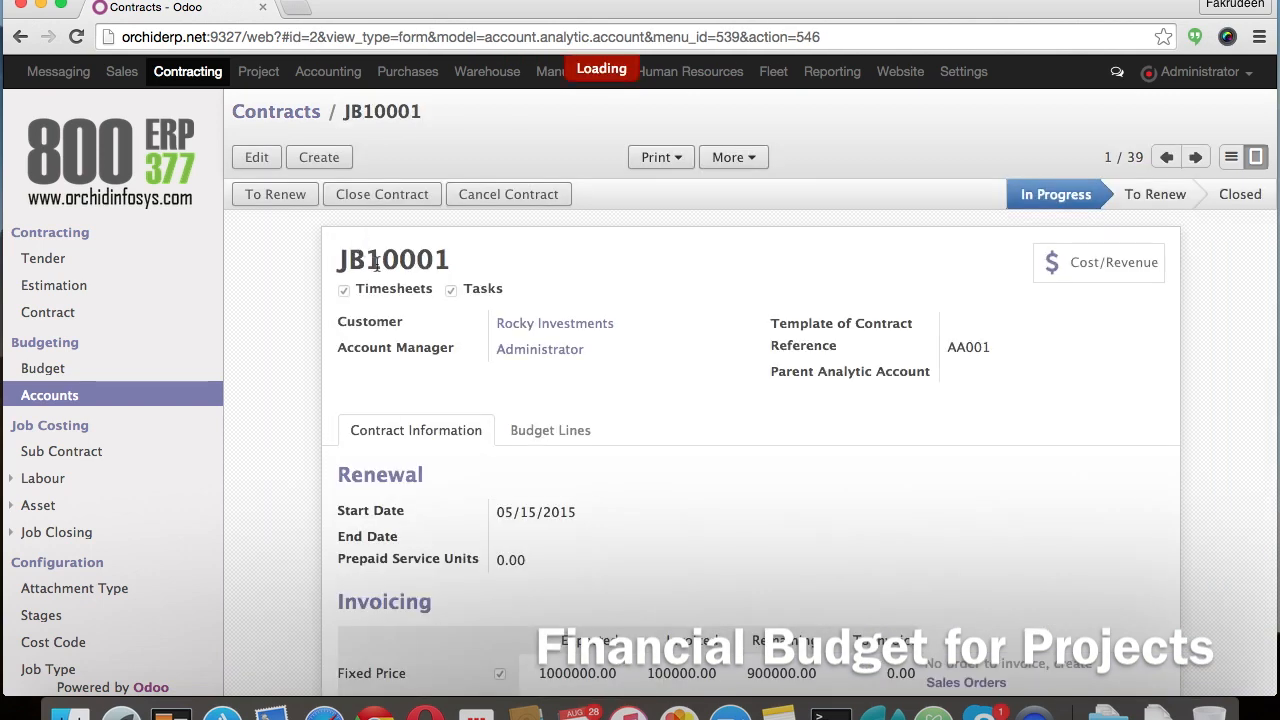
pyautogui.click(544, 434)
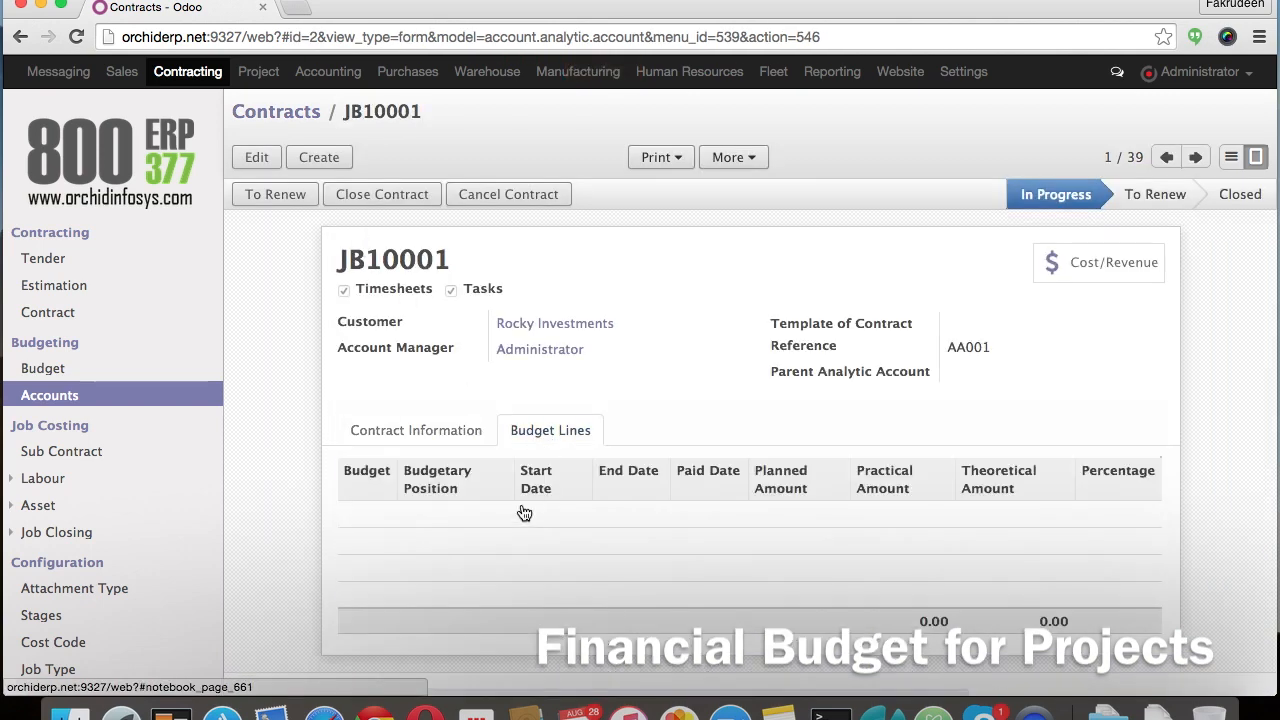
# Step: Create a new subcontract supplier invoice for the supplier XMat Traders
pyautogui.click(256, 160)
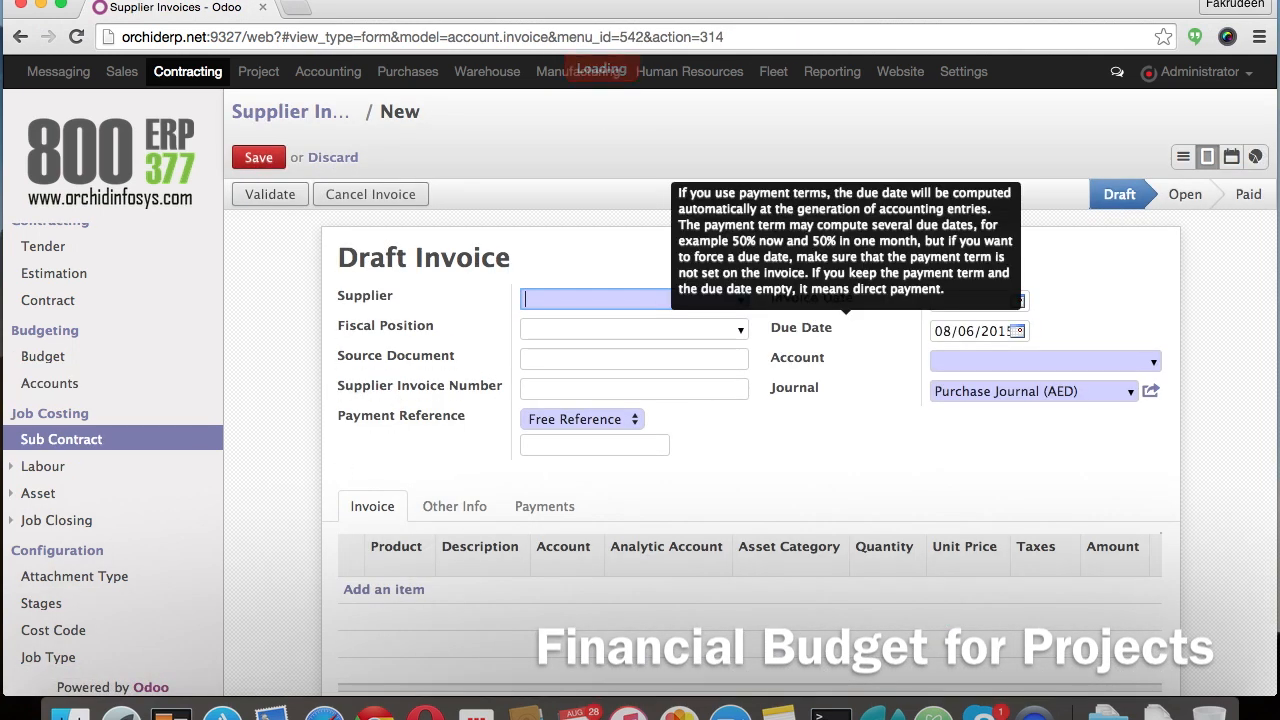
pyautogui.press('Down')
pyautogui.press('Down')
pyautogui.press('Return')
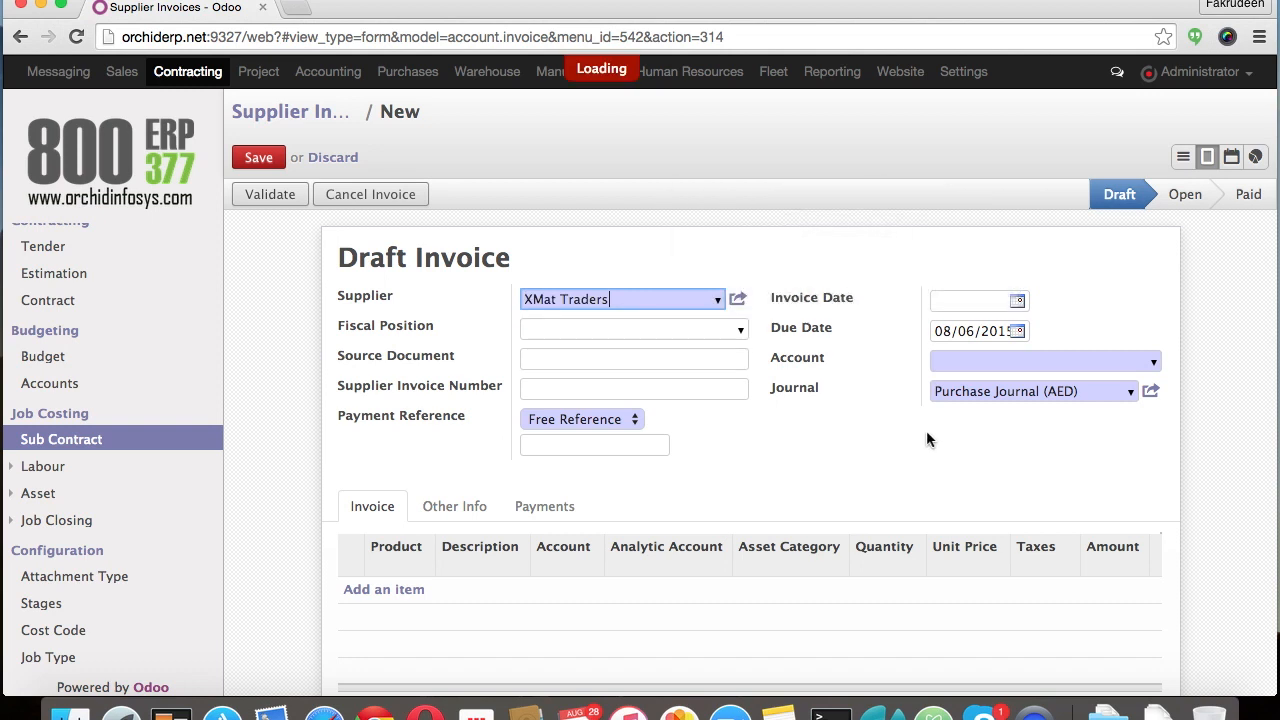
pyautogui.scroll(-2, 926, 440)
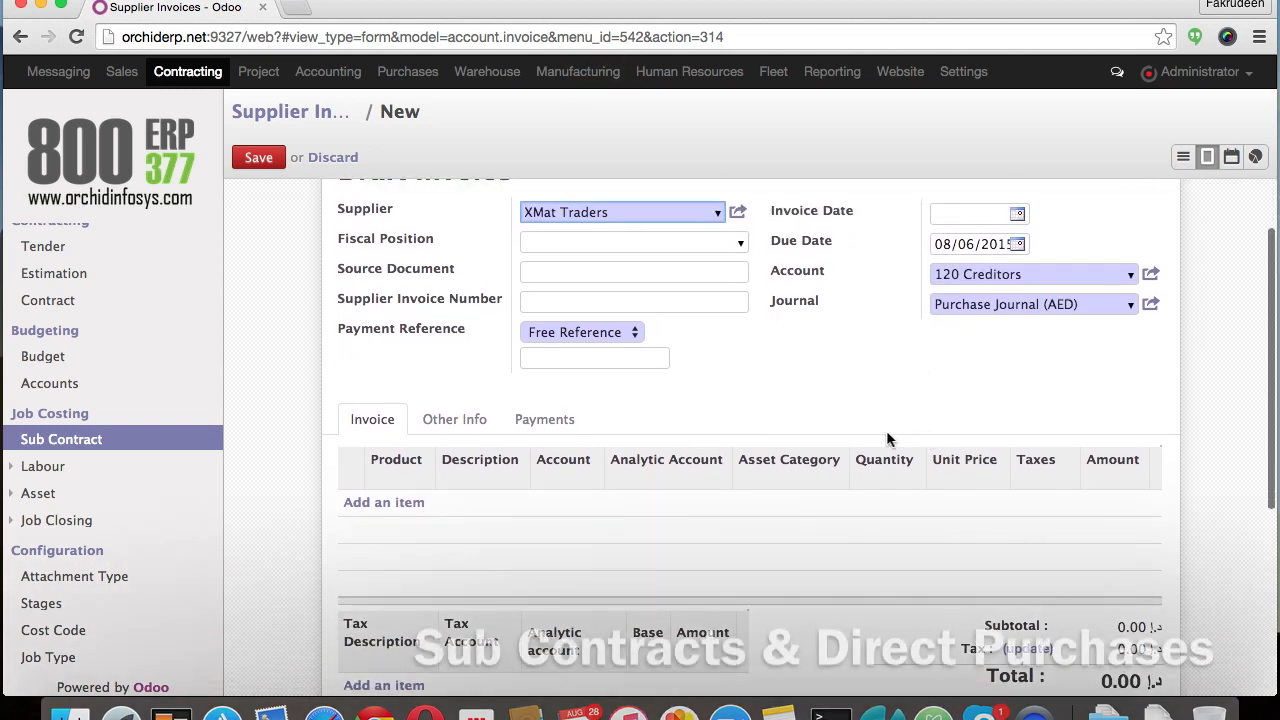
# Step: Add an invoice line for the product Cement, charged to the analytic account JB10001 / Basement
pyautogui.click(406, 506)
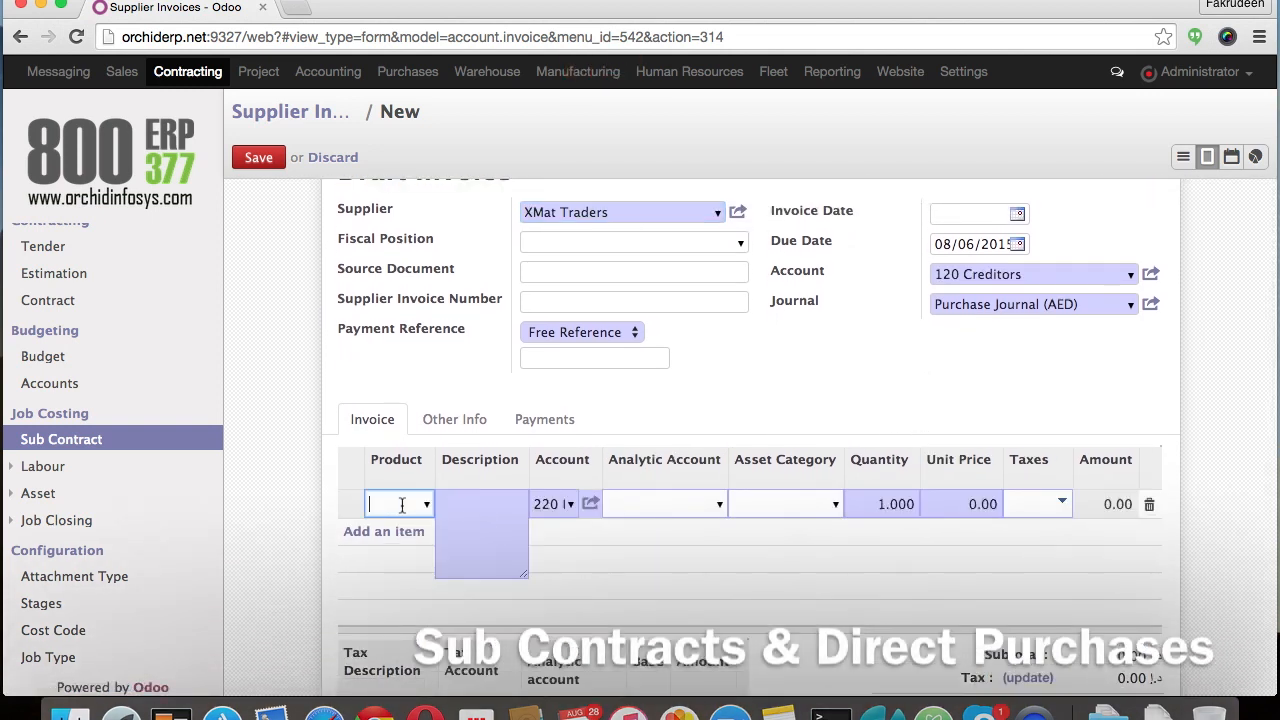
pyautogui.write('ce')
pyautogui.press('Down')
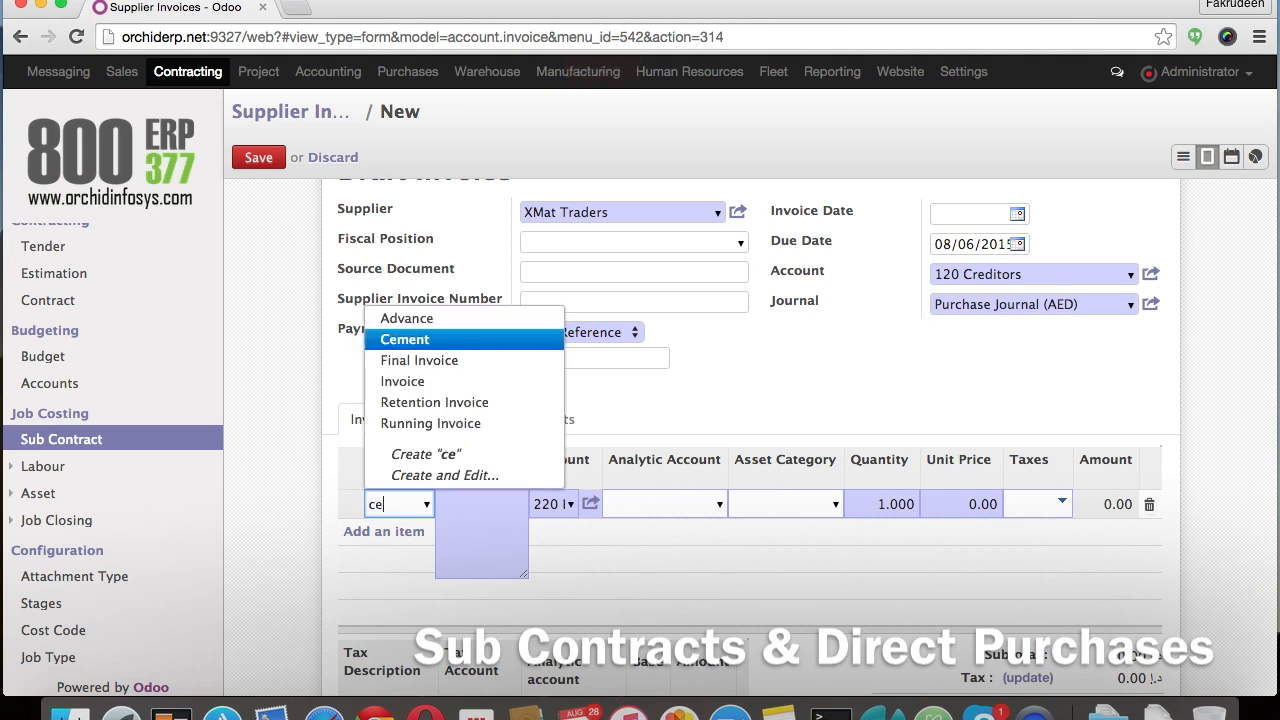
pyautogui.press('Tab')
pyautogui.press('Tab')
pyautogui.press('Tab')
pyautogui.press('Down')
pyautogui.press('Down')
pyautogui.press('Down')
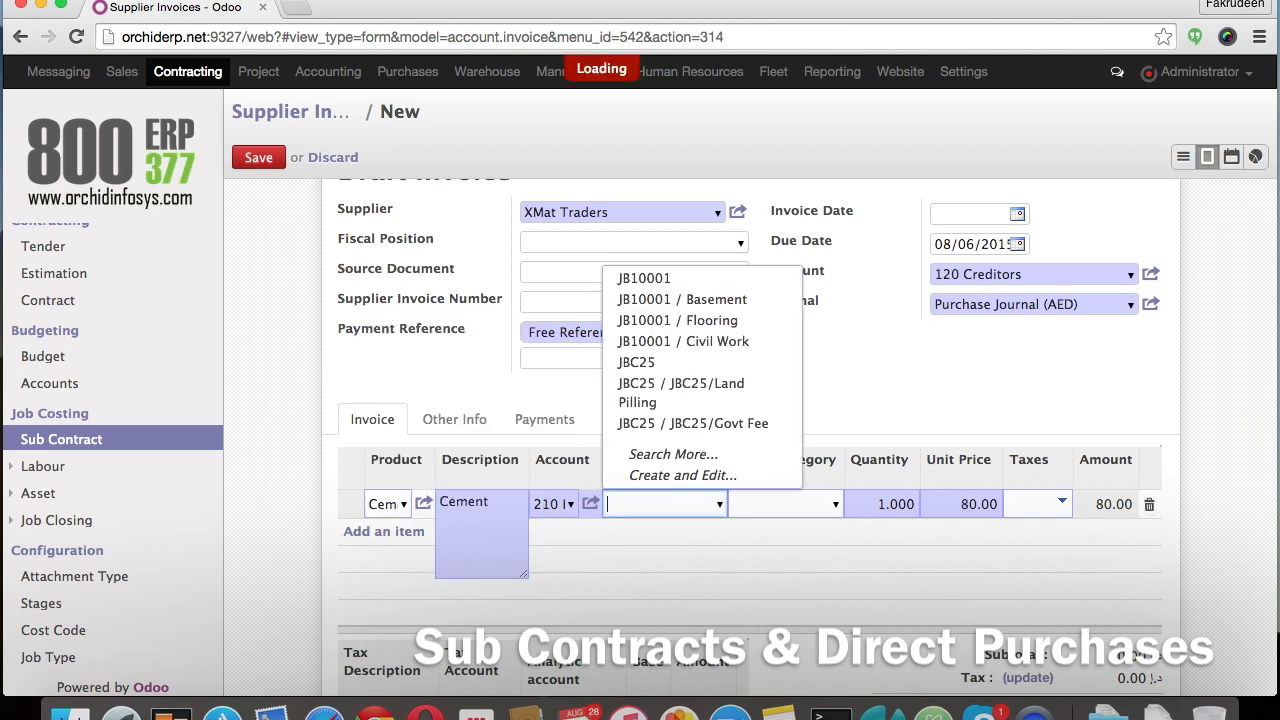
pyautogui.press('Tab')
# Step: Set the Cement line's unit price to 90 and save the supplier invoice
pyautogui.press('Tab')
pyautogui.press('Tab')
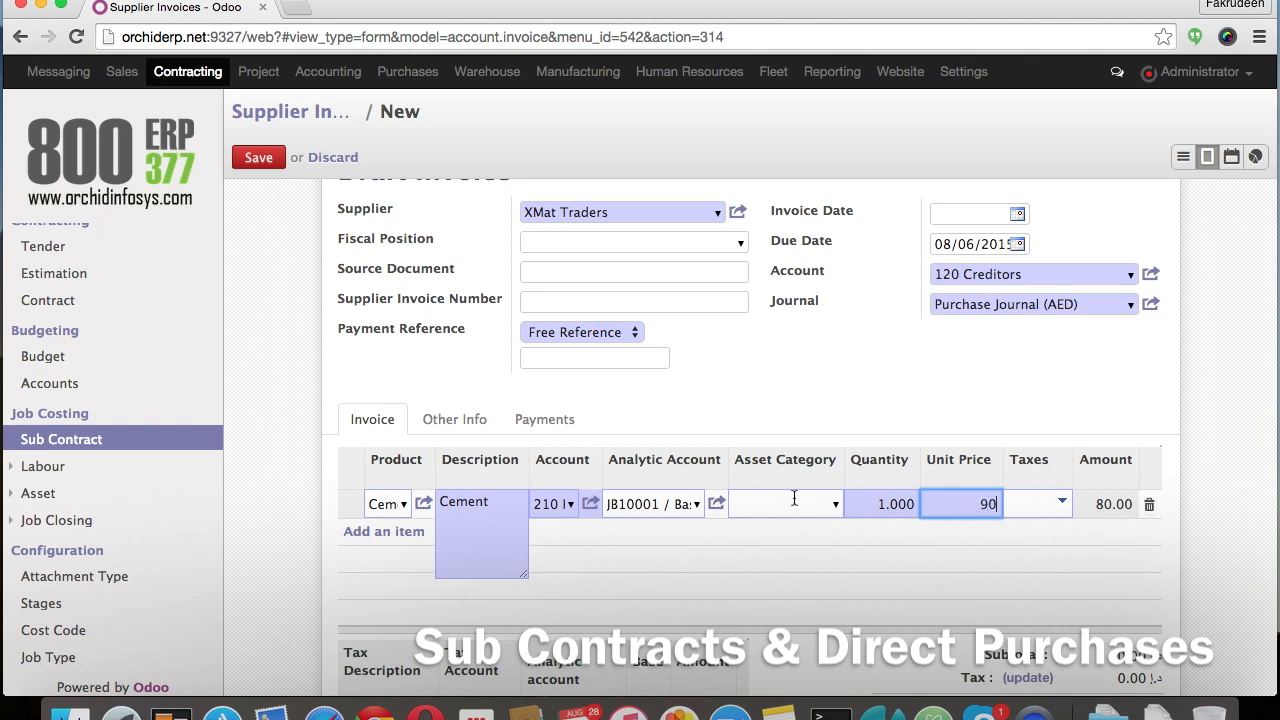
pyautogui.click(888, 507)
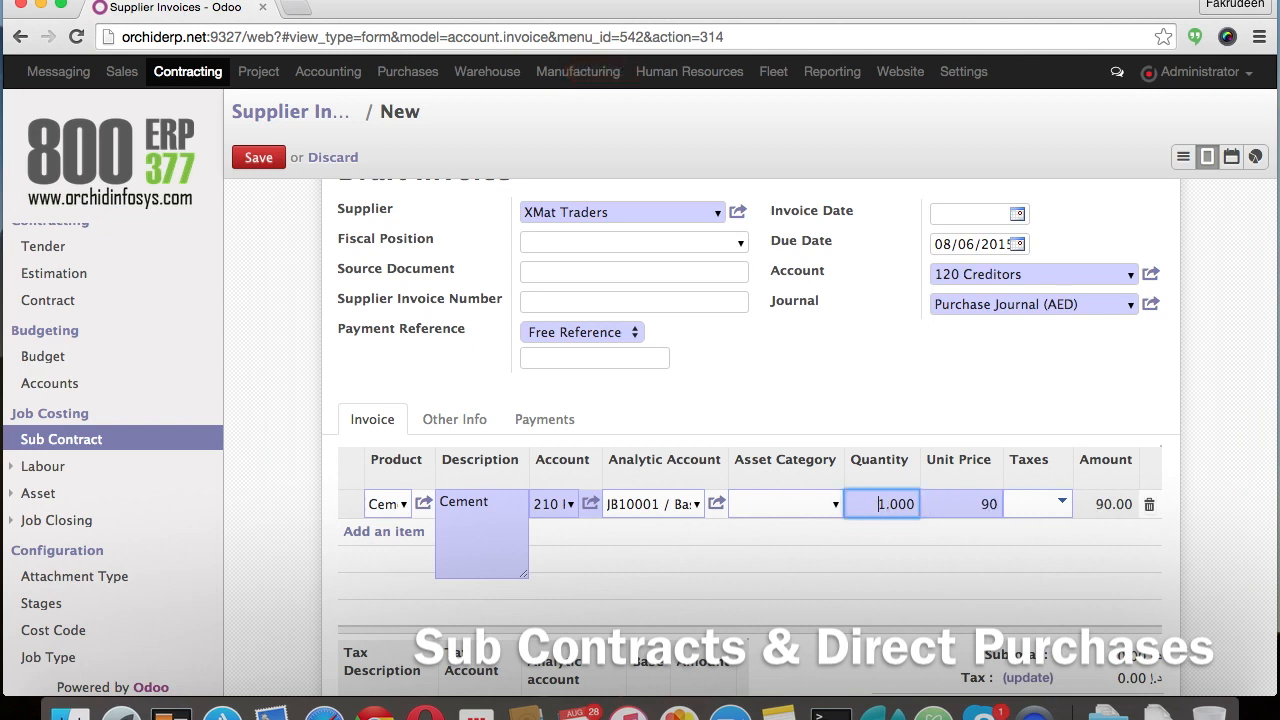
pyautogui.click(259, 157)
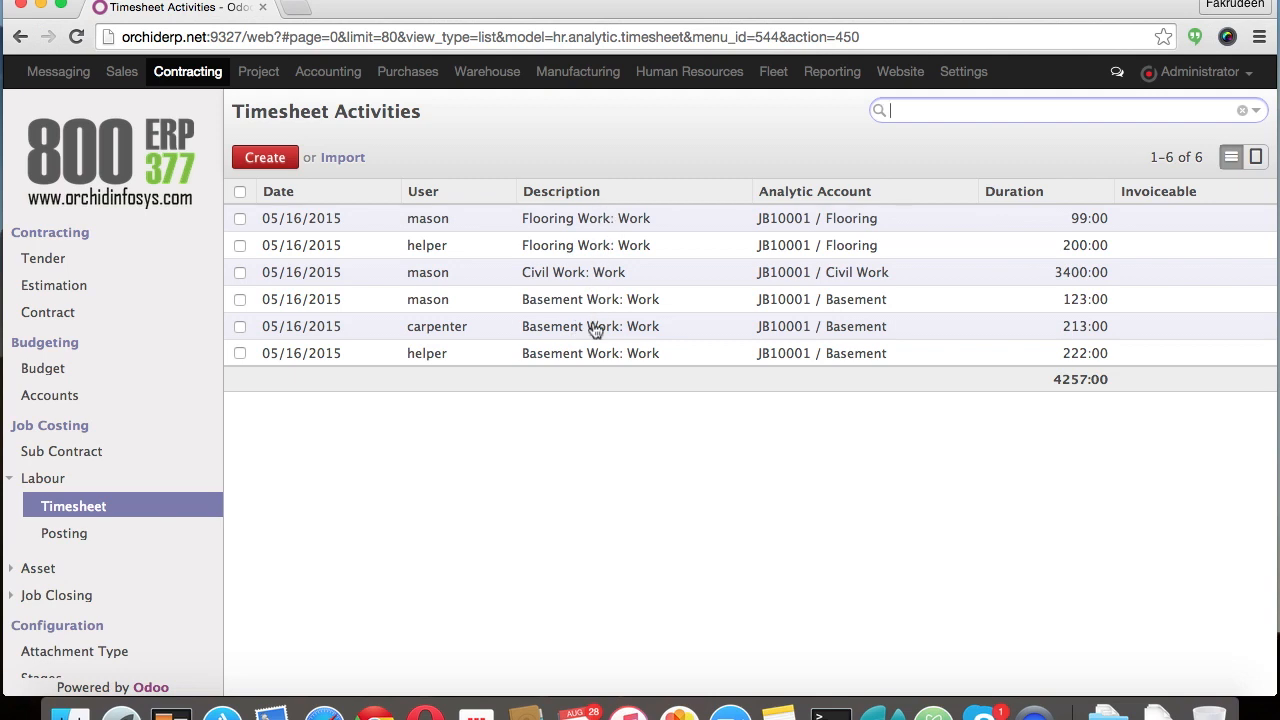
# Step: Create a new labour cost posting titled "May Labour Cost" with the entry date 05/31/2015
pyautogui.click(64, 535)
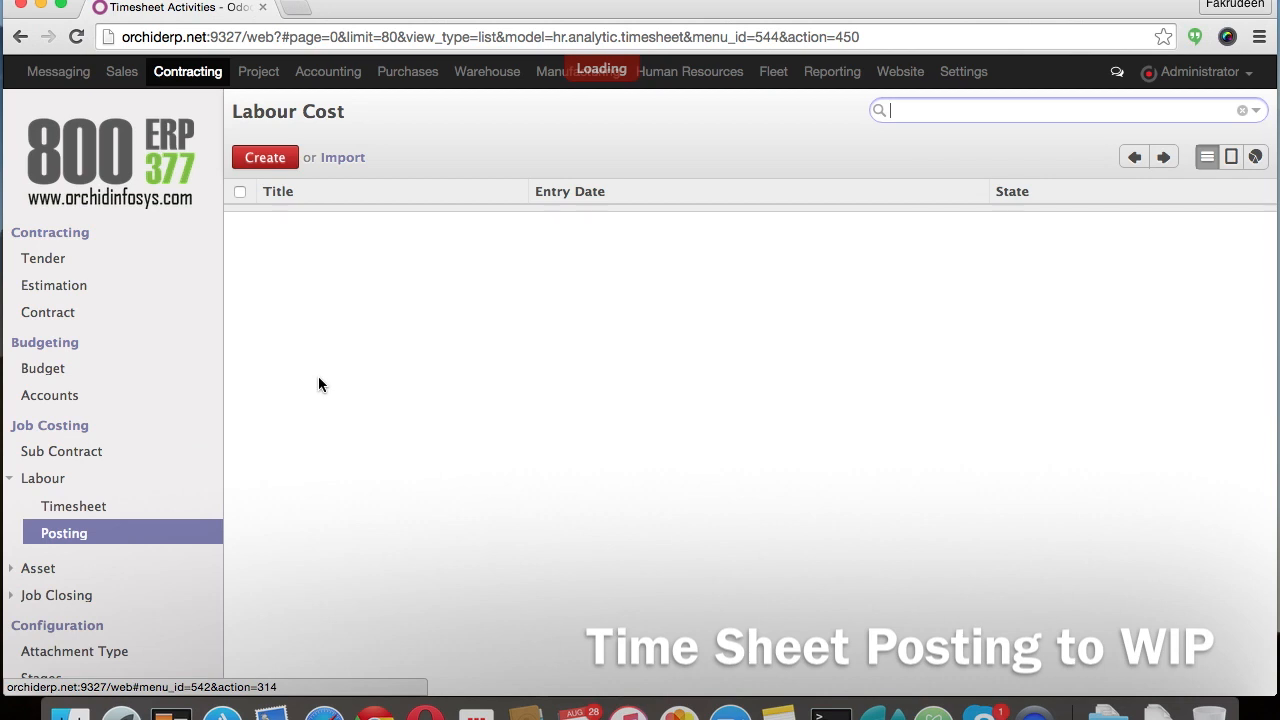
pyautogui.click(270, 158)
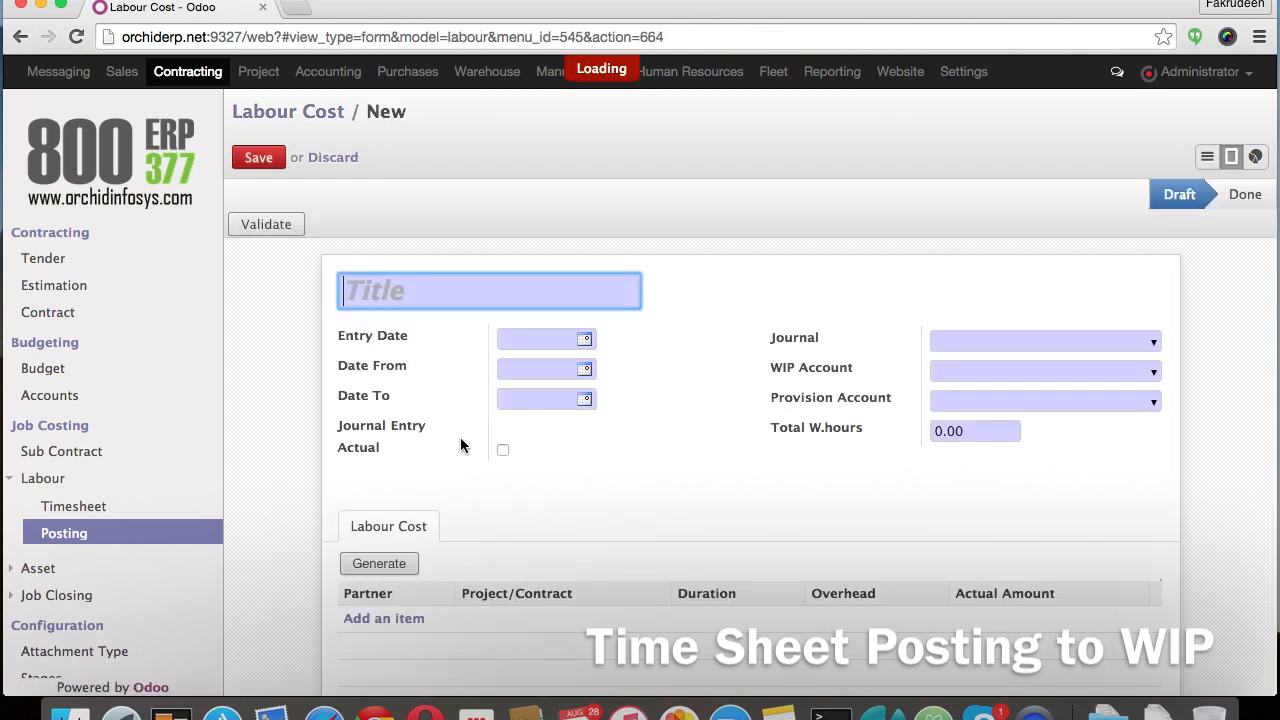
pyautogui.write('May')
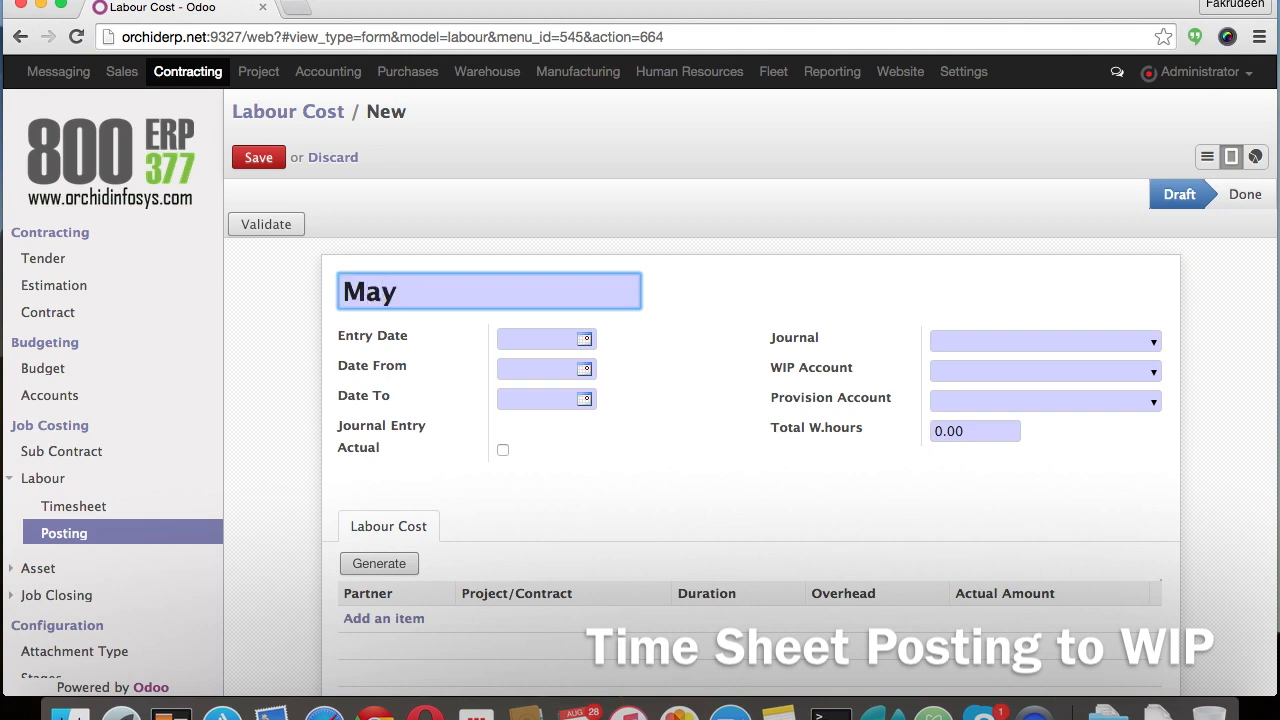
pyautogui.write(' Labour Cost')
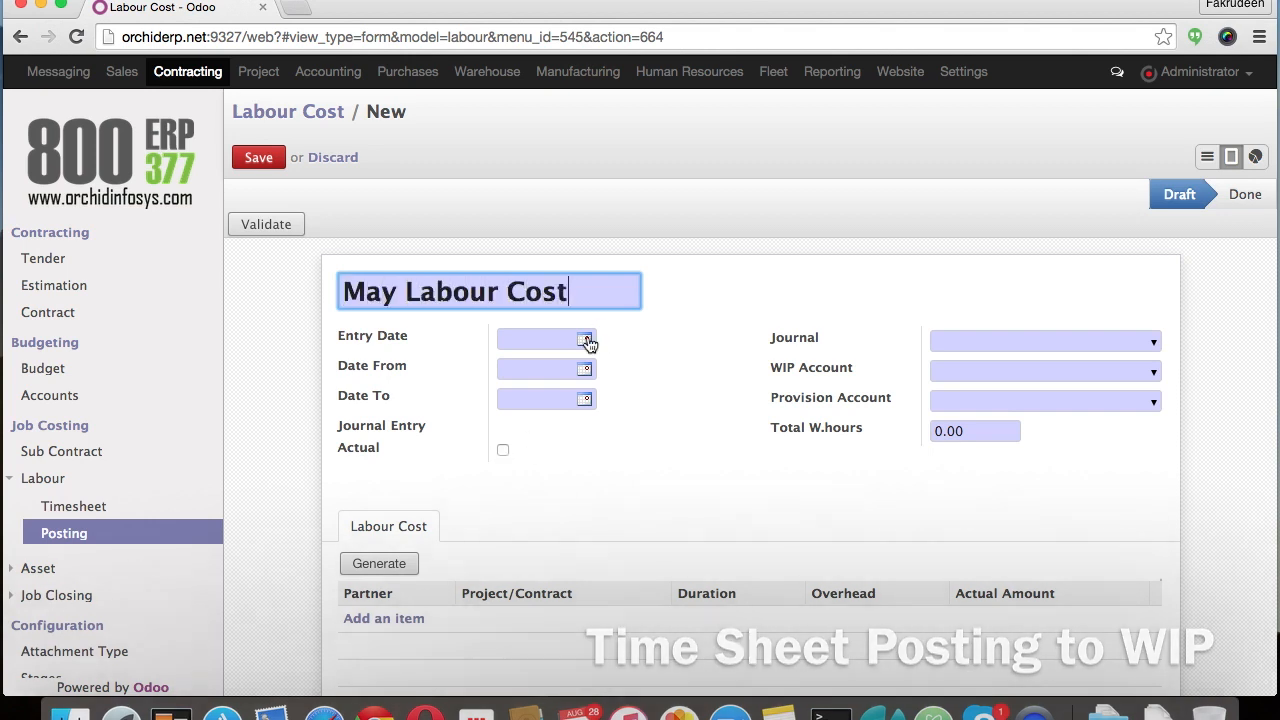
pyautogui.click(585, 340)
pyautogui.click(569, 368)
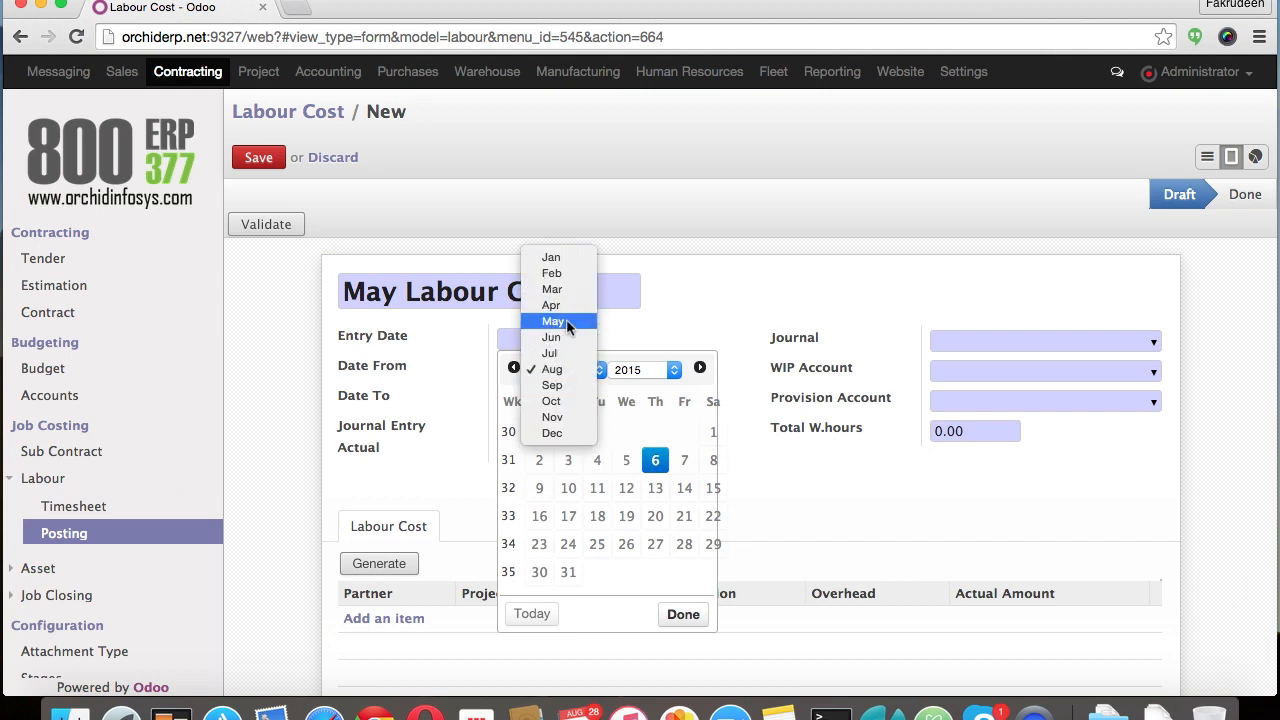
pyautogui.click(566, 321)
pyautogui.click(541, 572)
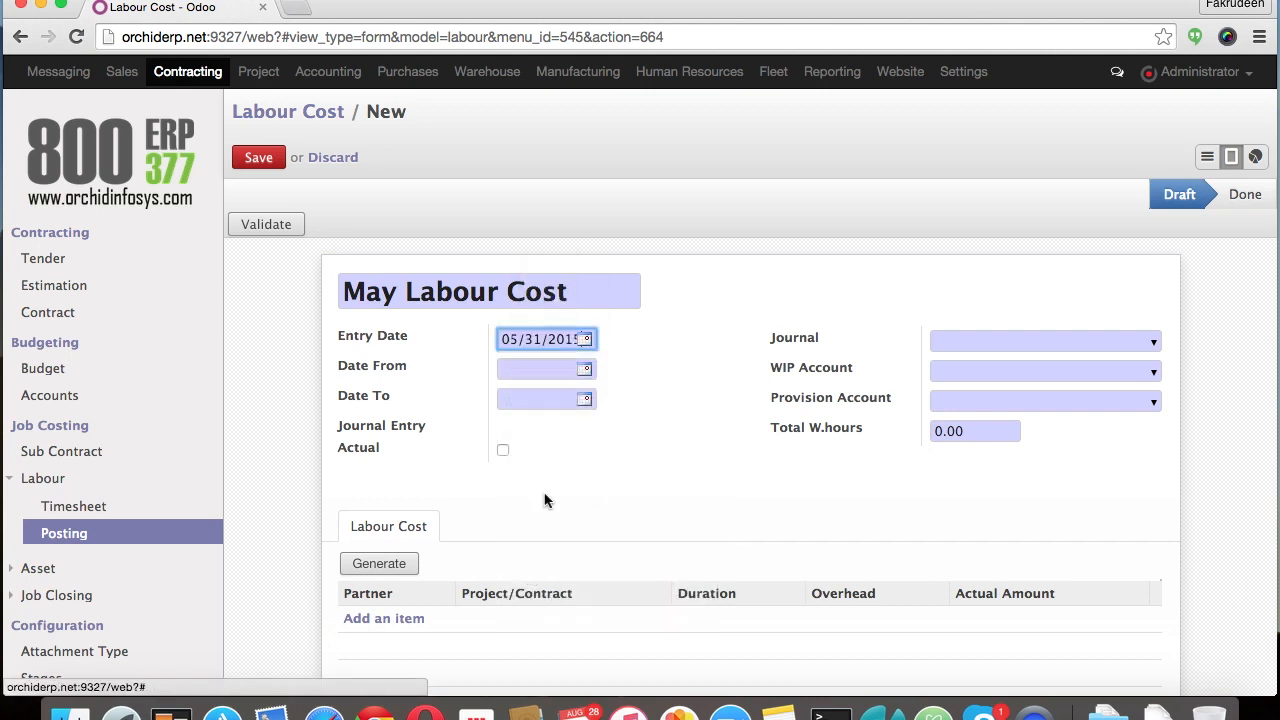
# Step: Set the labour cost posting's period from 05/01/2015 to 05/31/2015
pyautogui.click(585, 370)
pyautogui.click(571, 398)
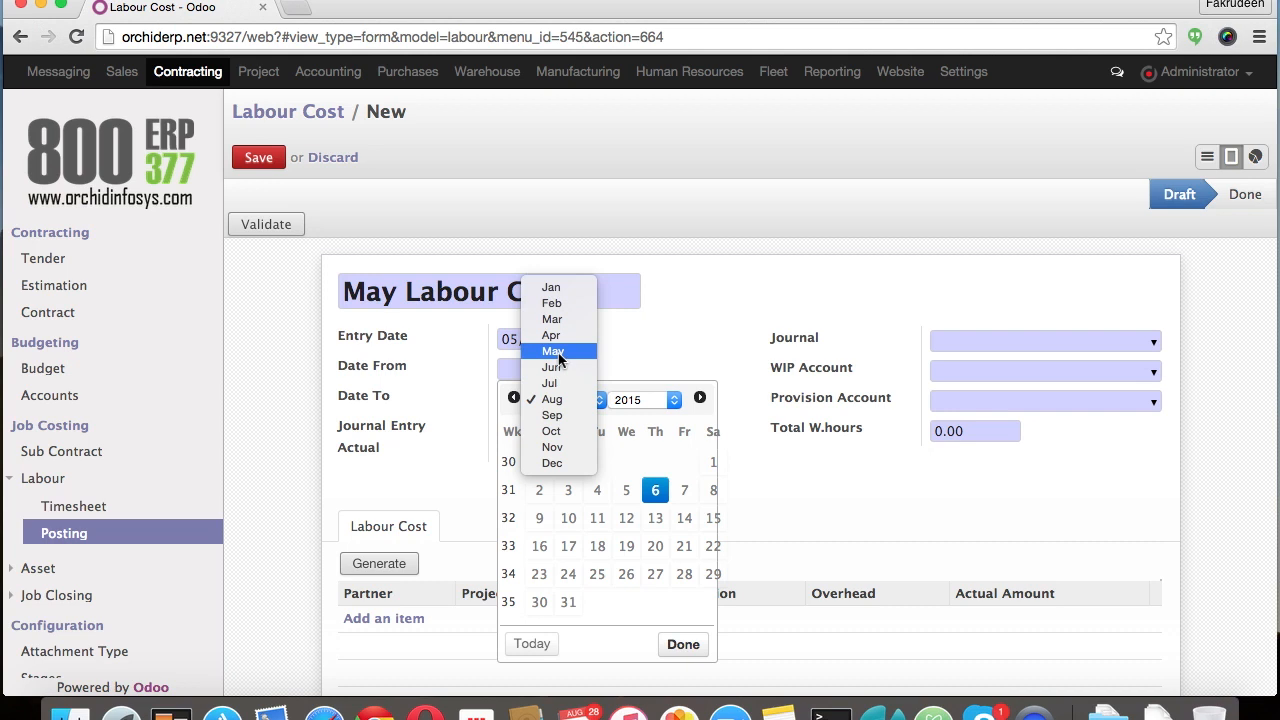
pyautogui.click(553, 351)
pyautogui.click(684, 462)
pyautogui.click(585, 400)
pyautogui.click(566, 430)
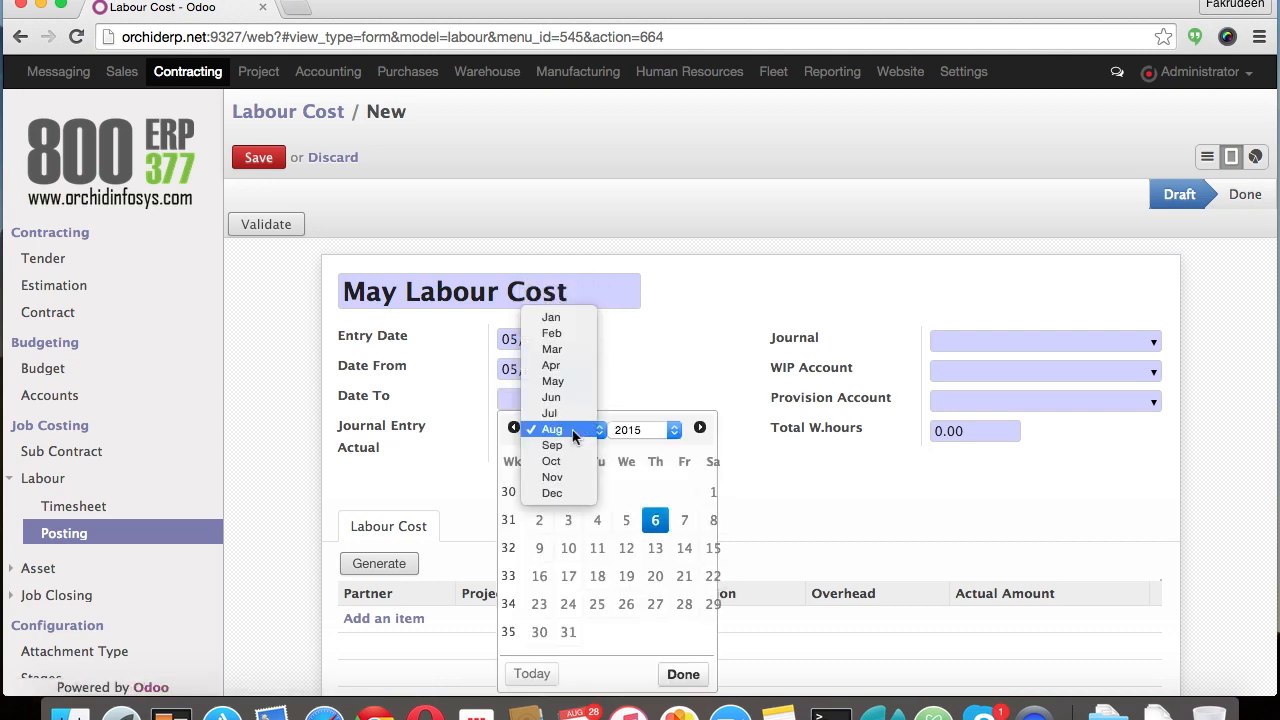
pyautogui.click(559, 377)
pyautogui.click(545, 631)
# Step: Assign Miscellaneous Journal (AED), WIP account 1103 Project WIP A/c and provision account 221 Salary Expenses to the posting
pyautogui.click(988, 342)
pyautogui.write('misc')
pyautogui.press('Tab')
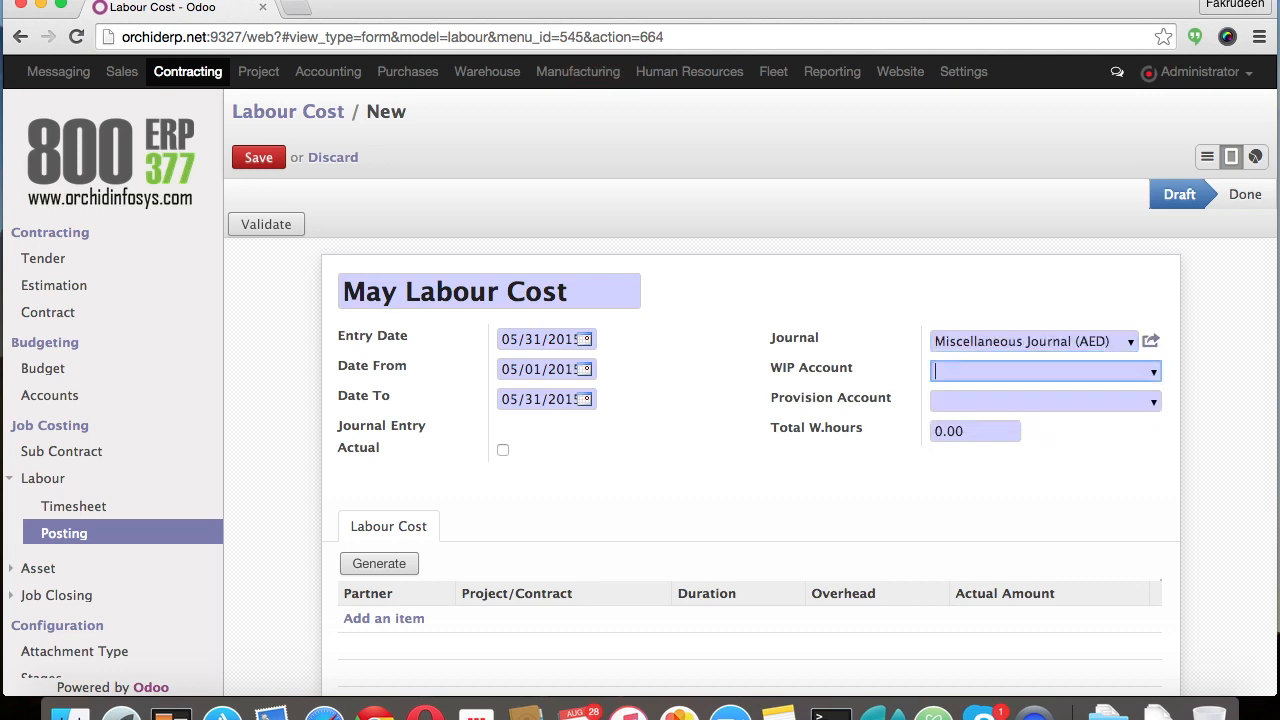
pyautogui.write('wip')
pyautogui.press('Tab')
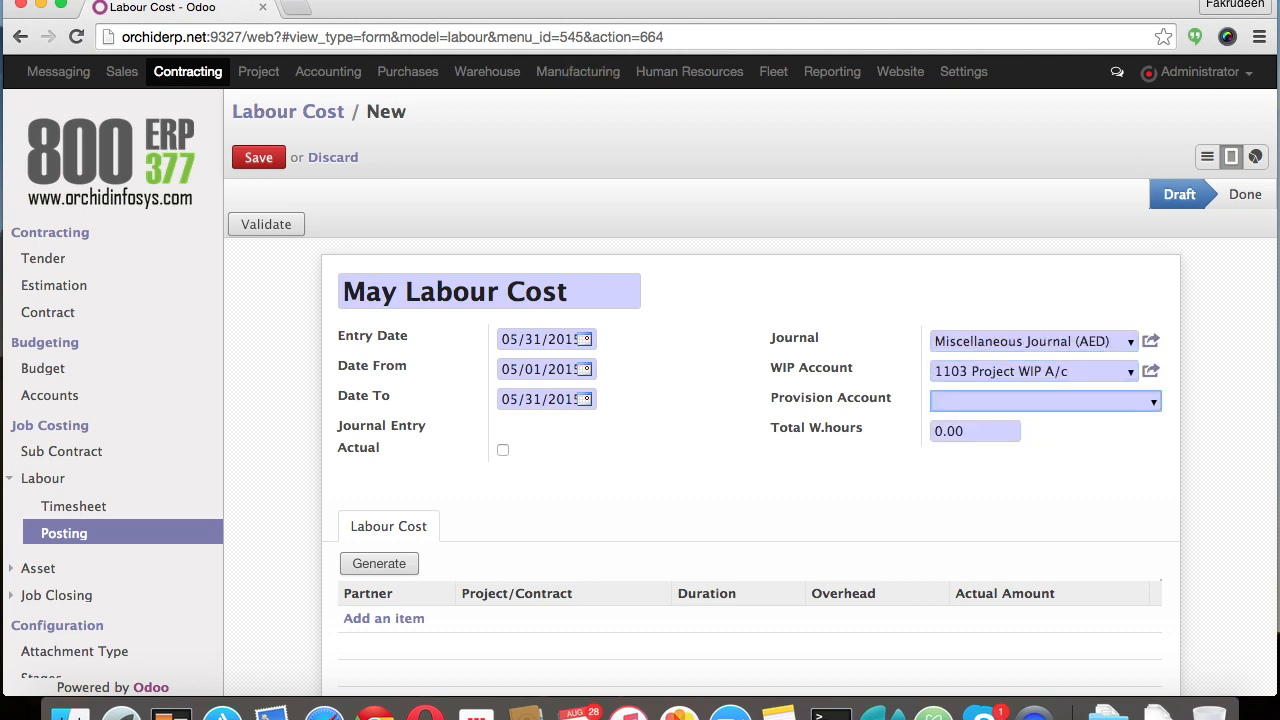
pyautogui.write('sala')
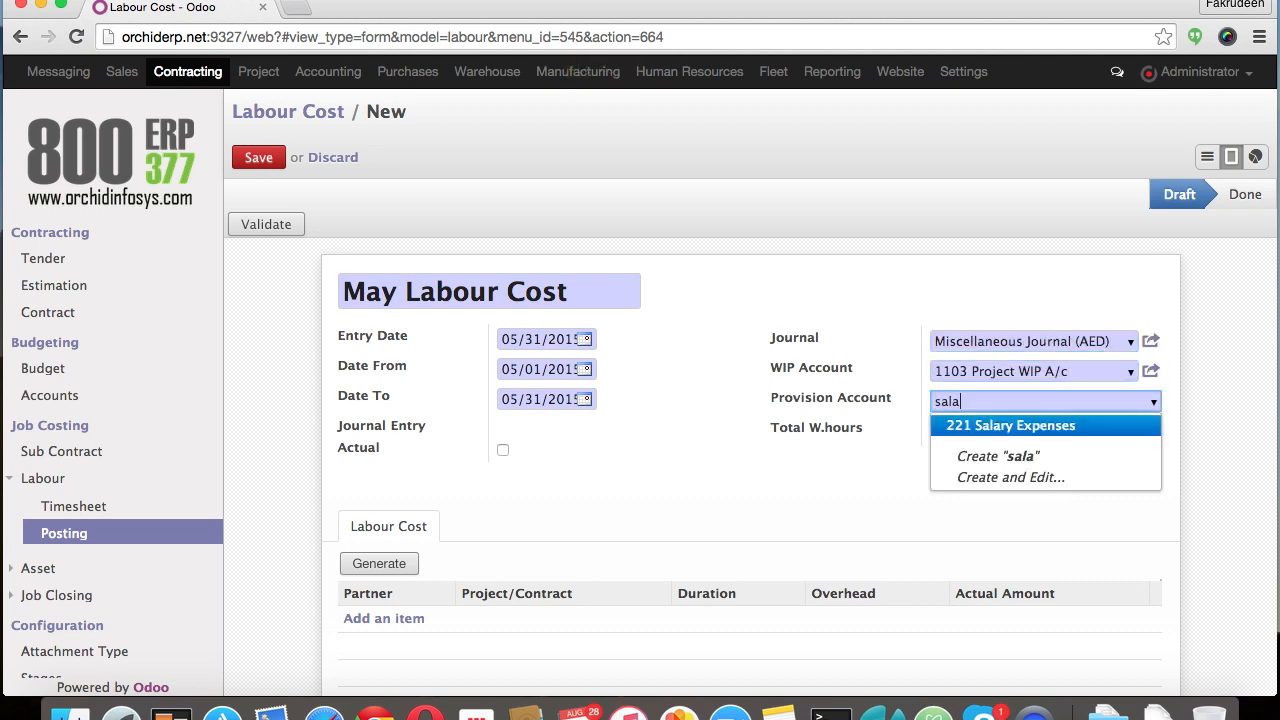
pyautogui.press('Tab')
# Step: Set the posting's total working hours to 200 and save it
pyautogui.write('20')
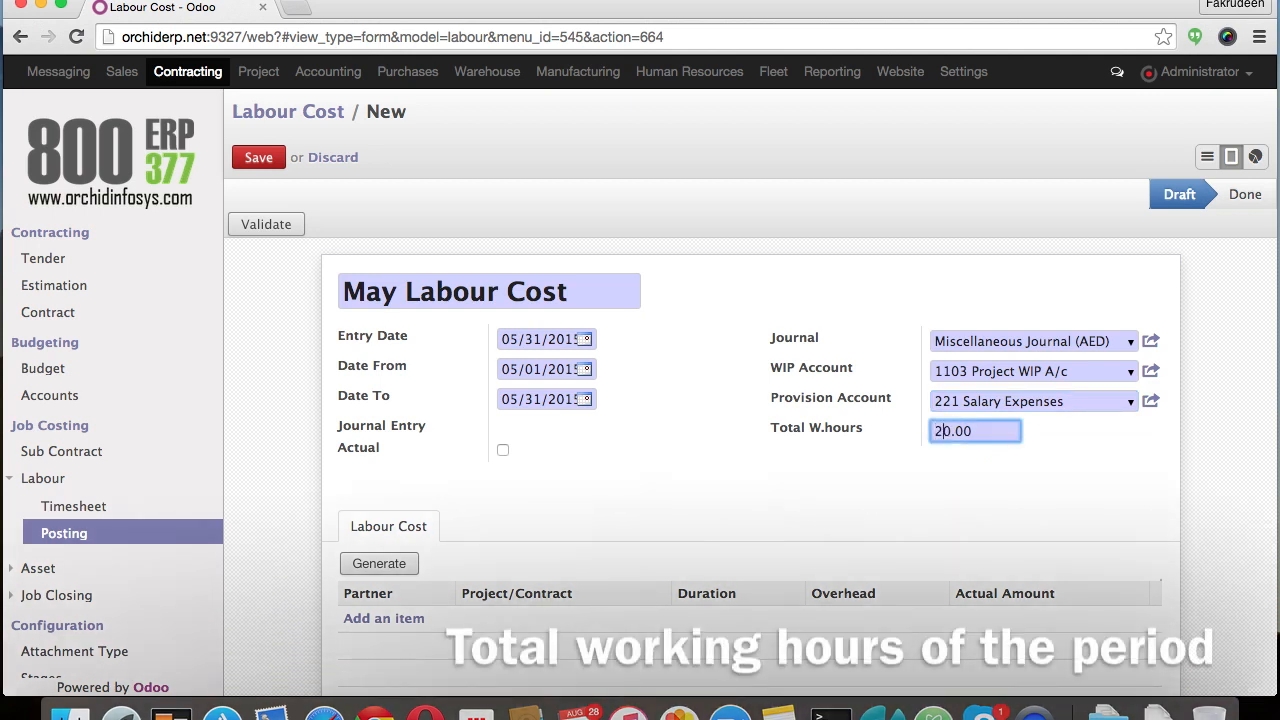
pyautogui.click(731, 512)
pyautogui.scroll(-2, 641, 477)
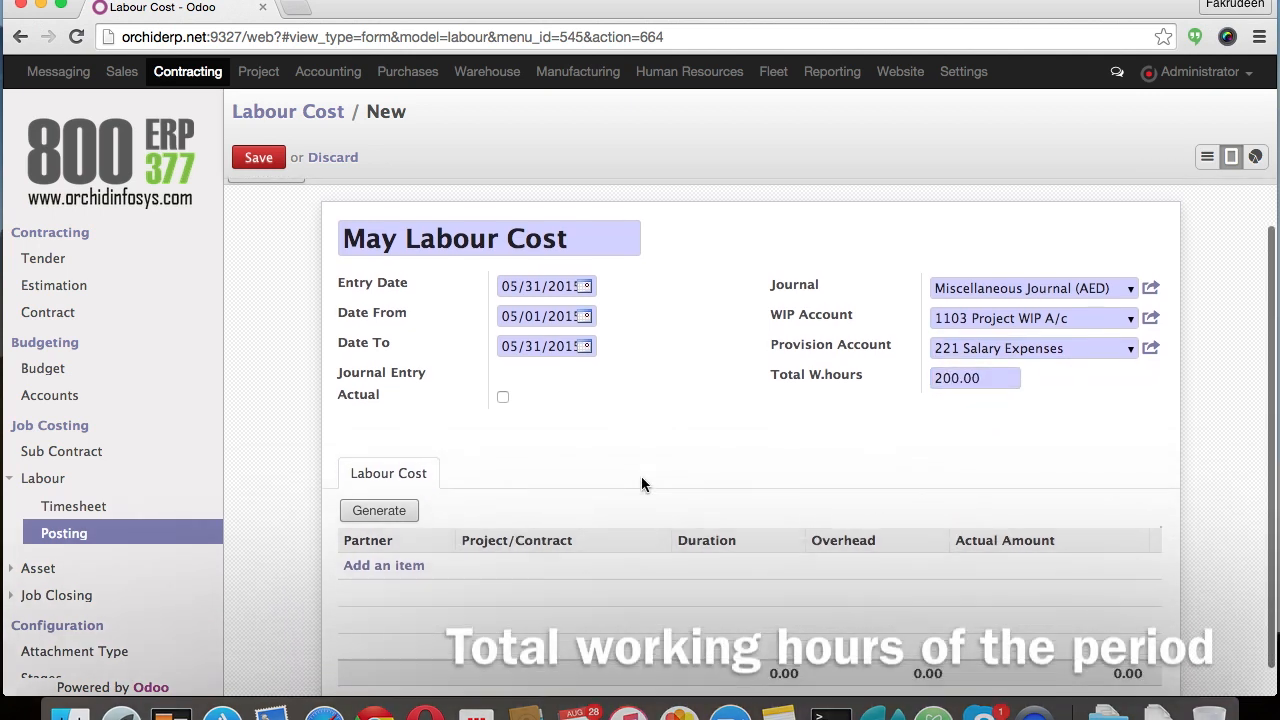
pyautogui.click(258, 157)
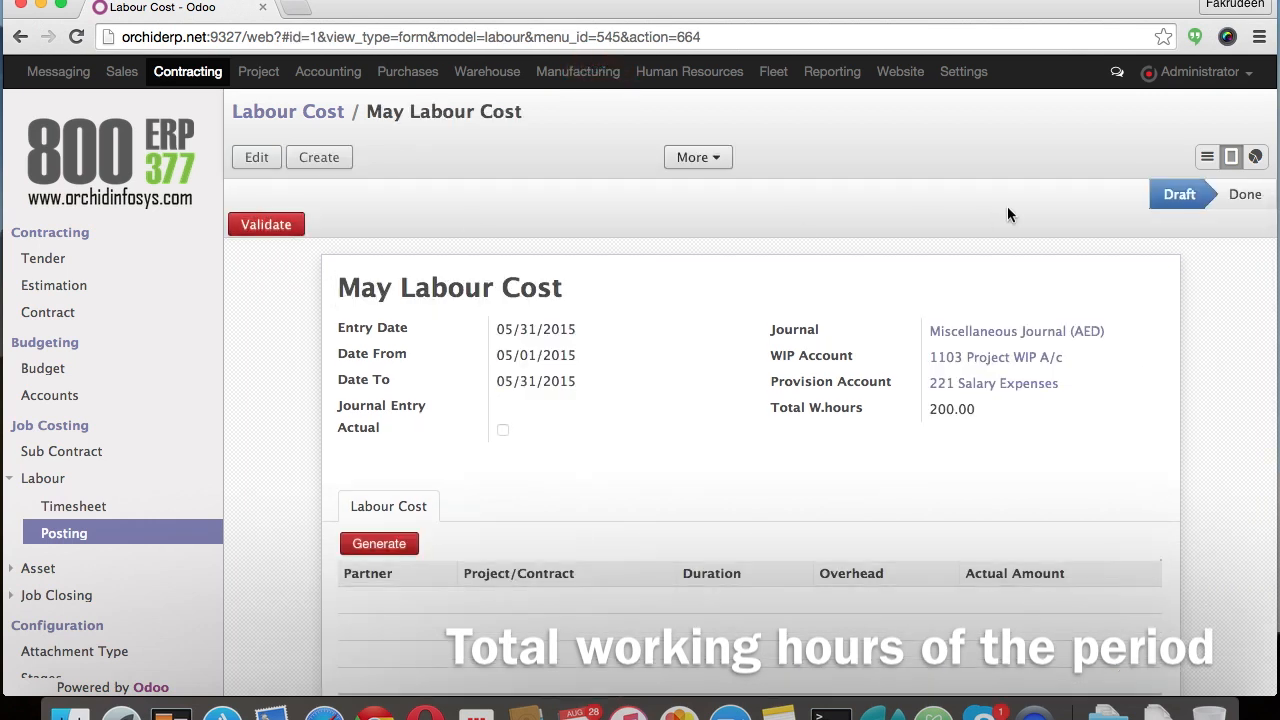
# Step: Generate the labour cost lines for the May posting and validate it
pyautogui.scroll(-2, 419, 485)
pyautogui.click(415, 484)
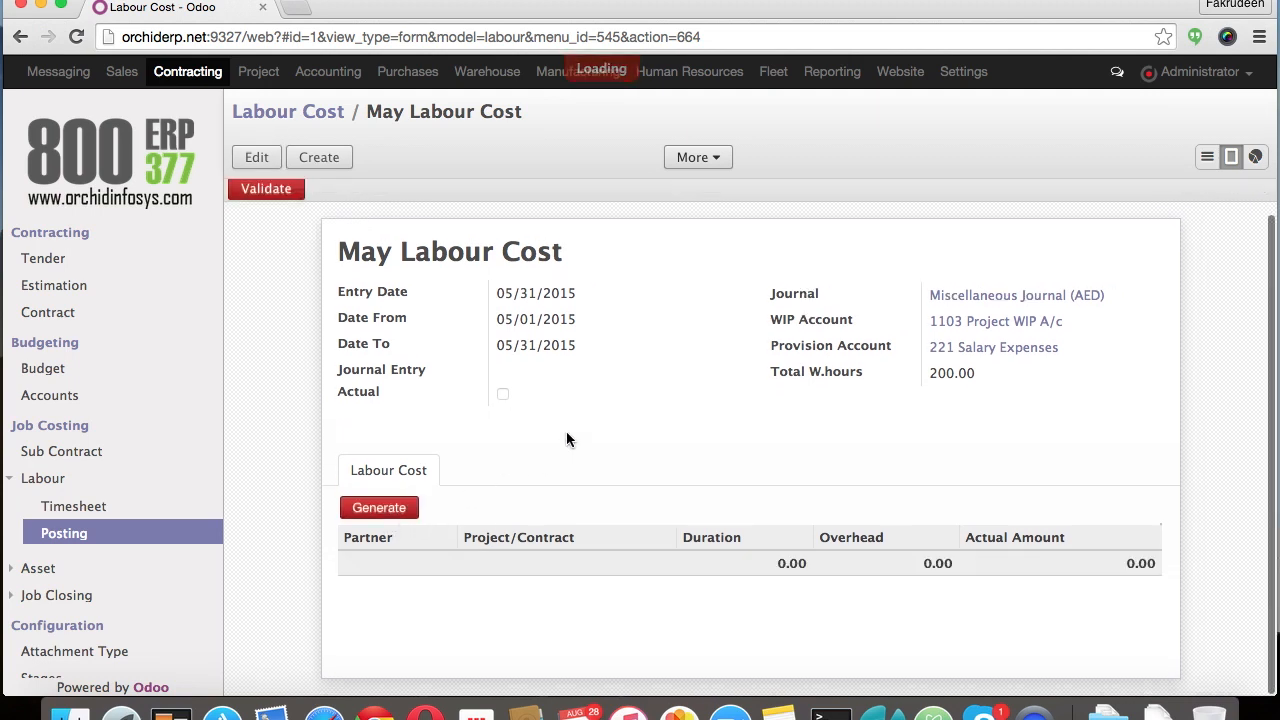
pyautogui.scroll(2, 566, 540)
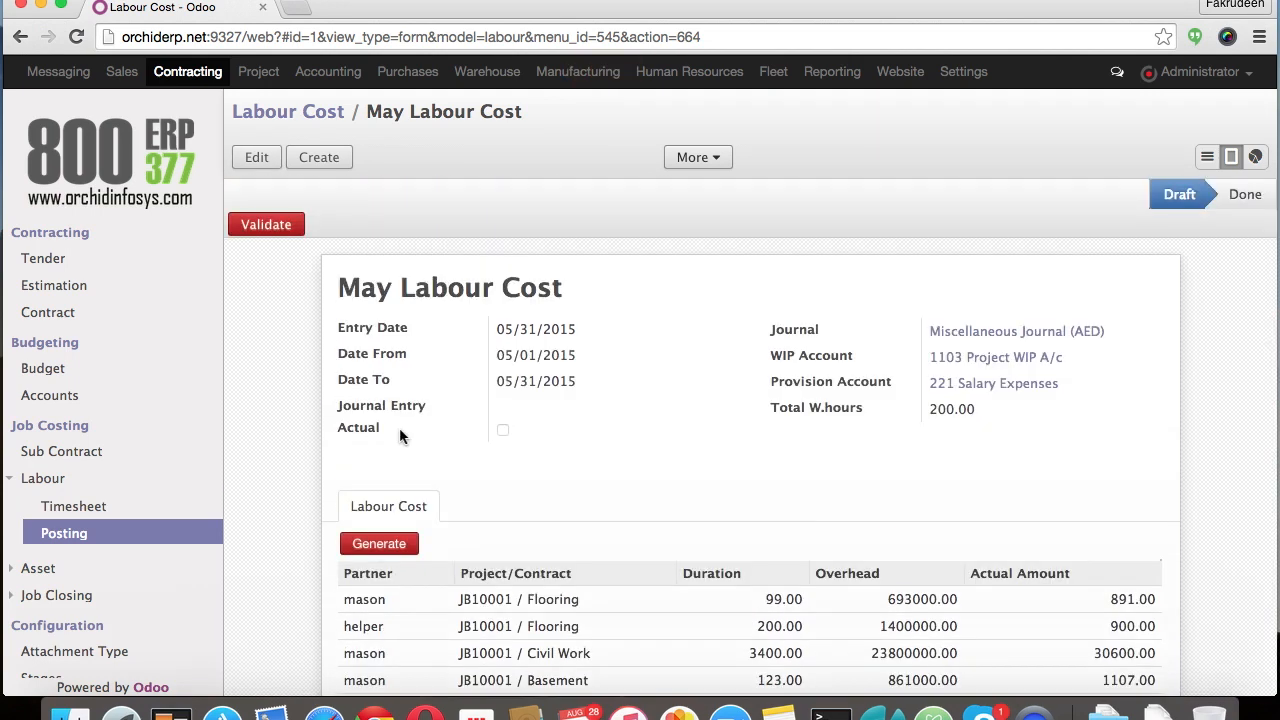
pyautogui.click(283, 226)
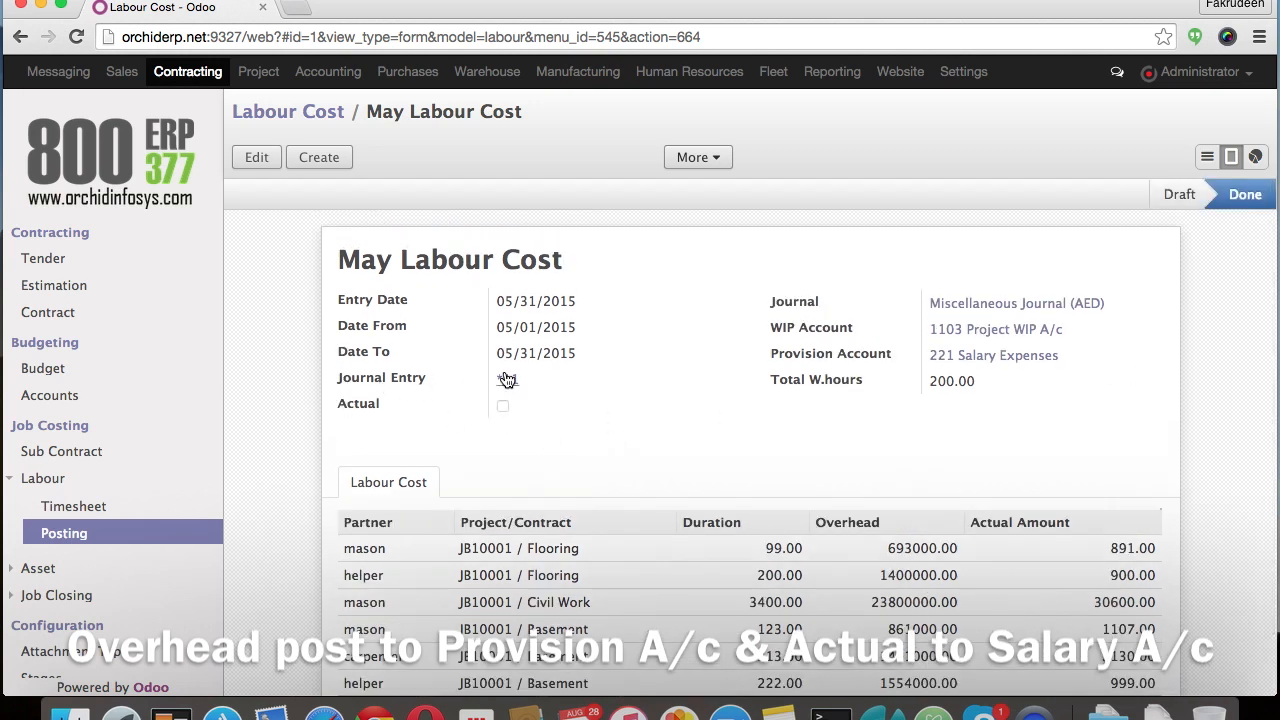
# Step: Open the journal entry generated by the May labour cost posting
pyautogui.click(507, 378)
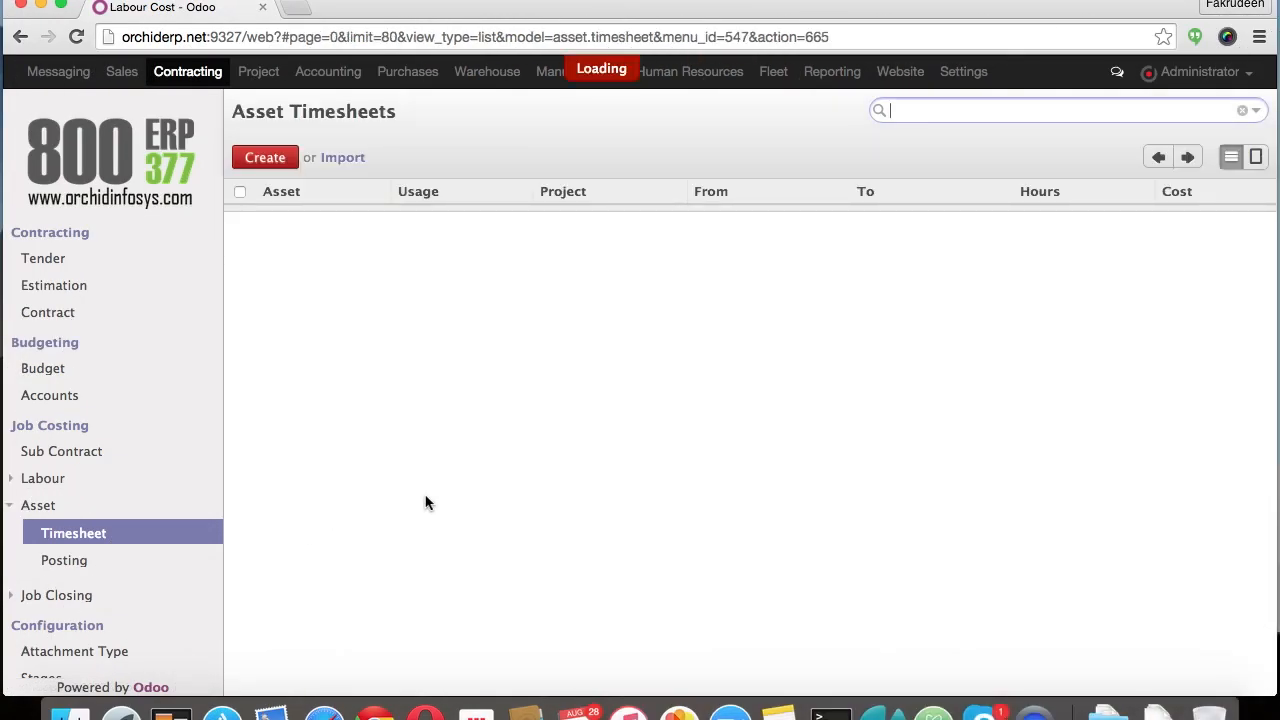
# Step: Create an asset timesheet line for Machinery with usage Concrete and project JB10001 / Basement
pyautogui.click(263, 157)
pyautogui.click(301, 224)
pyautogui.click(303, 248)
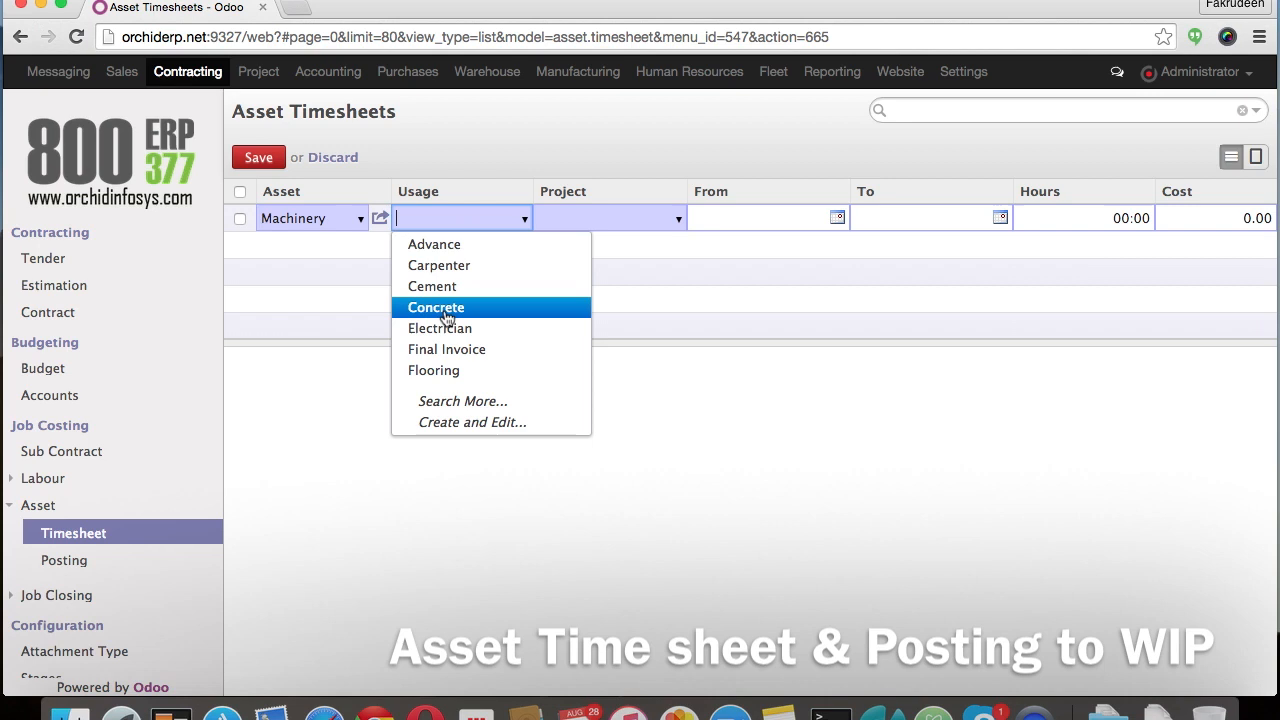
pyautogui.click(447, 309)
pyautogui.click(615, 219)
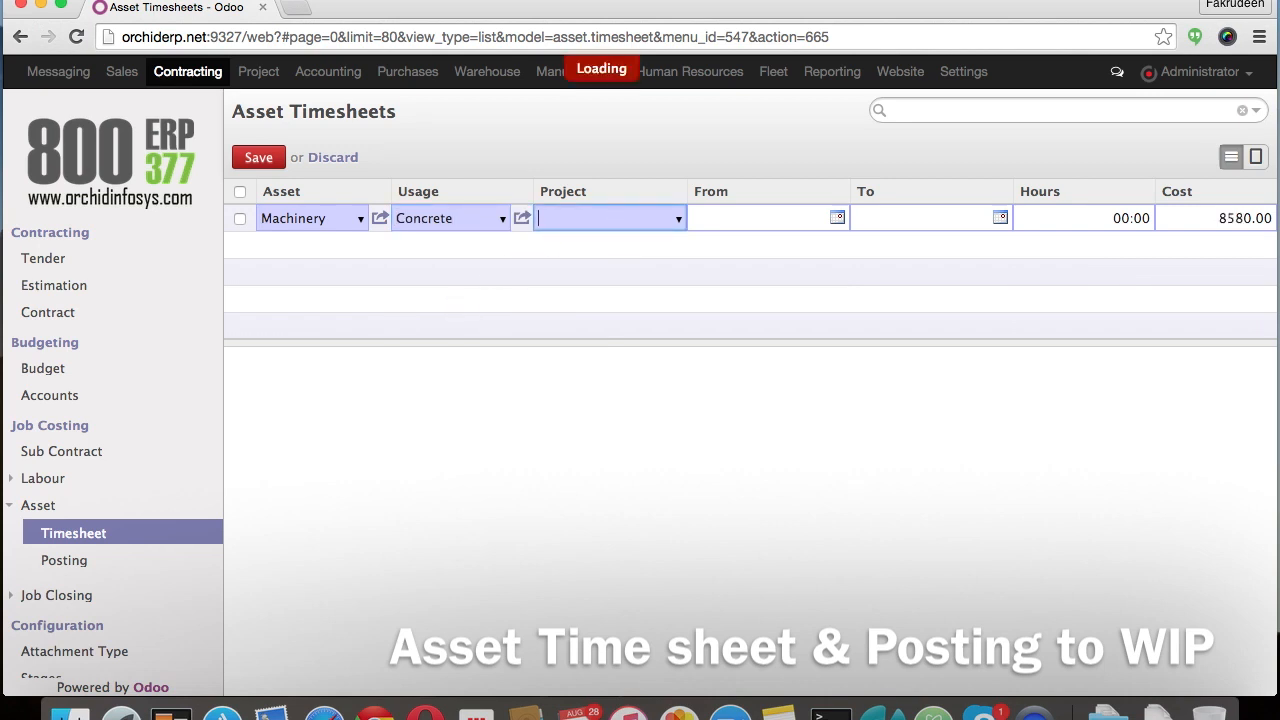
pyautogui.click(615, 266)
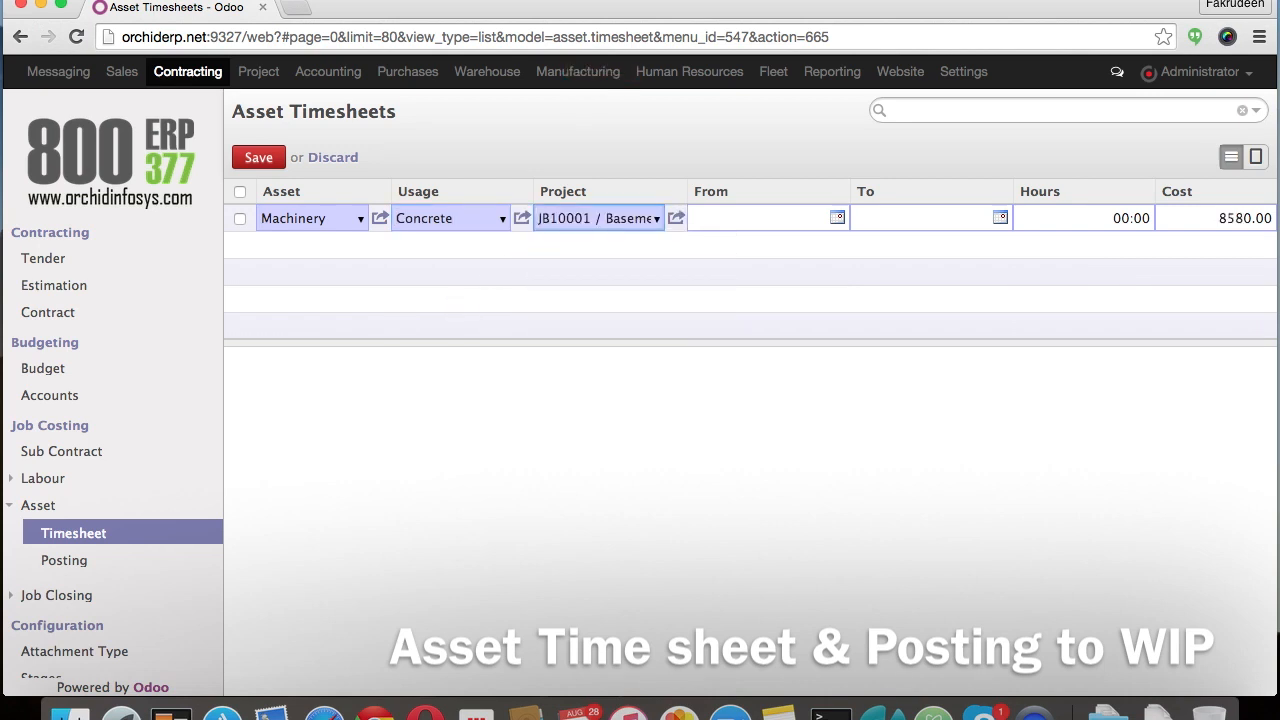
# Step: Set the machinery timesheet's period from 05/01/2015 to 06/30/2015
pyautogui.click(836, 220)
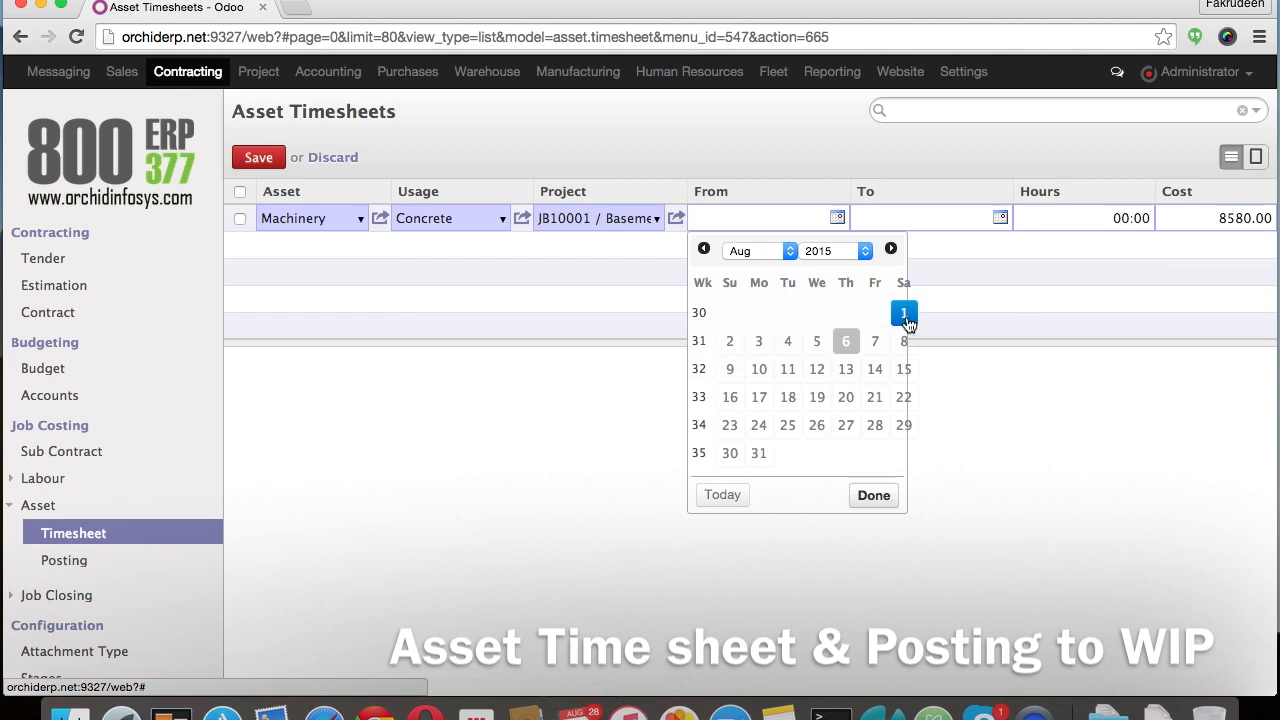
pyautogui.click(758, 250)
pyautogui.click(740, 203)
pyautogui.click(875, 313)
pyautogui.click(1000, 217)
pyautogui.click(918, 251)
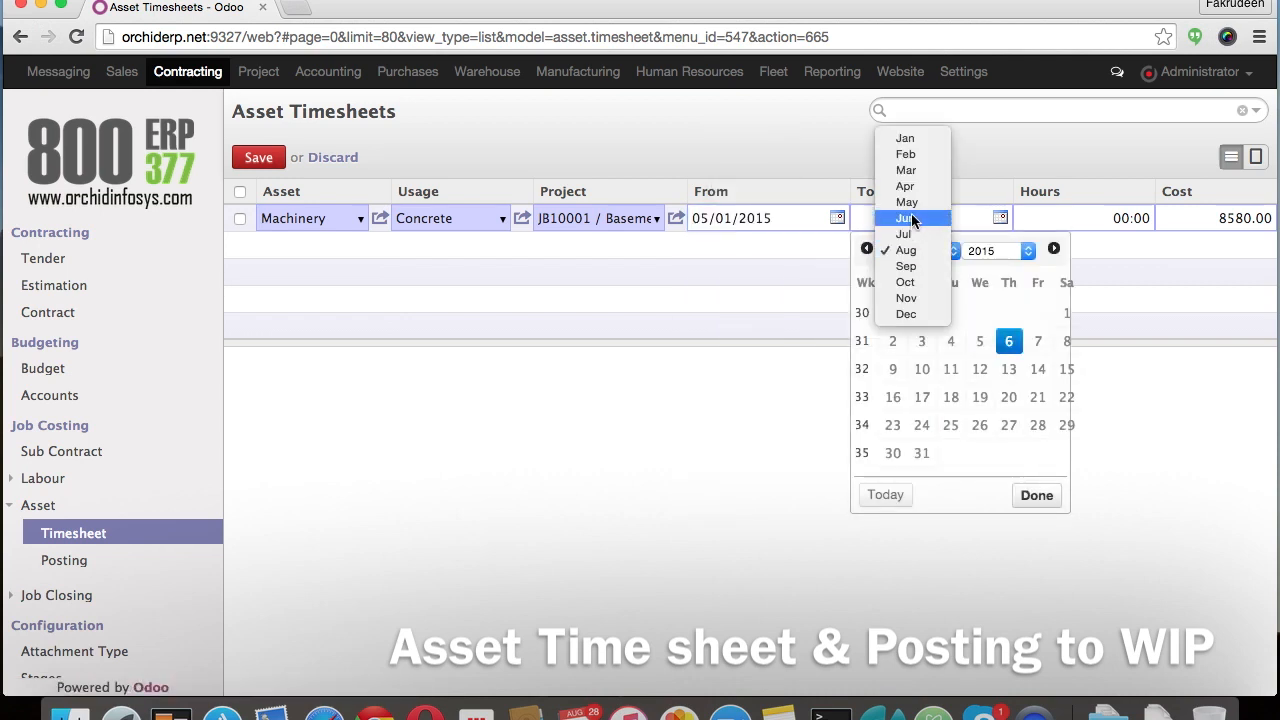
pyautogui.click(911, 216)
pyautogui.click(951, 423)
# Step: Enter 3000:00 hours and a cost of 6000 on the machinery timesheet line and save it
pyautogui.click(1102, 218)
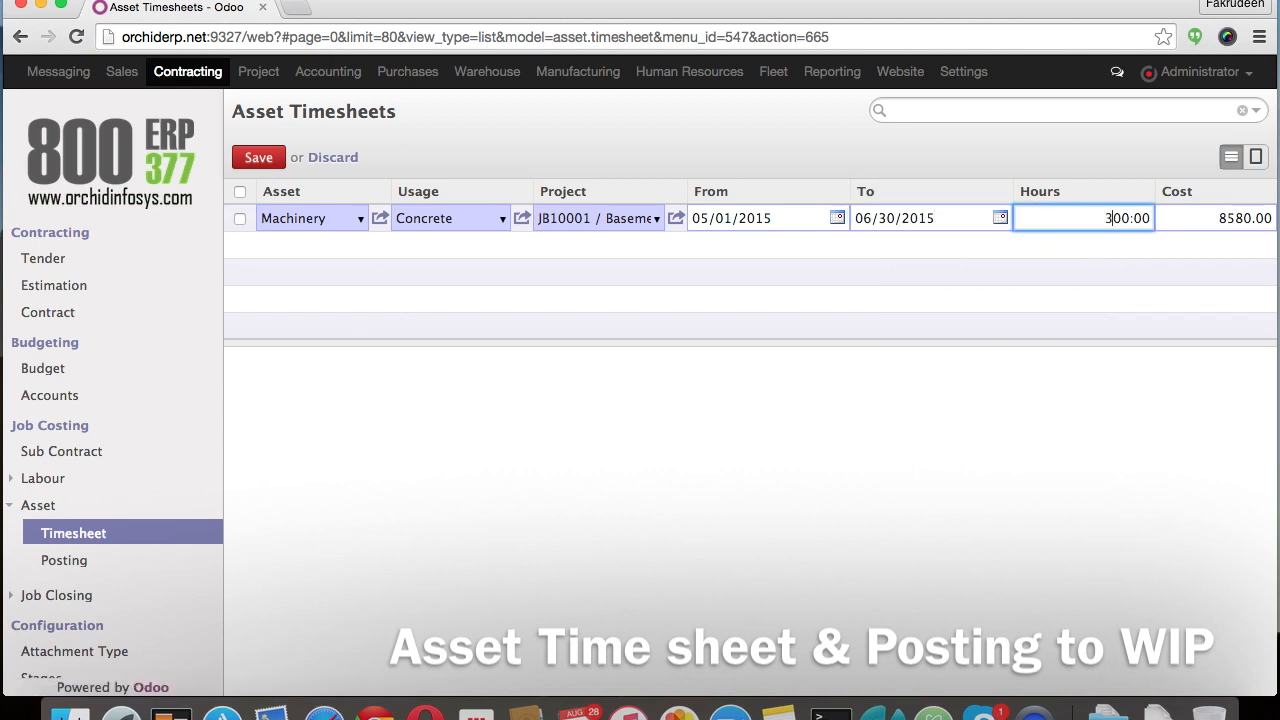
pyautogui.press('Tab')
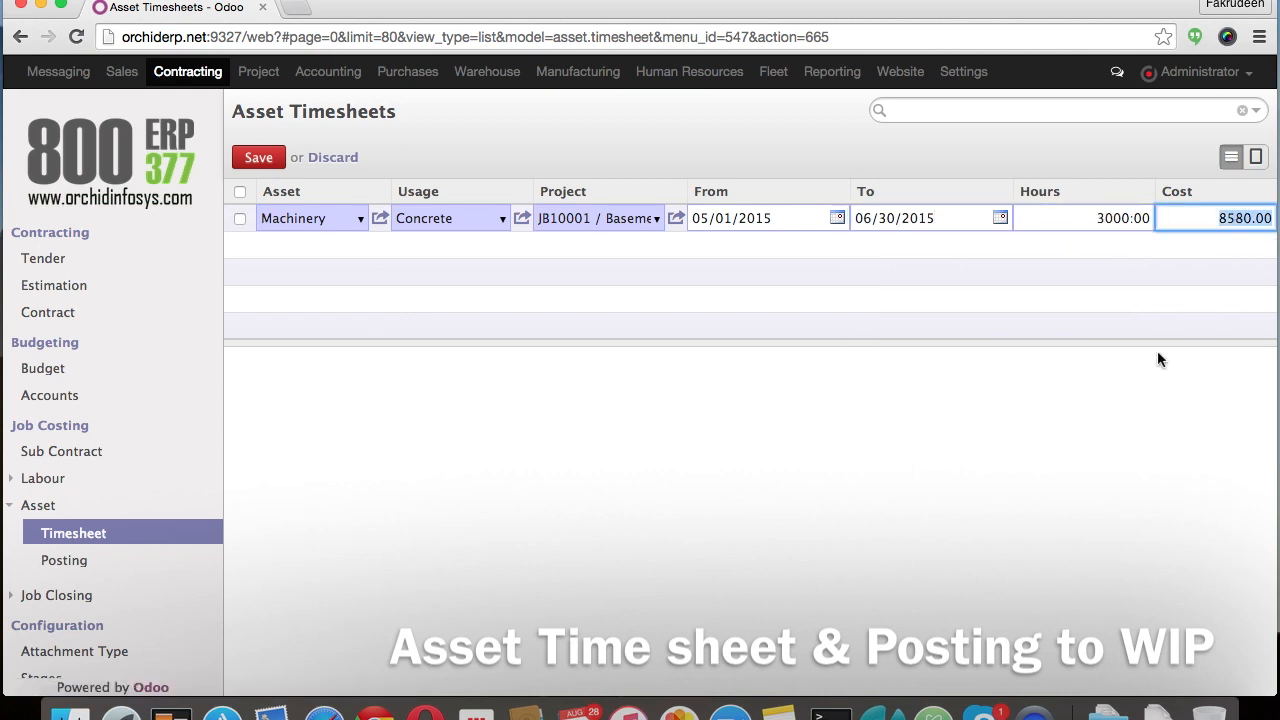
pyautogui.write('6000')
pyautogui.press('Return')
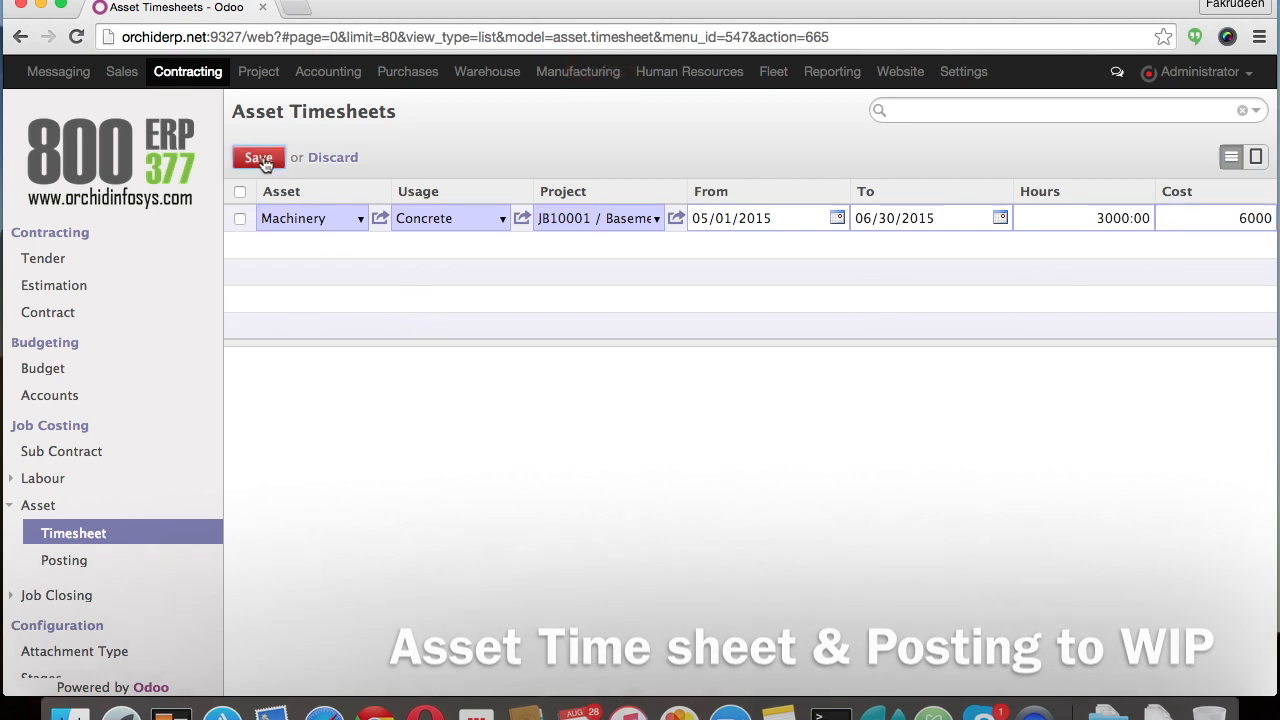
# Step: Open the asset posting wizard for the timesheet invoices
pyautogui.click(64, 566)
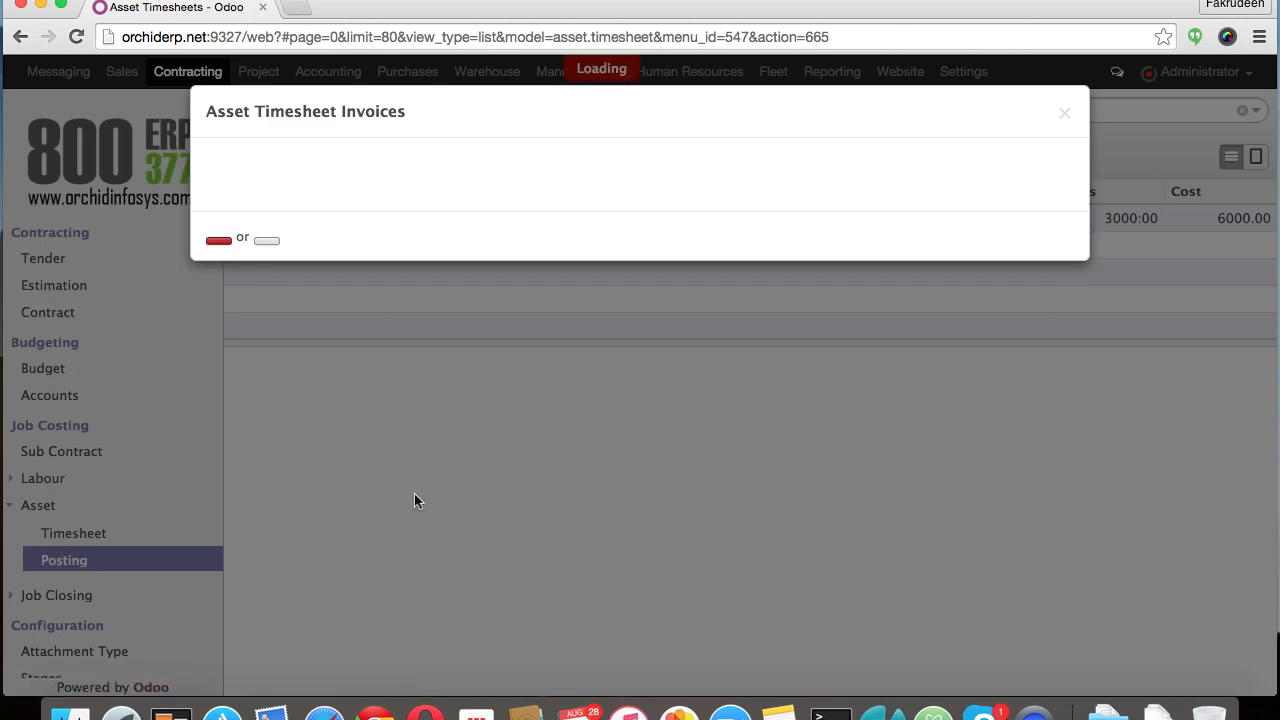
pyautogui.click(624, 180)
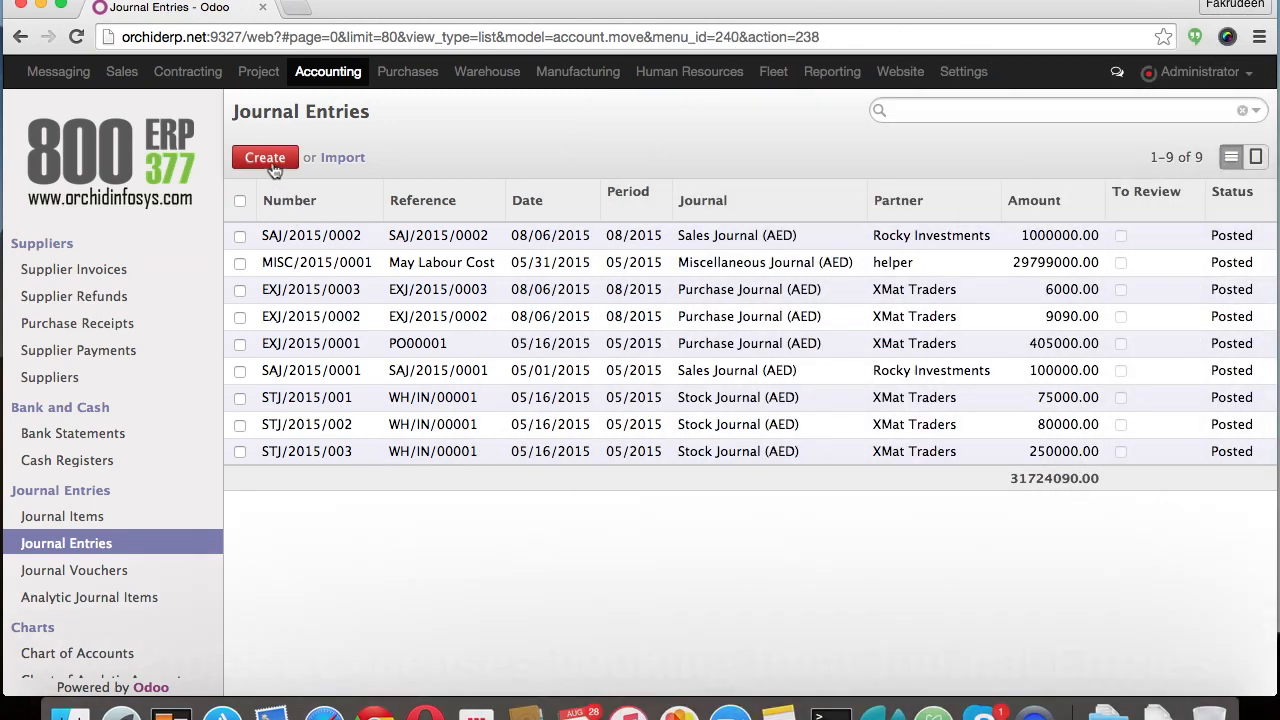
# Step: Create a journal entry in Miscellaneous Journal (AED) with period 06/2015 and date 06/17/2015
pyautogui.click(274, 166)
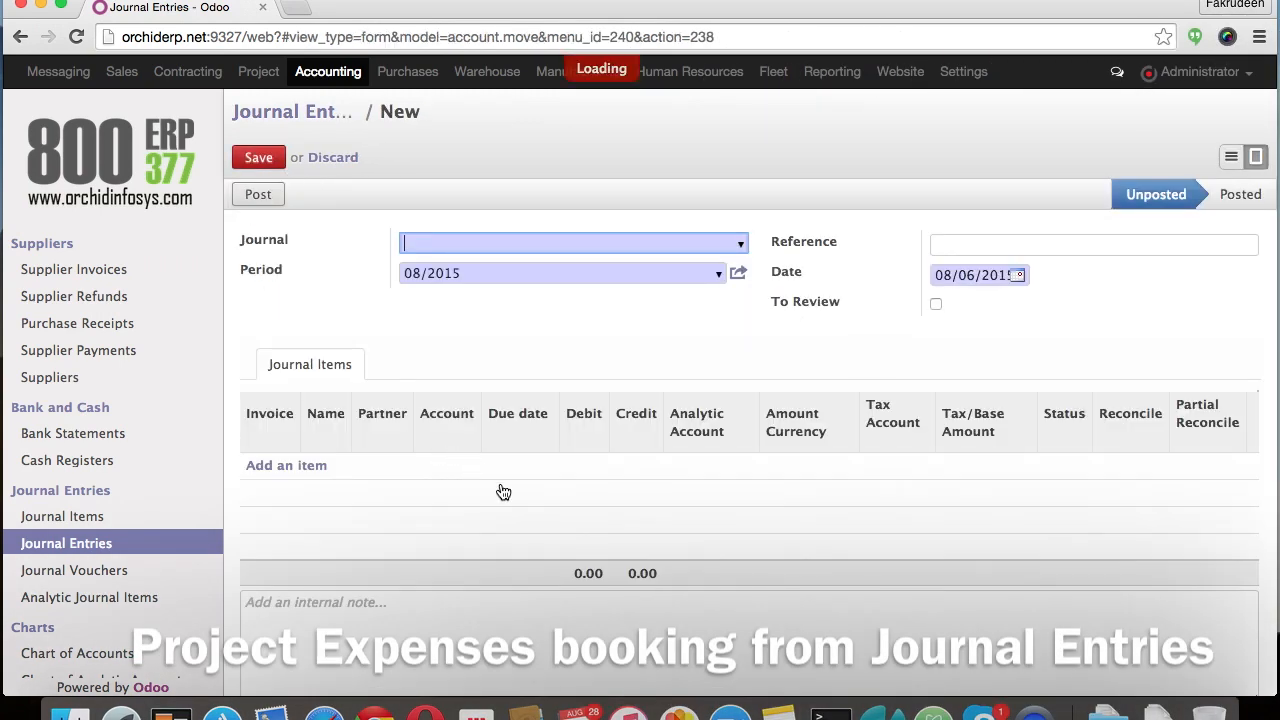
pyautogui.write('misc')
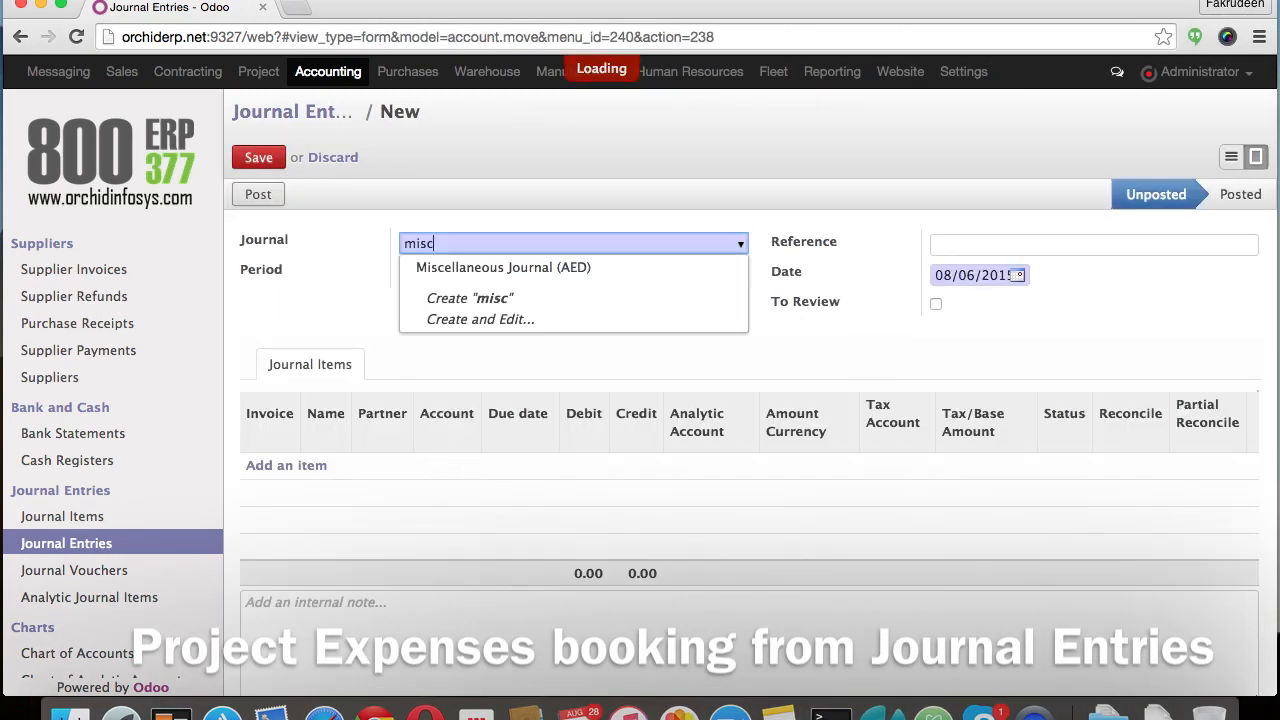
pyautogui.press('Tab')
pyautogui.write('06')
pyautogui.press('Return')
pyautogui.click(1020, 285)
pyautogui.click(986, 303)
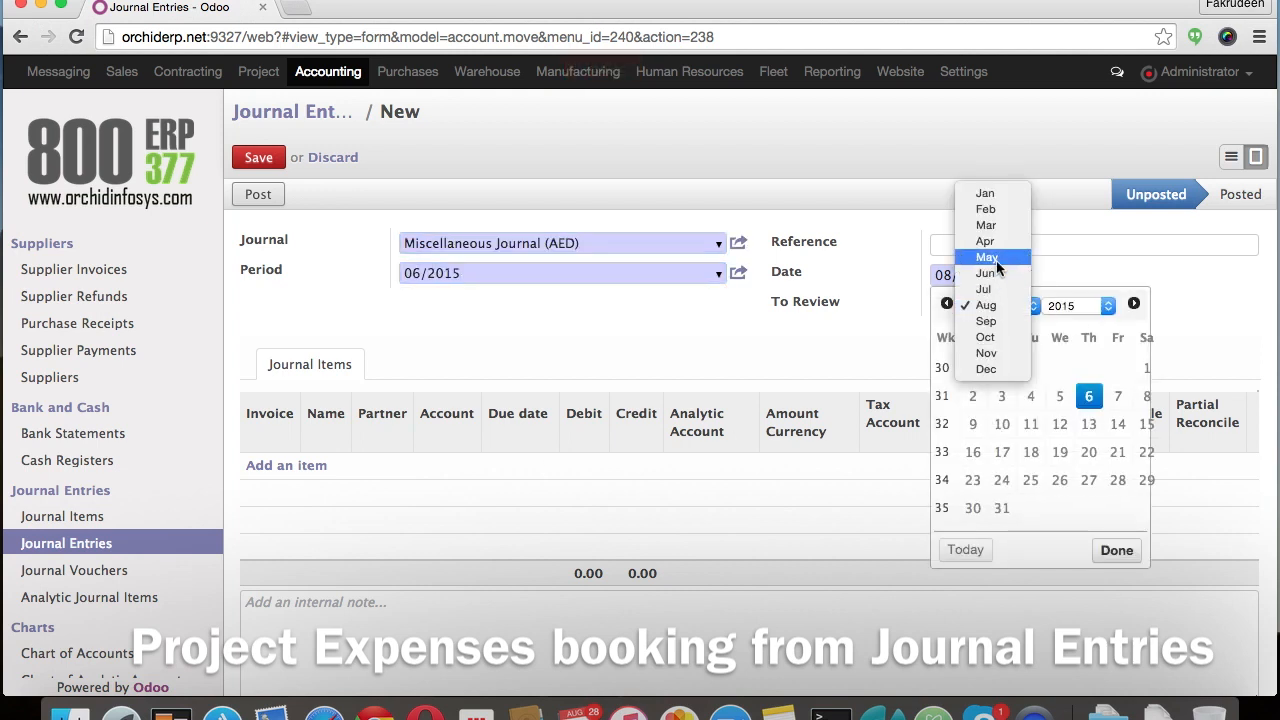
pyautogui.click(986, 270)
pyautogui.click(1057, 427)
# Step: Add a Project Exp line debiting 1103 Project WIP A/c by 9000 with analytic account JB10001 / Basement
pyautogui.click(285, 467)
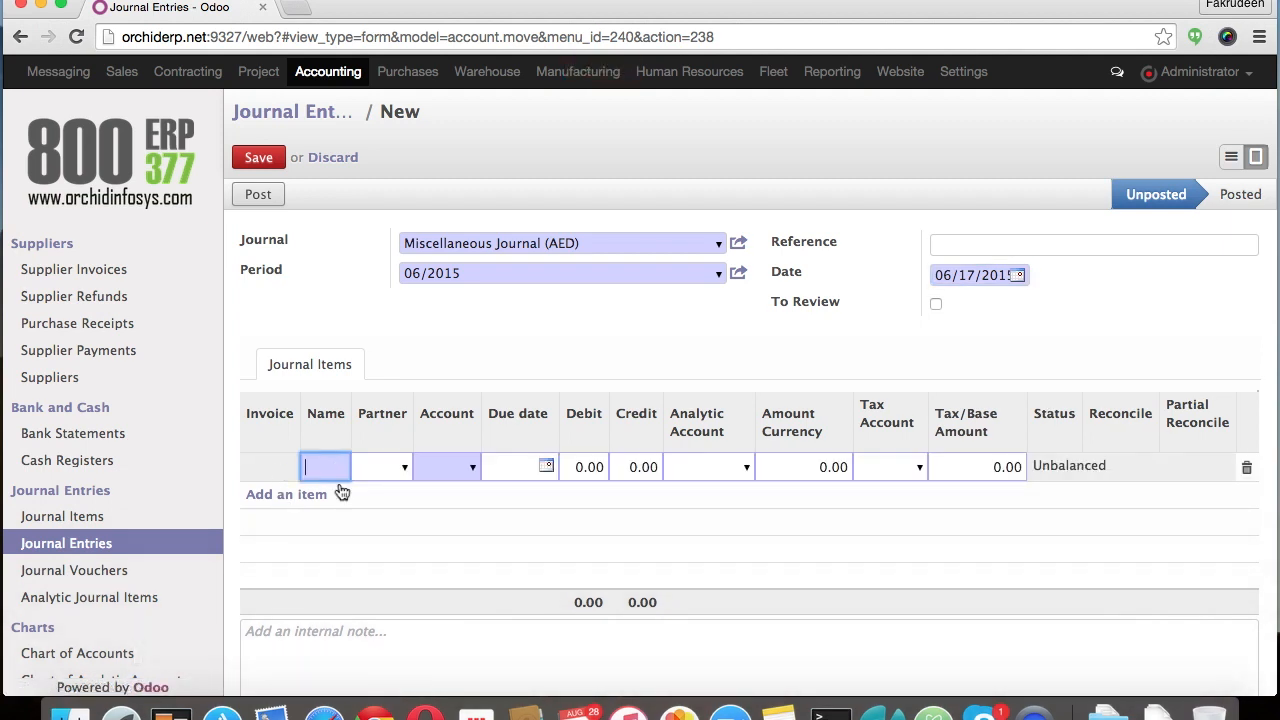
pyautogui.press('Tab')
pyautogui.press('Tab')
pyautogui.write('wip')
pyautogui.press('Tab')
pyautogui.press('Tab')
pyautogui.press('Tab')
pyautogui.press('Tab')
pyautogui.click(578, 467)
pyautogui.press('Tab')
pyautogui.press('Tab')
pyautogui.press('Down')
pyautogui.press('Down')
pyautogui.press('Down')
pyautogui.press('Tab')
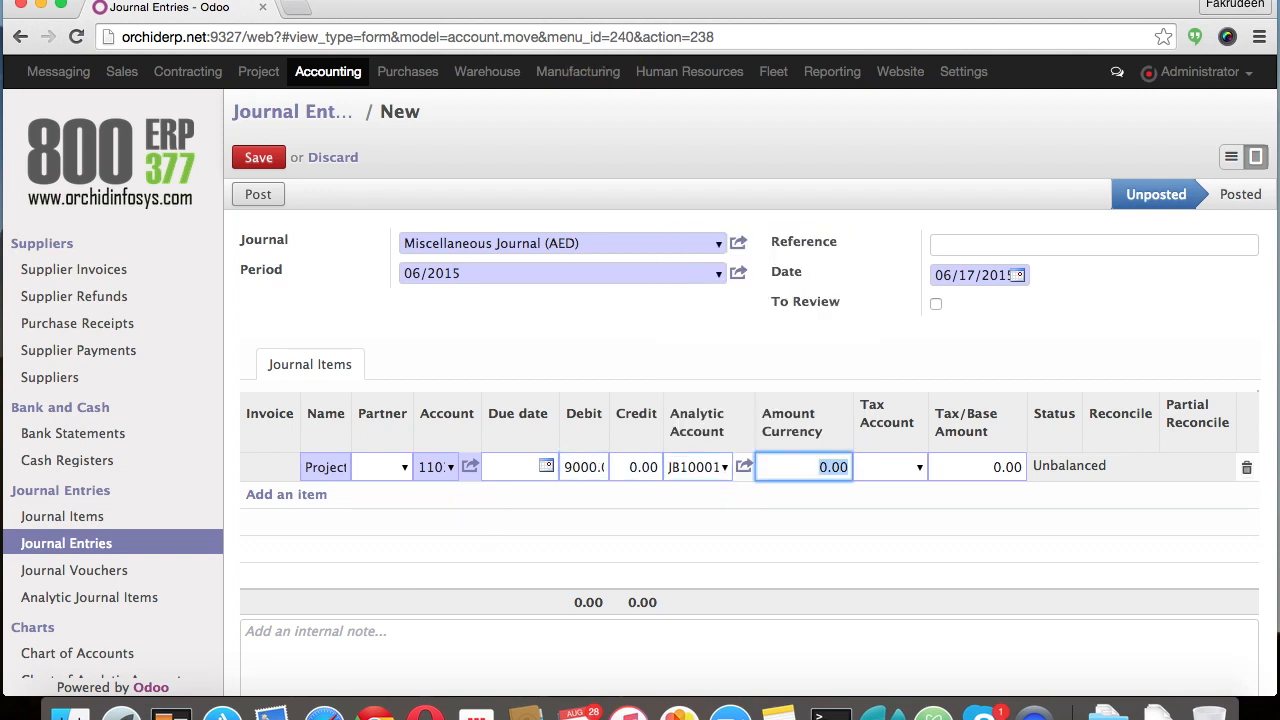
# Step: Add a second Project Exp line debiting 1103 Project WIP A/c by 8000 with analytic account JB10001 / Flooring
pyautogui.click(286, 494)
pyautogui.press('Tab')
pyautogui.press('Tab')
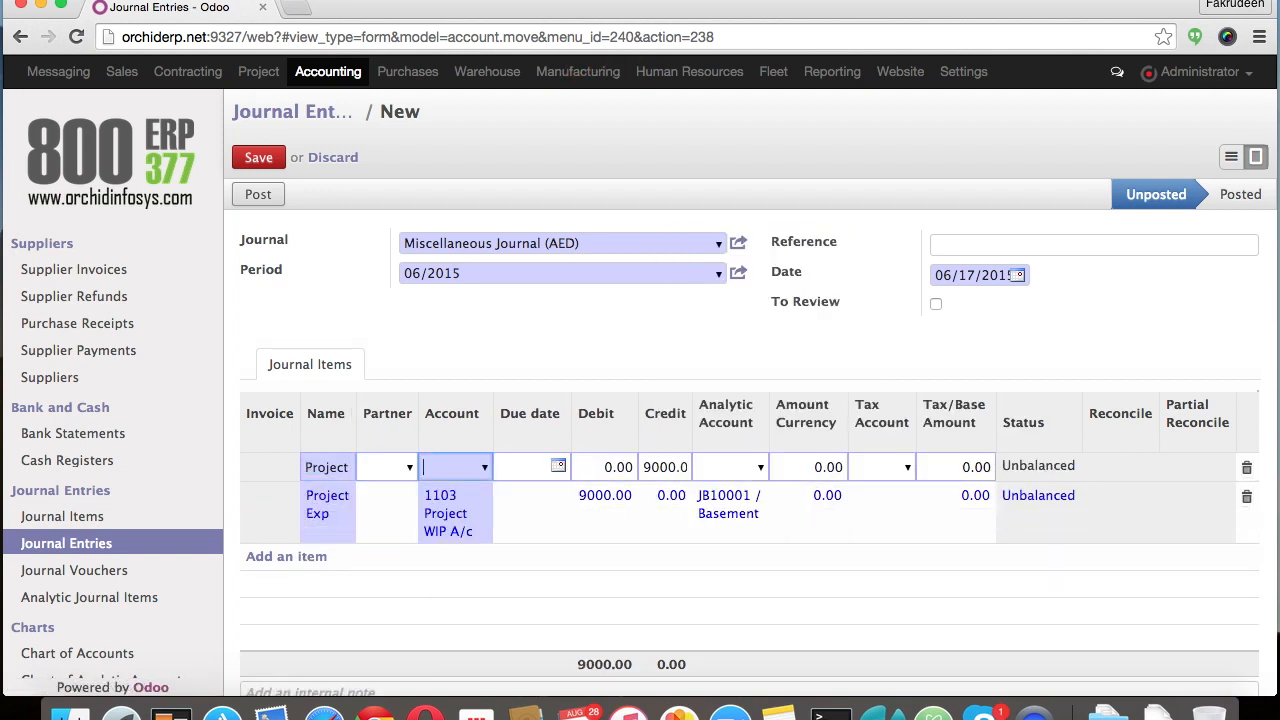
pyautogui.press('Tab')
pyautogui.press('Tab')
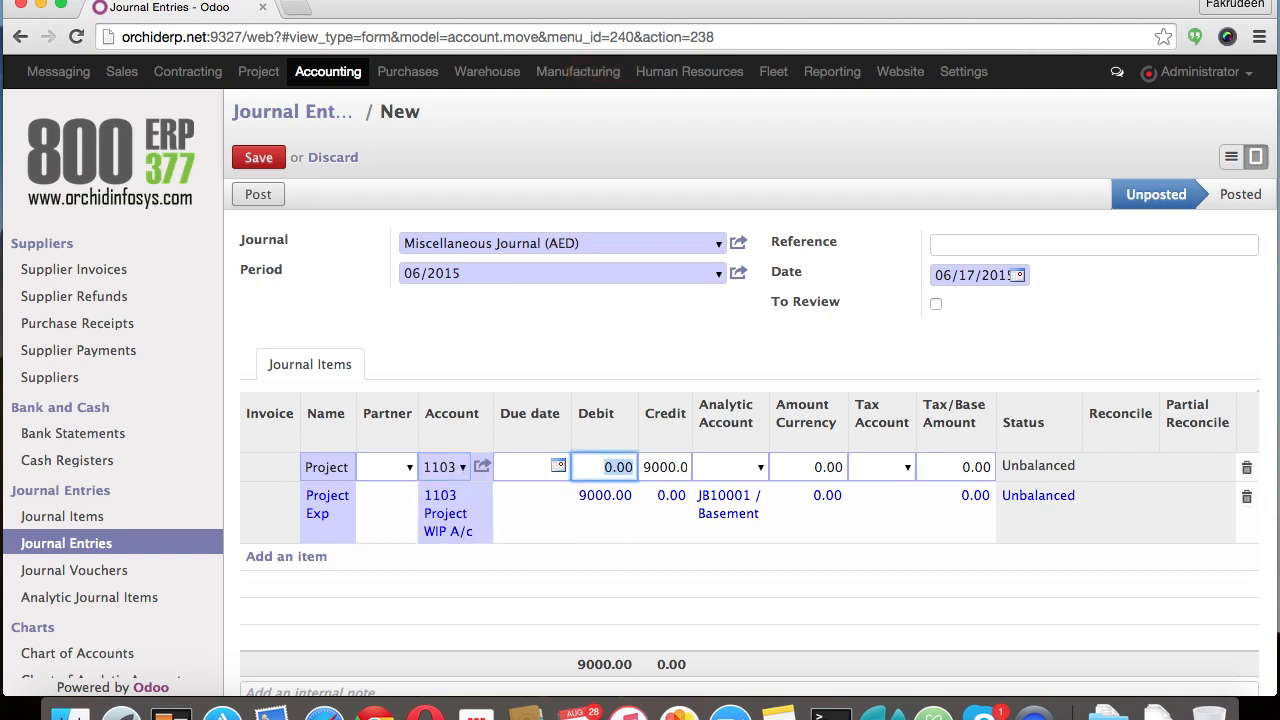
pyautogui.press('Tab')
pyautogui.write('0')
pyautogui.press('Tab')
pyautogui.press('Down')
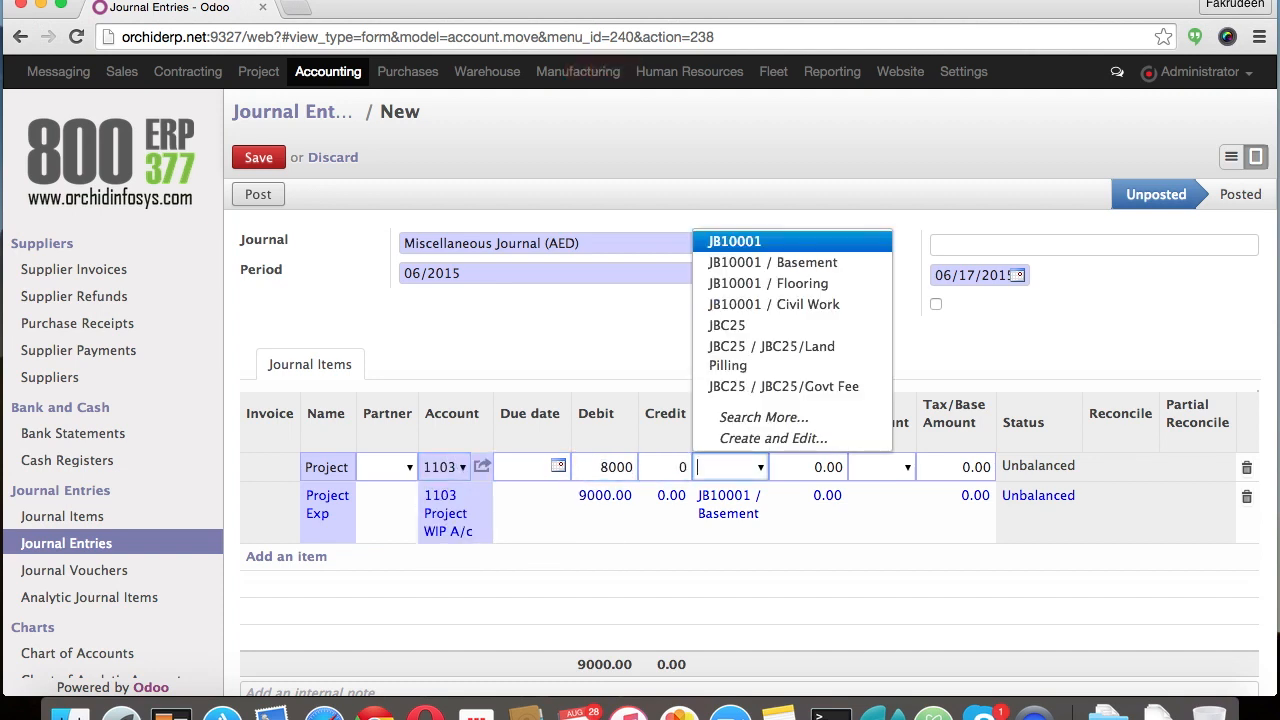
pyautogui.press('Down')
pyautogui.press('Down')
pyautogui.press('Return')
# Step: Add a balancing line crediting the 1104 bank account by 17000 and save the journal entry
pyautogui.click(305, 575)
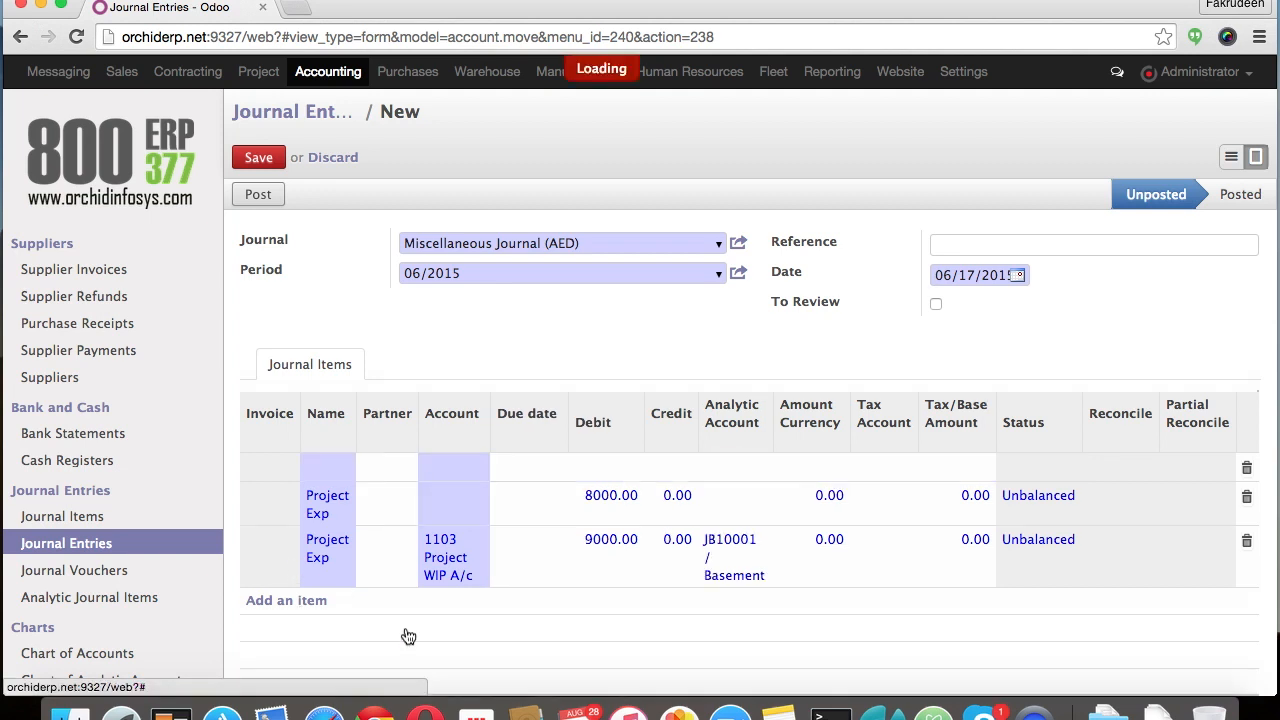
pyautogui.press('Tab')
pyautogui.press('Tab')
pyautogui.write('ban')
pyautogui.press('Tab')
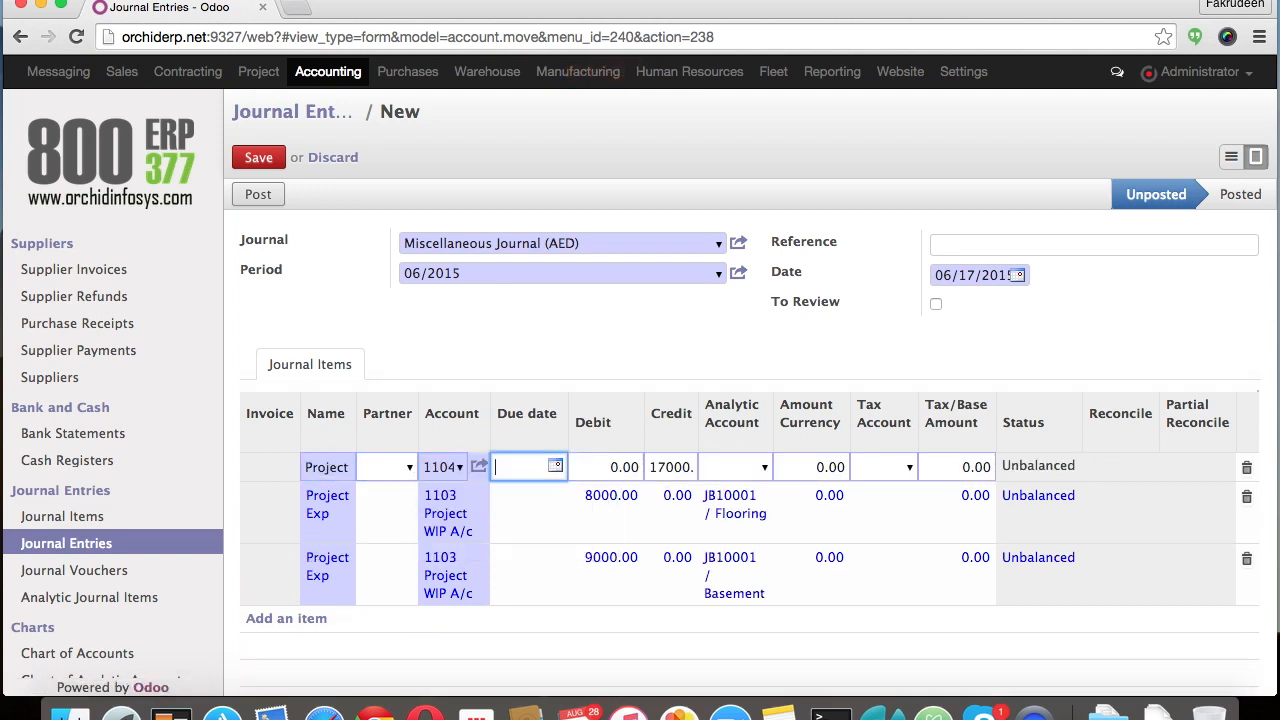
pyautogui.press('Tab')
pyautogui.click(258, 157)
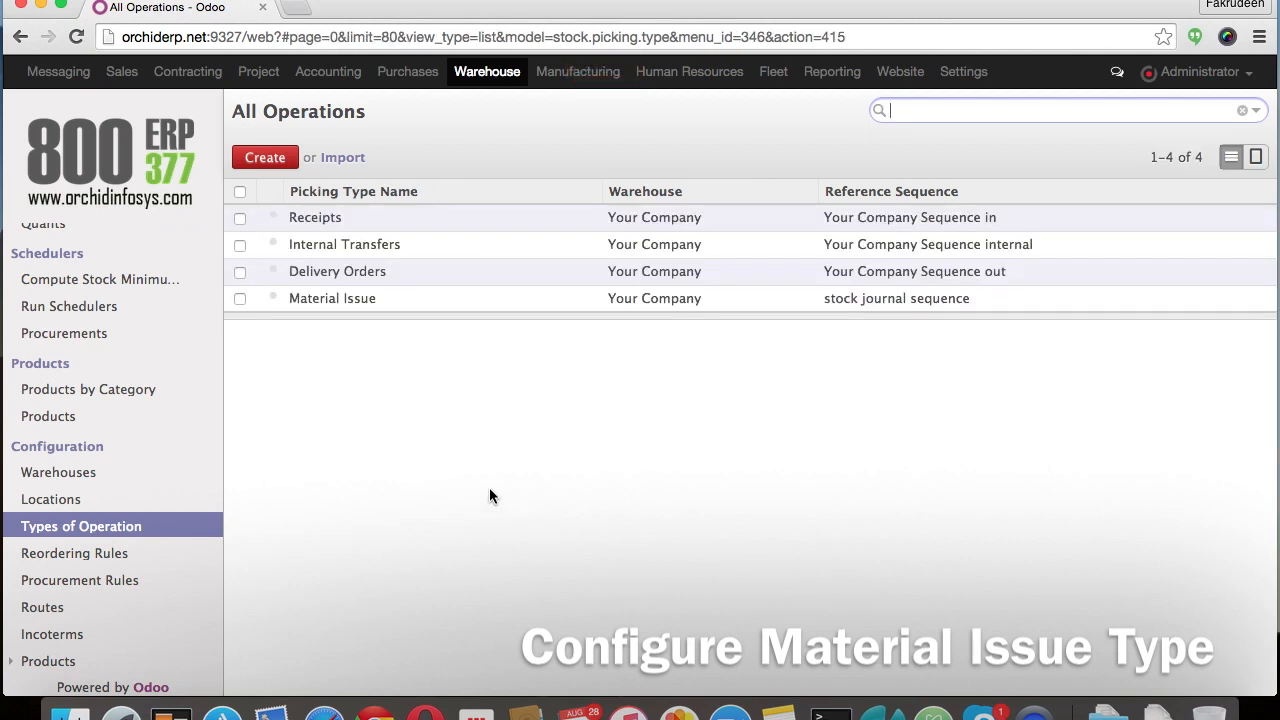
# Step: Review the sequence, operation type and default locations of the Material Issue picking type
pyautogui.click(372, 306)
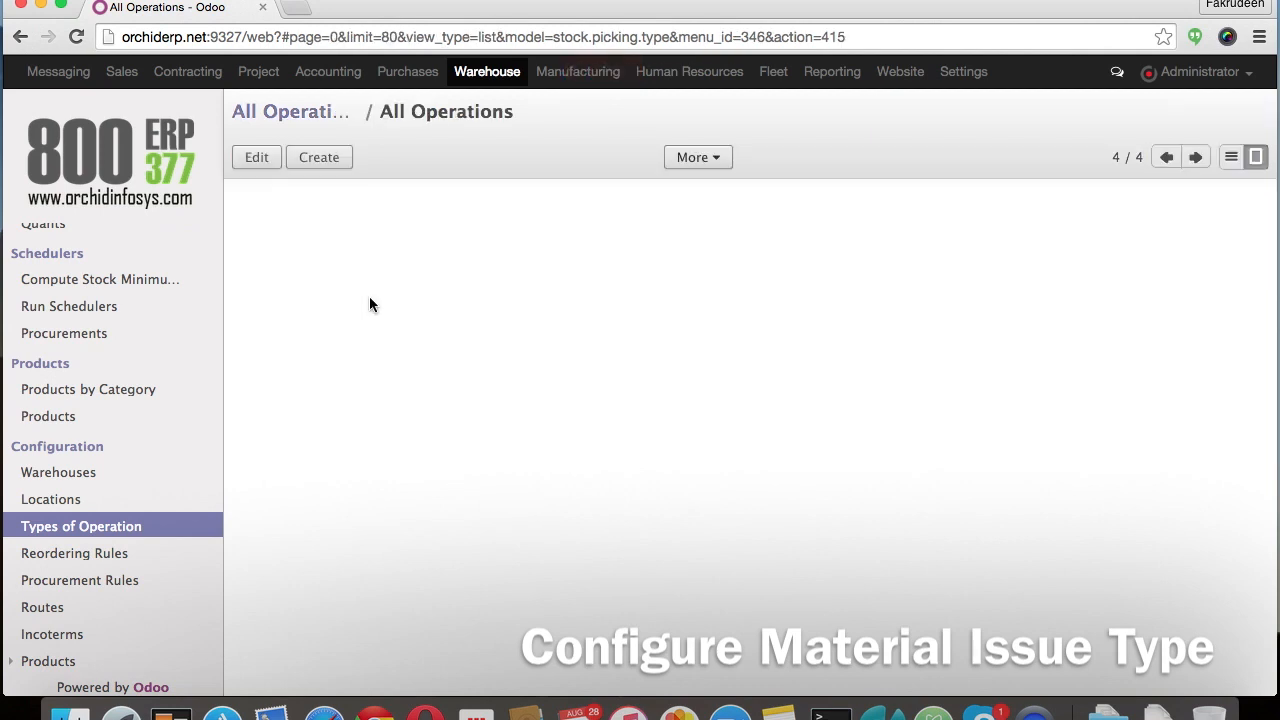
pyautogui.click(258, 159)
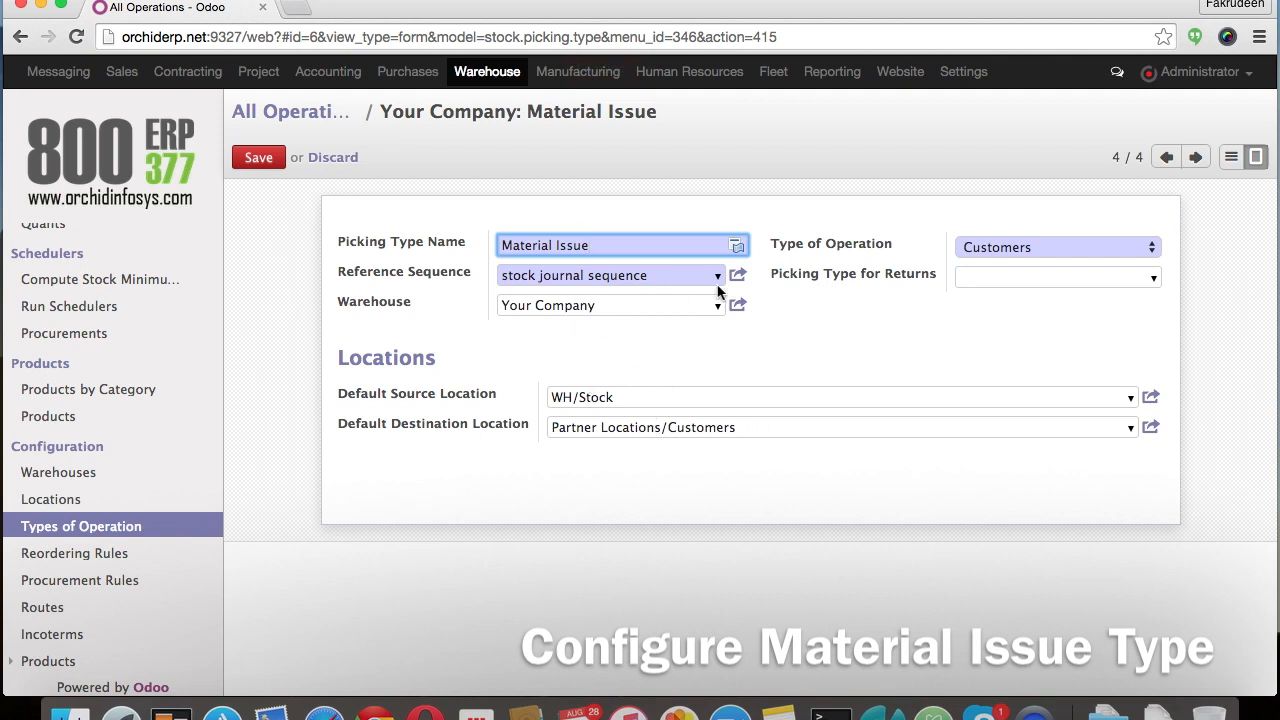
pyautogui.click(311, 117)
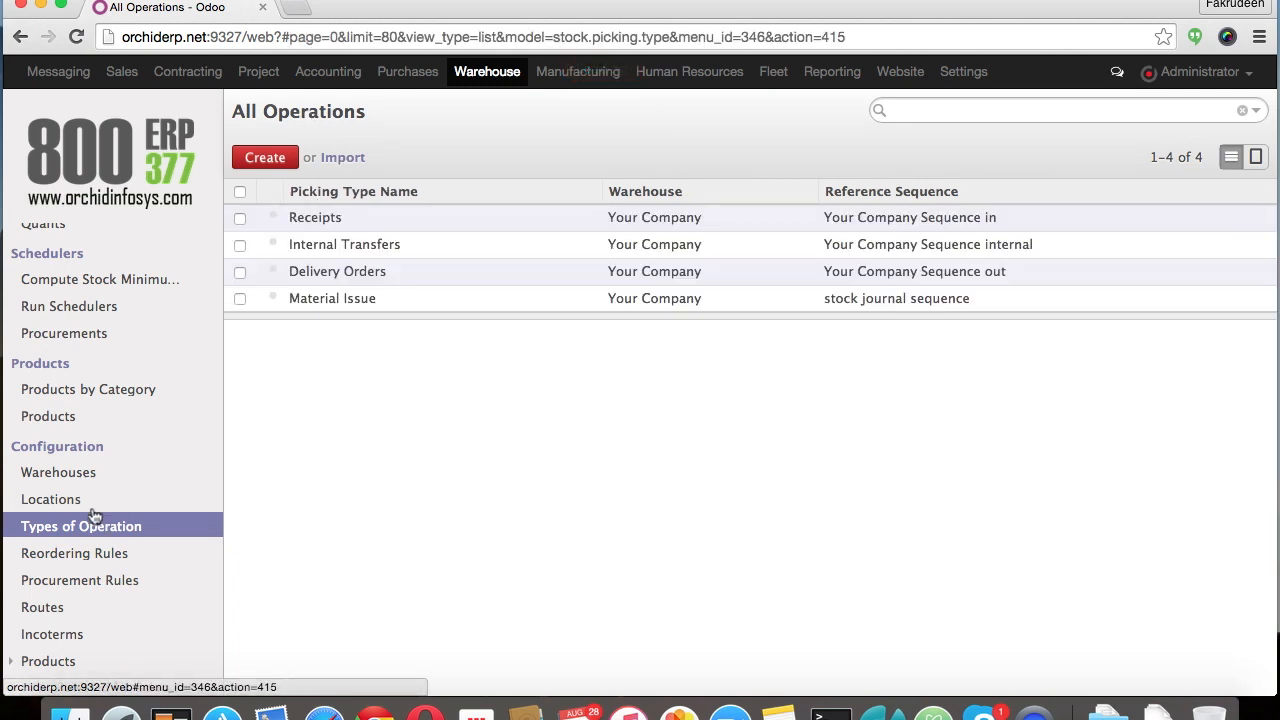
# Step: Create a new transfer under the warehouse's Material Issue operations
pyautogui.scroll(3, 67, 405)
pyautogui.click(66, 258)
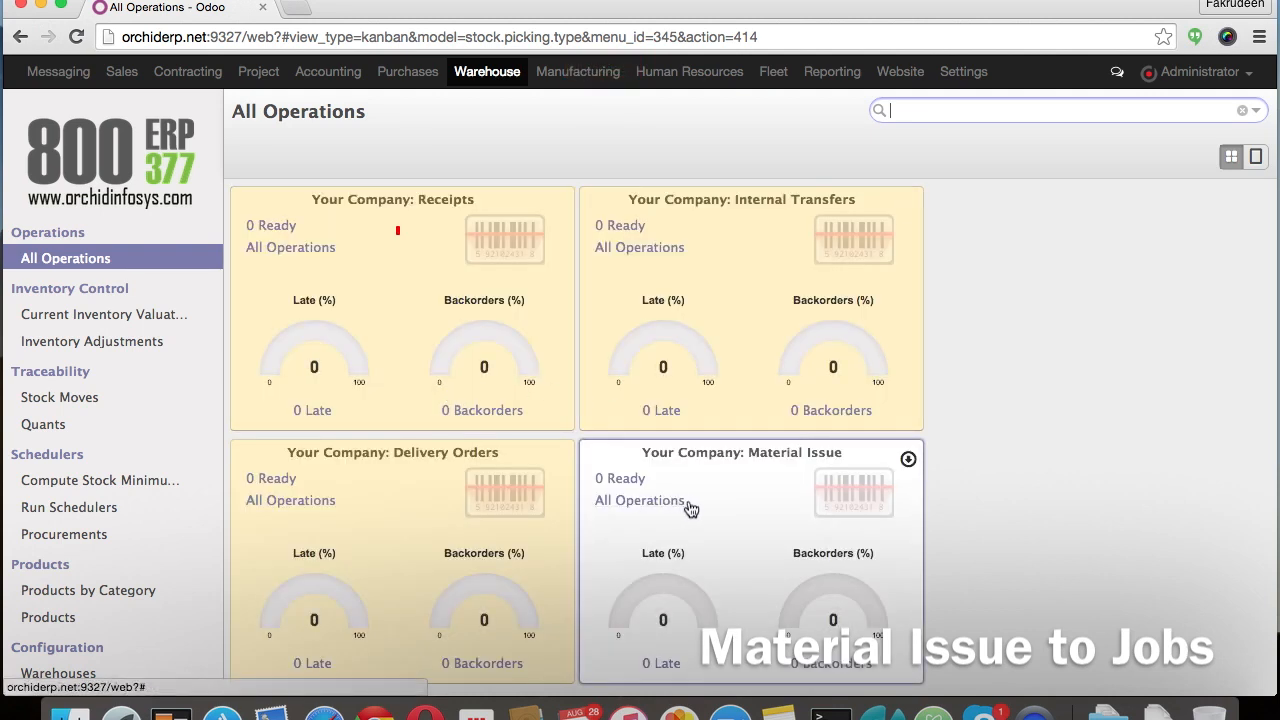
pyautogui.click(630, 503)
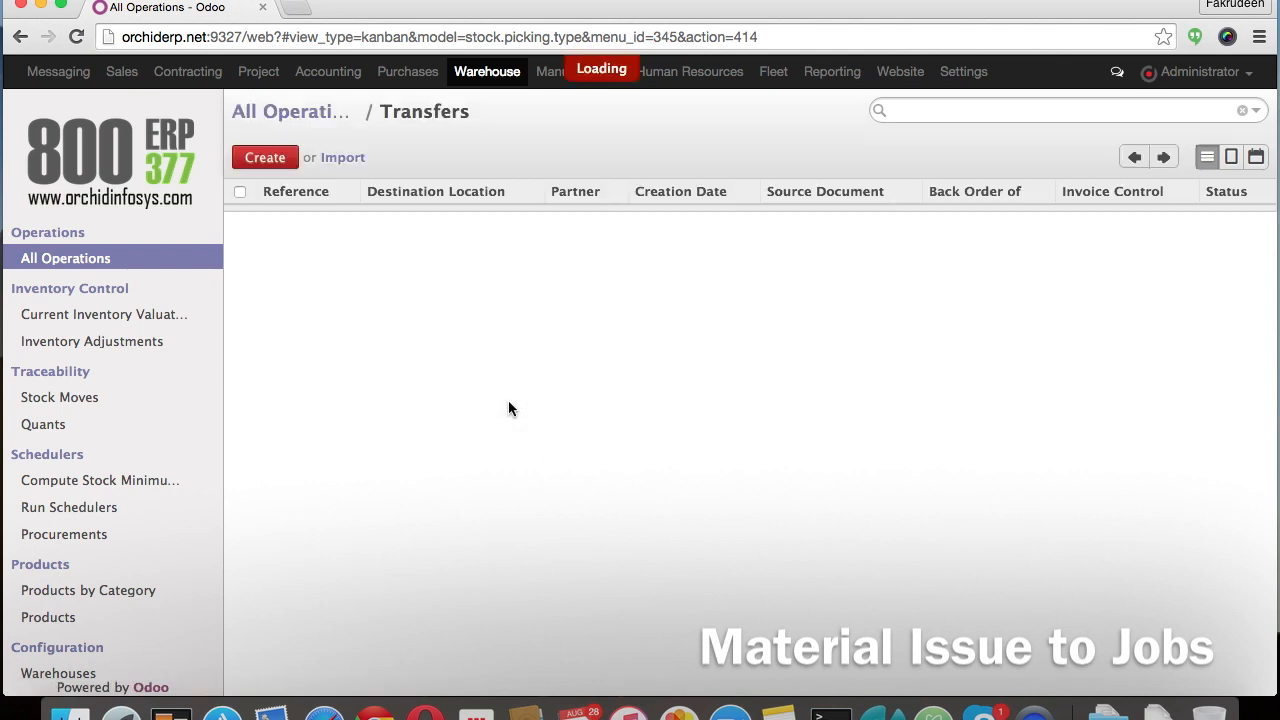
pyautogui.click(271, 158)
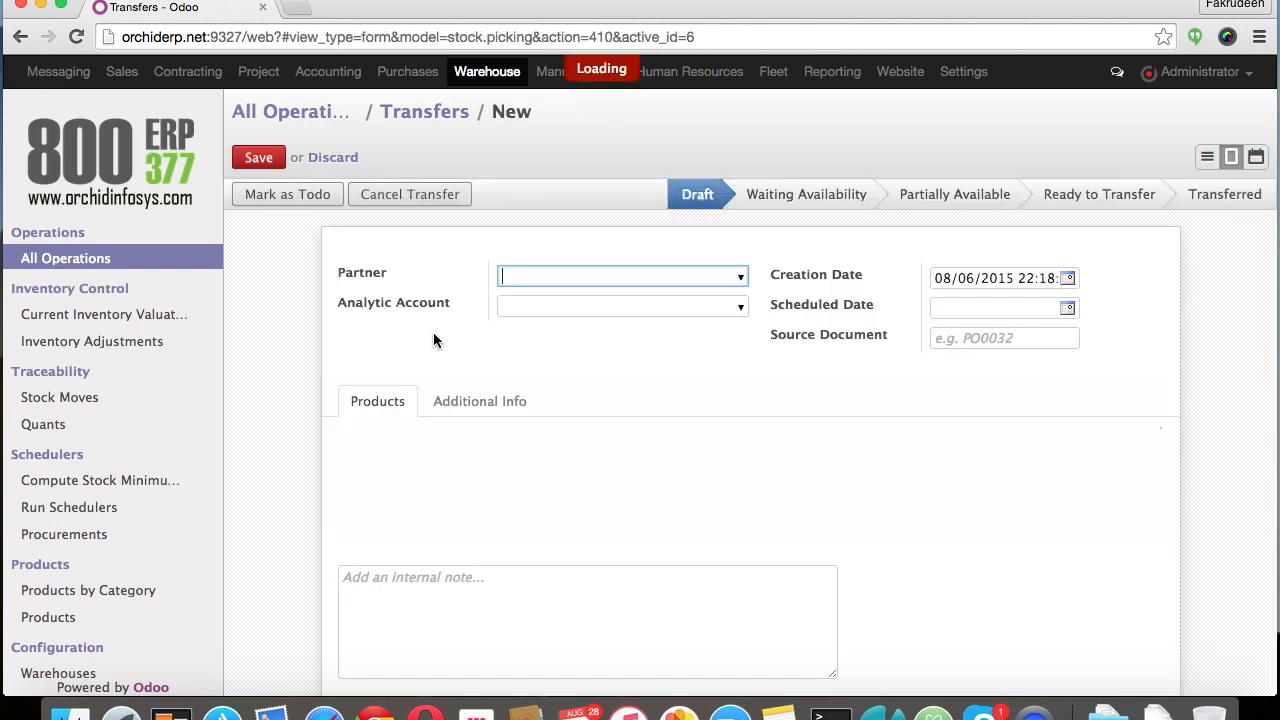
# Step: Add a Steel move with a quantity of 10 to the material issue
pyautogui.click(400, 471)
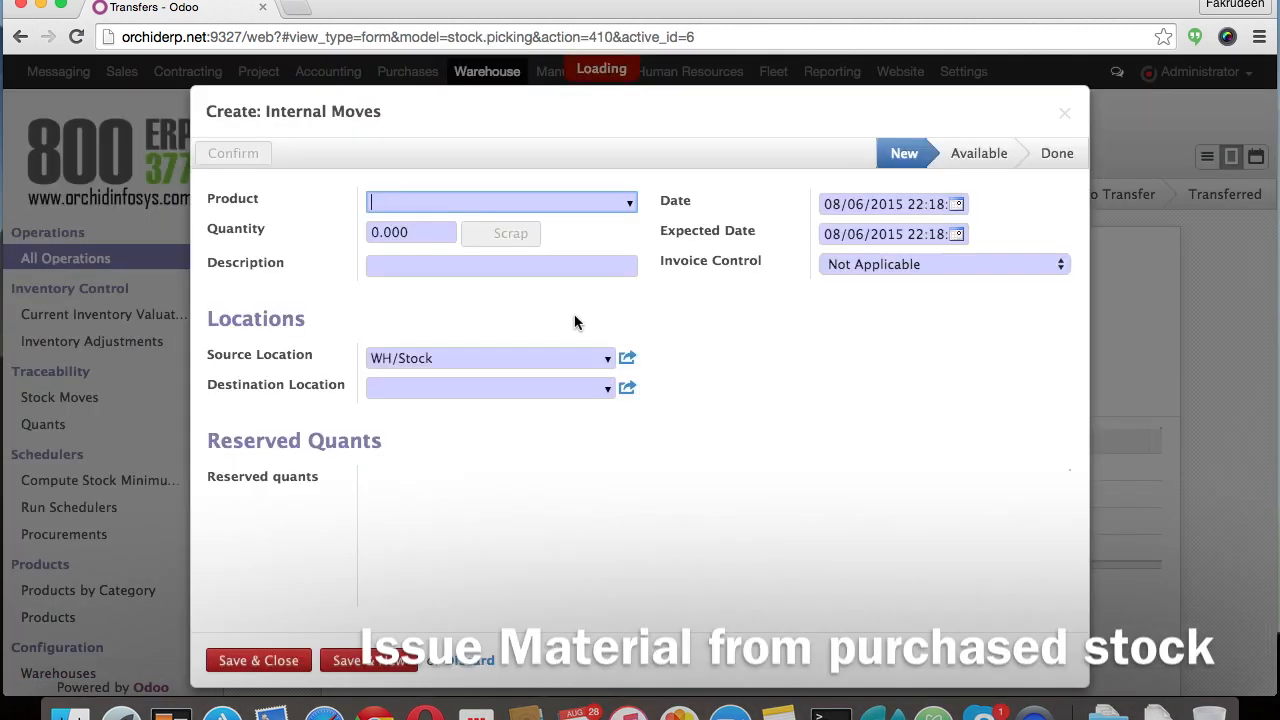
pyautogui.write('ste')
pyautogui.press('Down')
pyautogui.press('Tab')
pyautogui.write('1.000')
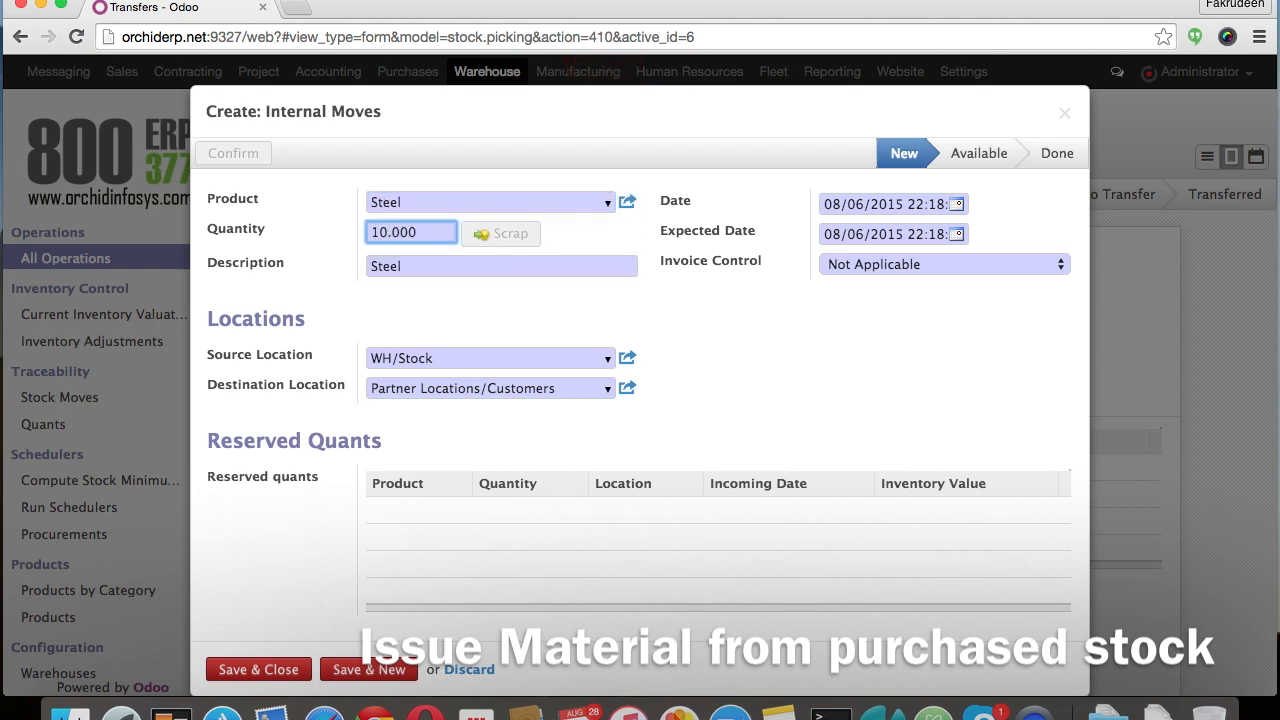
pyautogui.press('Tab')
pyautogui.click(262, 669)
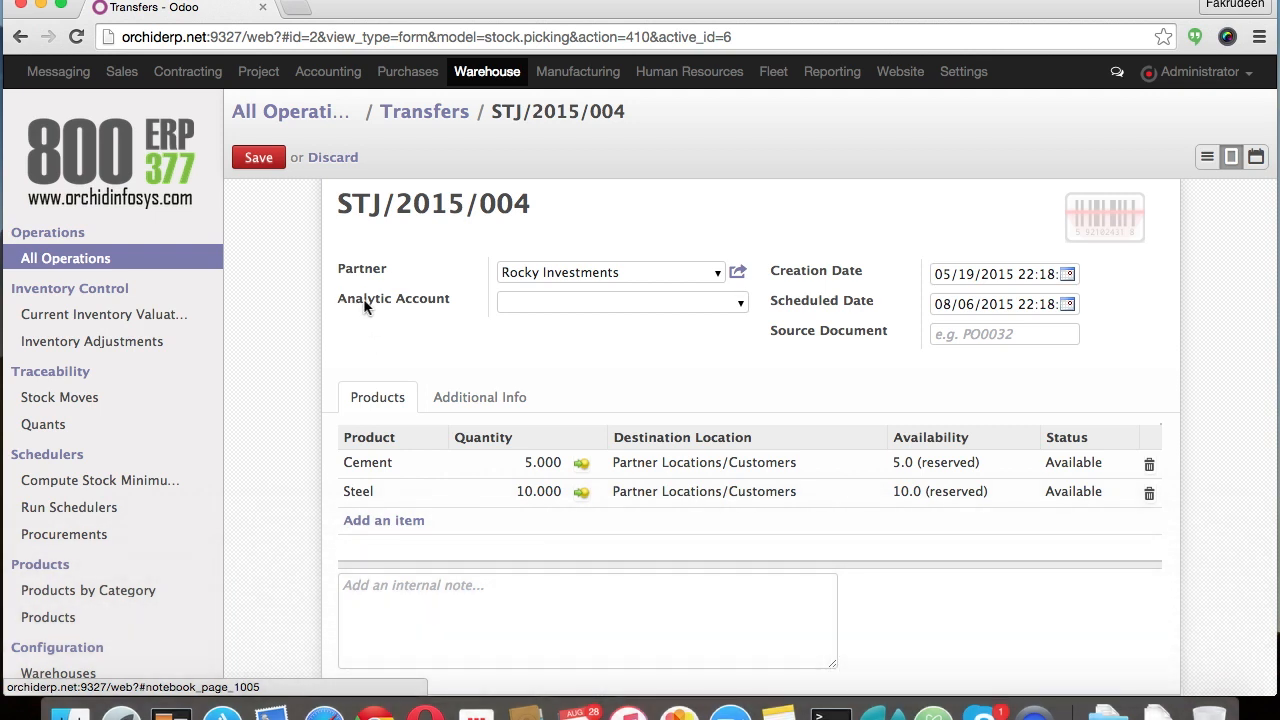
# Step: Assign analytic account JB10001 / Basement to the material issue, then save and transfer it
pyautogui.click(540, 298)
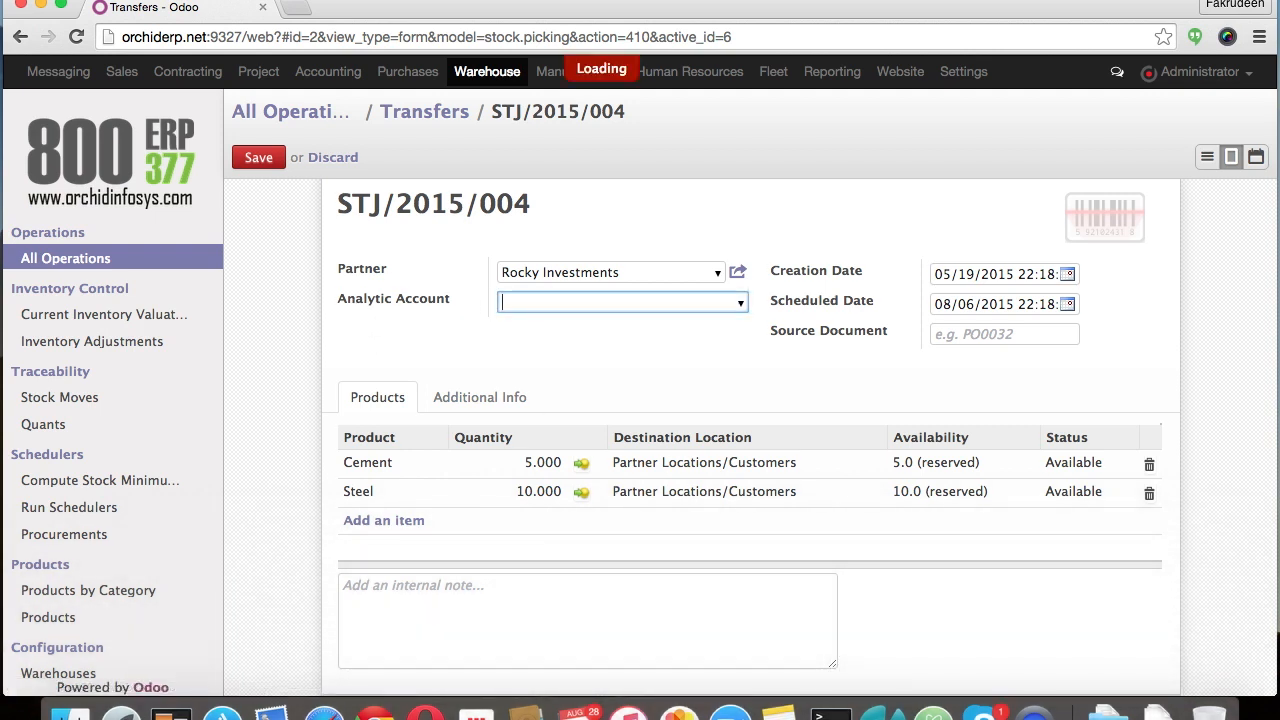
pyautogui.click(576, 345)
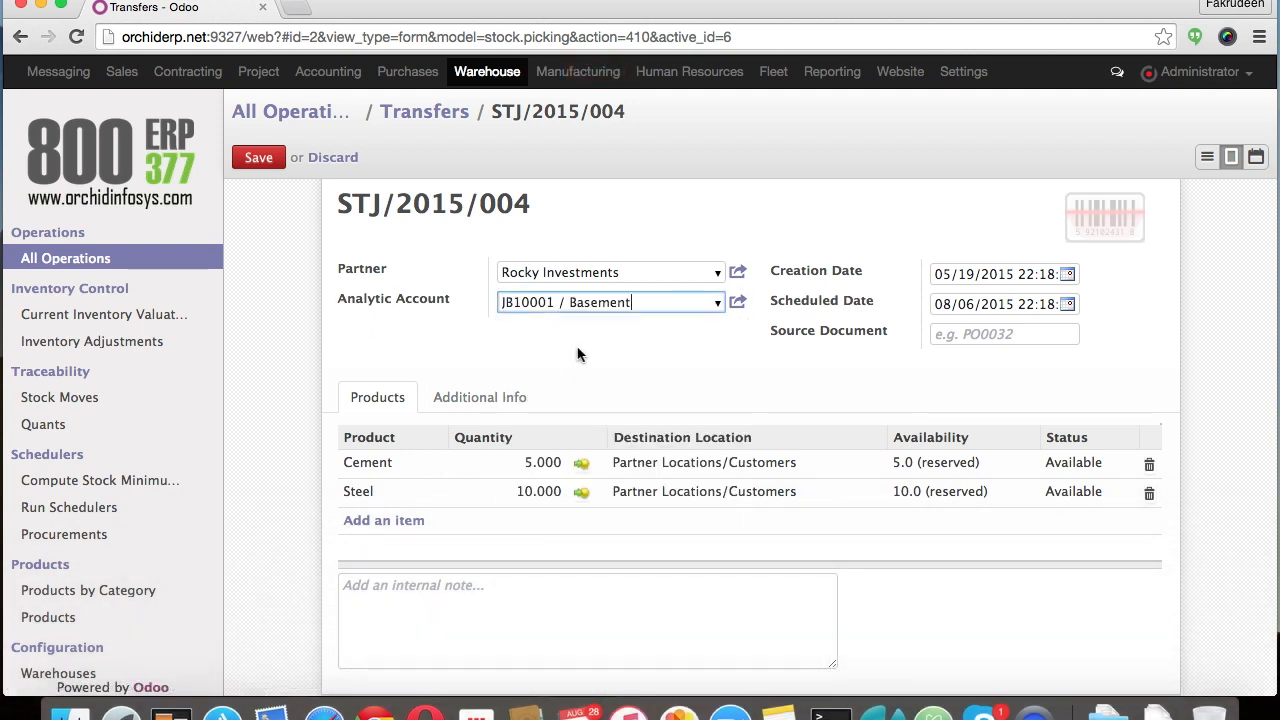
pyautogui.click(261, 159)
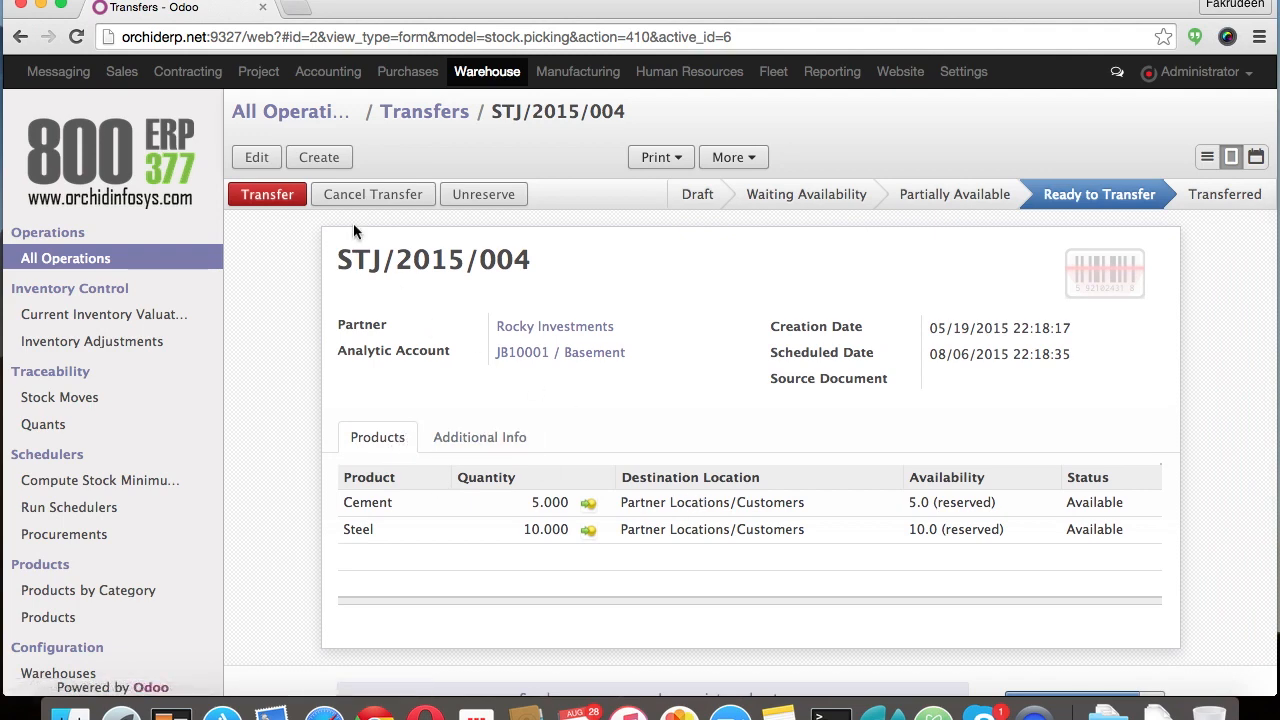
pyautogui.click(276, 198)
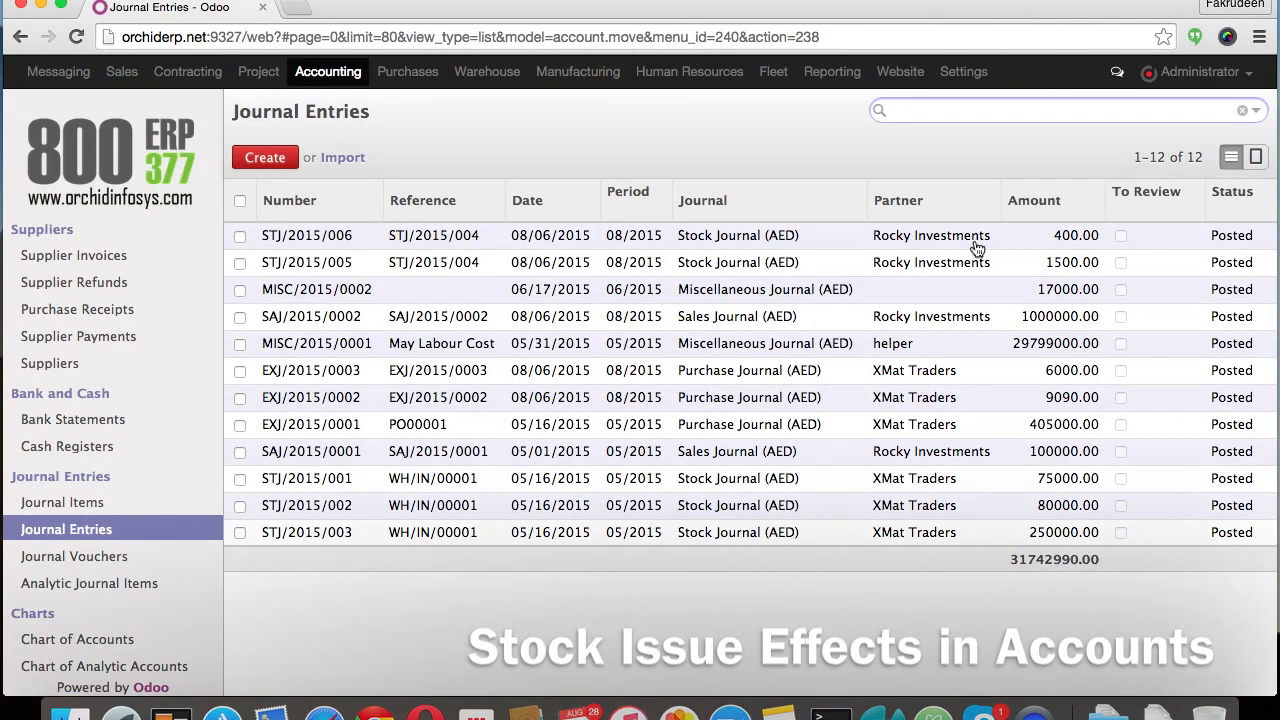
# Step: Open stock journal entry STJ/2015/006 and review its journal items for the effect of the material issue
pyautogui.click(967, 244)
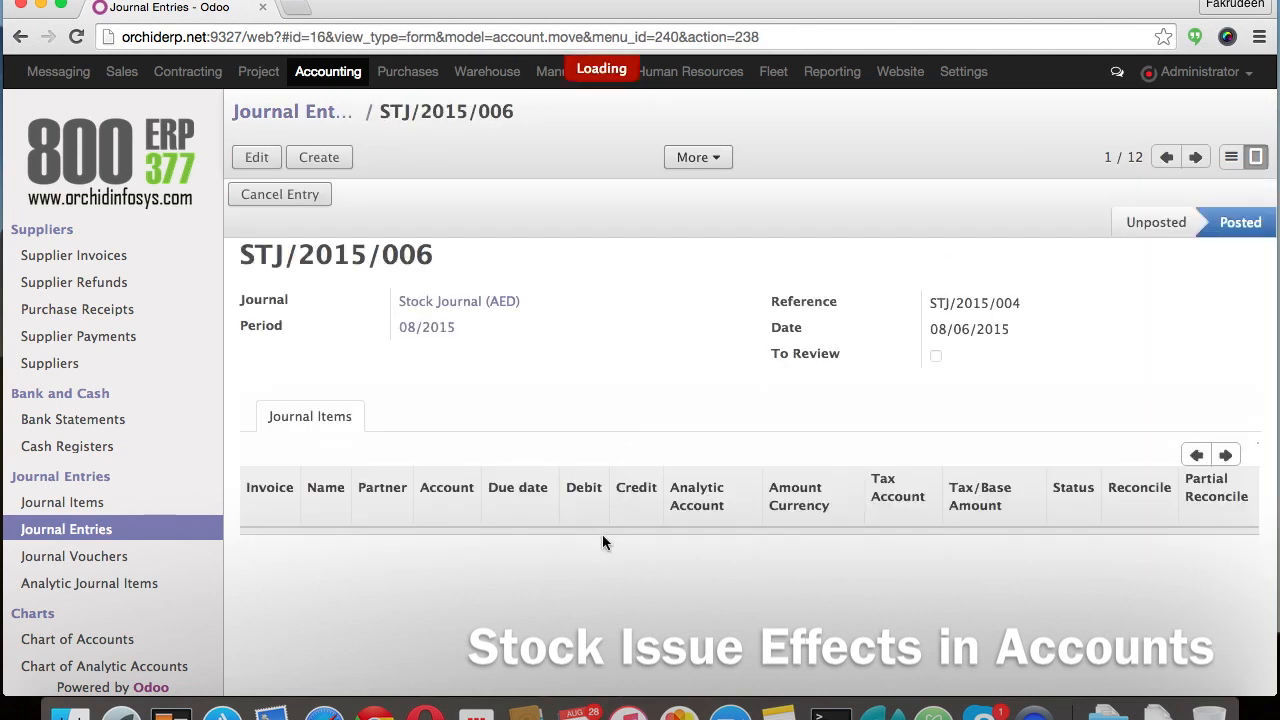
pyautogui.scroll(-1, 615, 547)
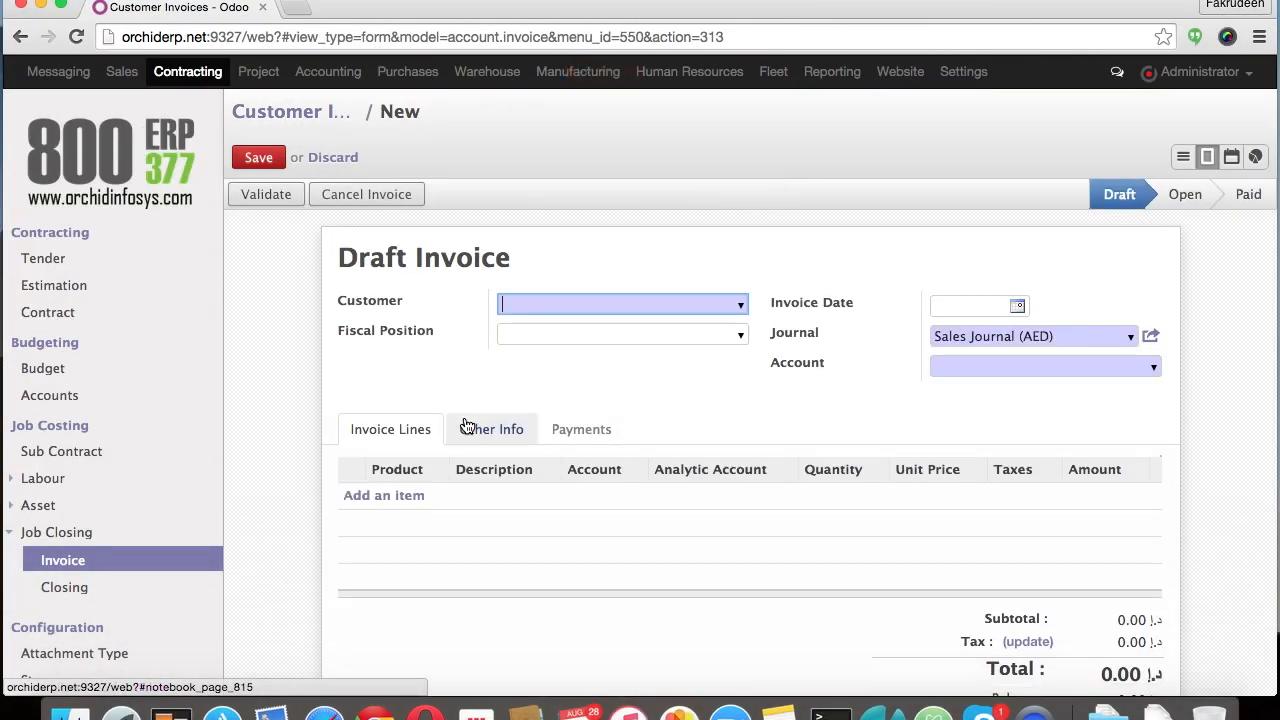
# Step: Fill in the draft customer invoice for Rocky Investments with a Running Invoice product line, and save it
pyautogui.write('oc')
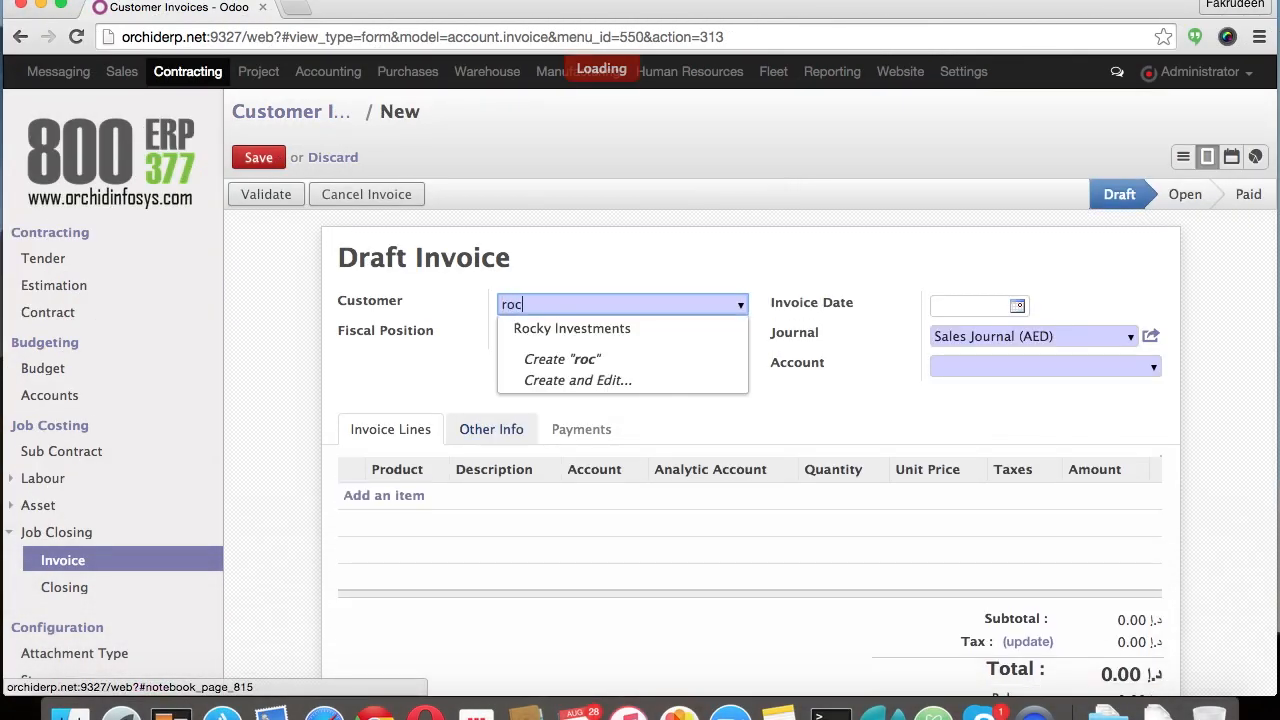
pyautogui.press('Return')
pyautogui.click(404, 497)
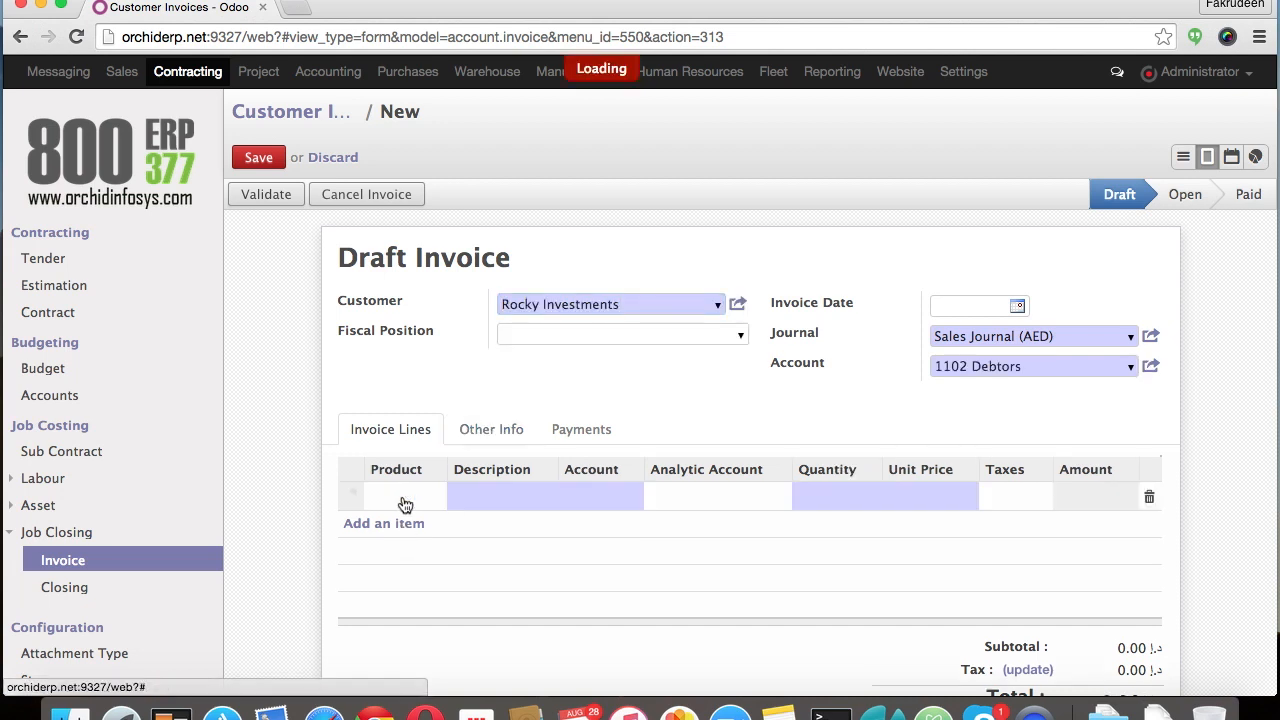
pyautogui.write('inv')
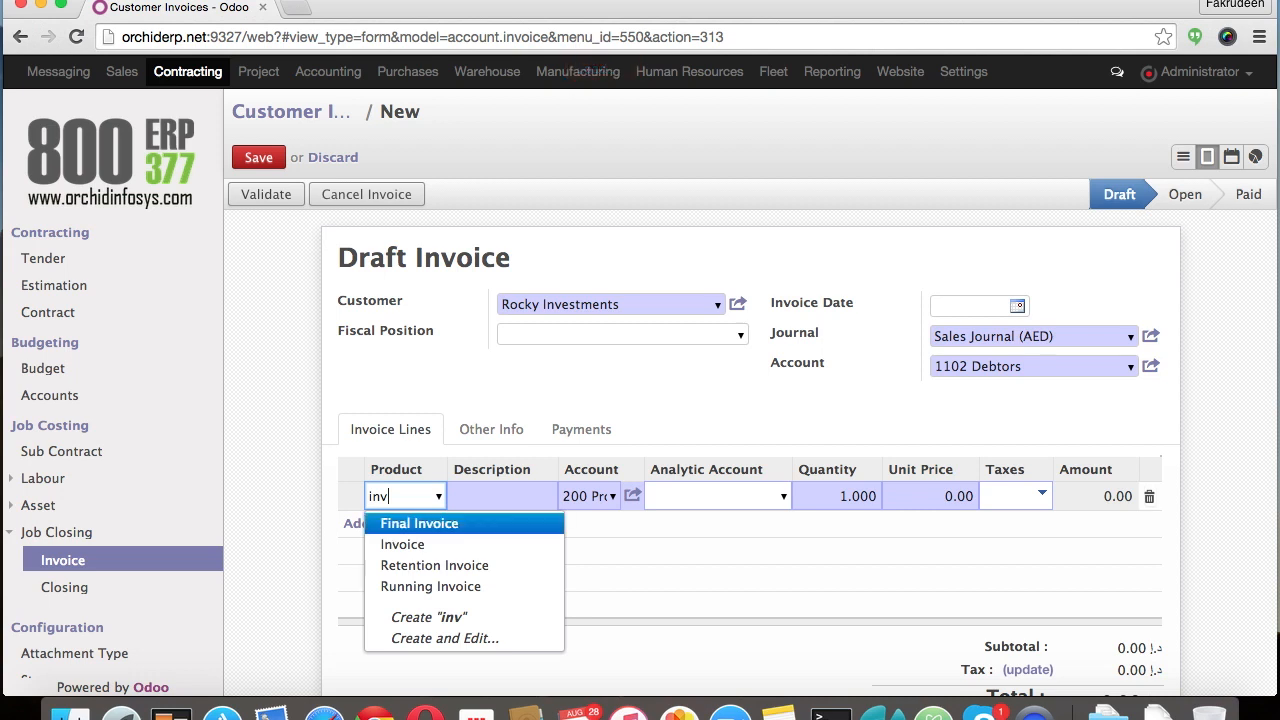
pyautogui.press('Down')
pyautogui.press('Down')
pyautogui.press('Down')
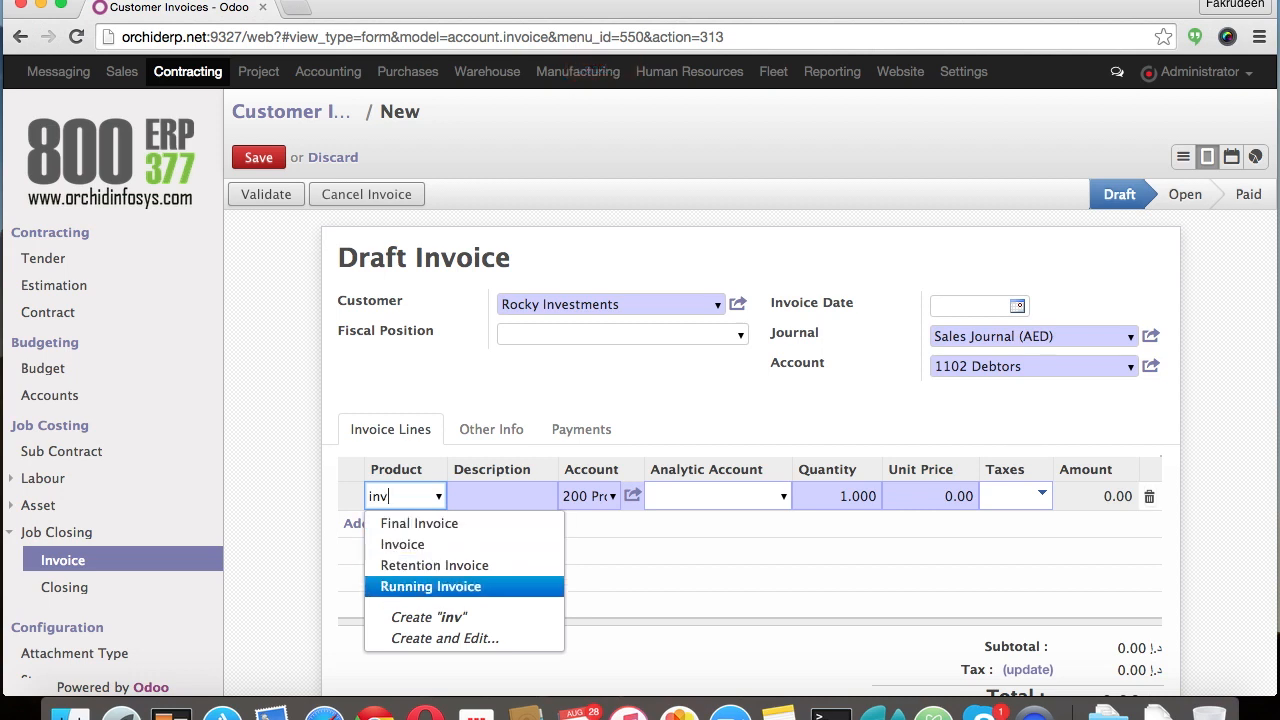
pyautogui.press('Return')
pyautogui.click(266, 159)
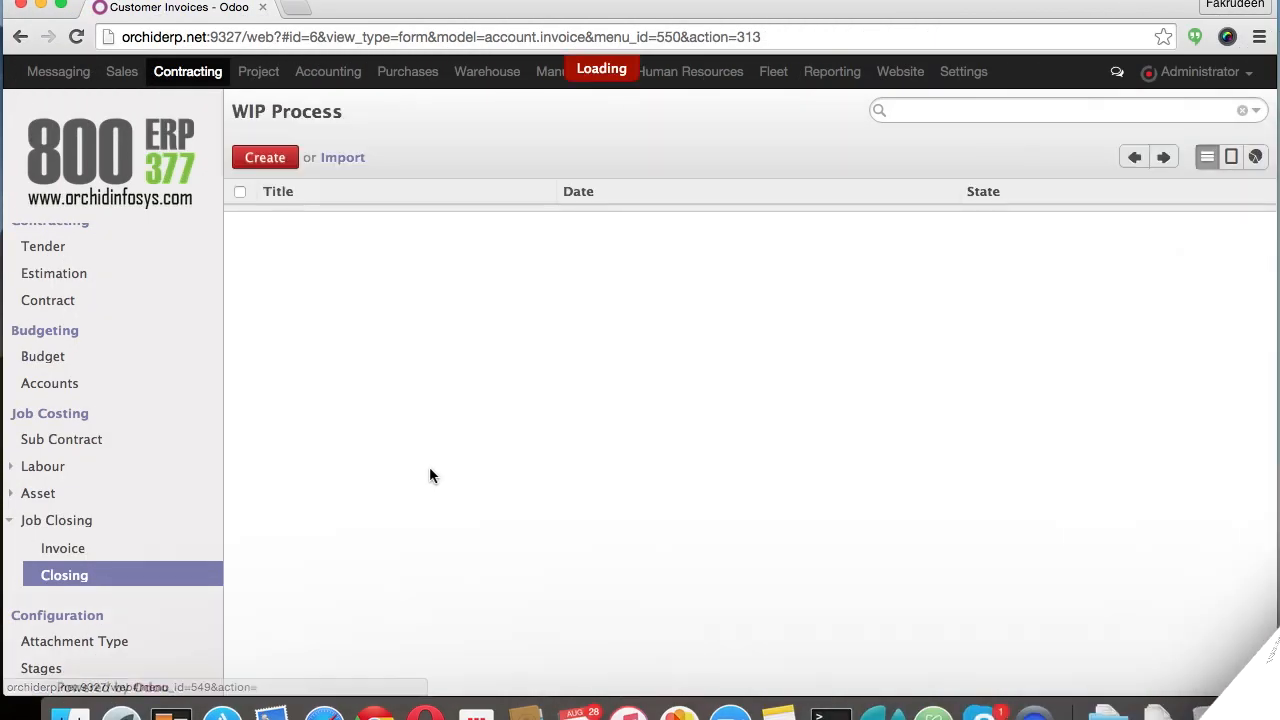
# Step: Create a WIP closing titled Basement Closing, dated 08/31/2015, for project JB10001 / Basement
pyautogui.click(265, 158)
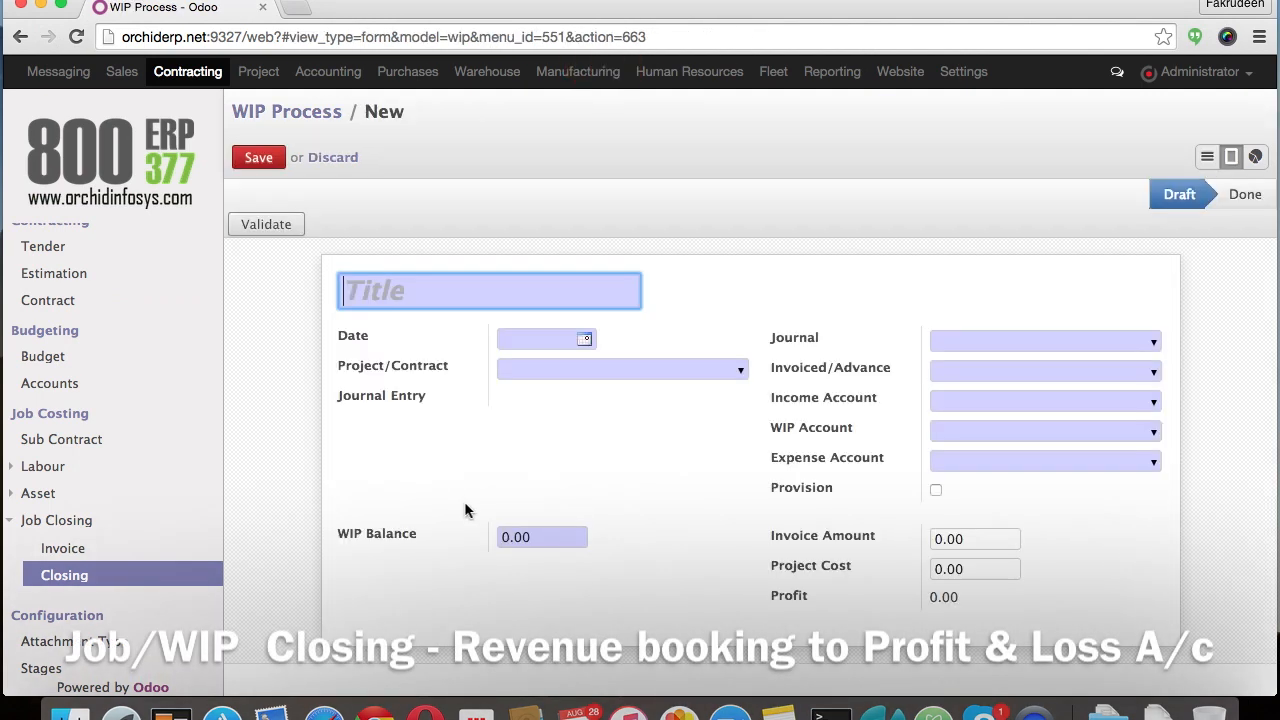
pyautogui.write('Basement')
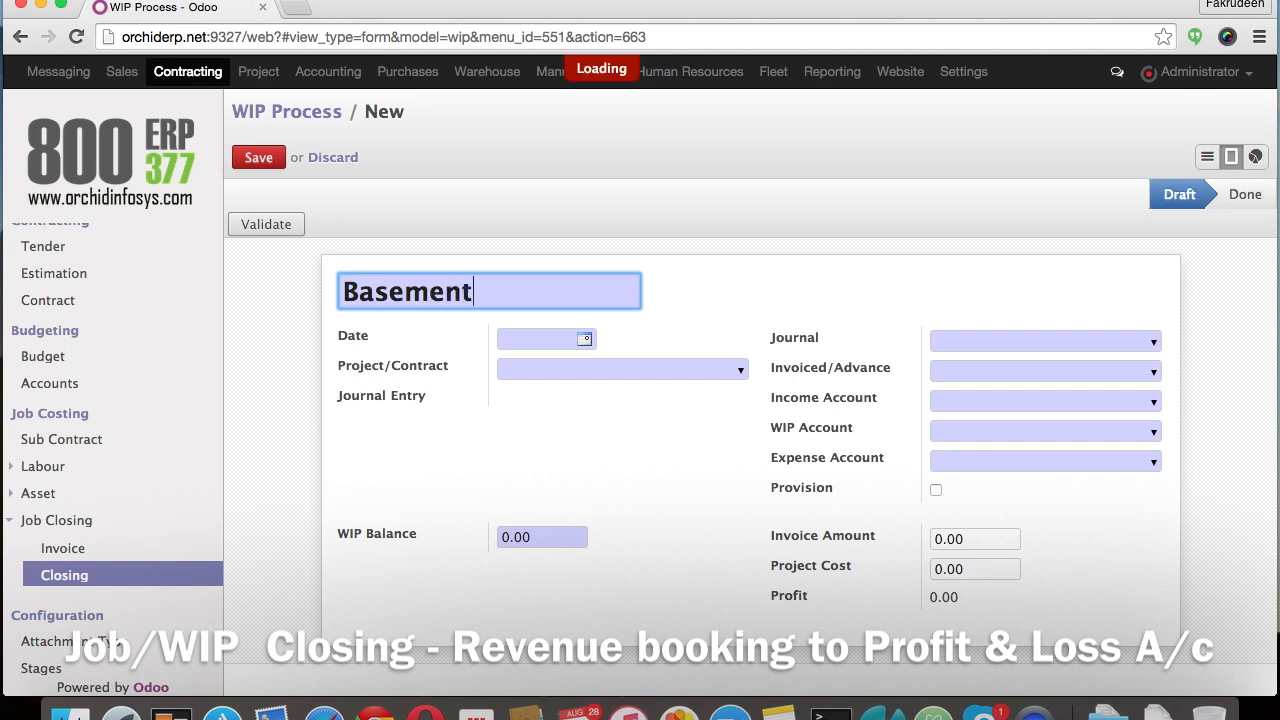
pyautogui.write(' Closing')
pyautogui.press('Tab')
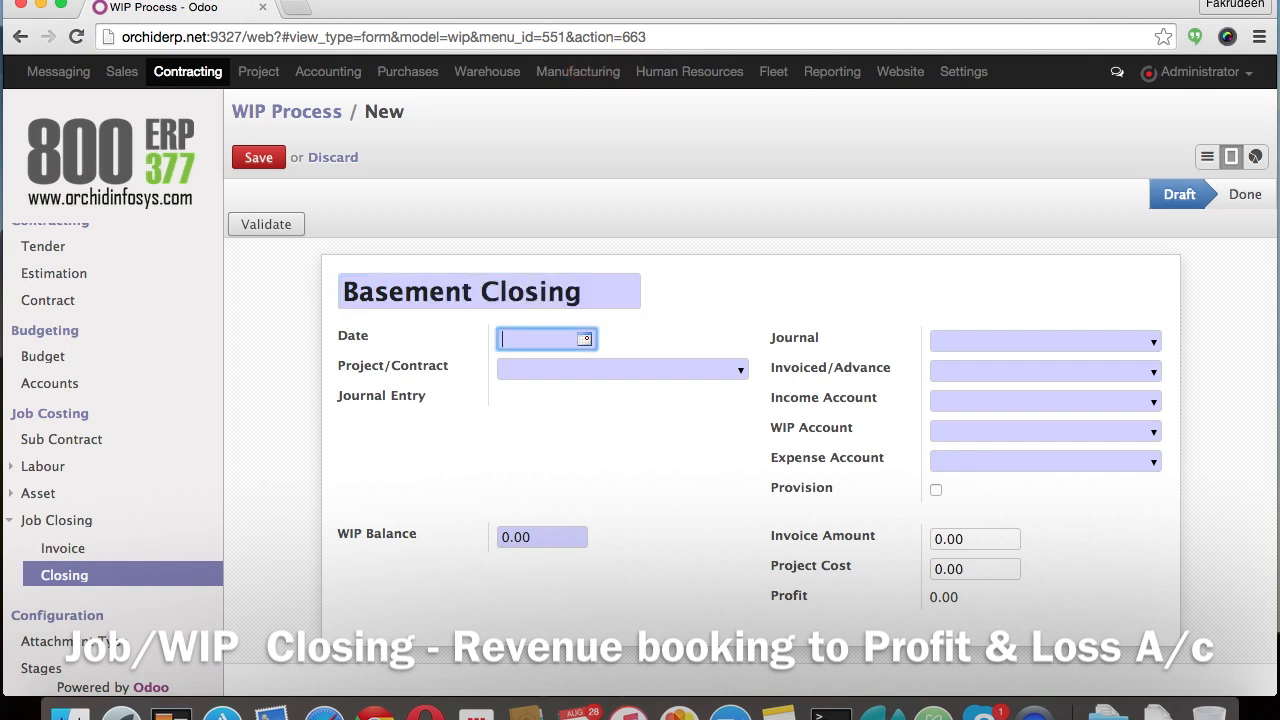
pyautogui.click(583, 337)
pyautogui.click(569, 571)
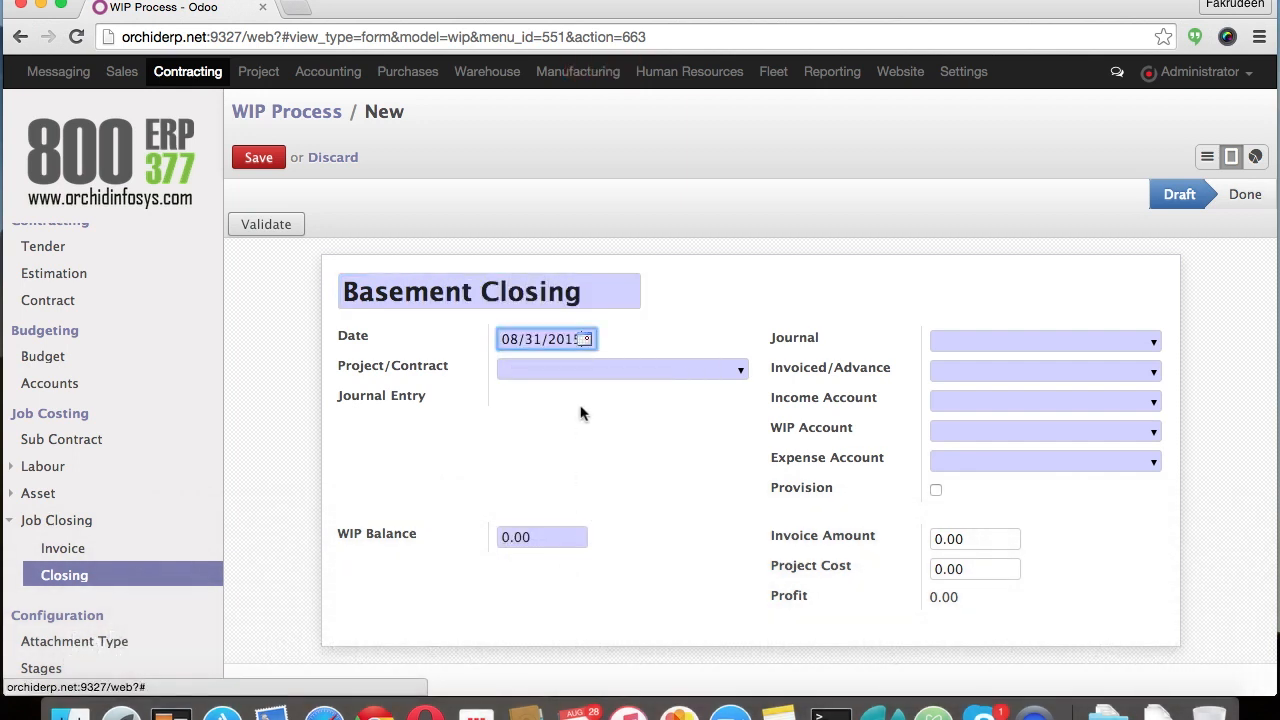
pyautogui.click(589, 365)
pyautogui.click(605, 410)
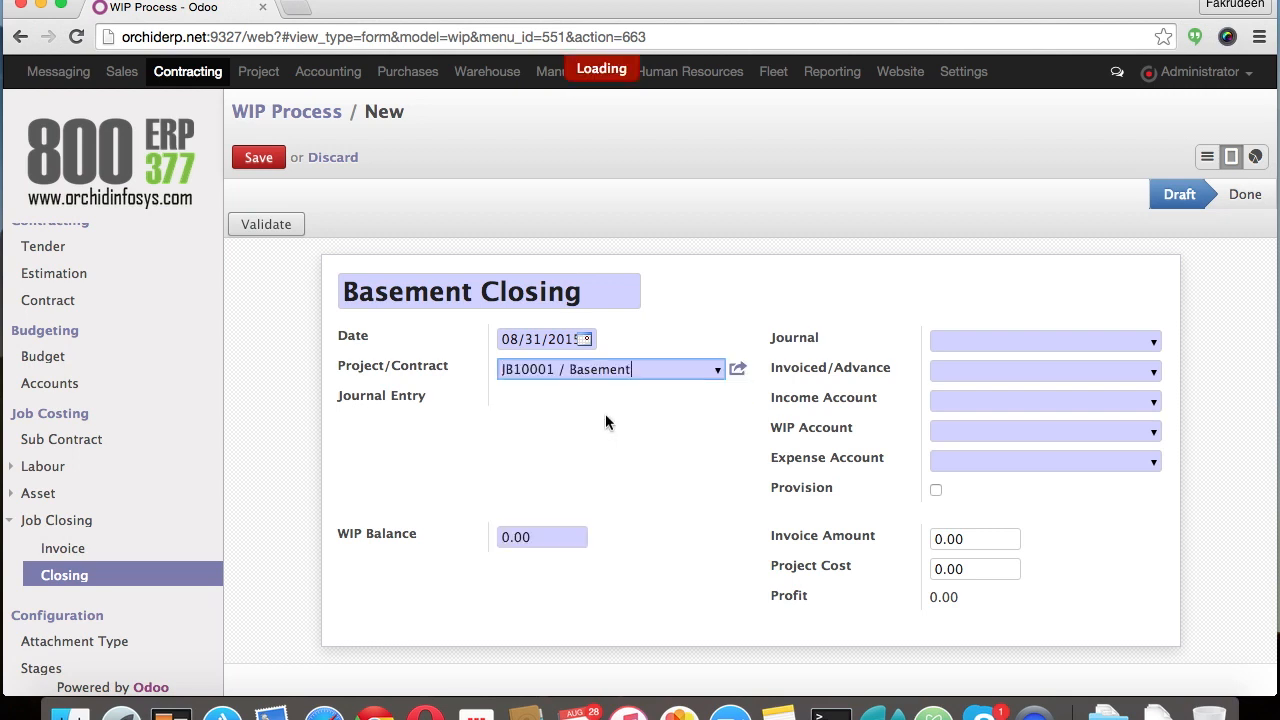
# Step: Set the closing's journal to Miscellaneous Journal (AED) and its Invoiced/Advance account to 124 Advance & Running Invoices
pyautogui.click(998, 344)
pyautogui.write('misc')
pyautogui.press('Return')
pyautogui.click(1015, 372)
pyautogui.write('adv')
pyautogui.press('Tab')
# Step: Set the income account to 200 Project Revenue, WIP account to 1103 Project WIP A/c and expense account to 210 Project Expenses, then save
pyautogui.write('rev')
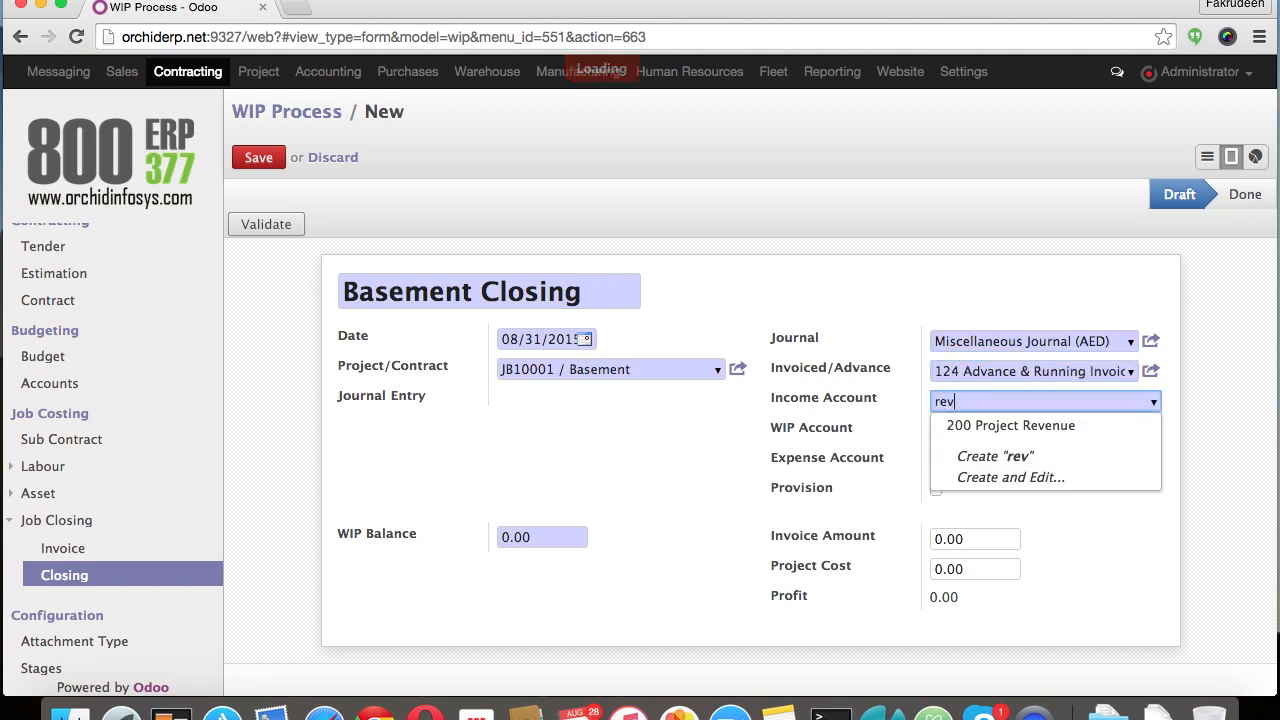
pyautogui.press('Tab')
pyautogui.write('wip')
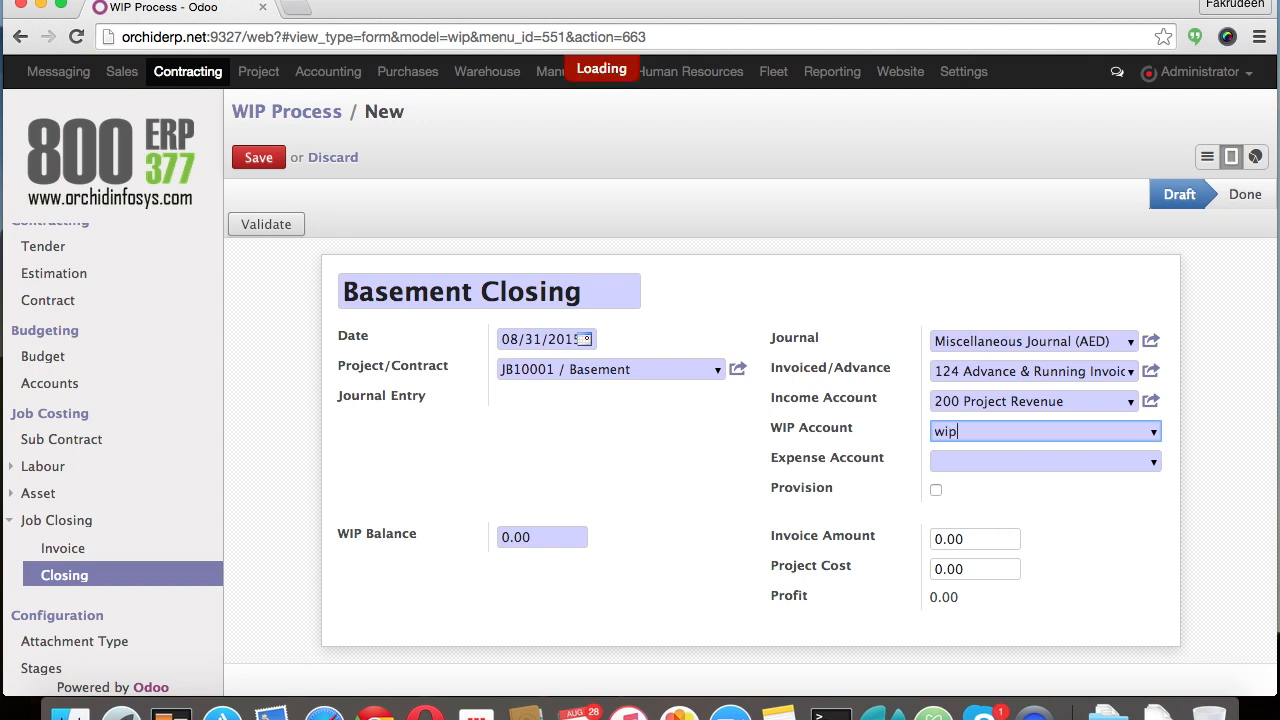
pyautogui.press('Tab')
pyautogui.write('ex')
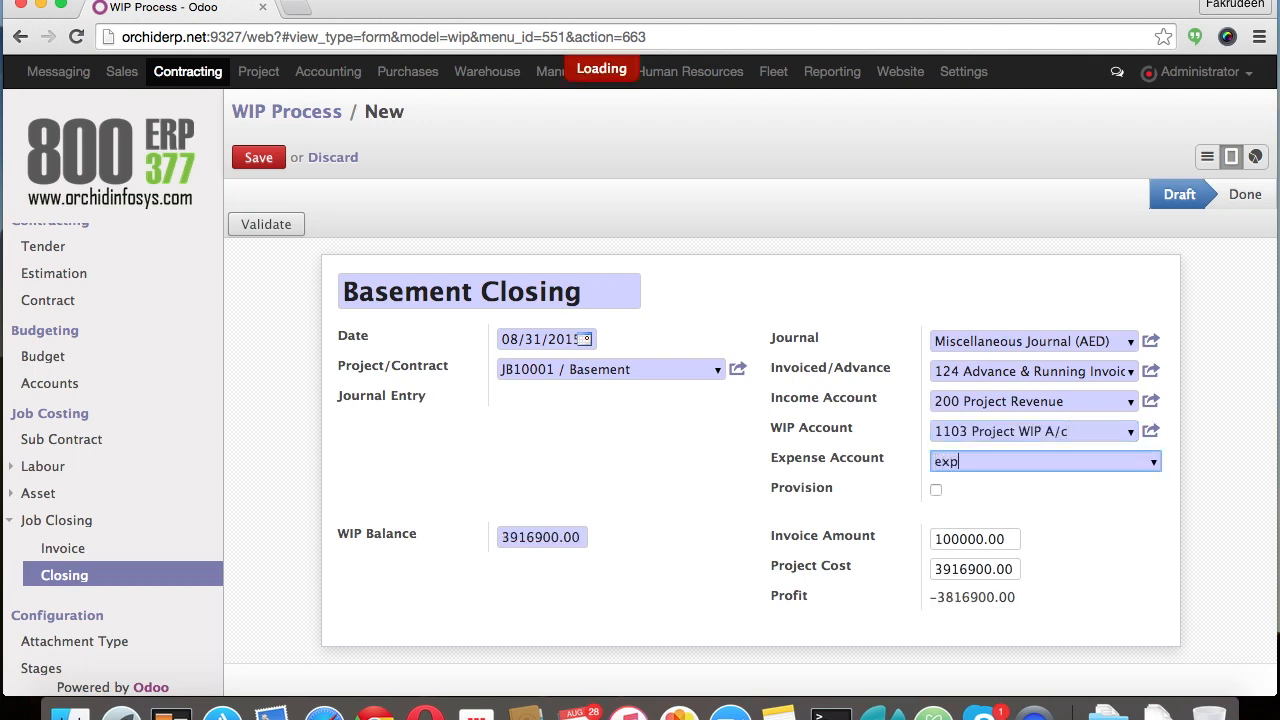
pyautogui.press('Down')
pyautogui.press('Up')
pyautogui.press('Return')
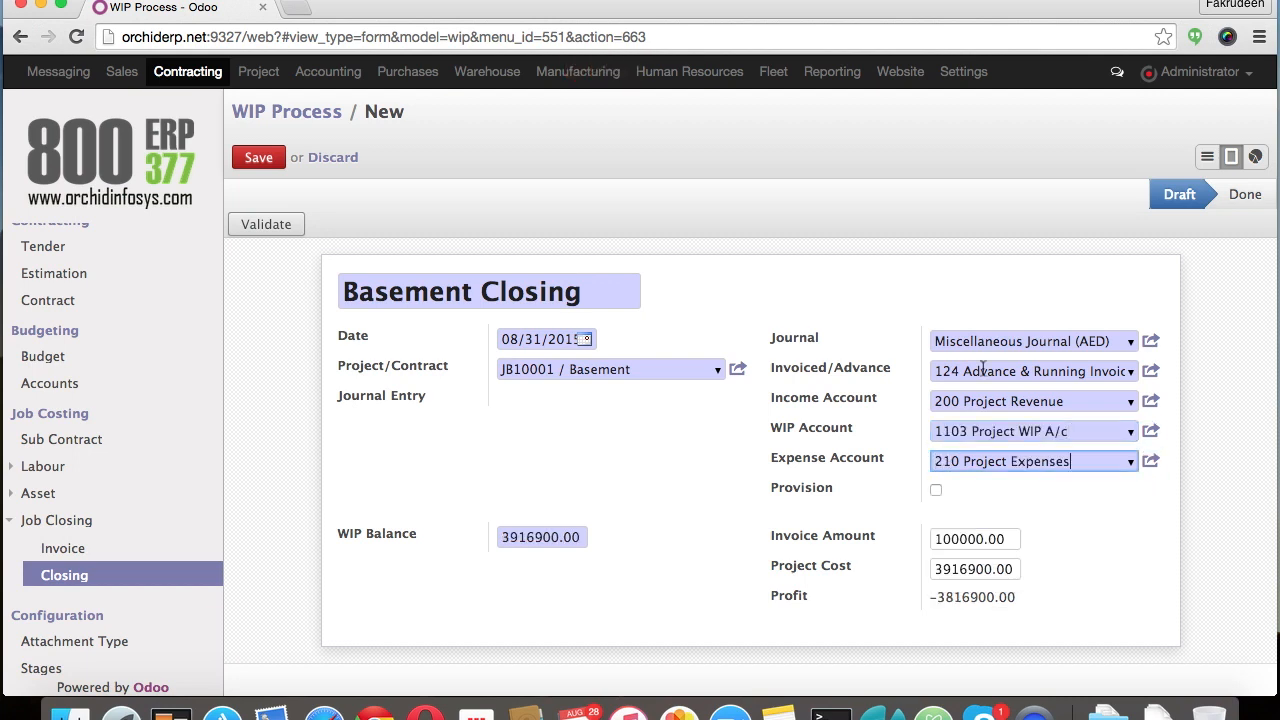
pyautogui.click(262, 158)
# Step: Reopen Basement Closing for editing and enable a provision with account 125 Project Provision
pyautogui.click(262, 160)
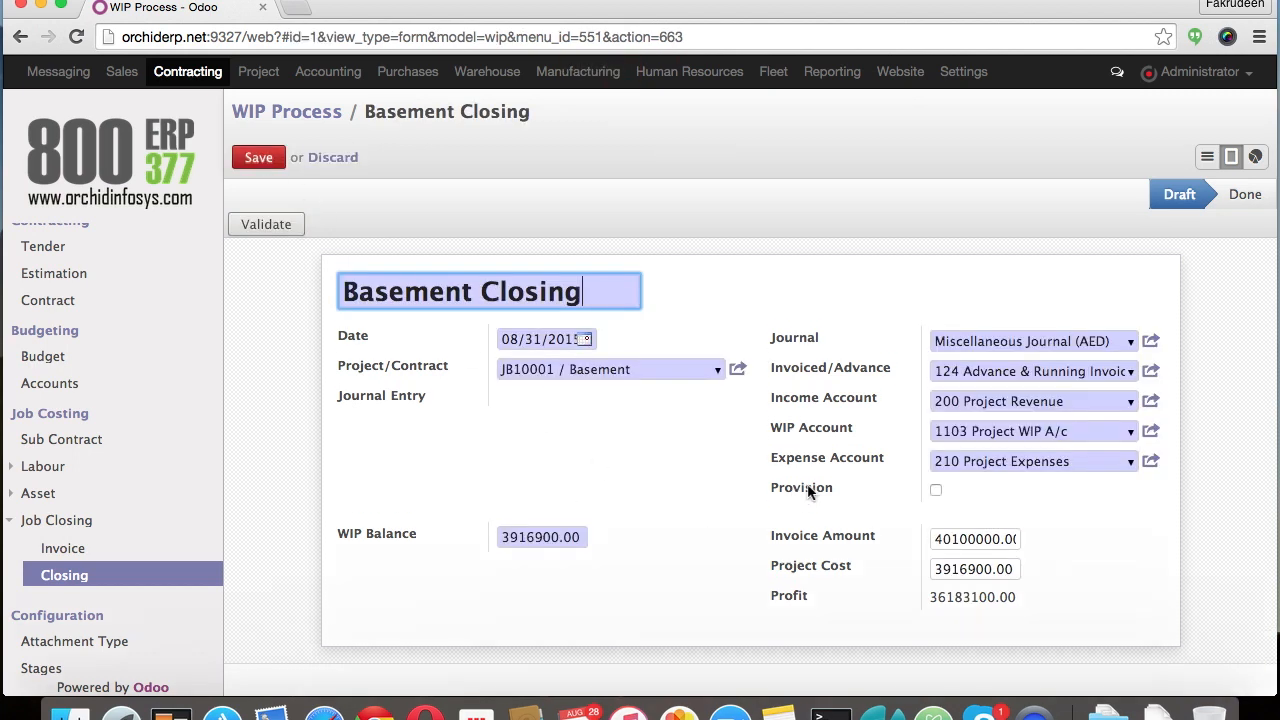
pyautogui.click(936, 491)
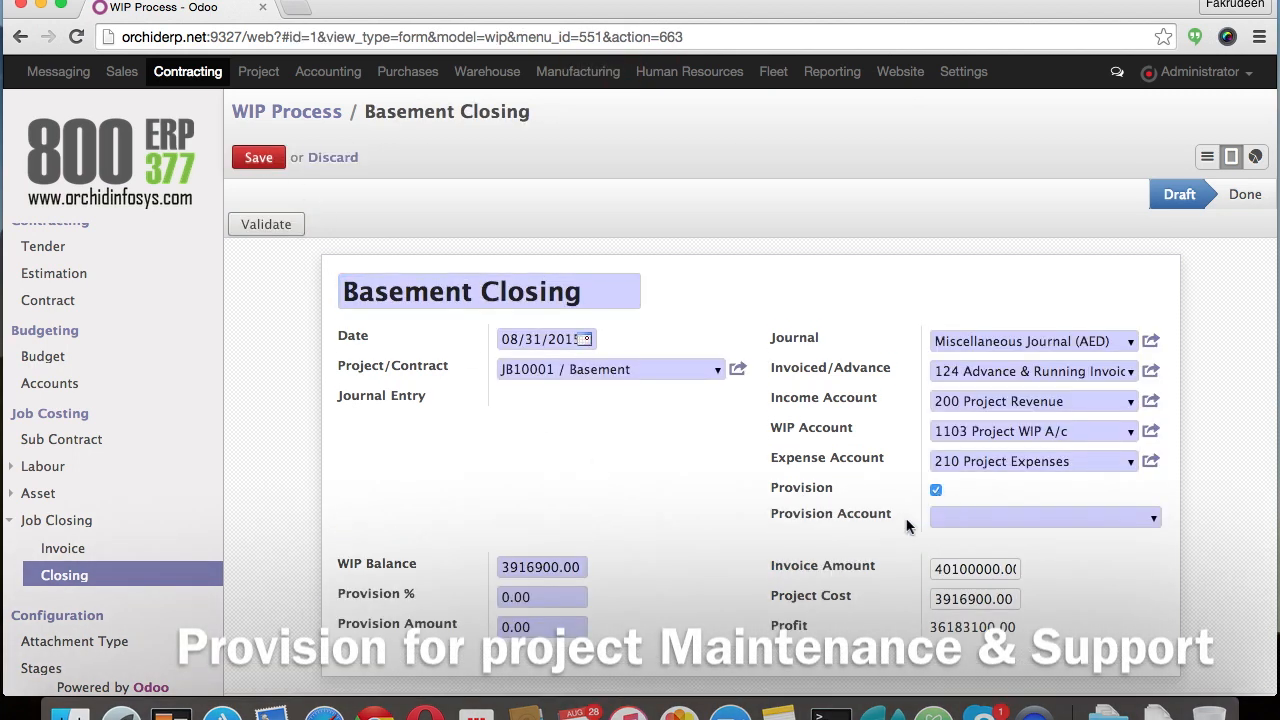
pyautogui.click(1022, 512)
pyautogui.write('prov')
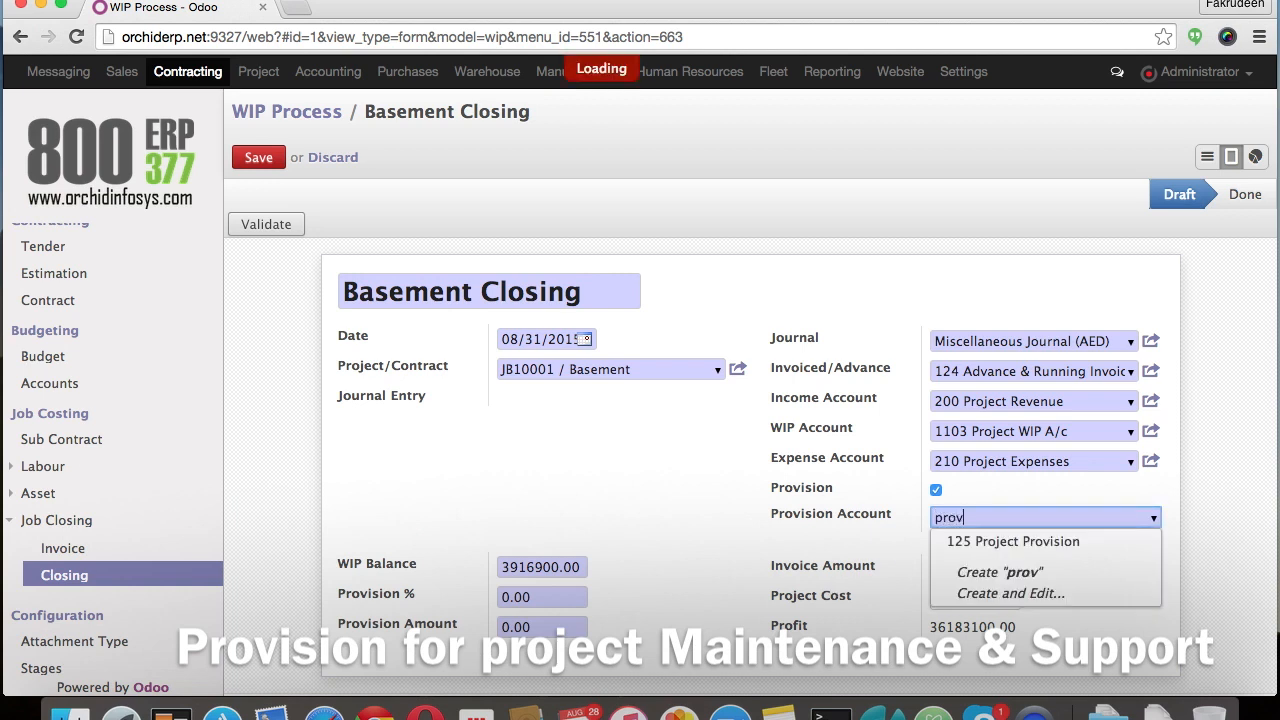
pyautogui.press('Return')
# Step: Set the provision percentage to 1, then save and validate the Basement Closing
pyautogui.click(509, 600)
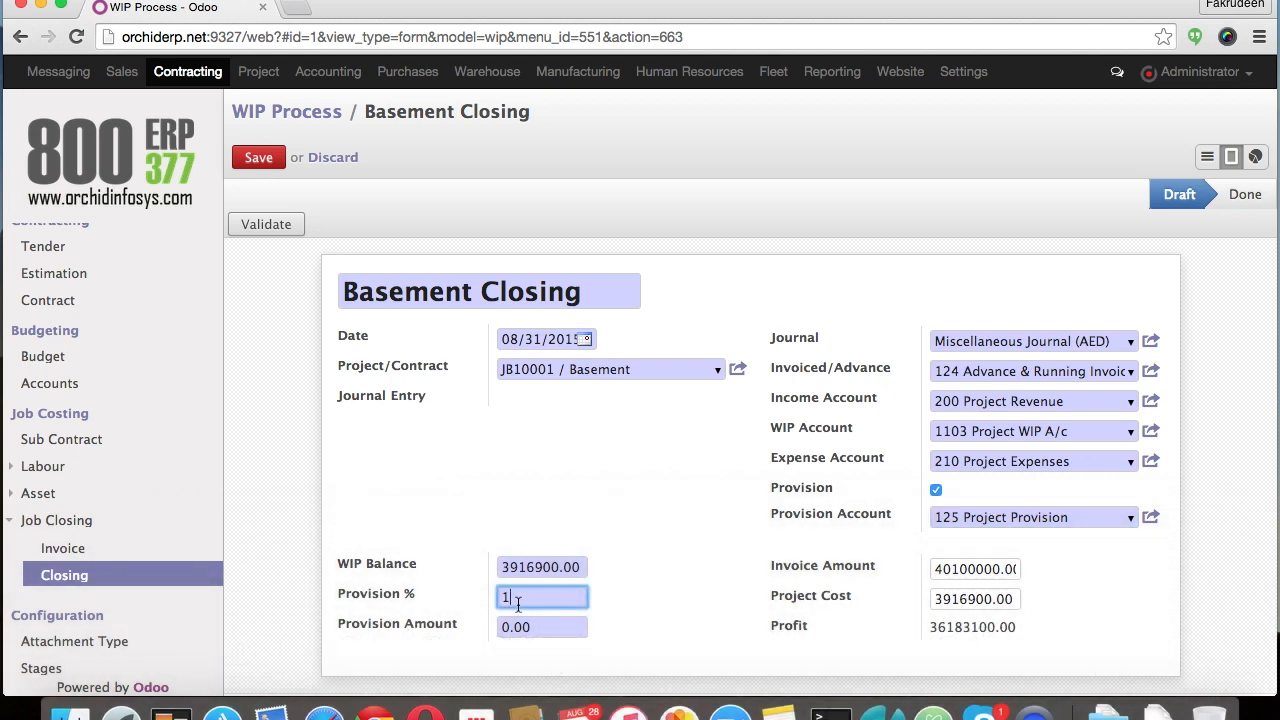
pyautogui.click(960, 599)
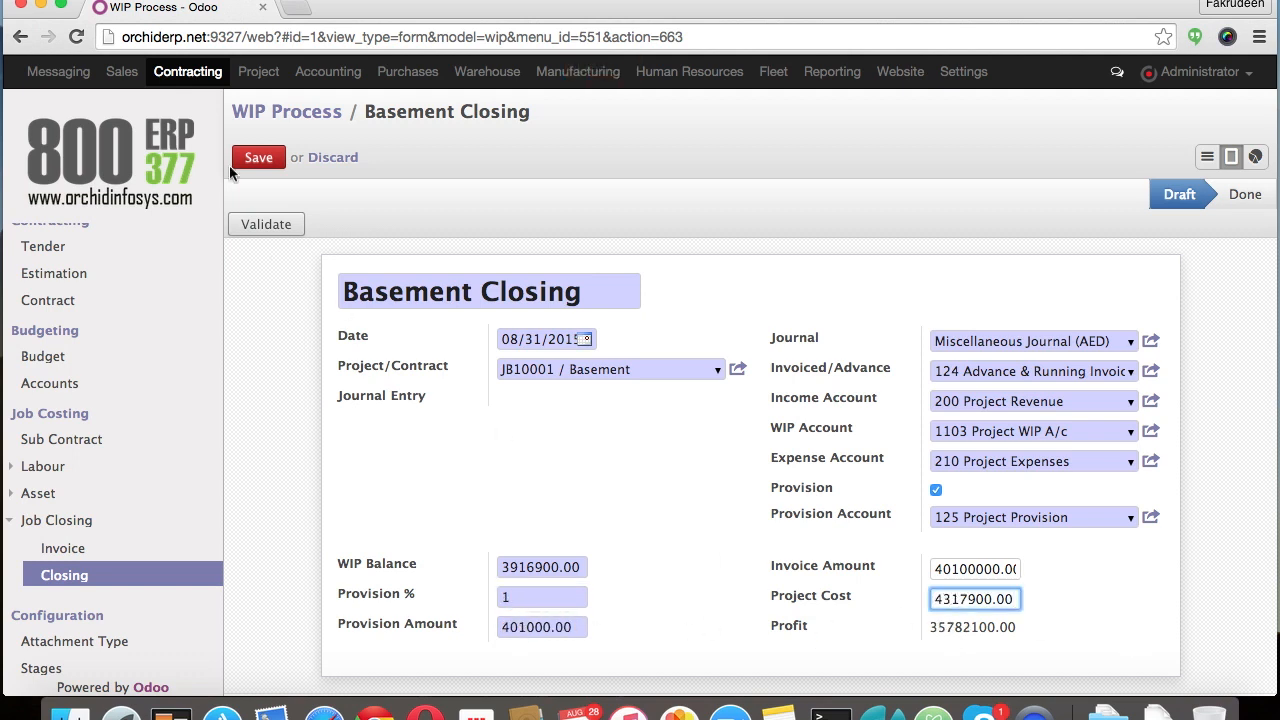
pyautogui.click(262, 157)
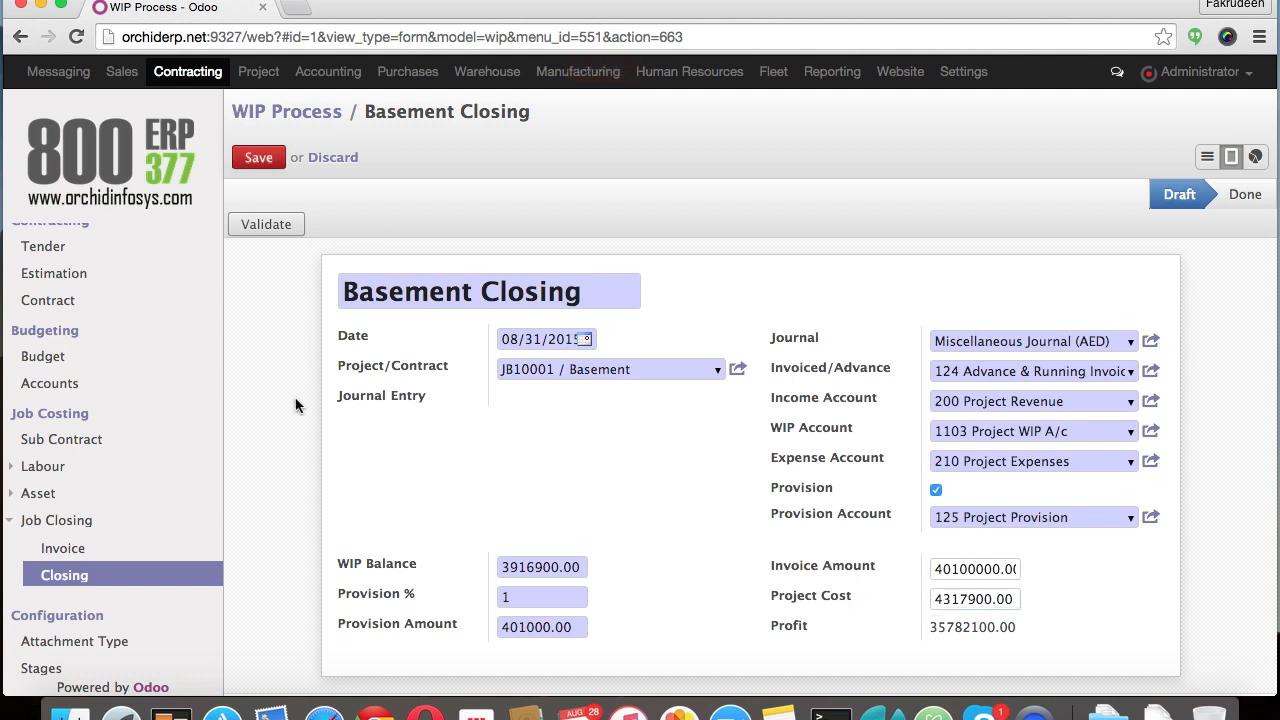
pyautogui.click(265, 228)
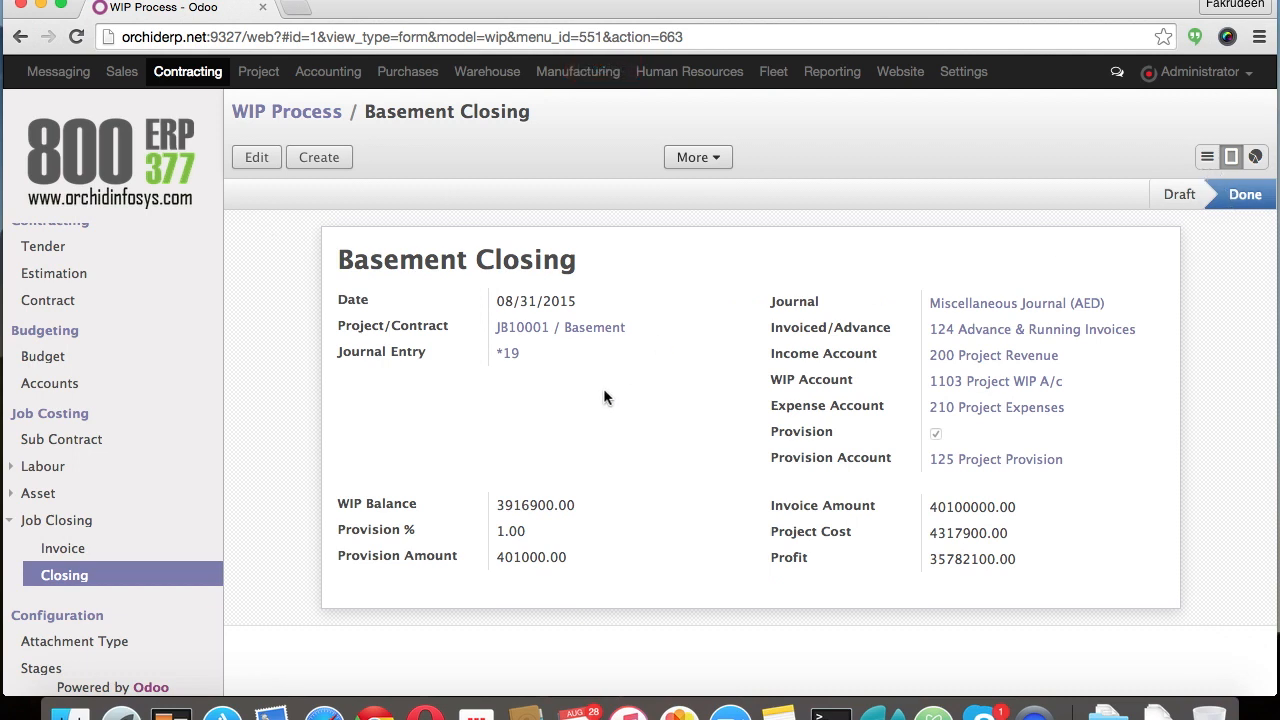
# Step: Review the items of the closing's journal entry and check the account balances in the chart of accounts
pyautogui.click(512, 355)
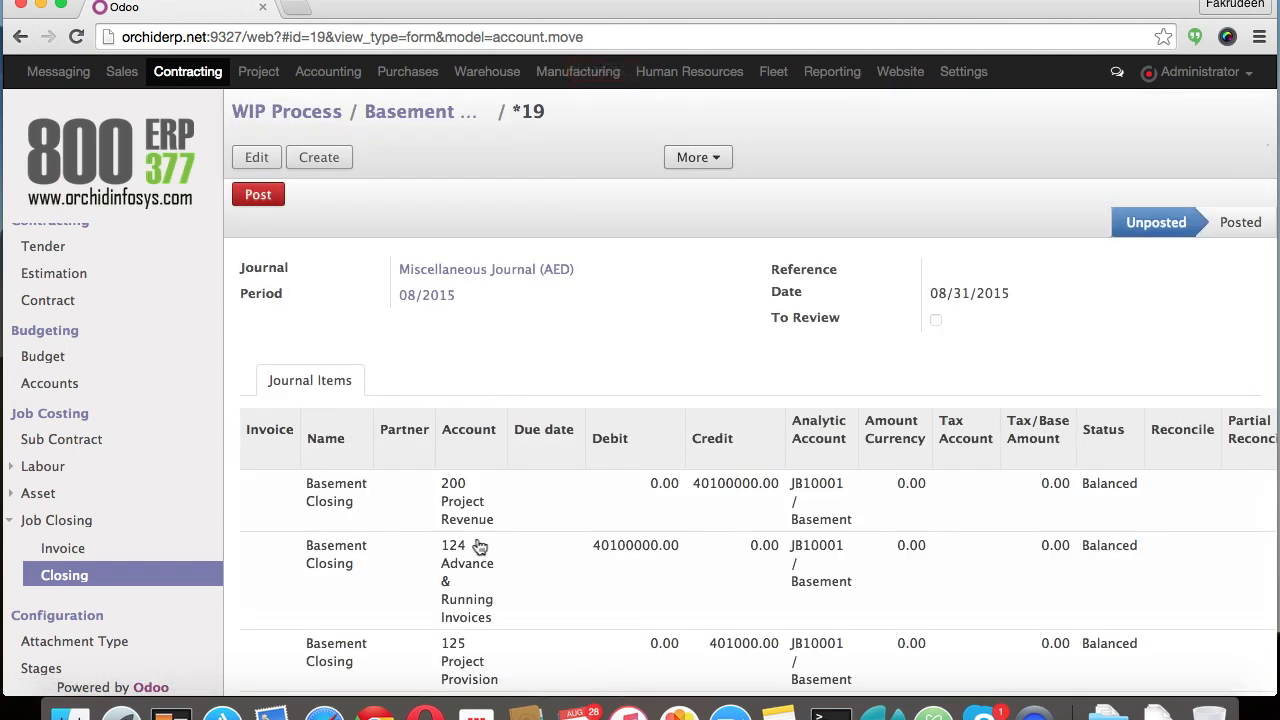
pyautogui.scroll(-1, 470, 535)
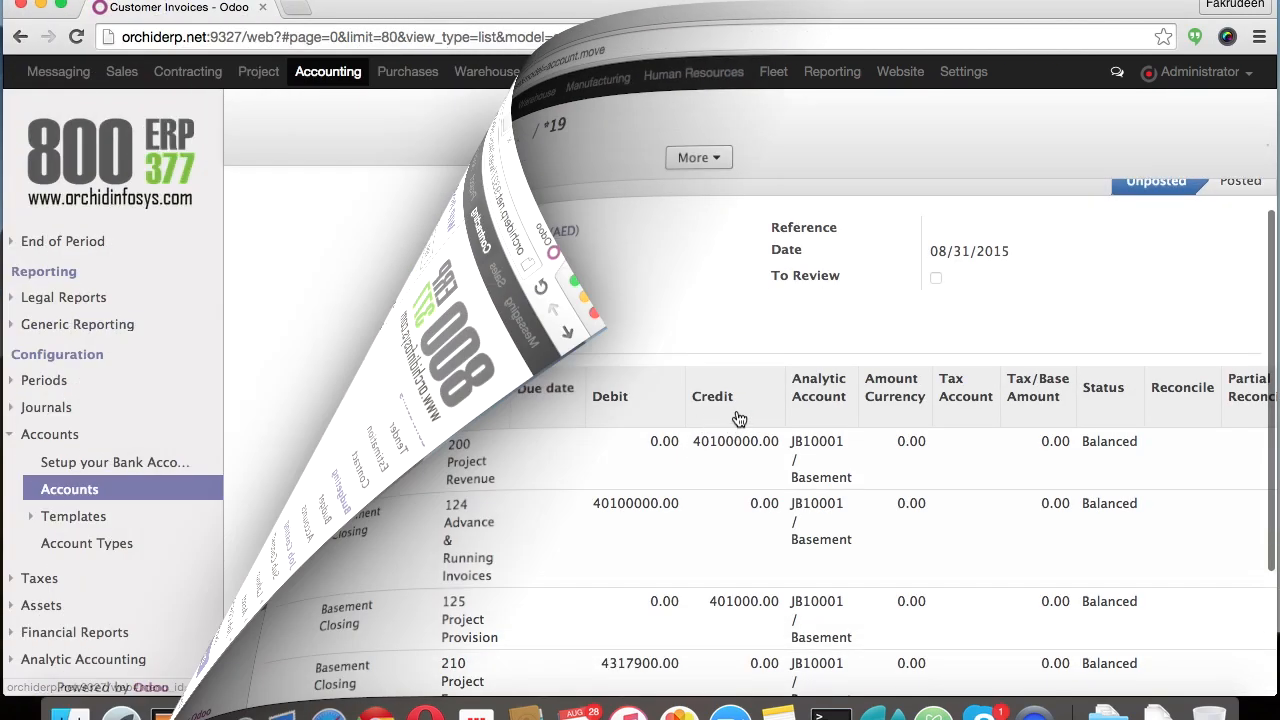
pyautogui.scroll(-2, 470, 560)
pyautogui.scroll(-3, 463, 591)
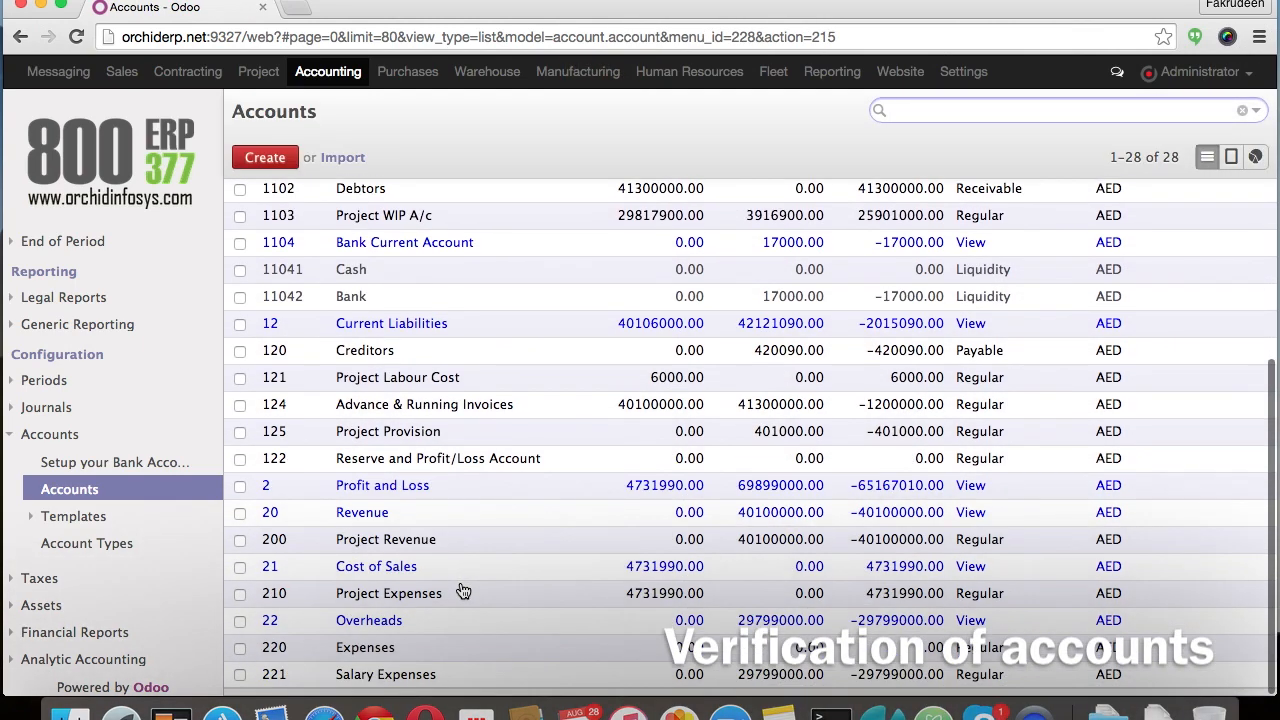
pyautogui.scroll(5, 500, 500)
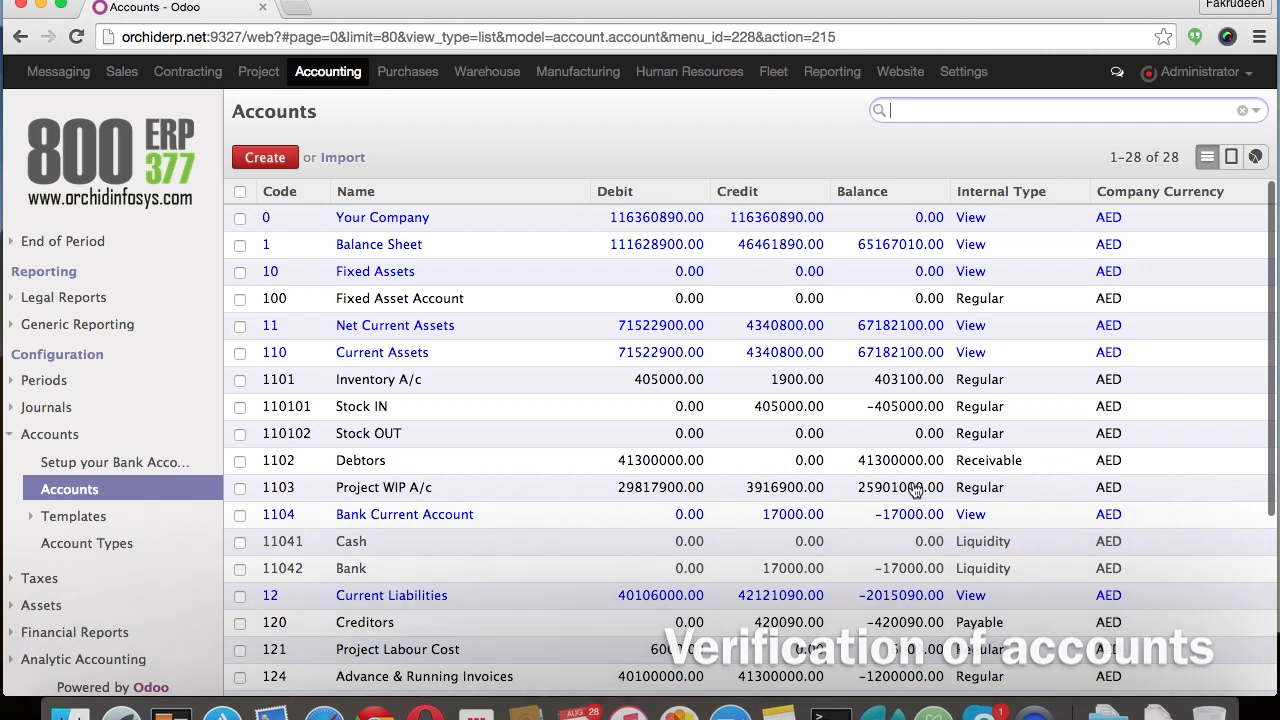
# Step: Open the accounting Entries Analysis report, clear all its filters and groupings, and keep only the Balance measure
pyautogui.click(832, 71)
pyautogui.scroll(-3, 140, 505)
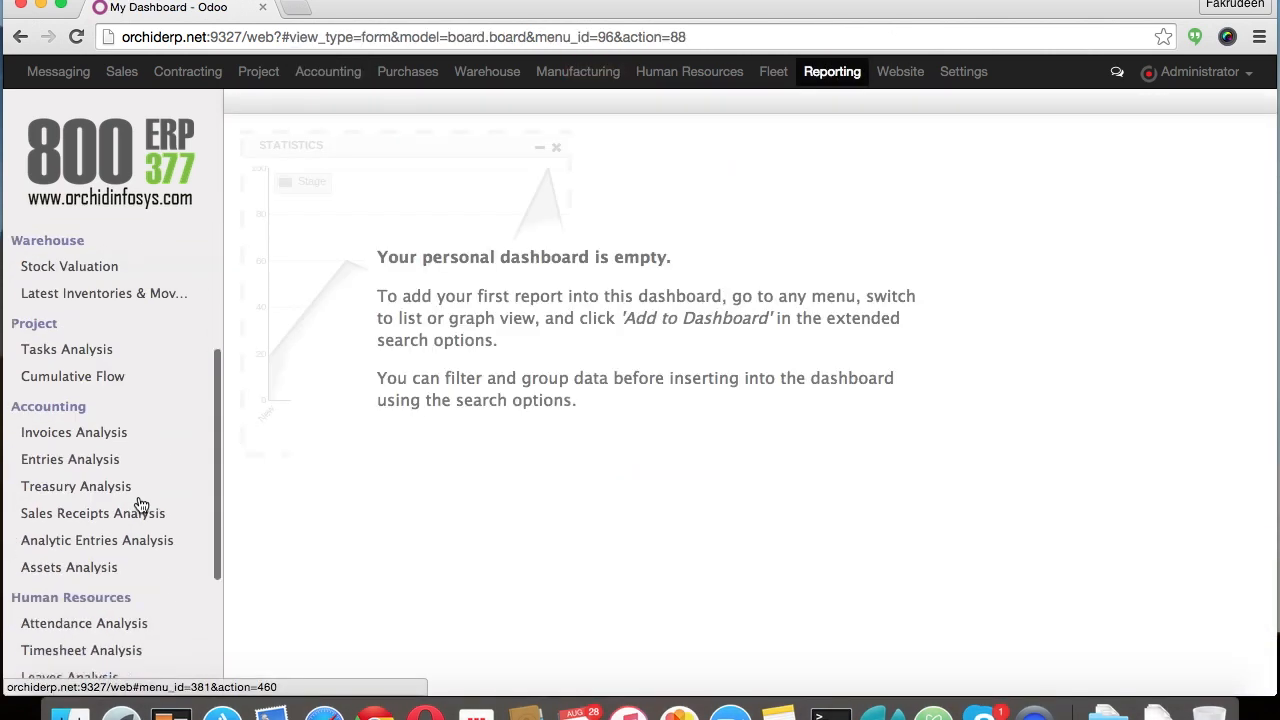
pyautogui.click(88, 462)
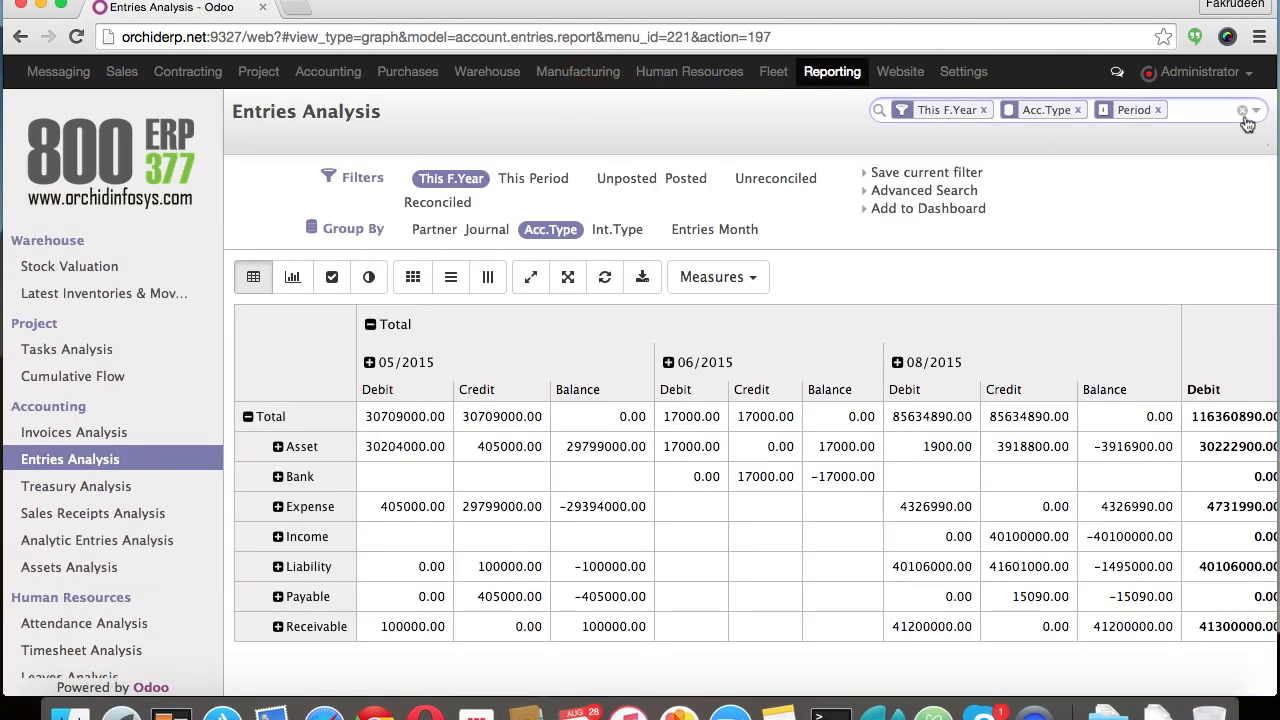
pyautogui.click(1243, 111)
pyautogui.click(717, 277)
pyautogui.click(712, 361)
pyautogui.click(712, 337)
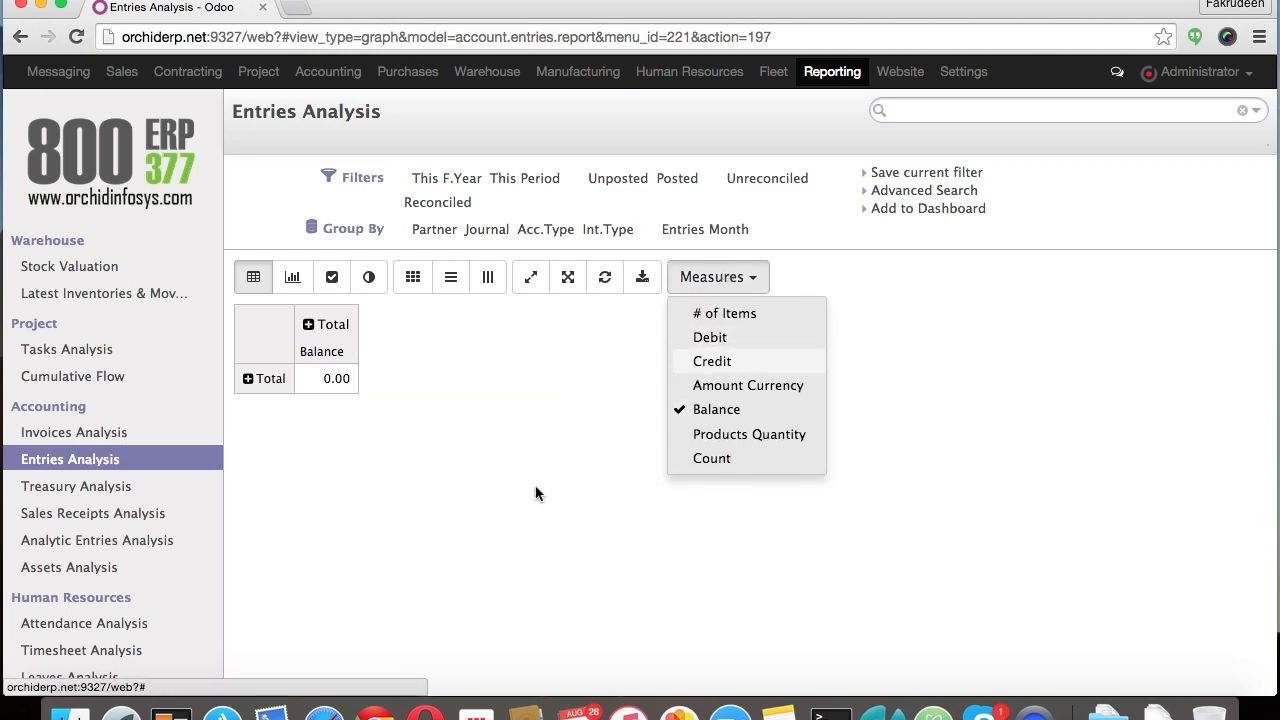
# Step: Group the Entries Analysis columns by Analytic Account and break down the Total row
pyautogui.click(330, 324)
pyautogui.click(410, 592)
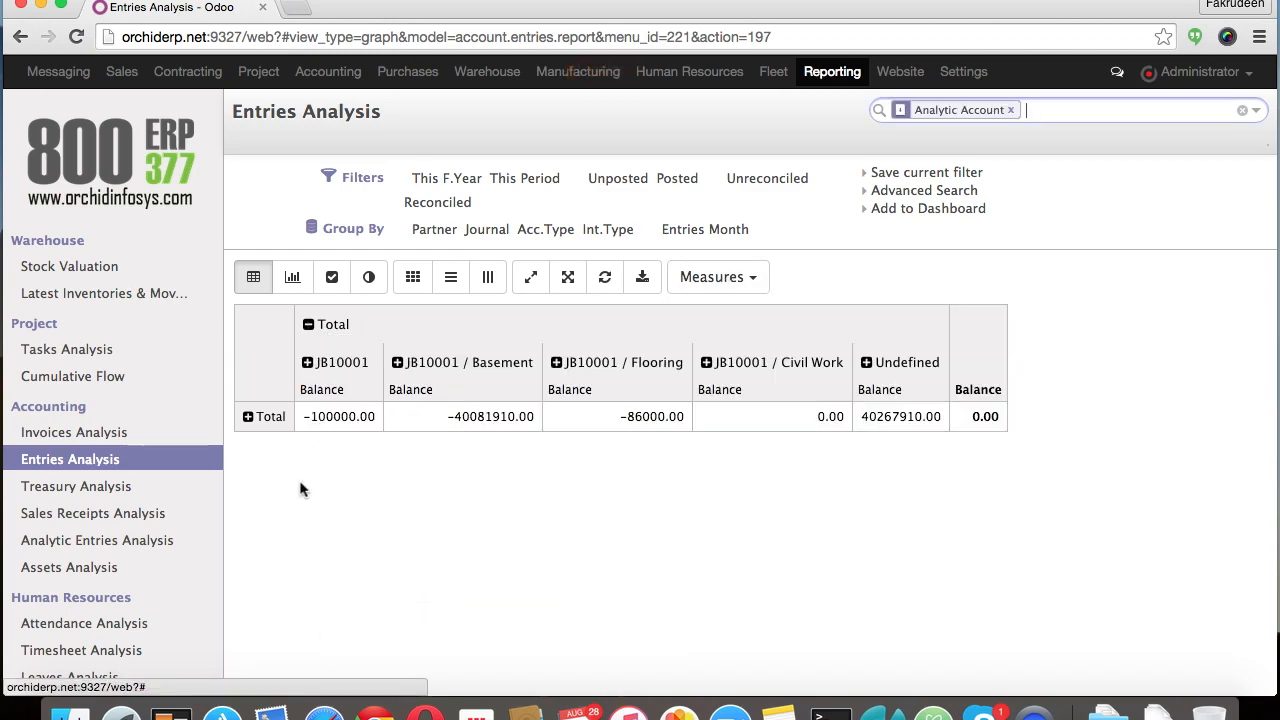
pyautogui.click(265, 418)
pyautogui.scroll(-4, 336, 565)
pyautogui.click(336, 560)
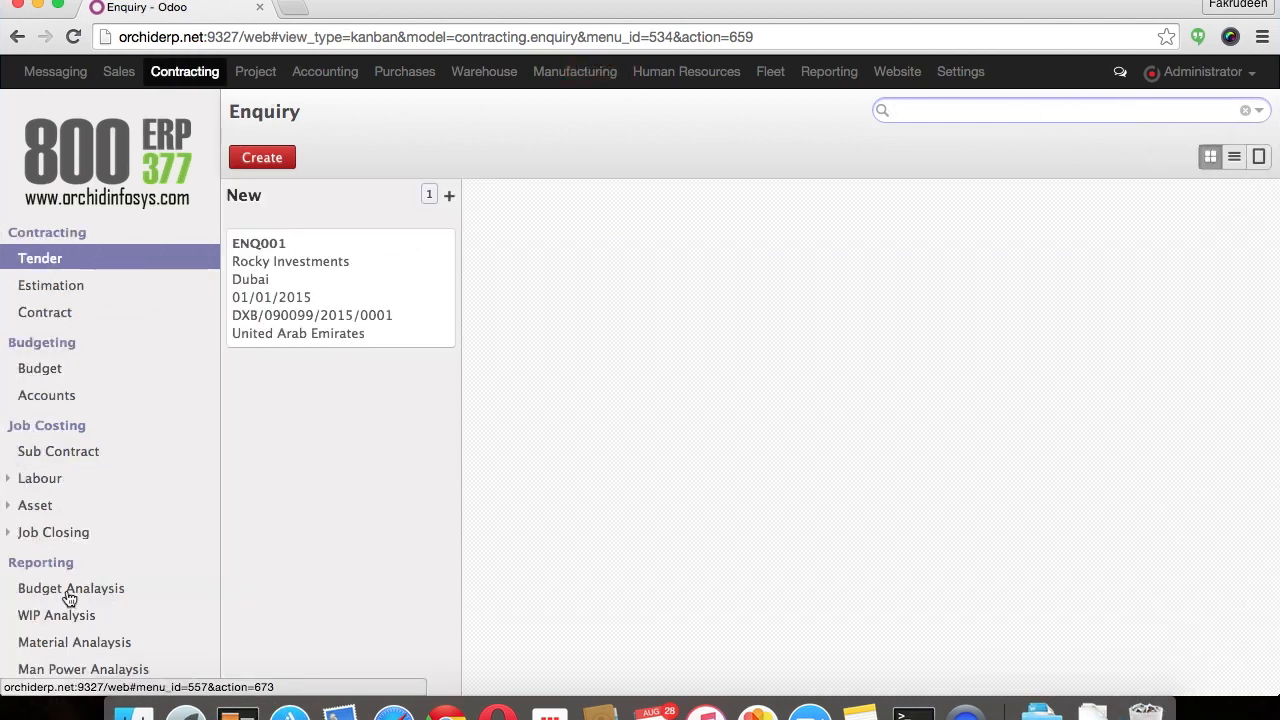
# Step: Open the Budget Analysis report, check its available measures, then collapse the Total row and break it down again by project
pyautogui.click(70, 596)
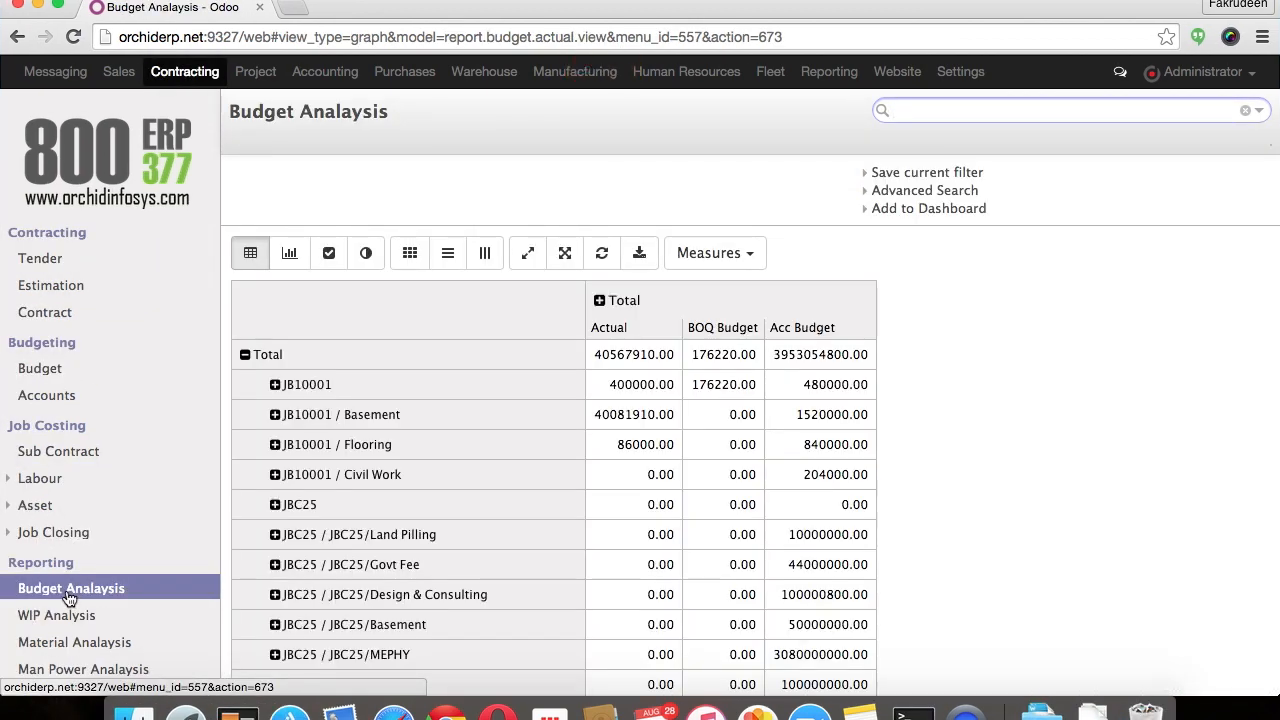
pyautogui.scroll(-2, 569, 458)
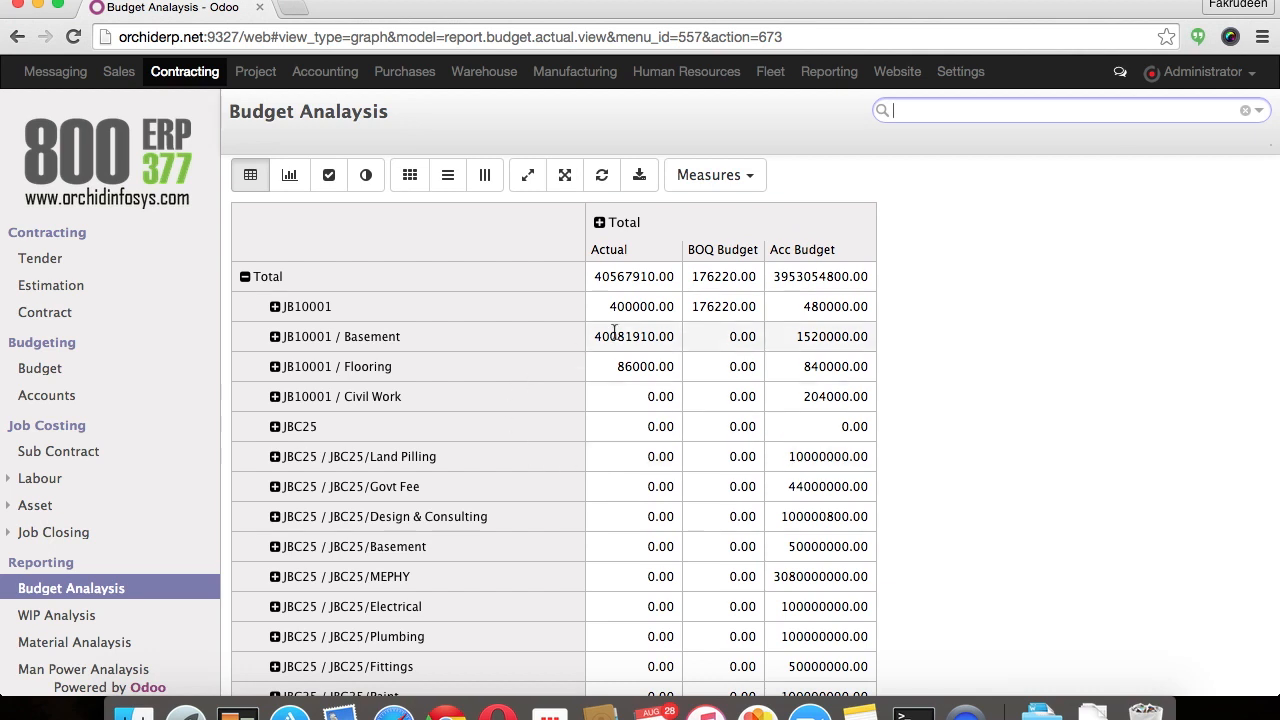
pyautogui.click(715, 175)
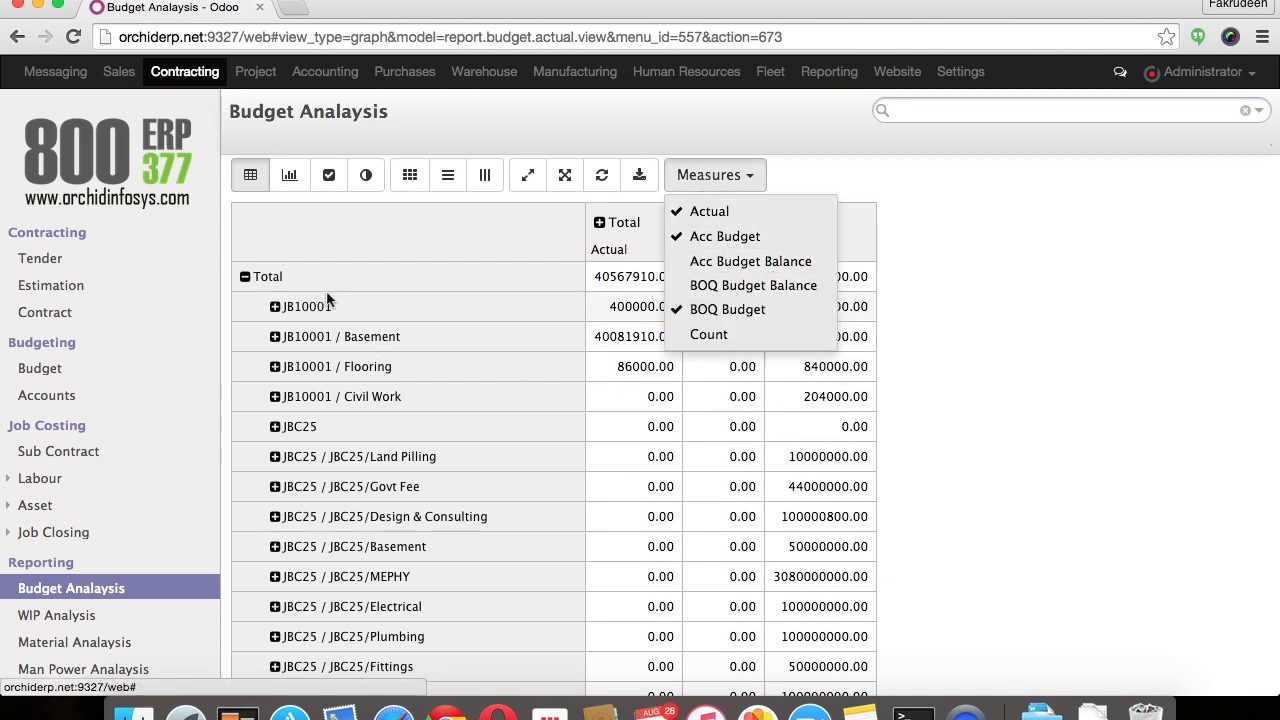
pyautogui.click(633, 336)
pyautogui.doubleClick(633, 336)
pyautogui.click(736, 308)
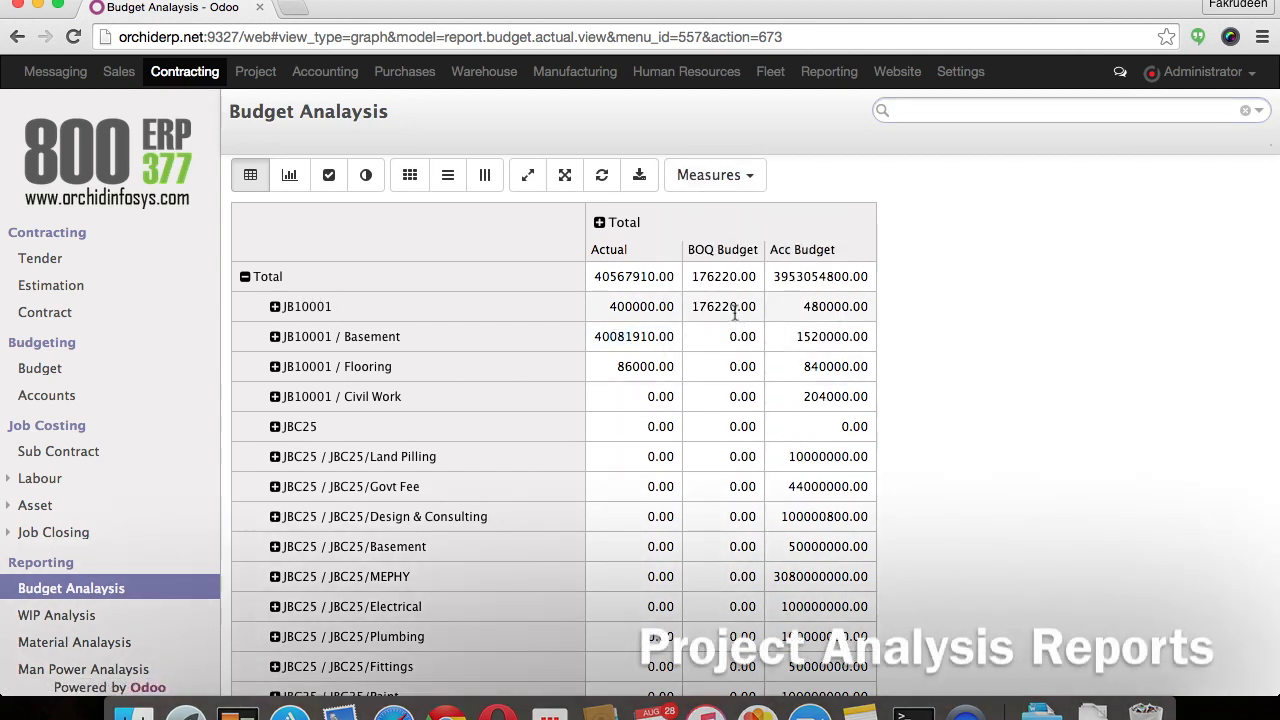
pyautogui.click(267, 280)
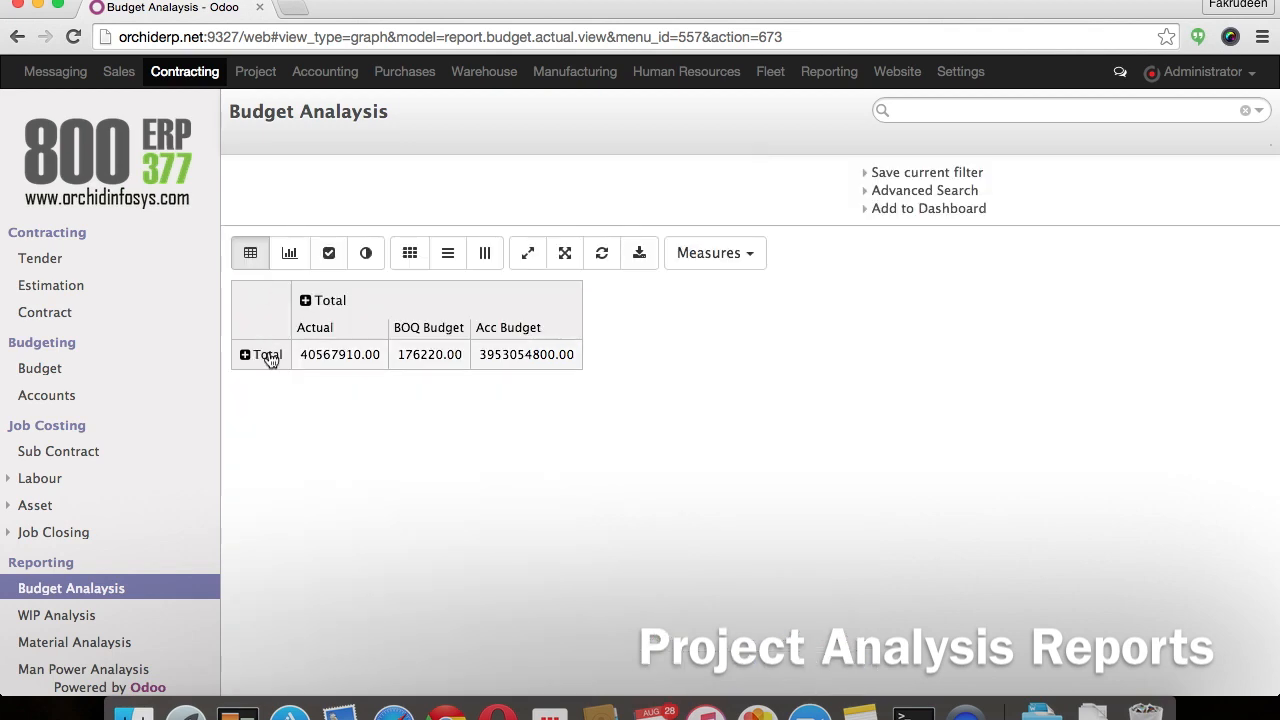
pyautogui.click(270, 364)
pyautogui.click(304, 384)
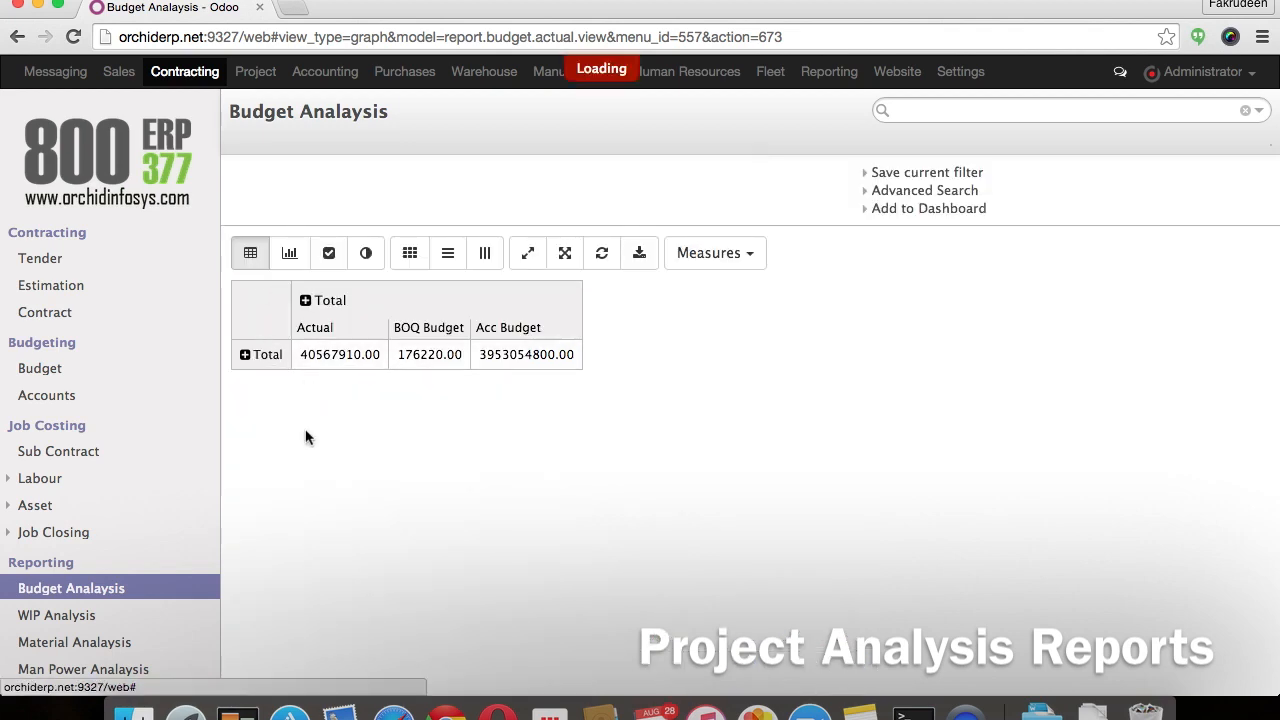
pyautogui.scroll(-1, 307, 437)
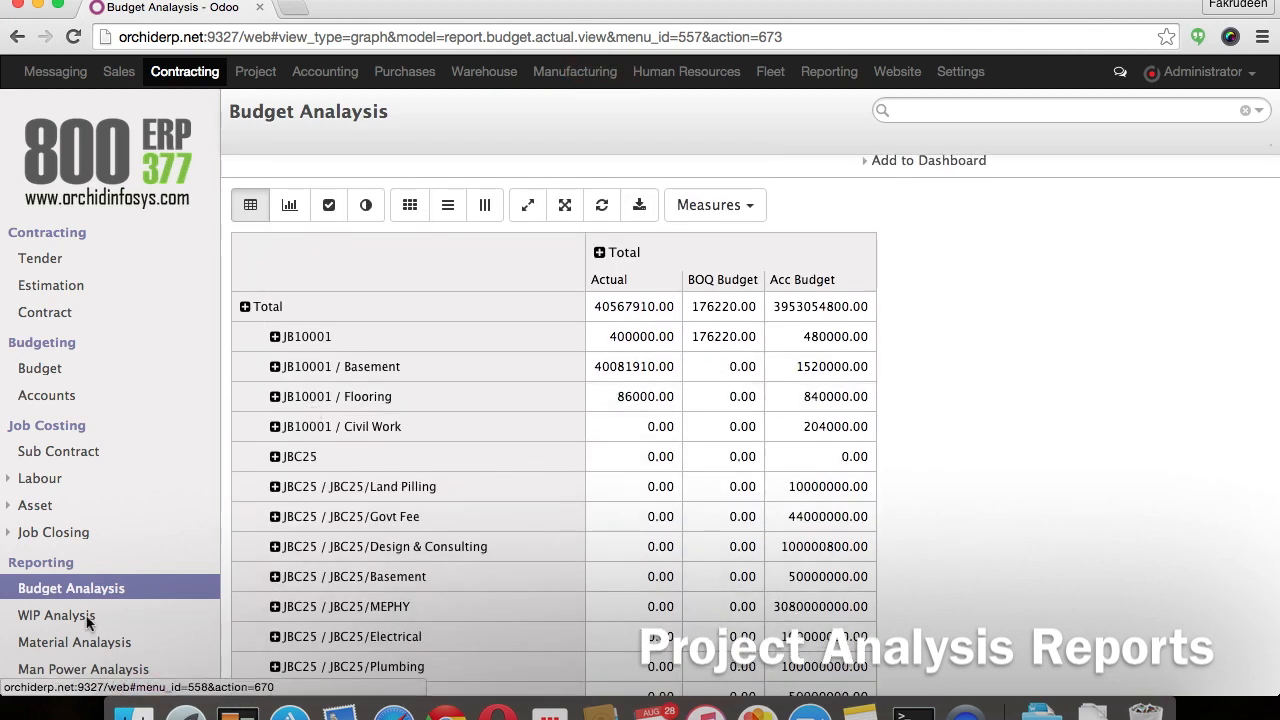
# Step: Open the WIP Analysis report and show the Invoice Amount, Project Cost and Profit measures instead of Count
pyautogui.click(56, 615)
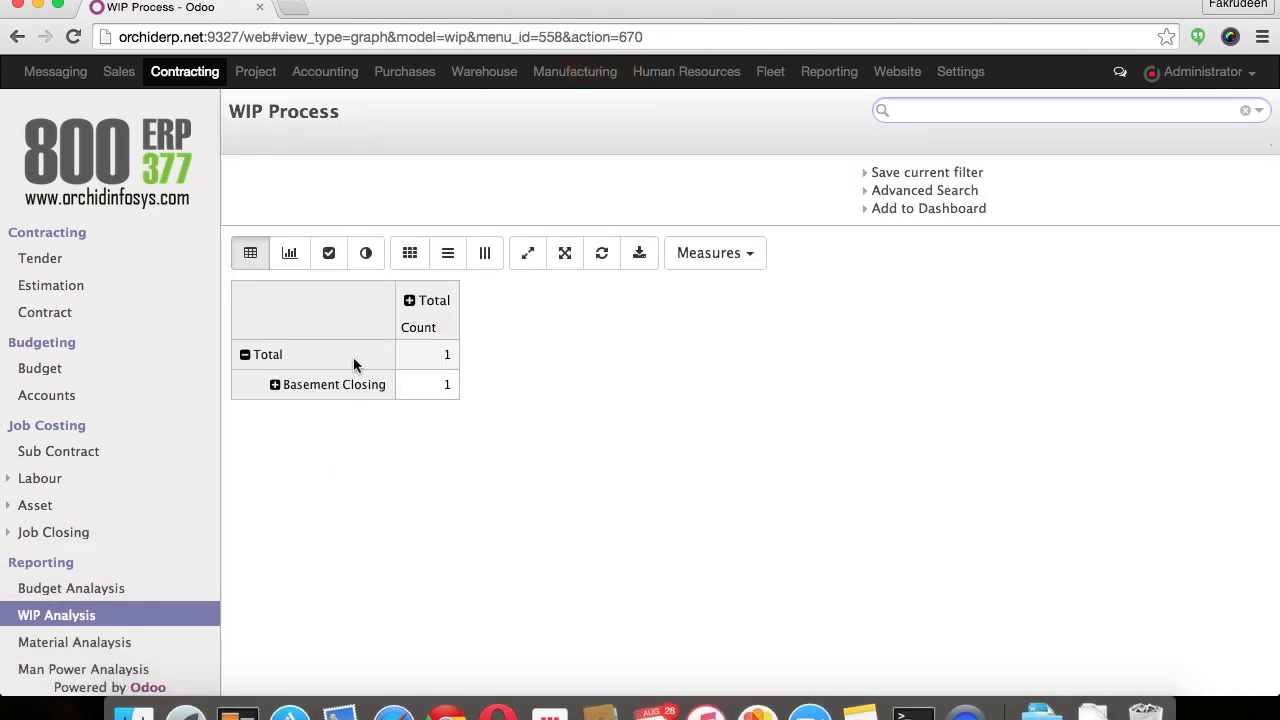
pyautogui.click(704, 256)
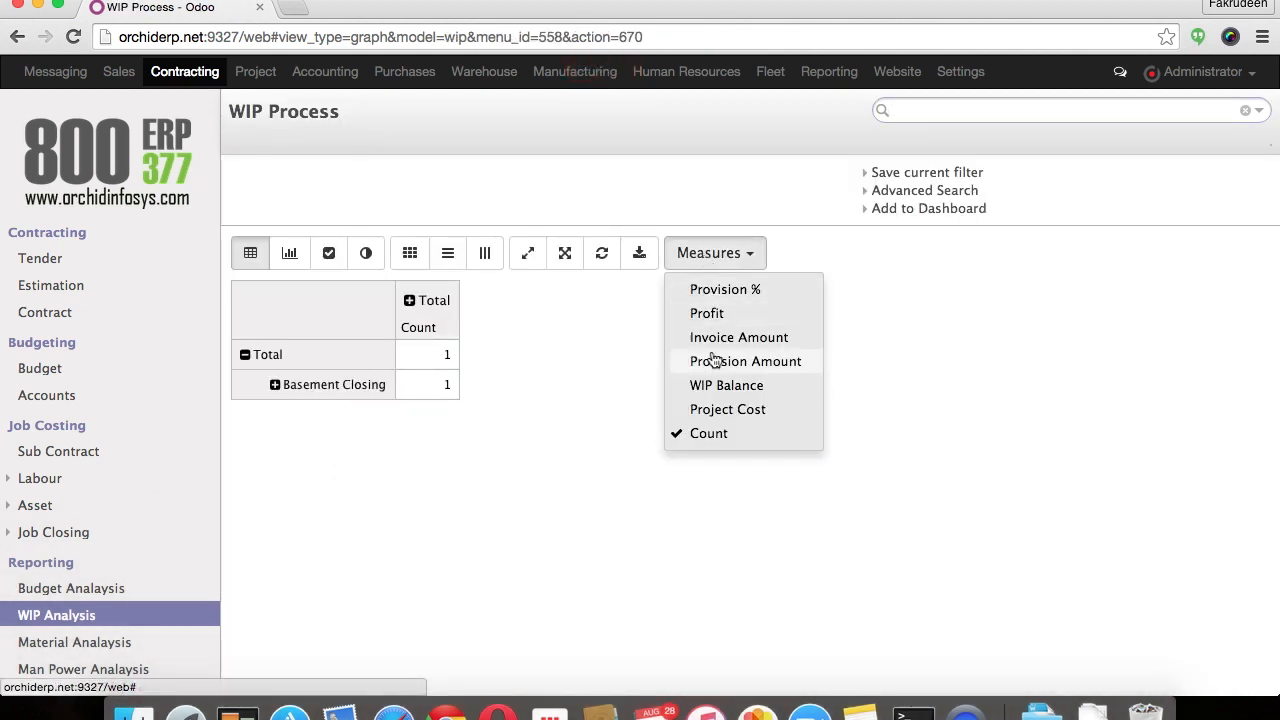
pyautogui.click(729, 338)
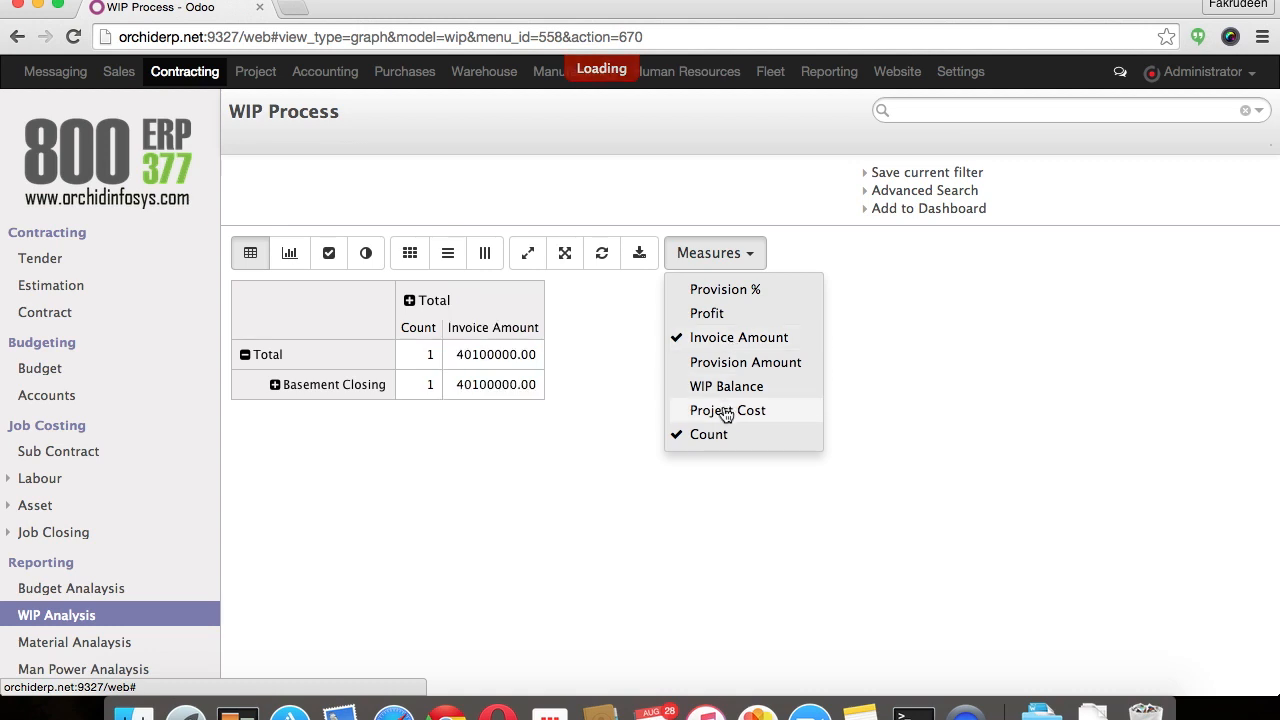
pyautogui.click(726, 410)
pyautogui.click(718, 313)
pyautogui.click(707, 438)
pyautogui.click(660, 514)
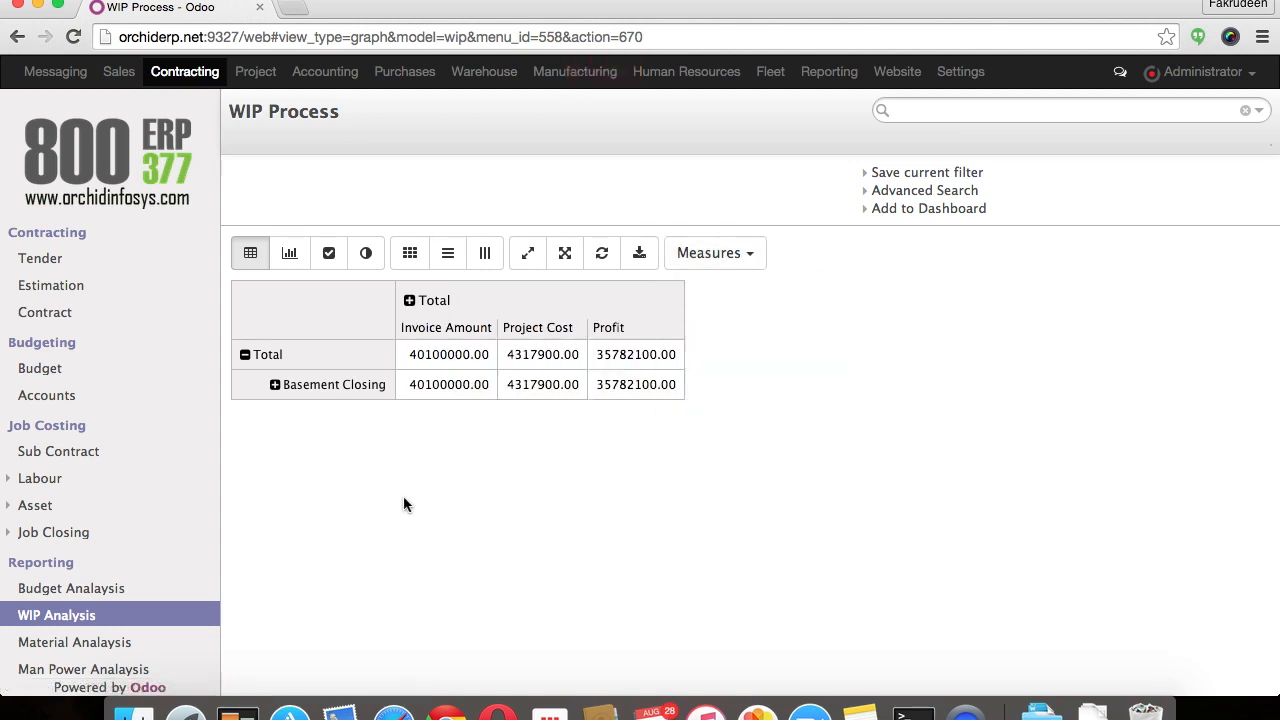
# Step: Open the Material Analysis report and break down the JB10001 / Basement row by material
pyautogui.click(100, 643)
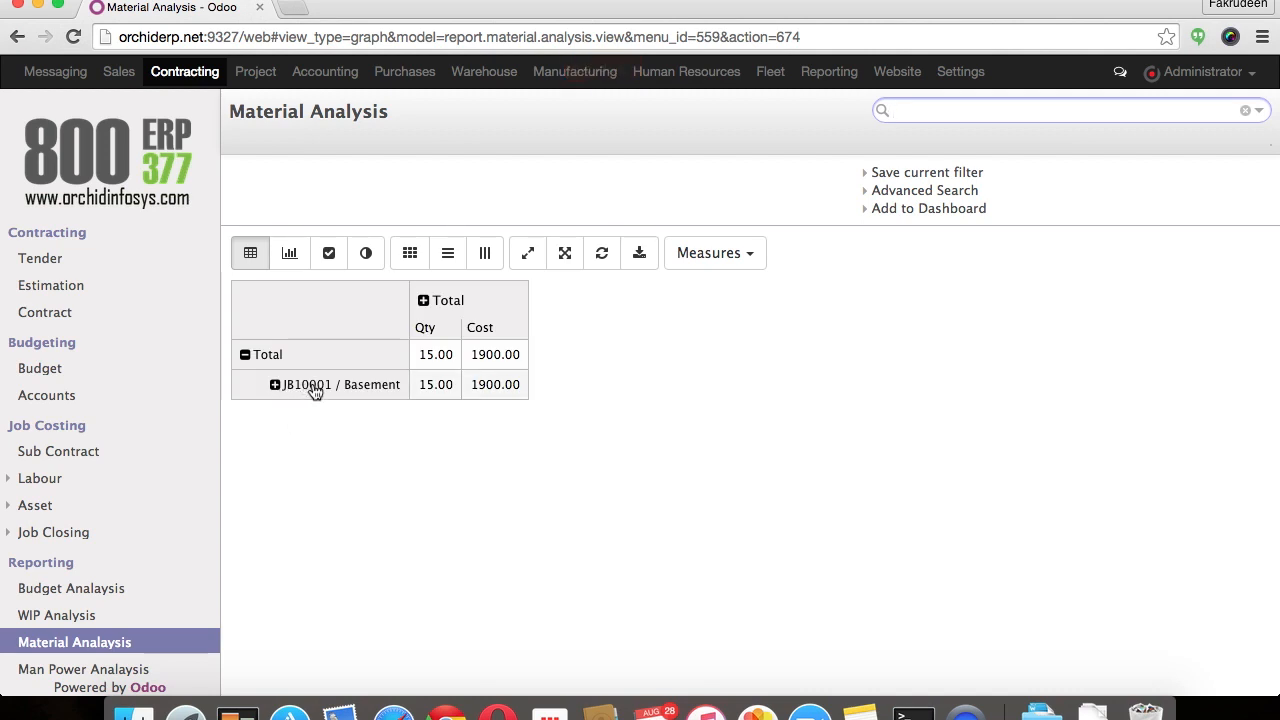
pyautogui.click(314, 390)
pyautogui.click(360, 458)
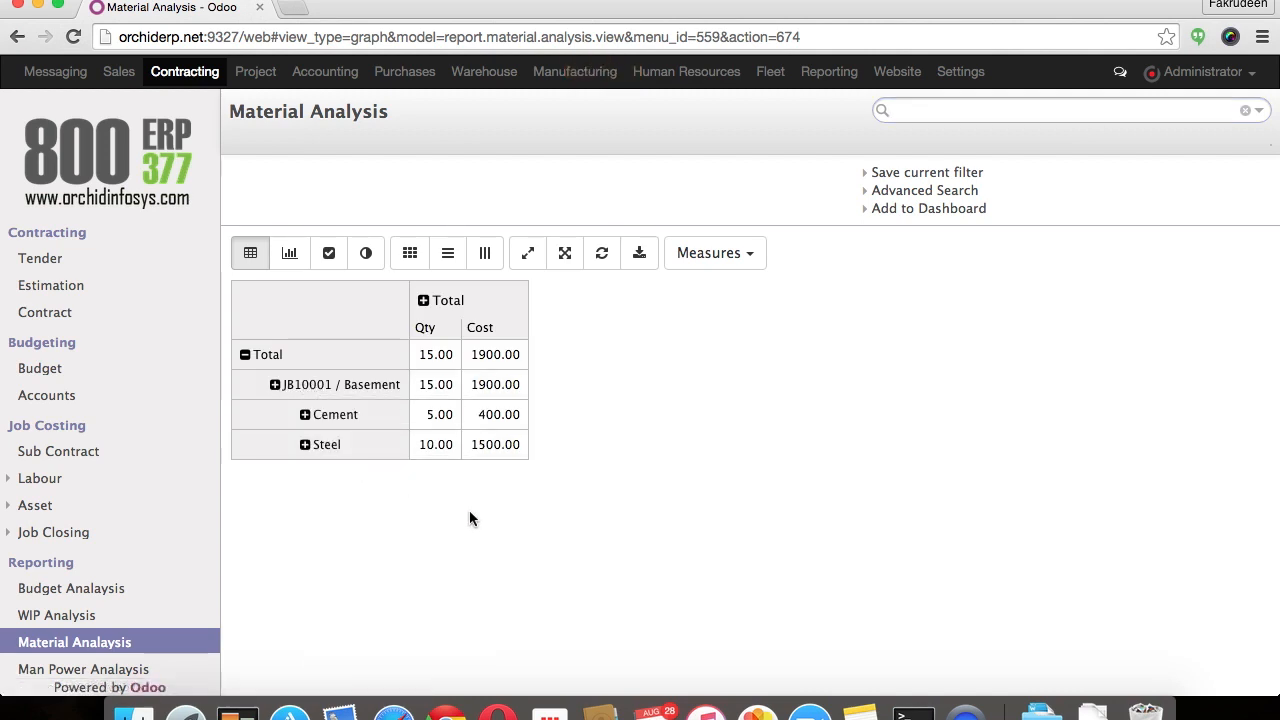
# Step: Open the Man Power Analysis report, split its Total column by labour type and show Duration instead of Overhead
pyautogui.click(75, 669)
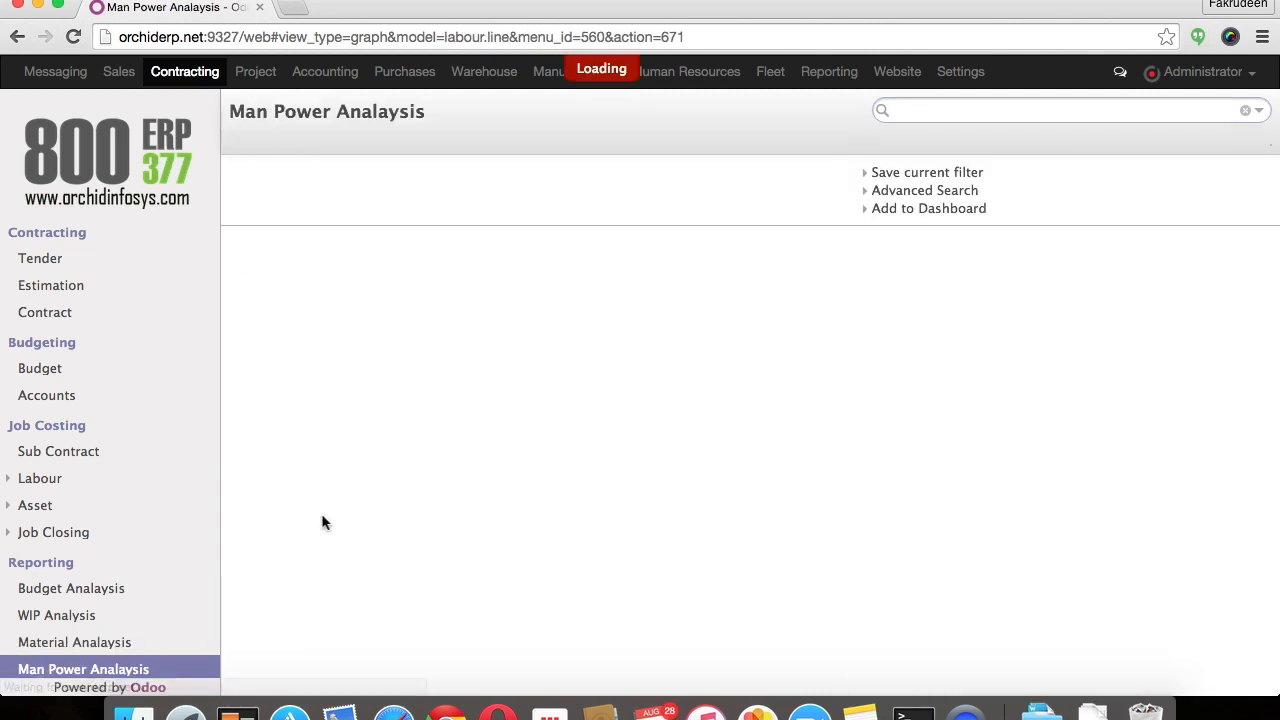
pyautogui.click(268, 357)
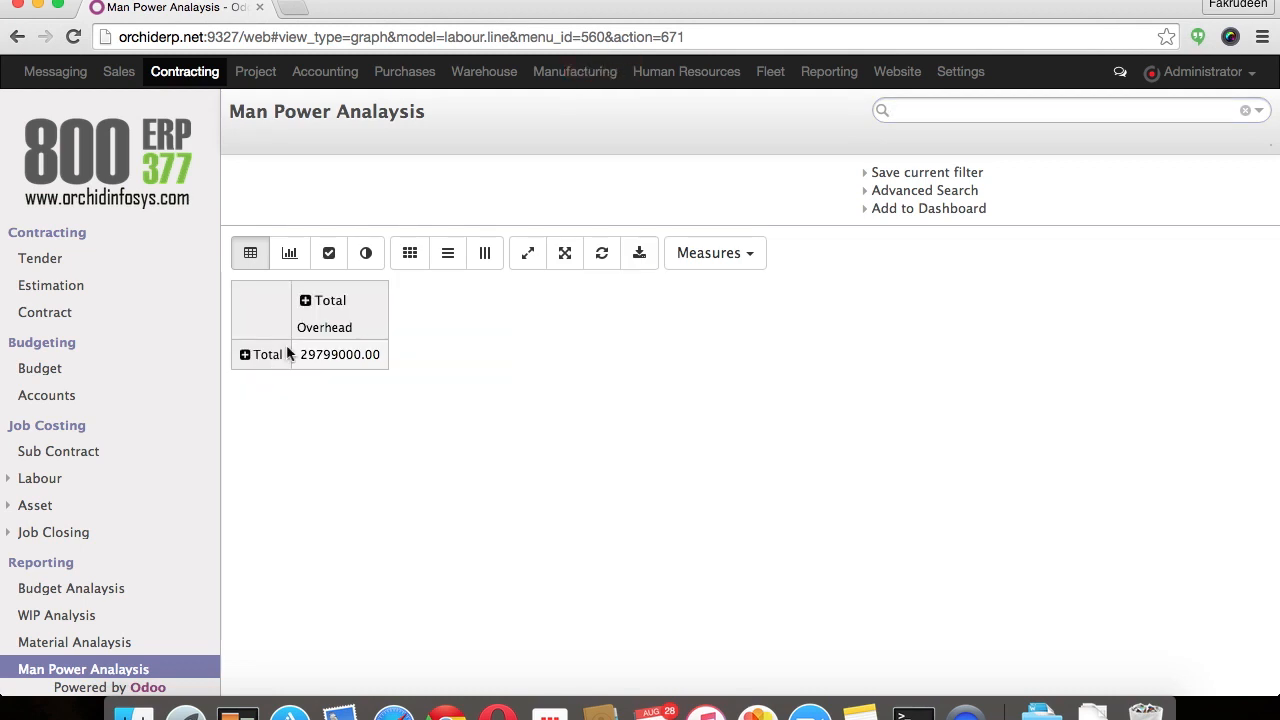
pyautogui.click(335, 302)
pyautogui.click(366, 349)
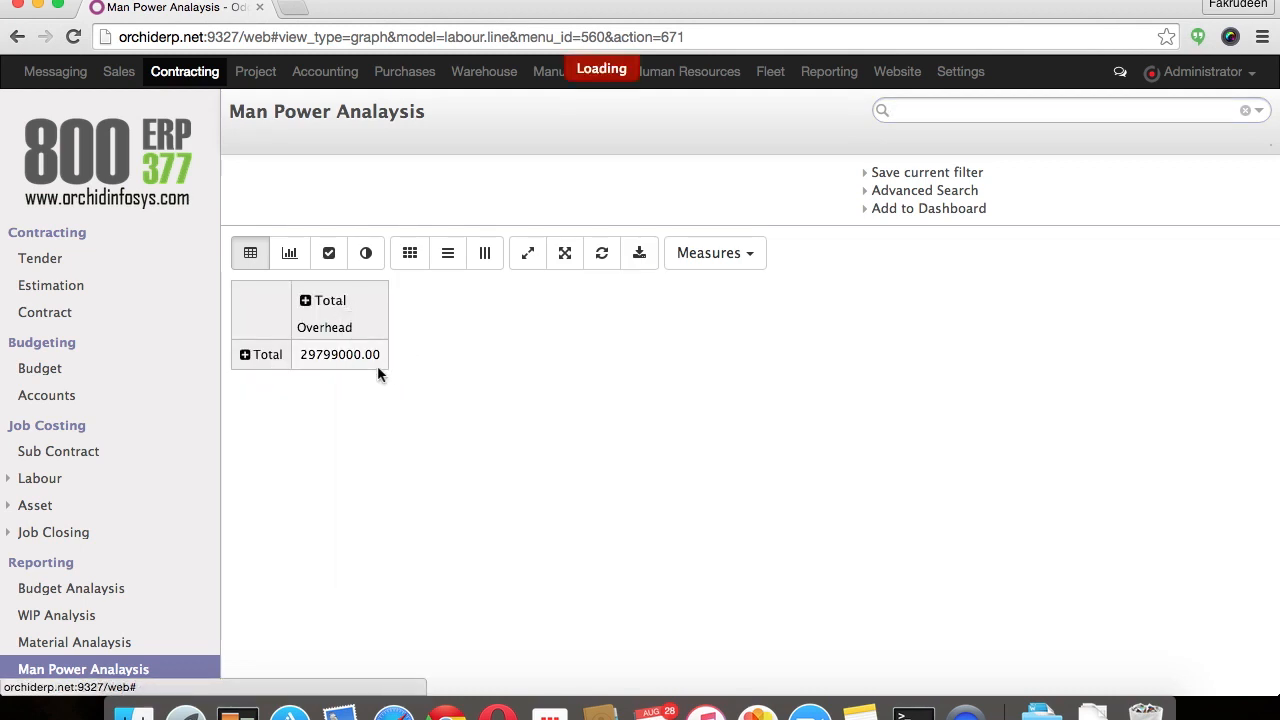
pyautogui.click(710, 253)
pyautogui.click(722, 337)
pyautogui.click(722, 311)
pyautogui.click(594, 452)
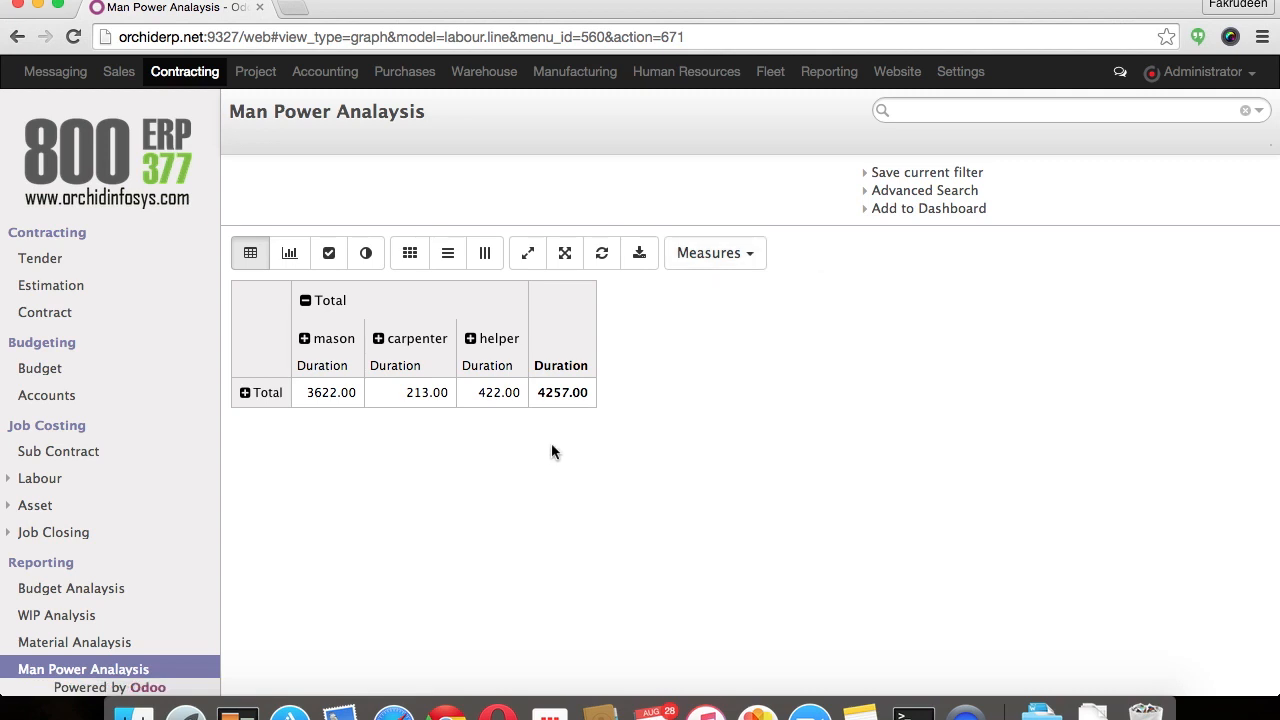
# Step: Group the Man Power Analysis rows by Project/Contract, then swap the rows and columns
pyautogui.click(268, 395)
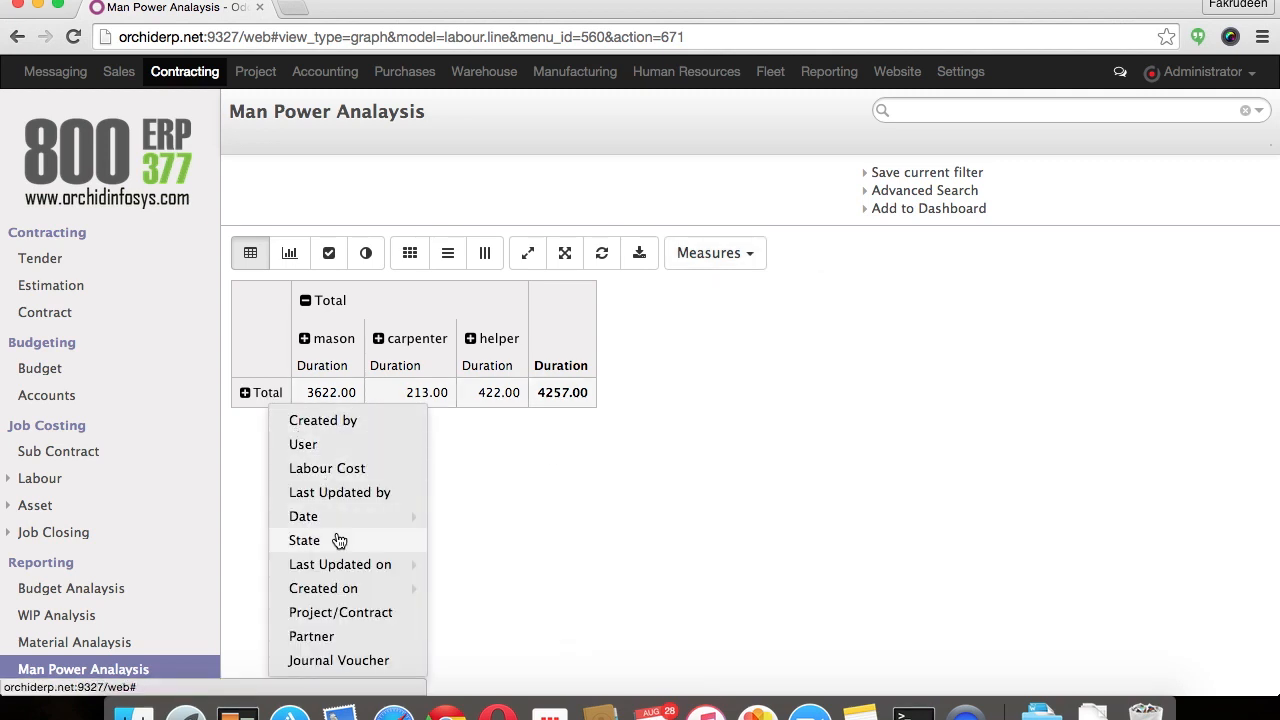
pyautogui.click(340, 614)
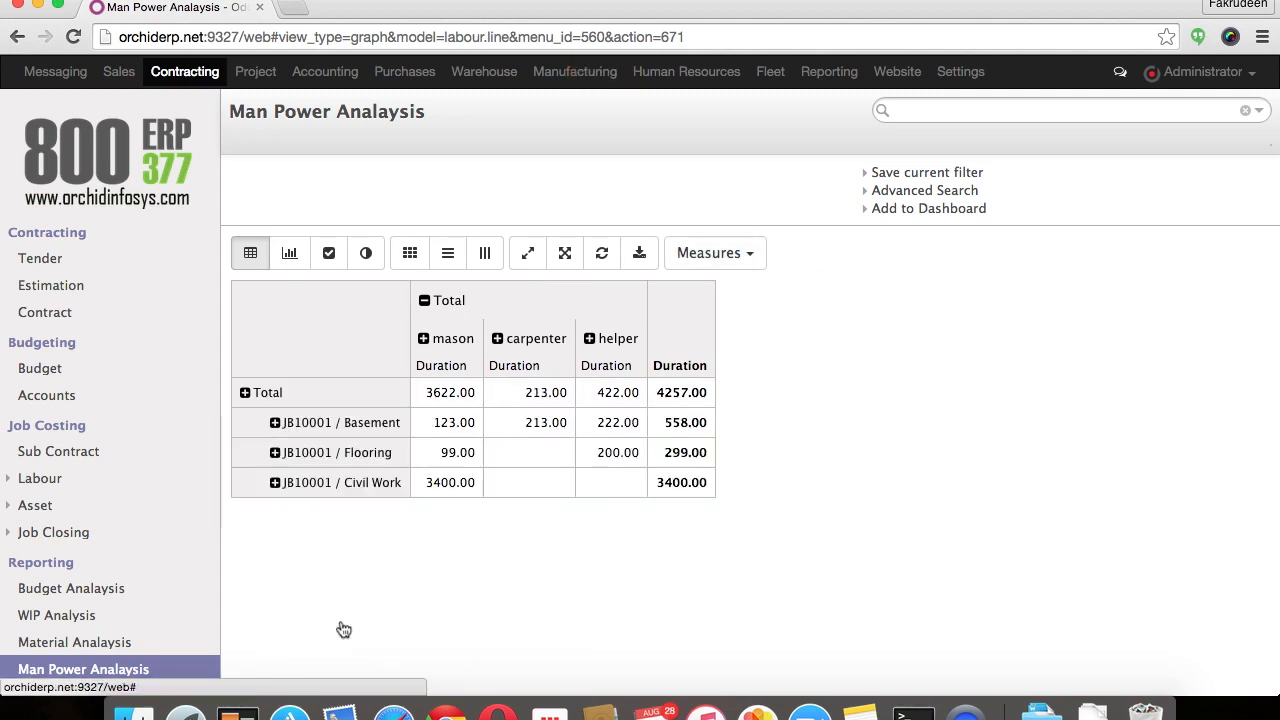
pyautogui.click(528, 253)
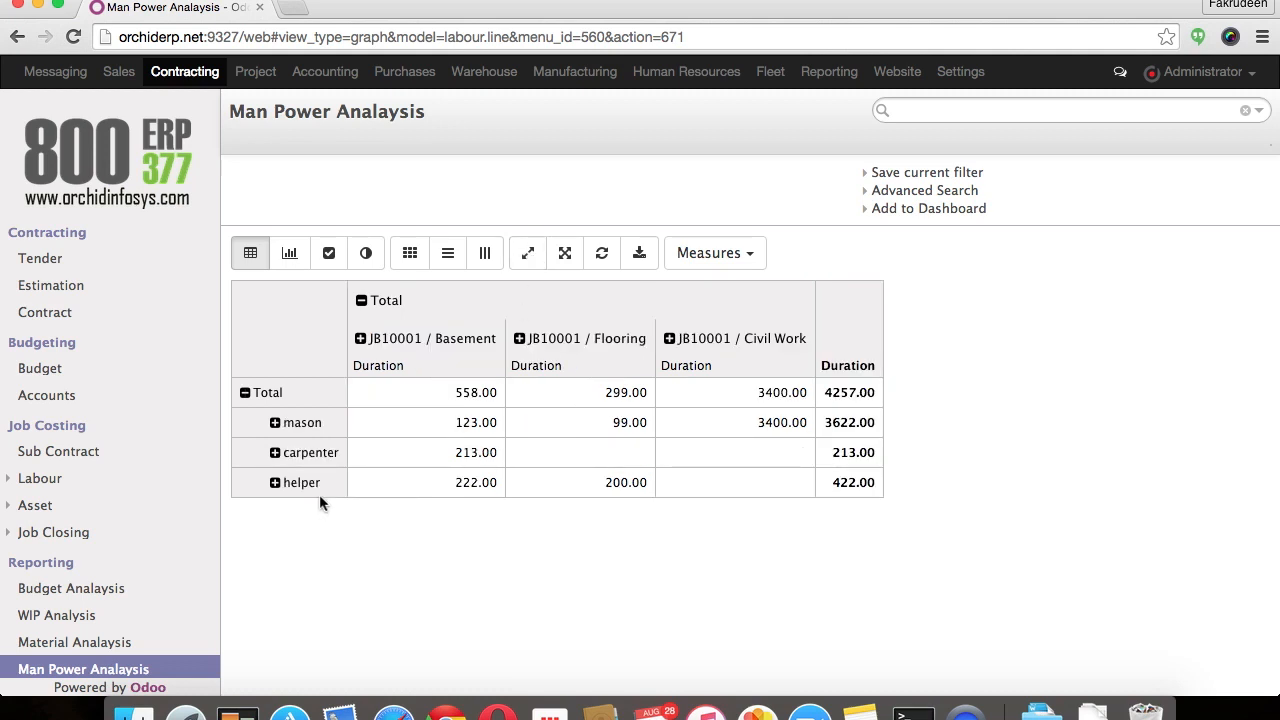
# Step: Open the Asset Analysis report, group its rows by project and show the Hours and Cost measures
pyautogui.scroll(-2, 171, 609)
pyautogui.click(94, 624)
pyautogui.click(263, 359)
pyautogui.click(263, 358)
pyautogui.moveTo(343, 530)
pyautogui.click(310, 574)
pyautogui.click(715, 253)
pyautogui.click(710, 290)
pyautogui.click(715, 314)
pyautogui.click(718, 337)
pyautogui.click(666, 435)
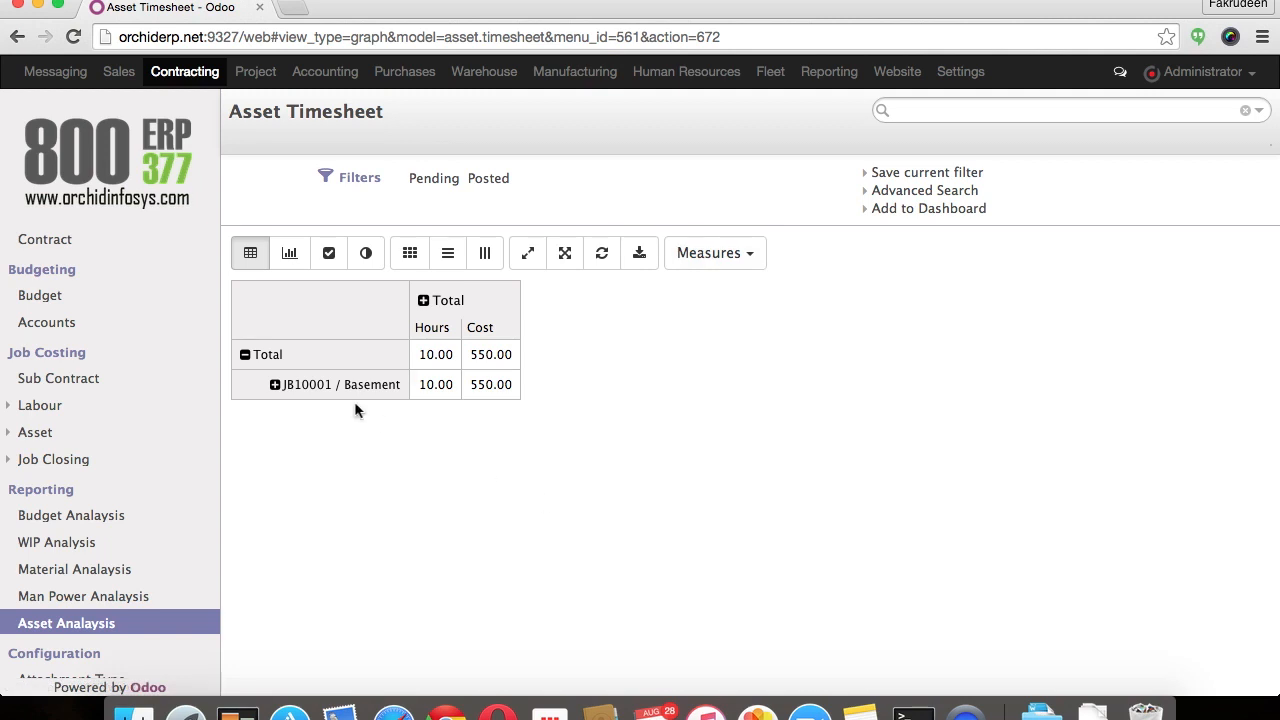
# Step: Break down the JB10001 / Basement row by asset and group the Asset Timesheet columns by Usage
pyautogui.click(343, 390)
pyautogui.click(372, 413)
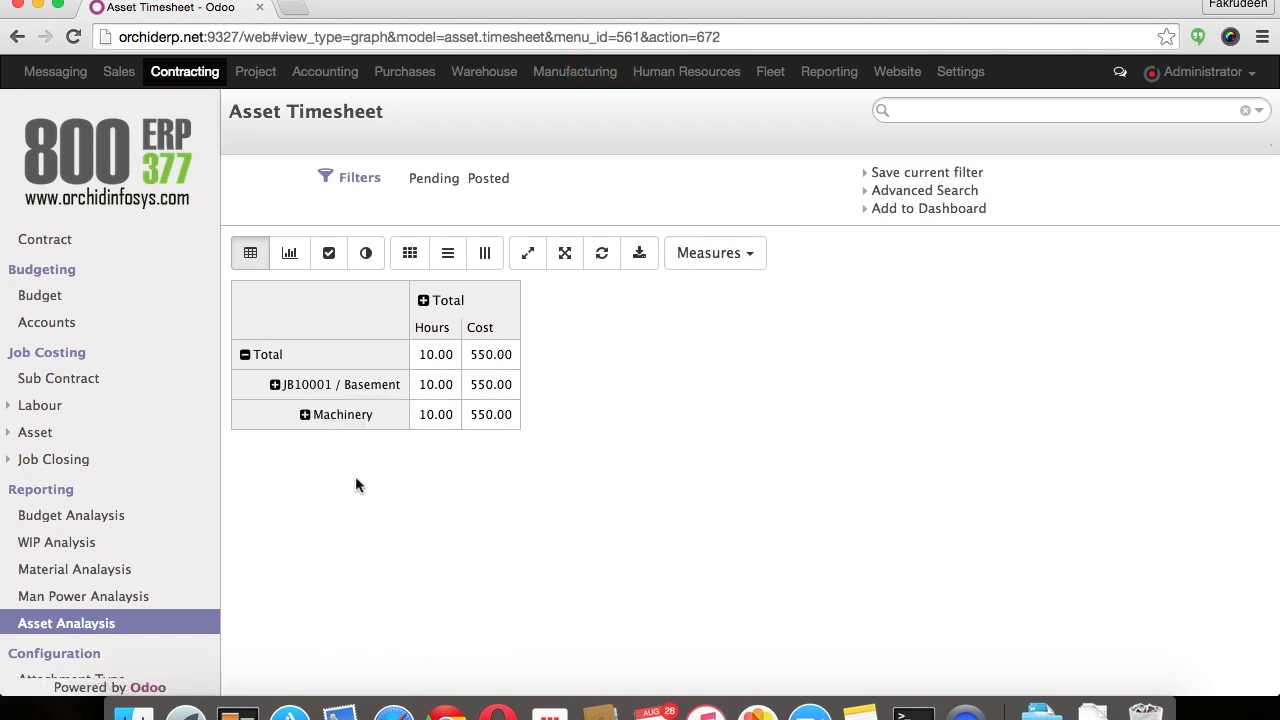
pyautogui.click(352, 417)
pyautogui.click(388, 466)
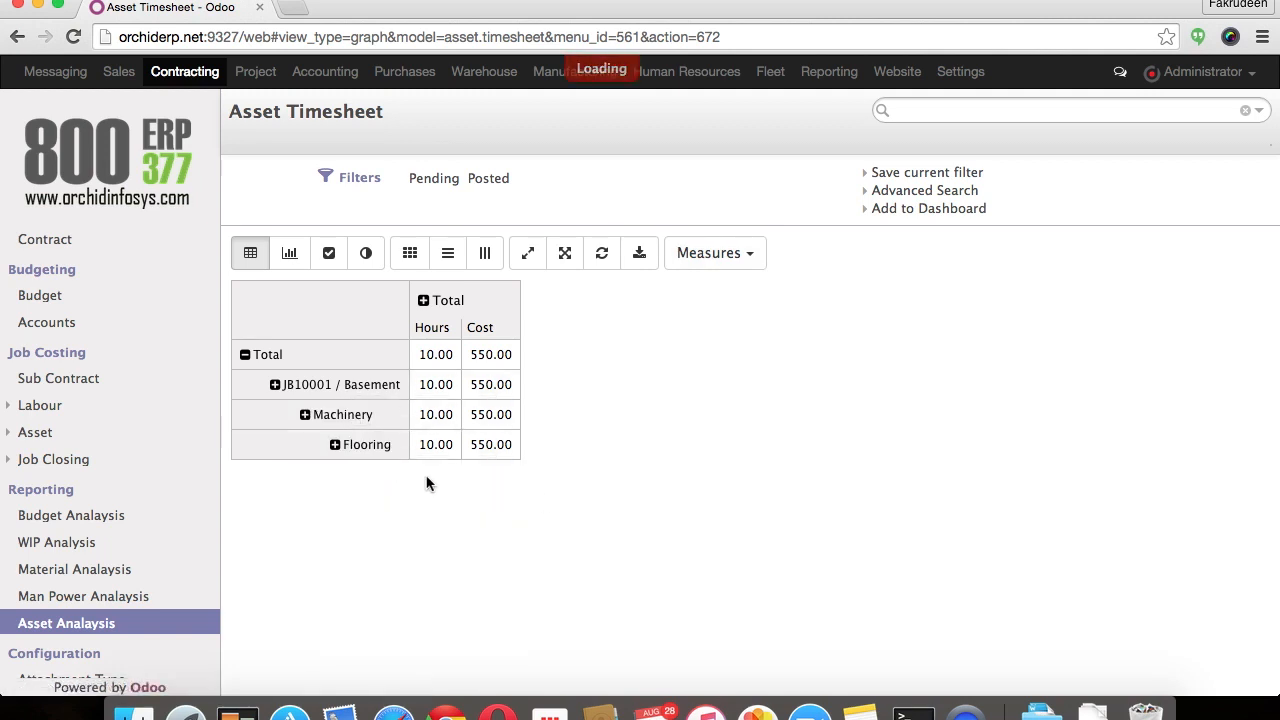
pyautogui.click(345, 415)
pyautogui.click(448, 302)
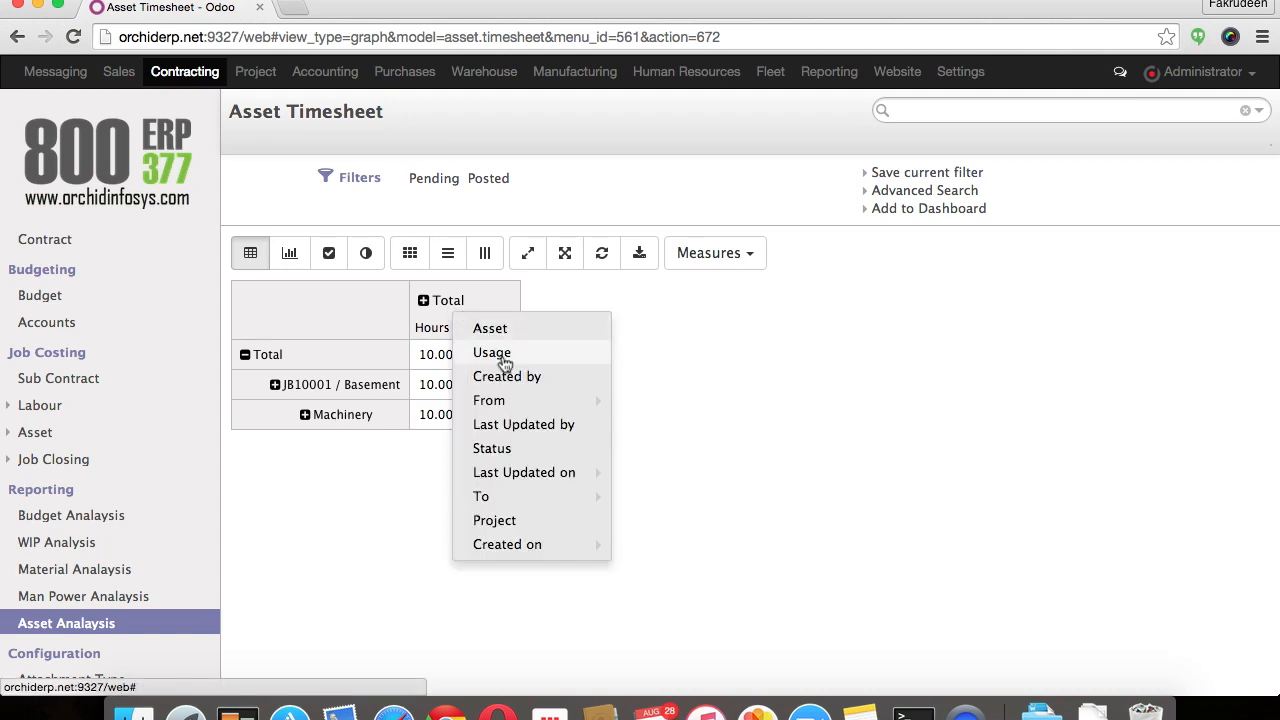
pyautogui.click(506, 363)
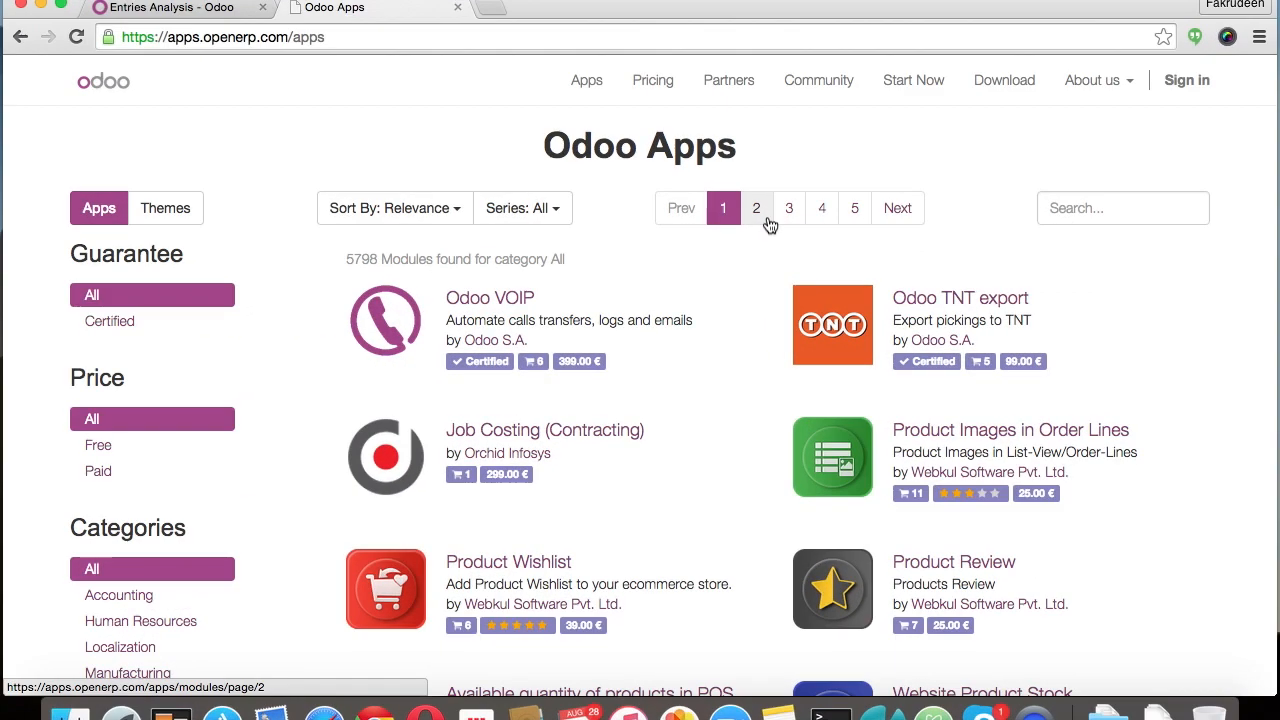
# Step: Find the Job Costing (Contracting) module in the Odoo Apps store and try to add it to the cart
pyautogui.click(1112, 208)
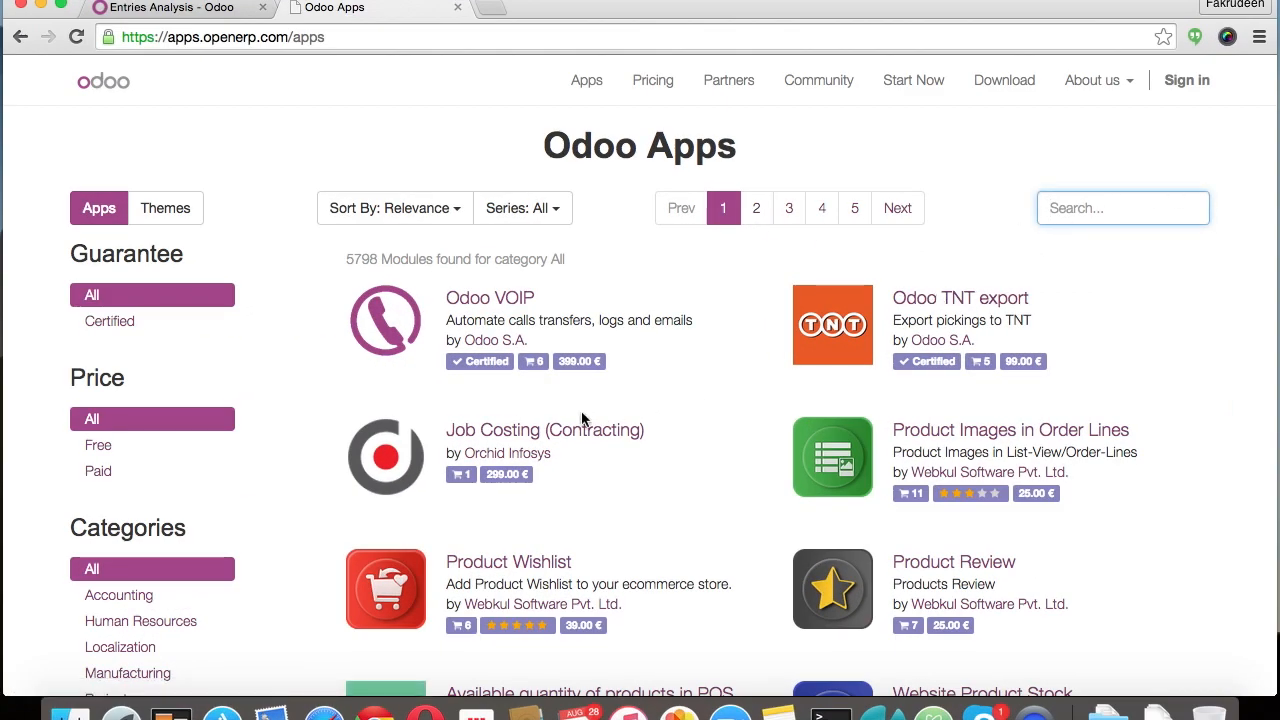
pyautogui.click(1086, 207)
pyautogui.write('co')
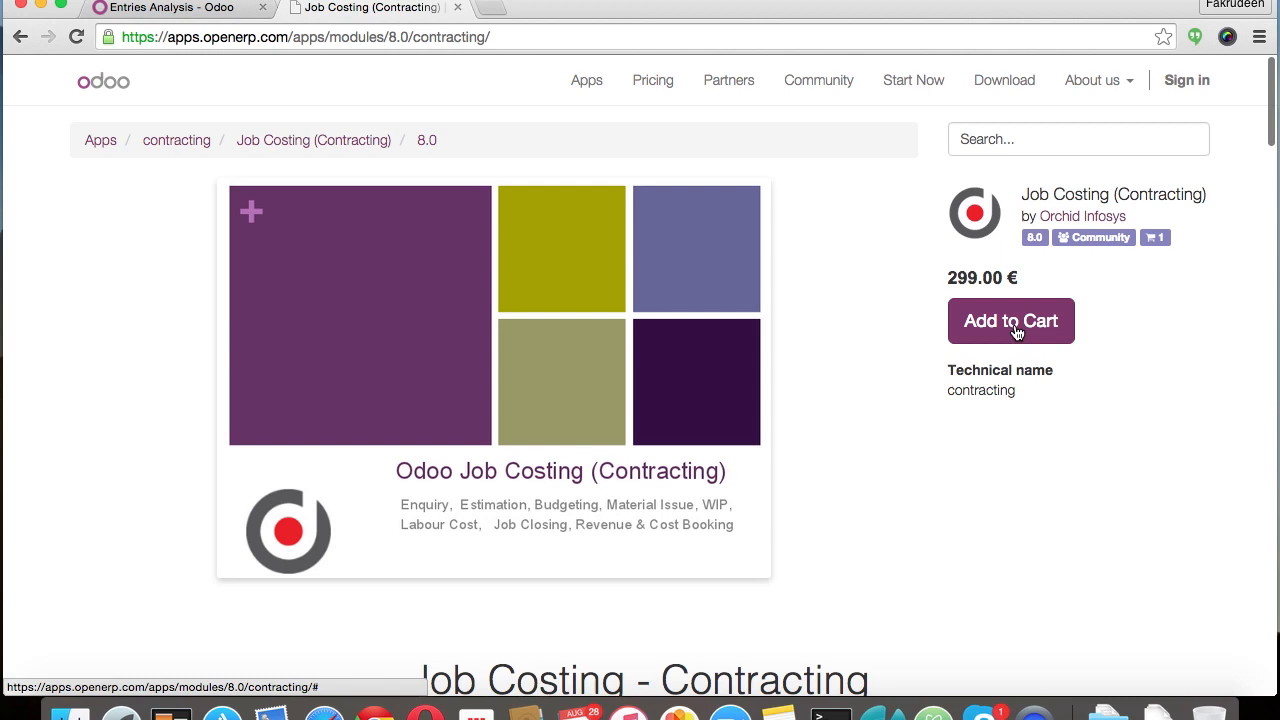
pyautogui.click(1013, 328)
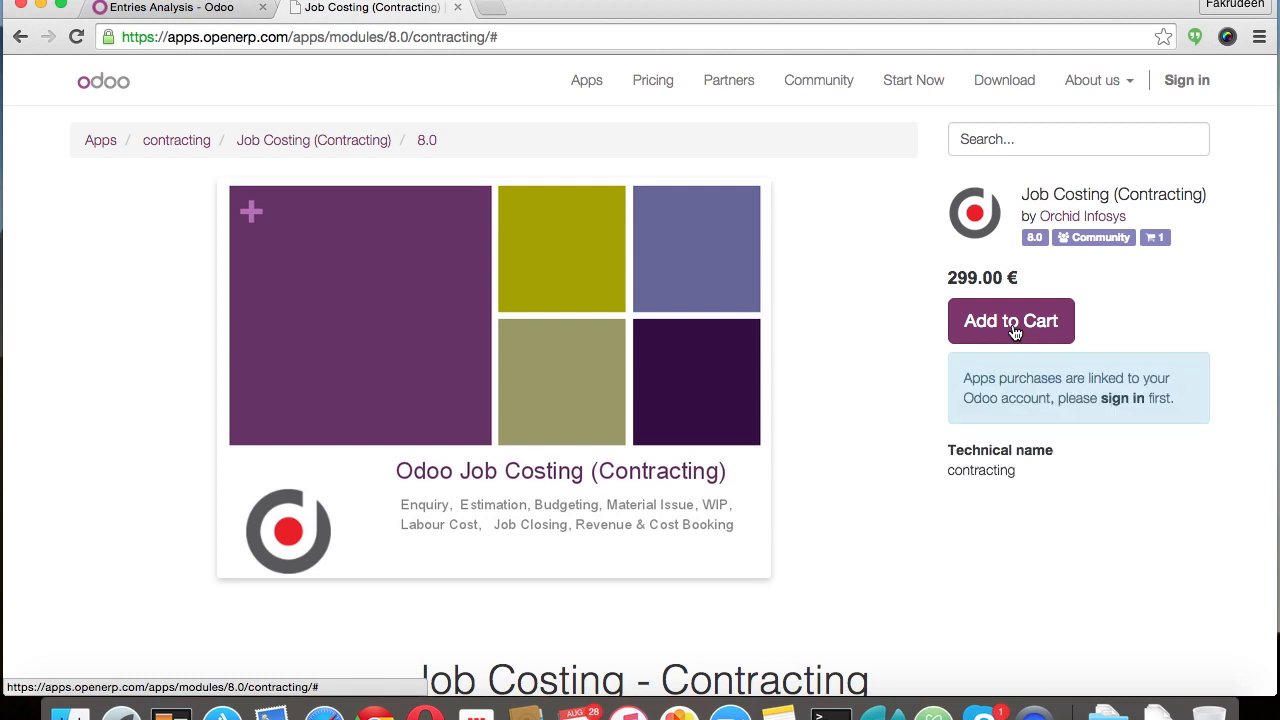